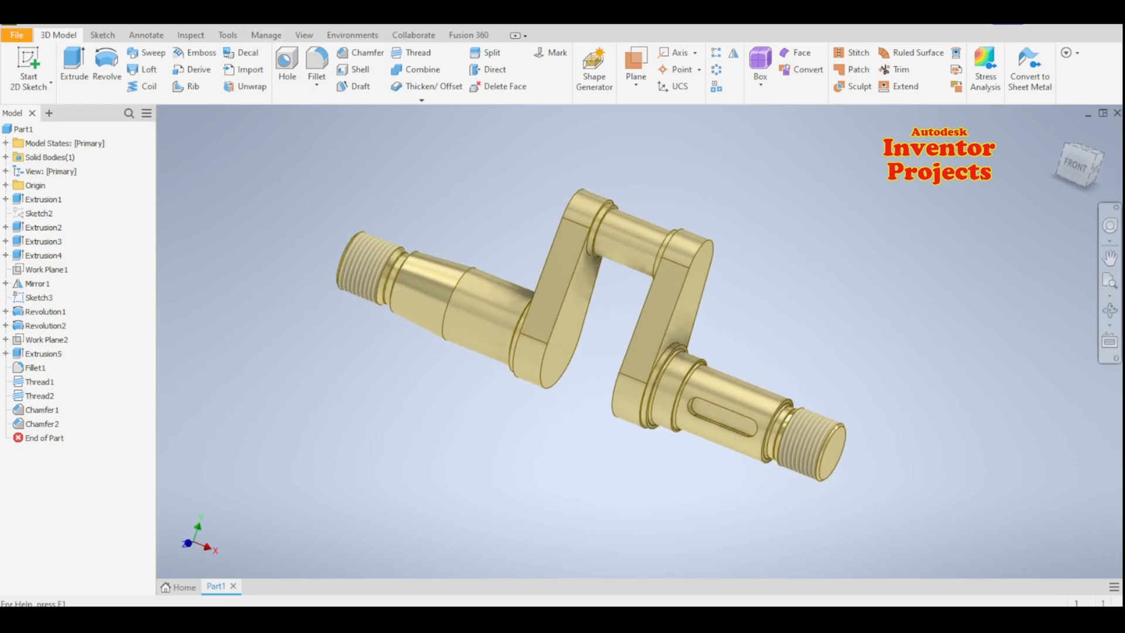
Create a new part from the Standard (mm).ipt template and start a 2D sketch on the YZ plane.
{"action": "key", "text": "ctrl+n"}
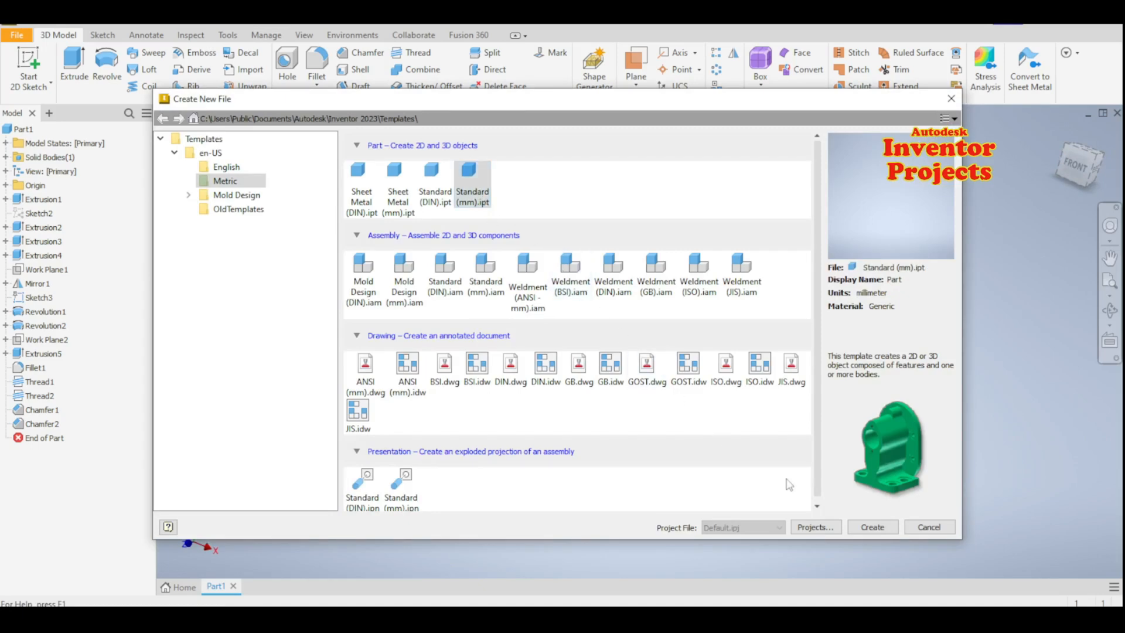
{"action": "left_click", "coordinate": [865, 528]}
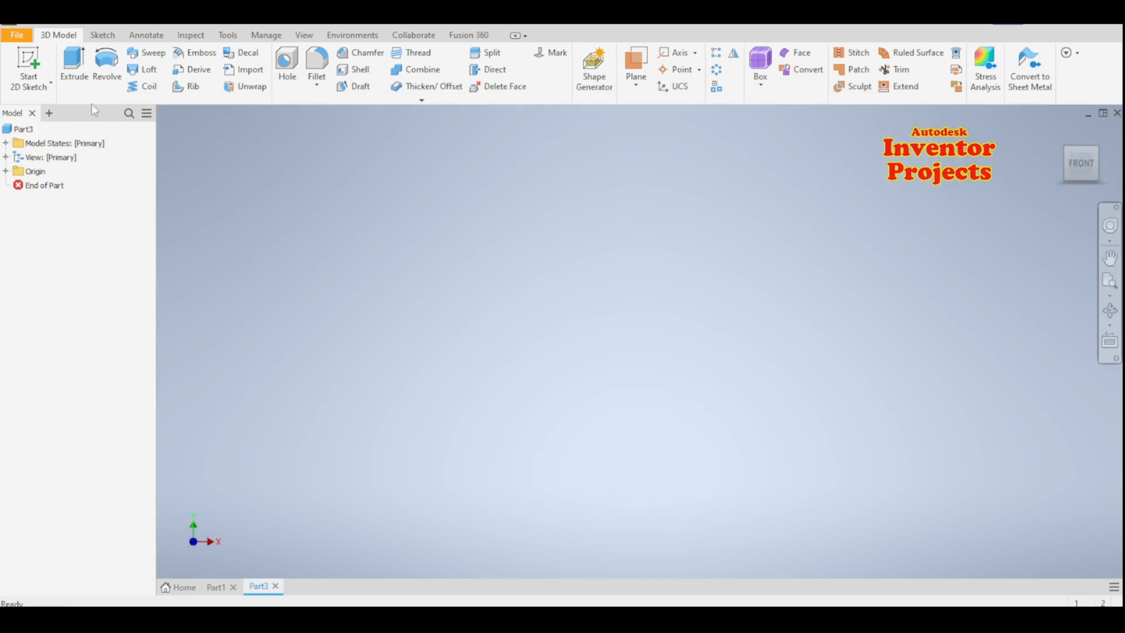
{"action": "left_click", "coordinate": [28, 66]}
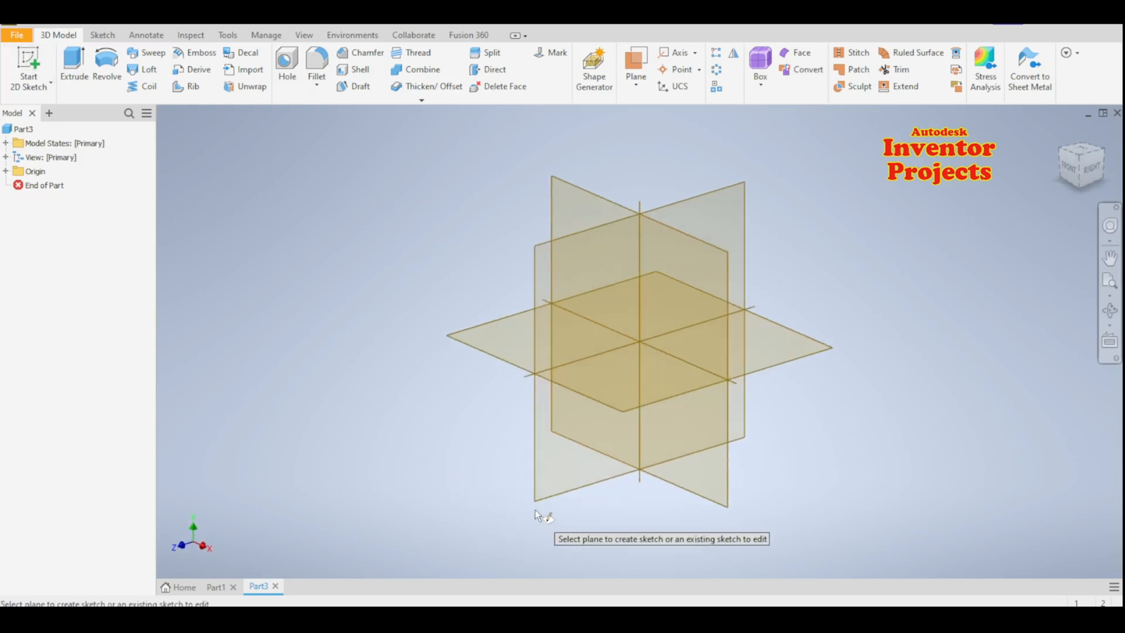
{"action": "left_click", "coordinate": [558, 493]}
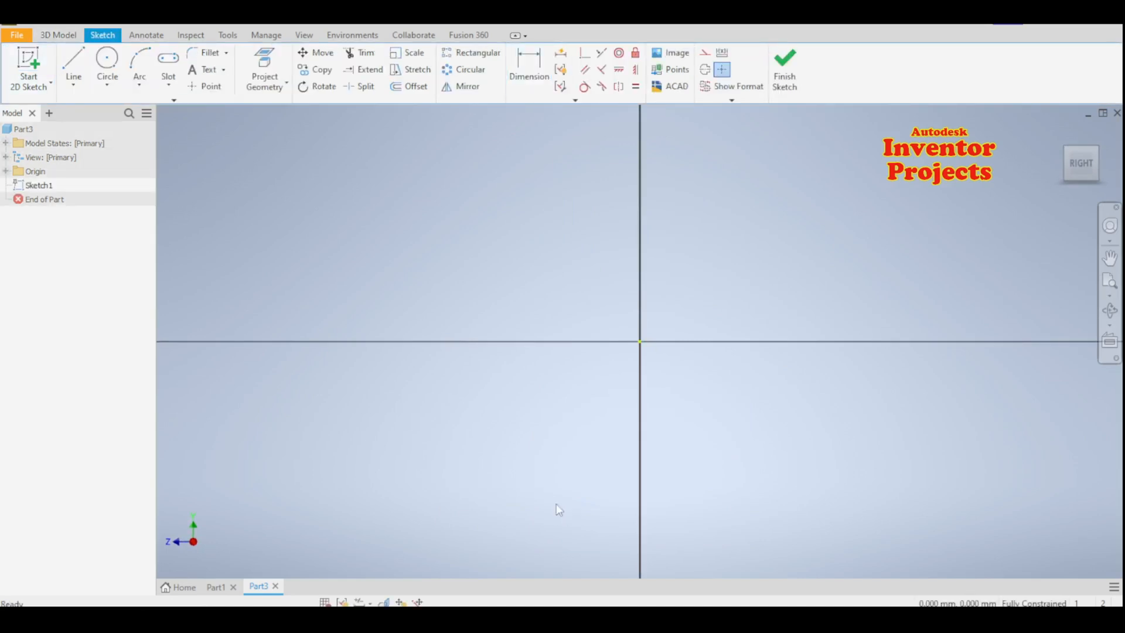
Draw a 20 mm diameter circle centred on the sketch origin.
{"action": "left_click", "coordinate": [107, 59]}
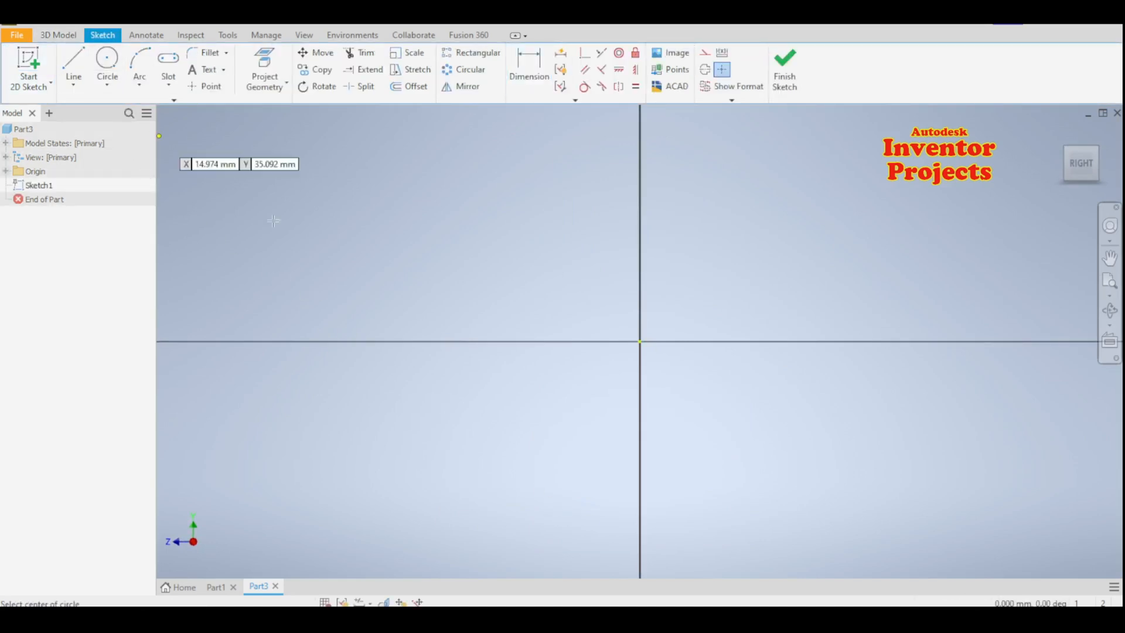
{"action": "left_click", "coordinate": [641, 342]}
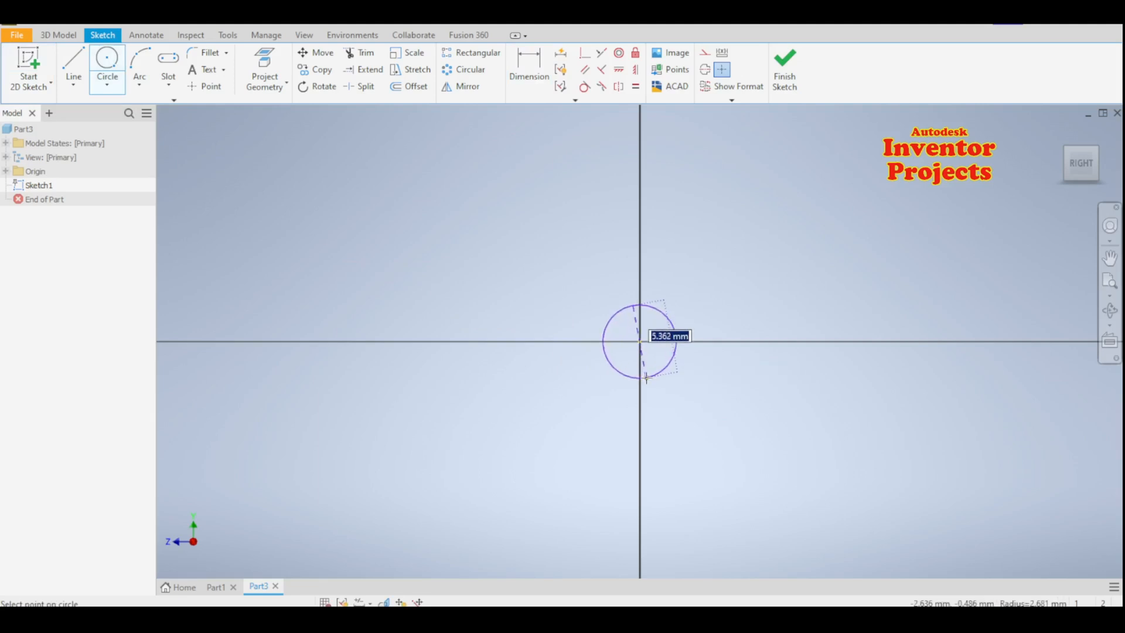
{"action": "type", "text": "20"}
{"action": "key", "text": "Return"}
Draw a 30 mm diameter circle centred on the vertical axis about 57 mm below the origin.
{"action": "scroll", "coordinate": [649, 301], "scroll_direction": "up", "scroll_amount": 5}
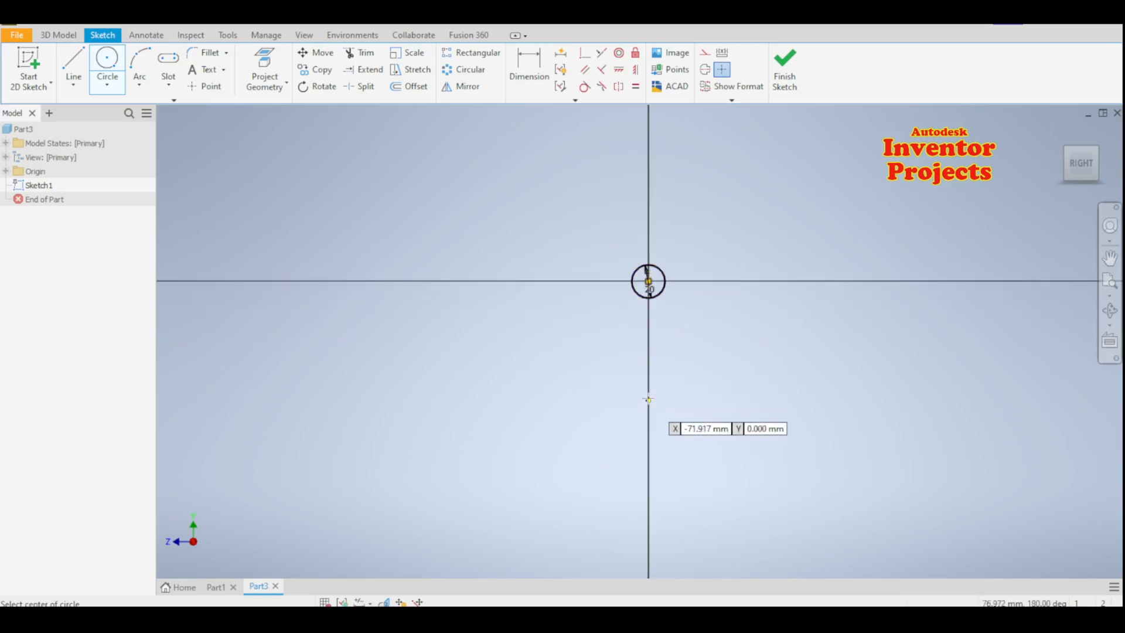
{"action": "left_click", "coordinate": [648, 376]}
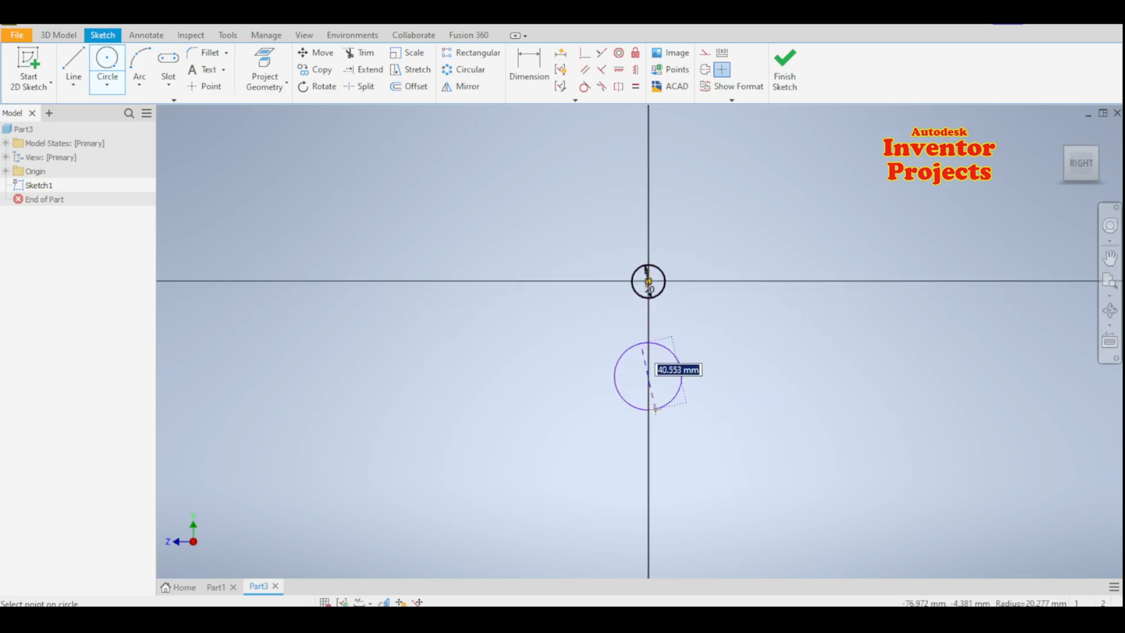
{"action": "type", "text": "3"}
{"action": "type", "text": "000"}
{"action": "key", "text": "Return"}
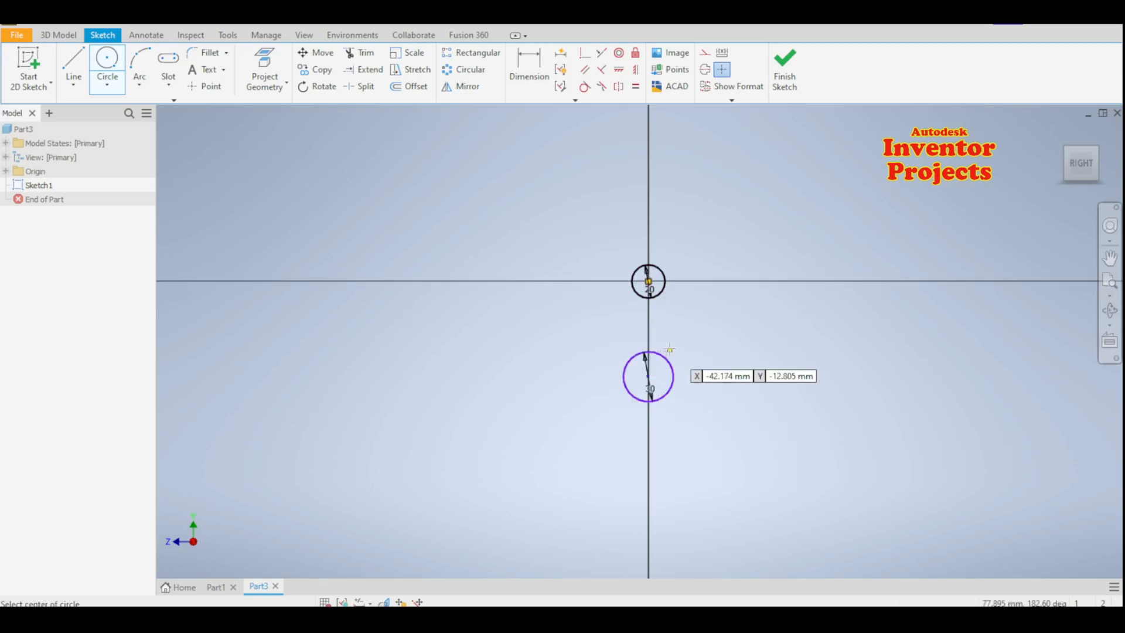
{"action": "scroll", "coordinate": [670, 350], "scroll_direction": "down", "scroll_amount": 3}
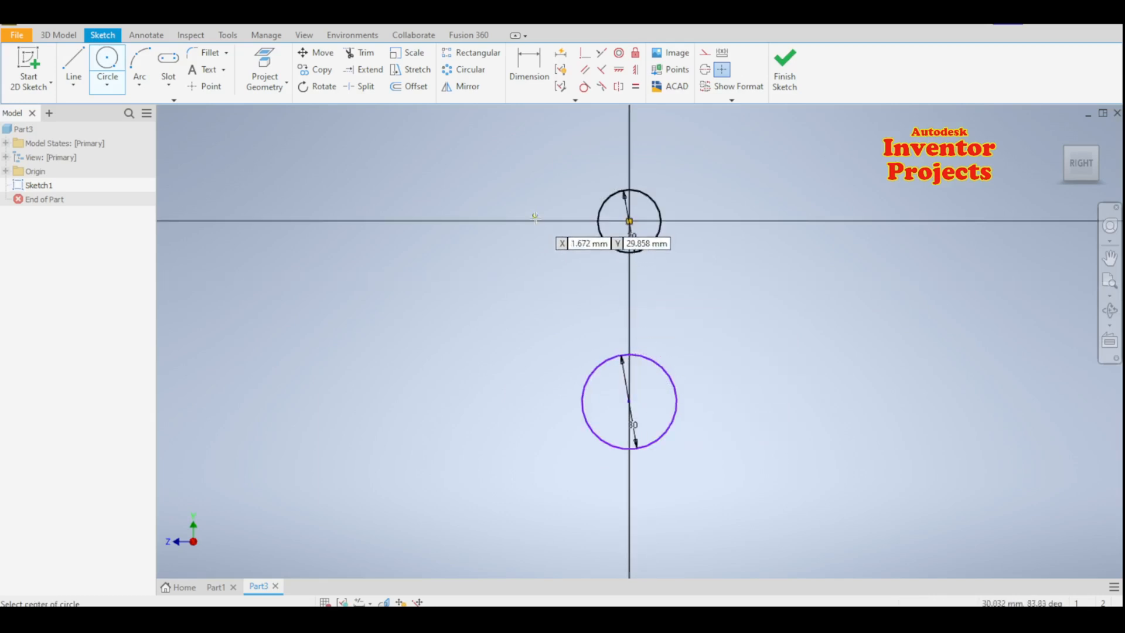
{"action": "key", "text": "Escape"}
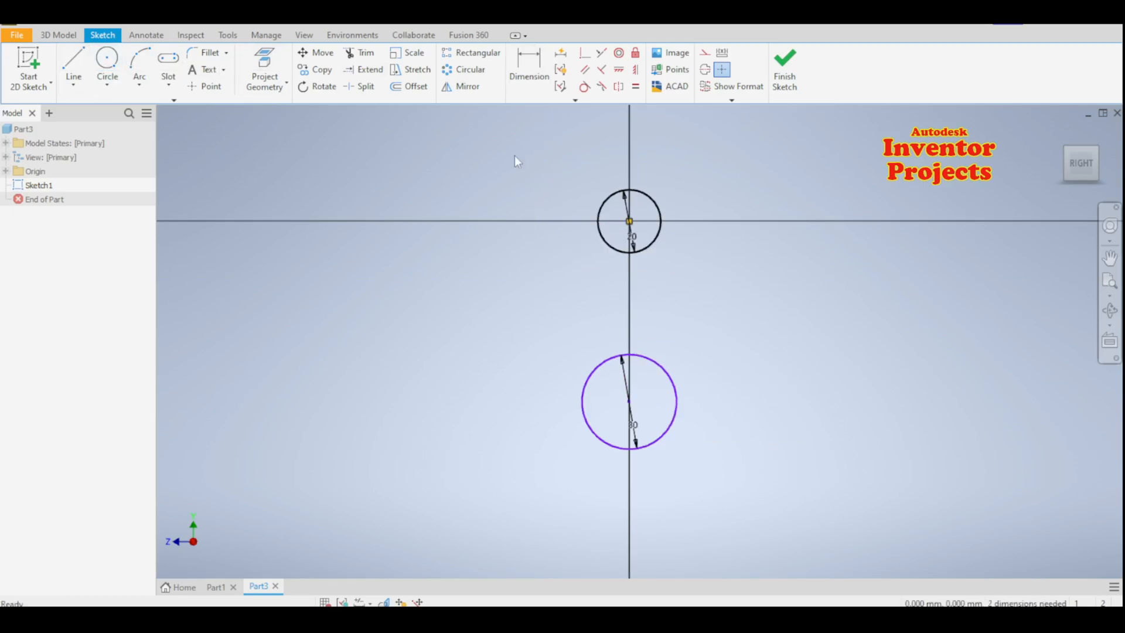
Dimension the vertical distance between the two circle centres as 40 mm.
{"action": "left_click", "coordinate": [530, 64]}
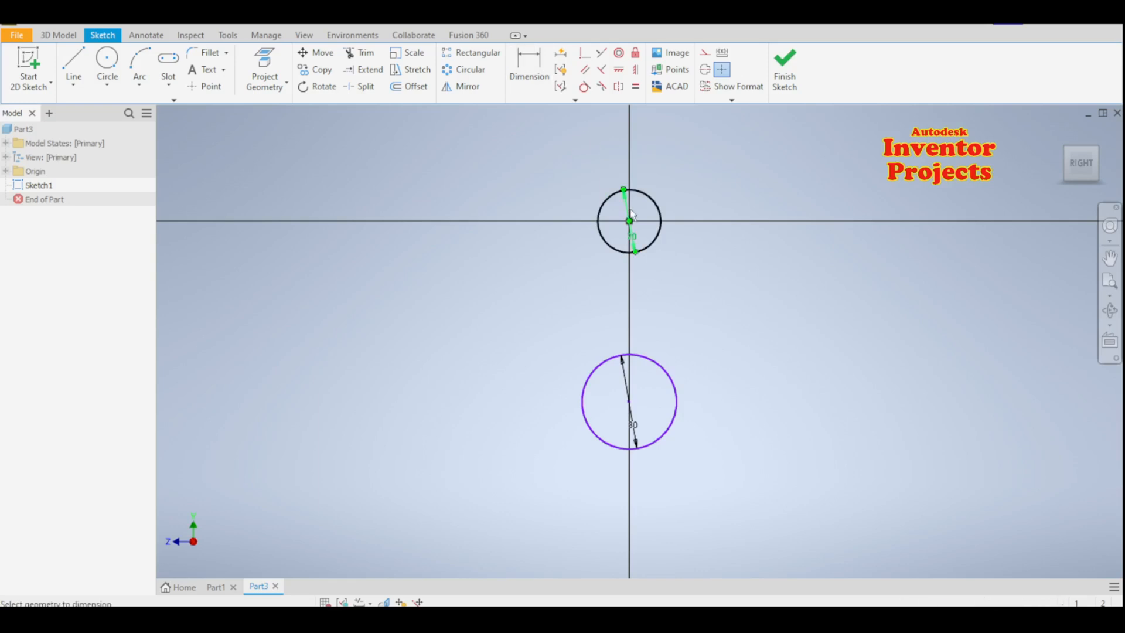
{"action": "left_click", "coordinate": [630, 401]}
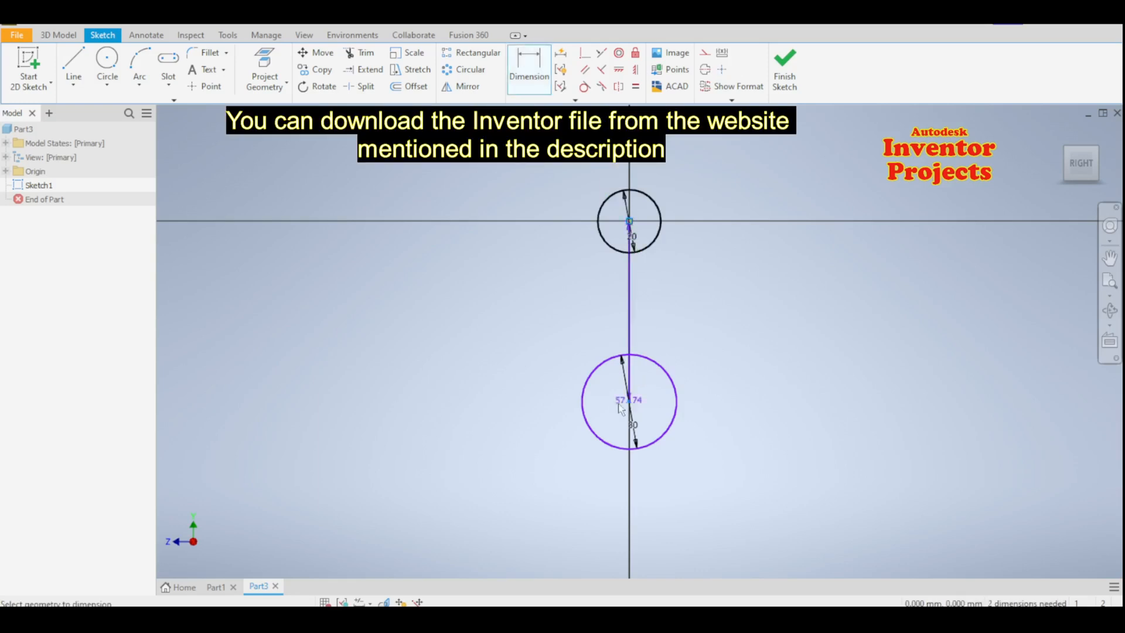
{"action": "left_click", "coordinate": [543, 303]}
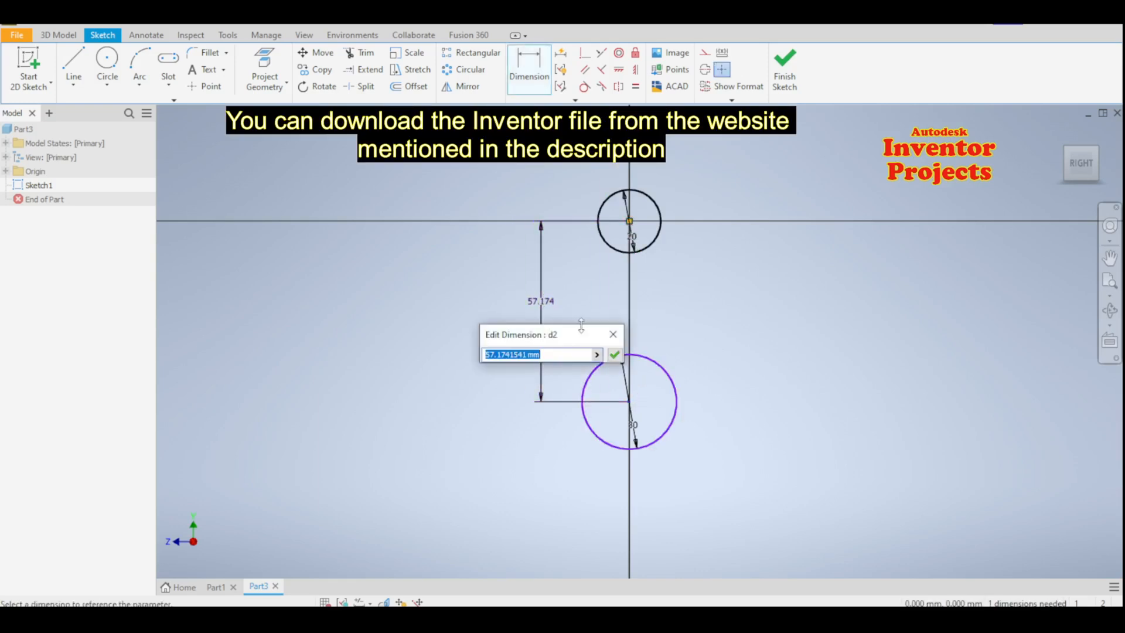
{"action": "type", "text": "40"}
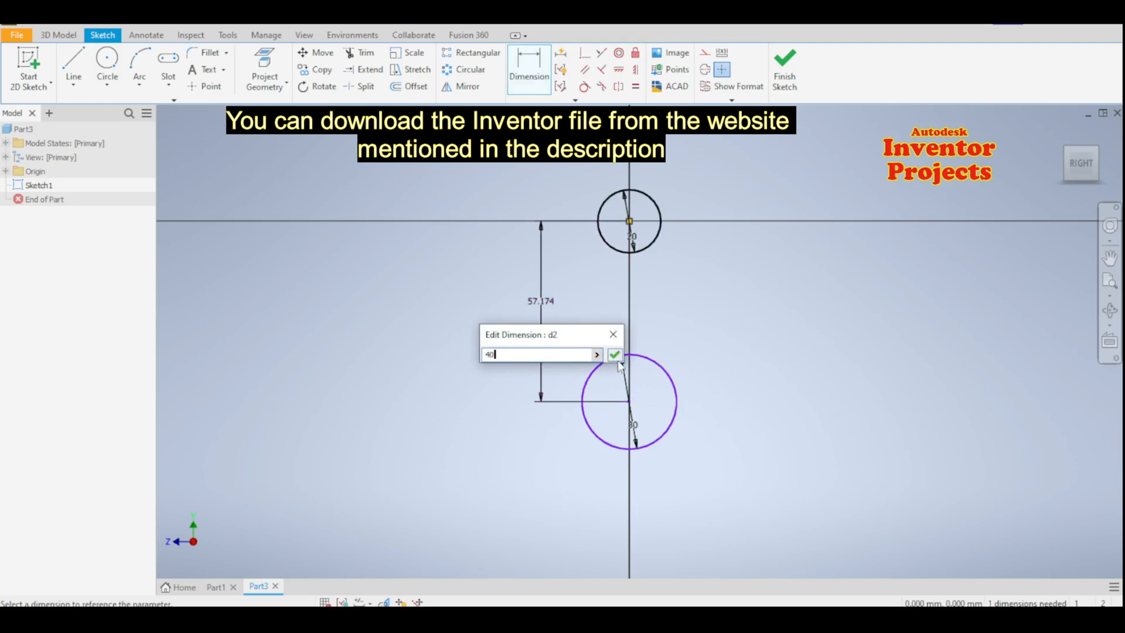
{"action": "left_click", "coordinate": [614, 355]}
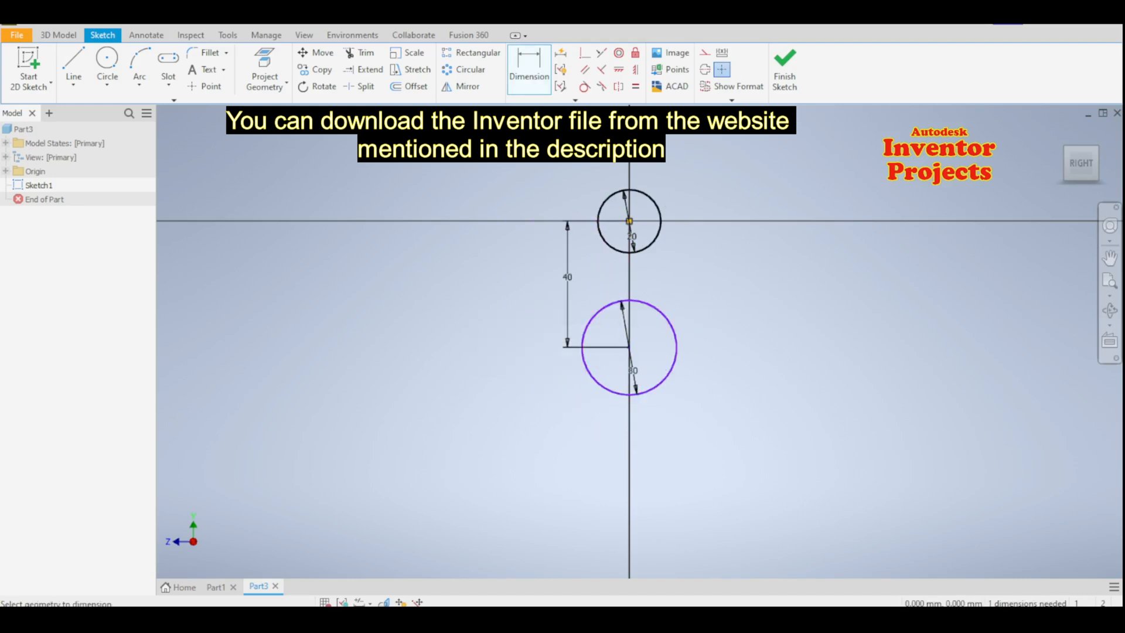
Draw one connecting line on each side between the 20 mm circle and the 30 mm circle.
{"action": "left_click", "coordinate": [73, 61]}
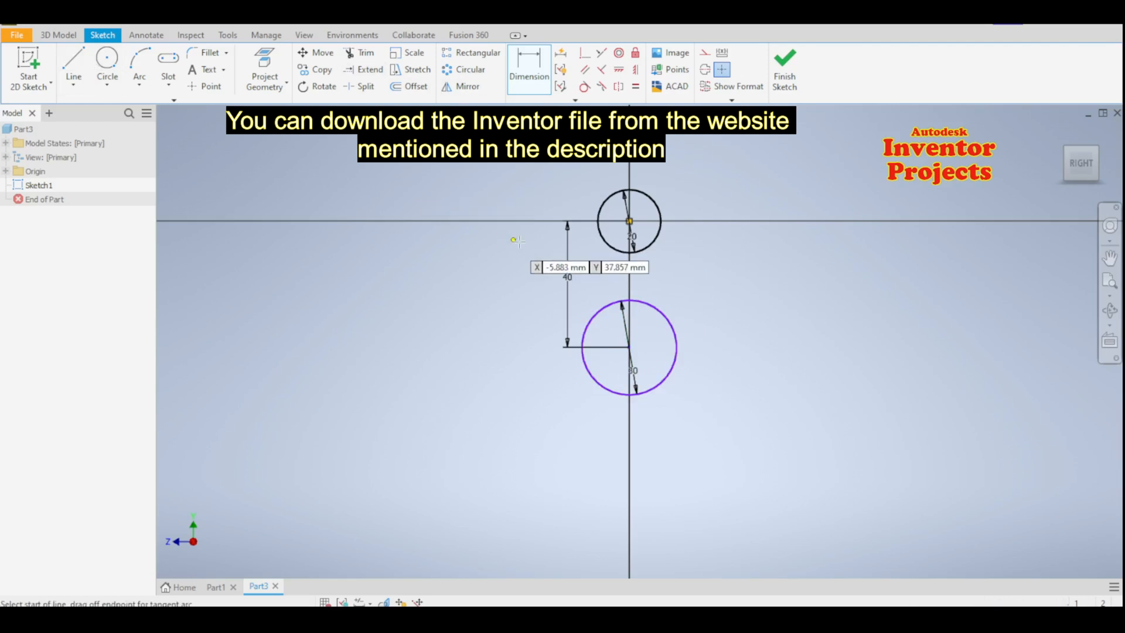
{"action": "left_click", "coordinate": [600, 206]}
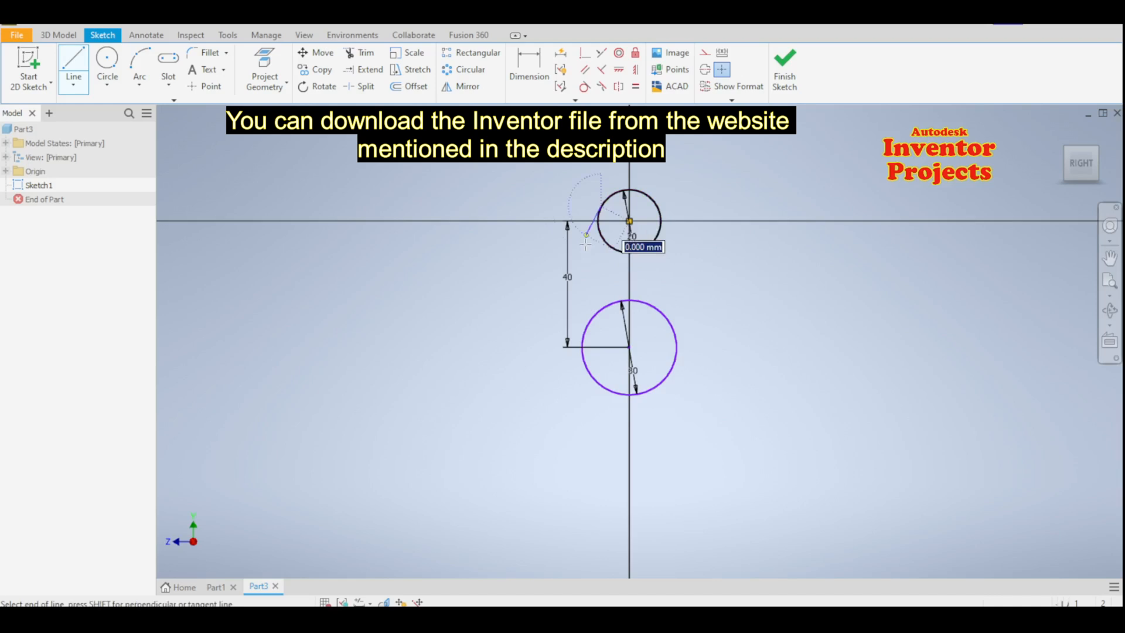
{"action": "left_click", "coordinate": [586, 329]}
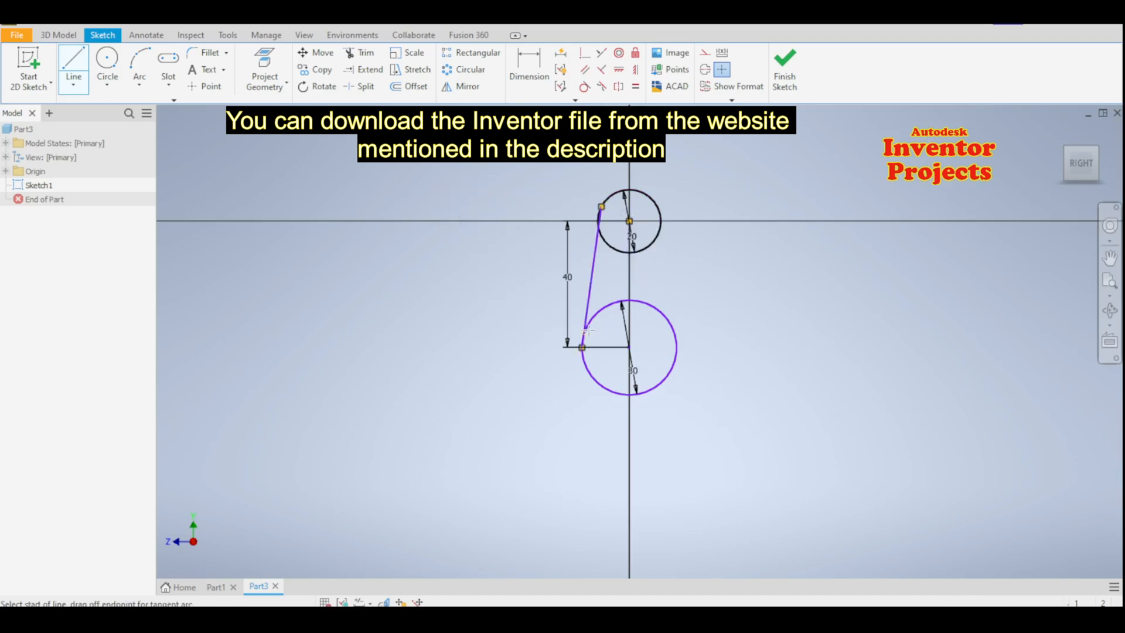
{"action": "left_click", "coordinate": [661, 221]}
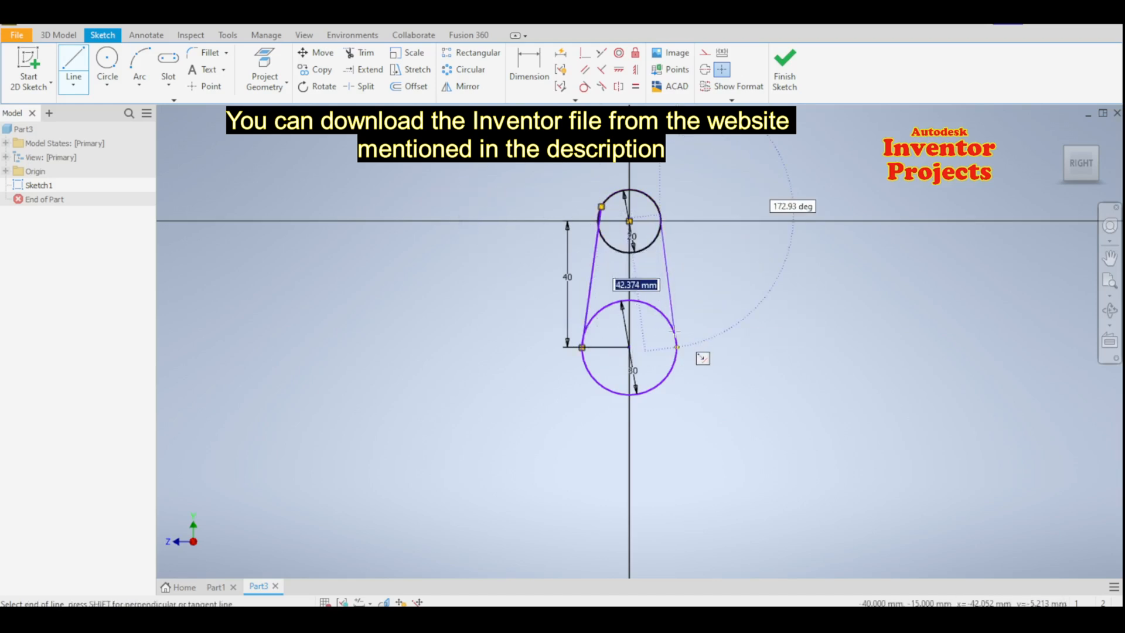
{"action": "left_click", "coordinate": [676, 333]}
{"action": "key", "text": "Escape"}
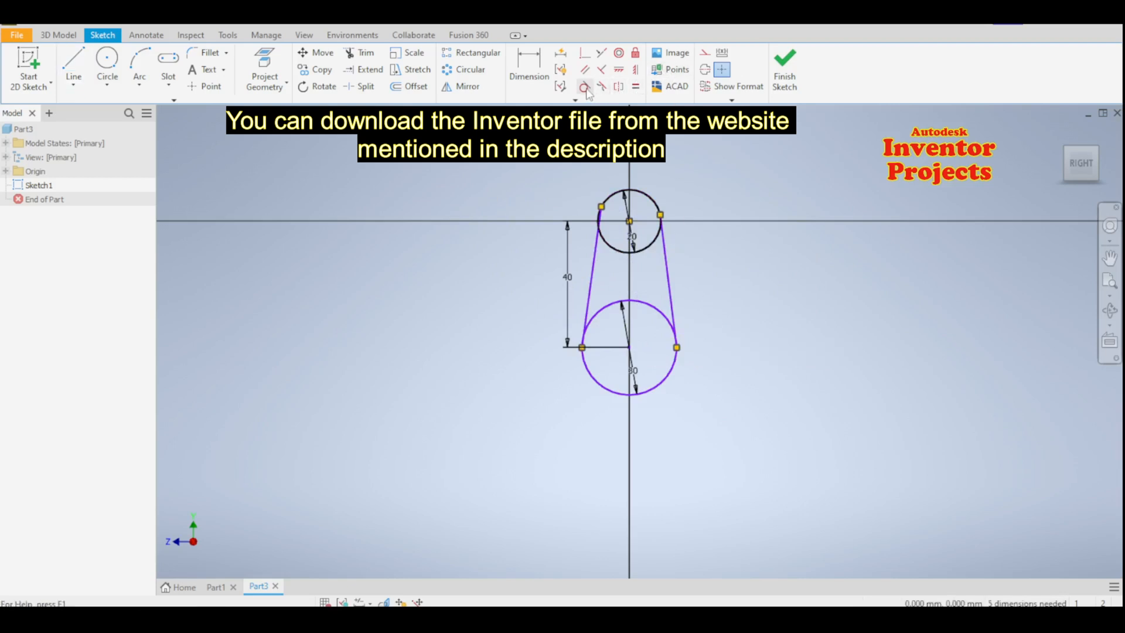
Apply Tangent constraints between both side lines and each of the two circles.
{"action": "left_click", "coordinate": [584, 86]}
{"action": "left_click", "coordinate": [661, 229]}
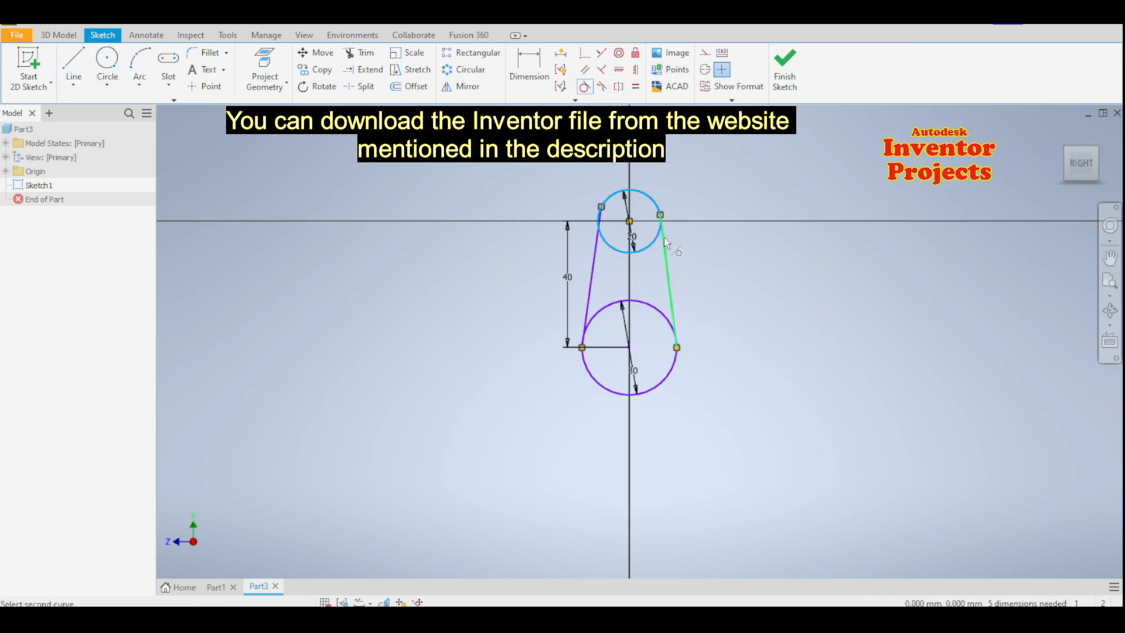
{"action": "left_click", "coordinate": [667, 258]}
{"action": "left_click", "coordinate": [673, 309]}
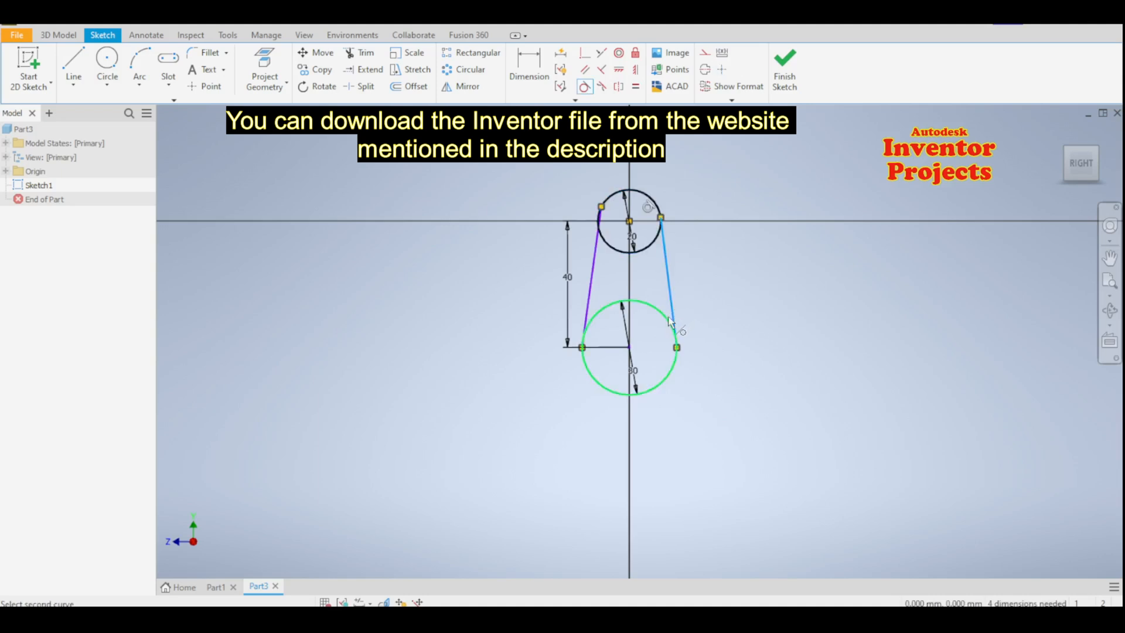
{"action": "left_click", "coordinate": [665, 316]}
{"action": "left_click", "coordinate": [597, 251]}
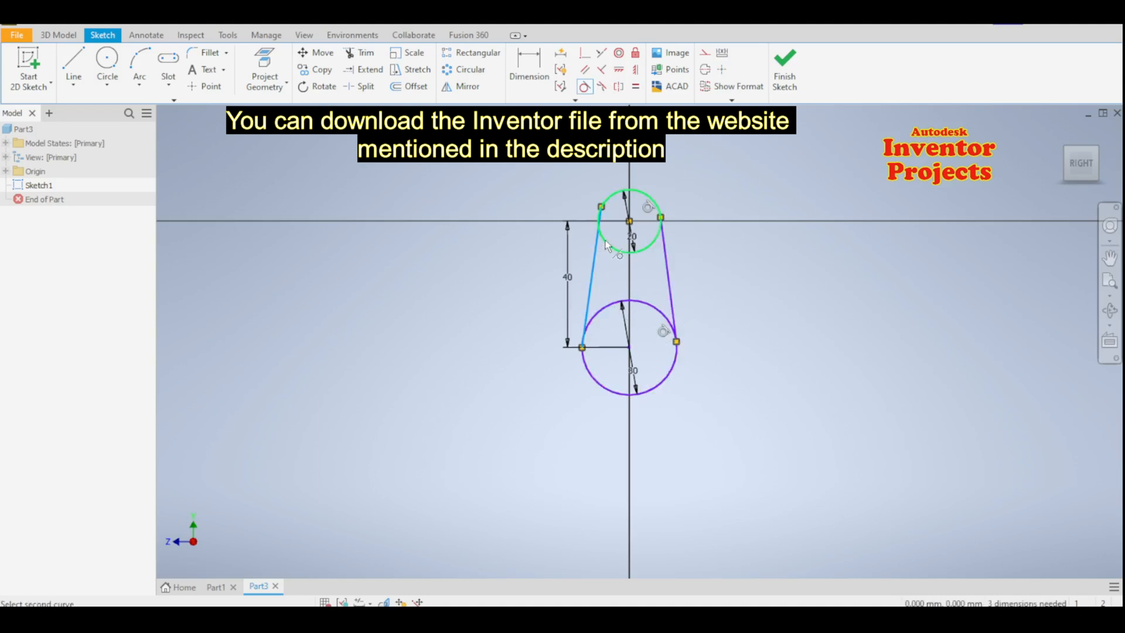
{"action": "left_click", "coordinate": [602, 202]}
{"action": "left_click", "coordinate": [589, 310]}
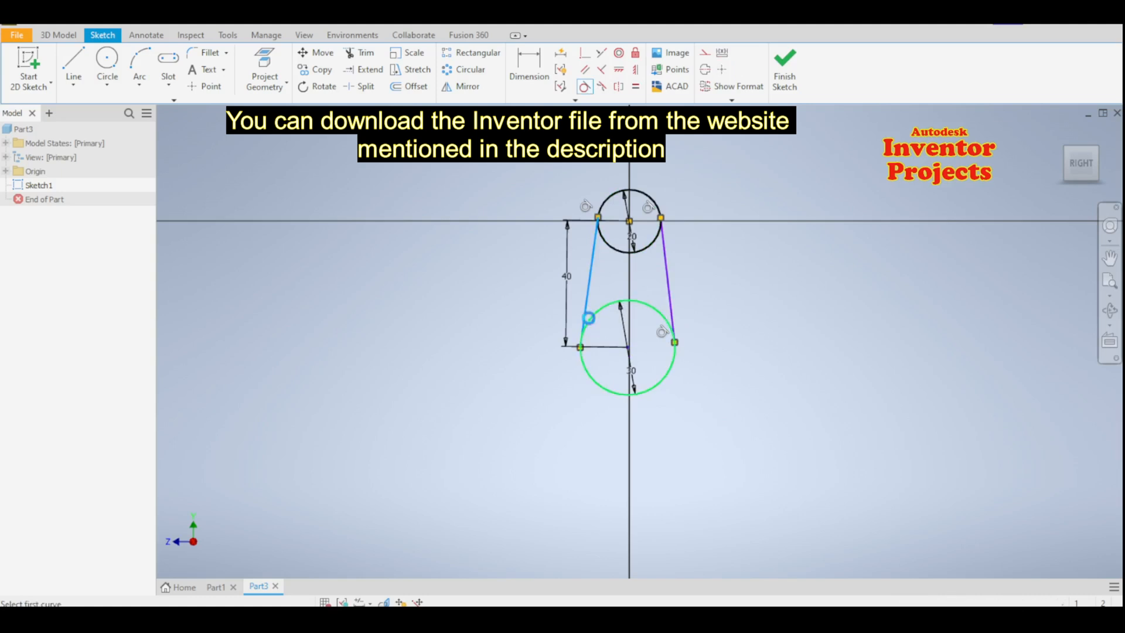
{"action": "left_click", "coordinate": [587, 325]}
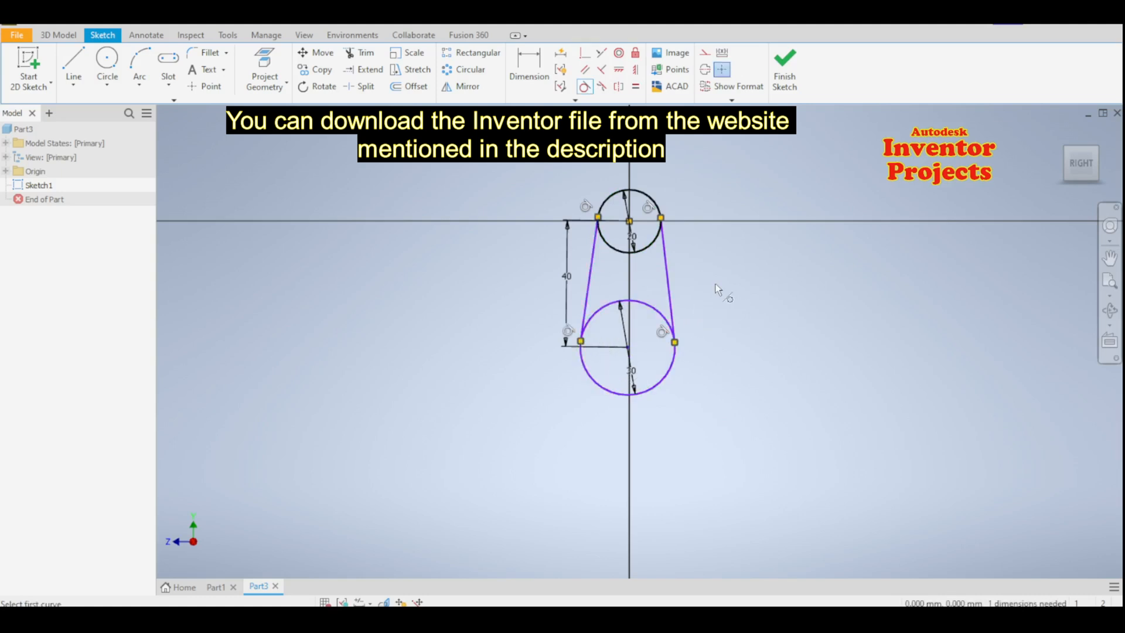
{"action": "key", "text": "Escape"}
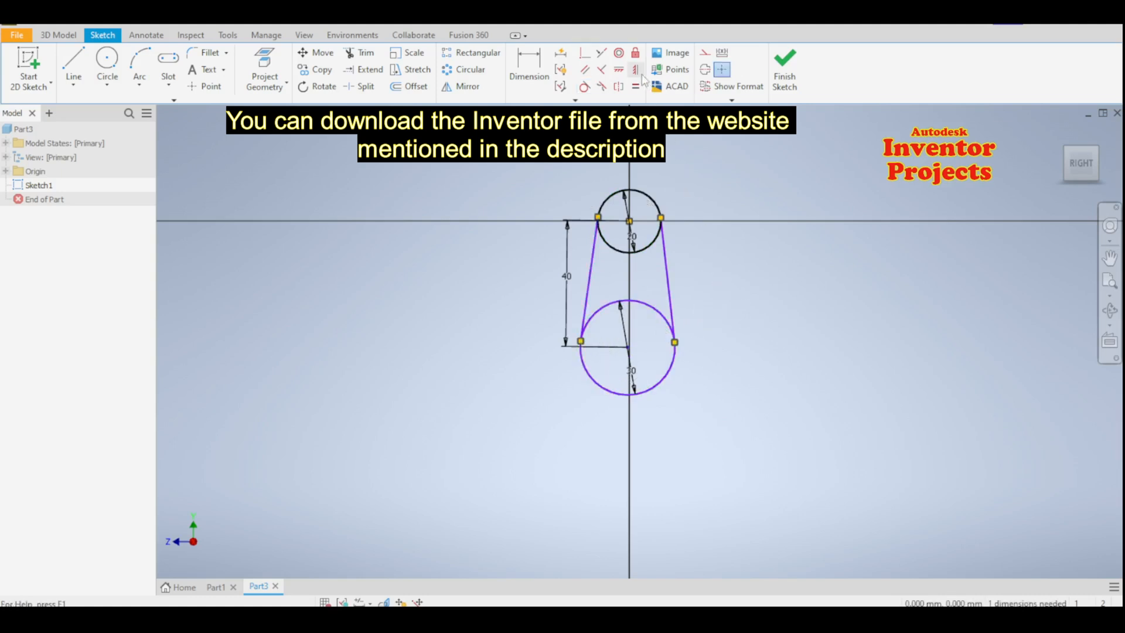
Try a Vertical constraint between the two circle centres and undo it.
{"action": "left_click", "coordinate": [635, 69]}
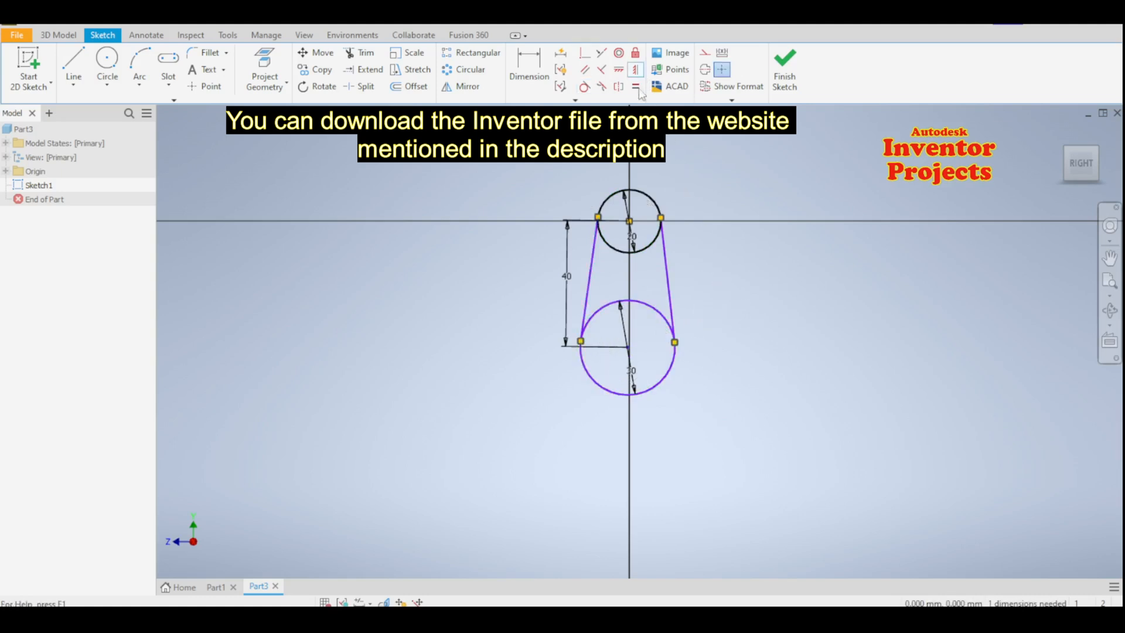
{"action": "left_click", "coordinate": [631, 223]}
{"action": "left_click", "coordinate": [629, 348]}
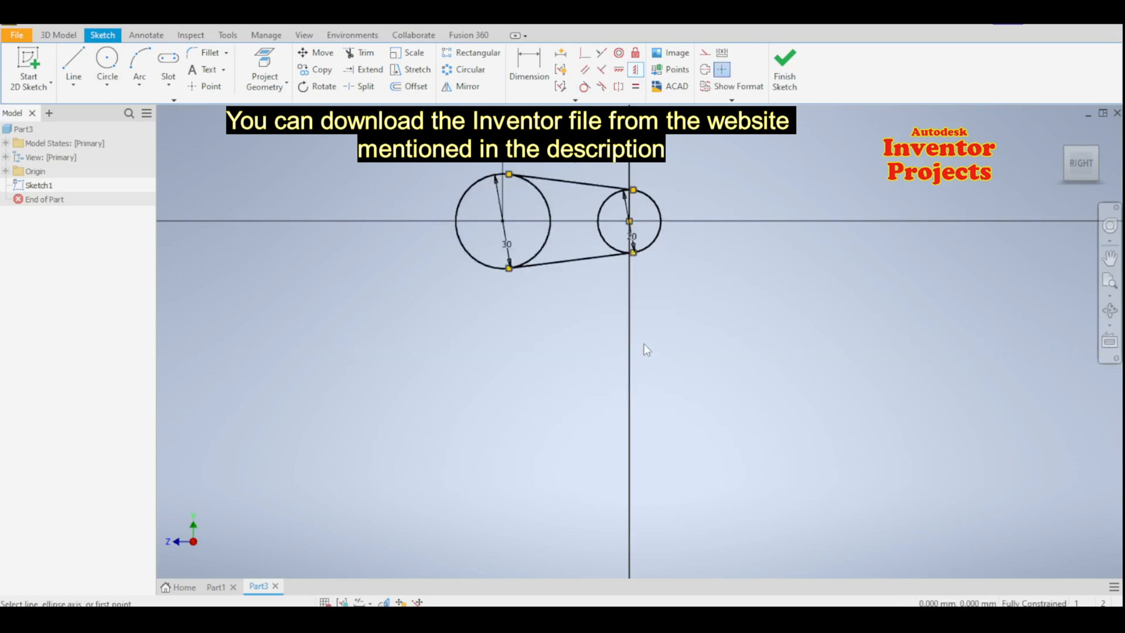
{"action": "key", "text": "ctrl+z"}
Align the 30 mm circle's centre with the origin circle's centre using a Horizontal constraint.
{"action": "left_click", "coordinate": [618, 72]}
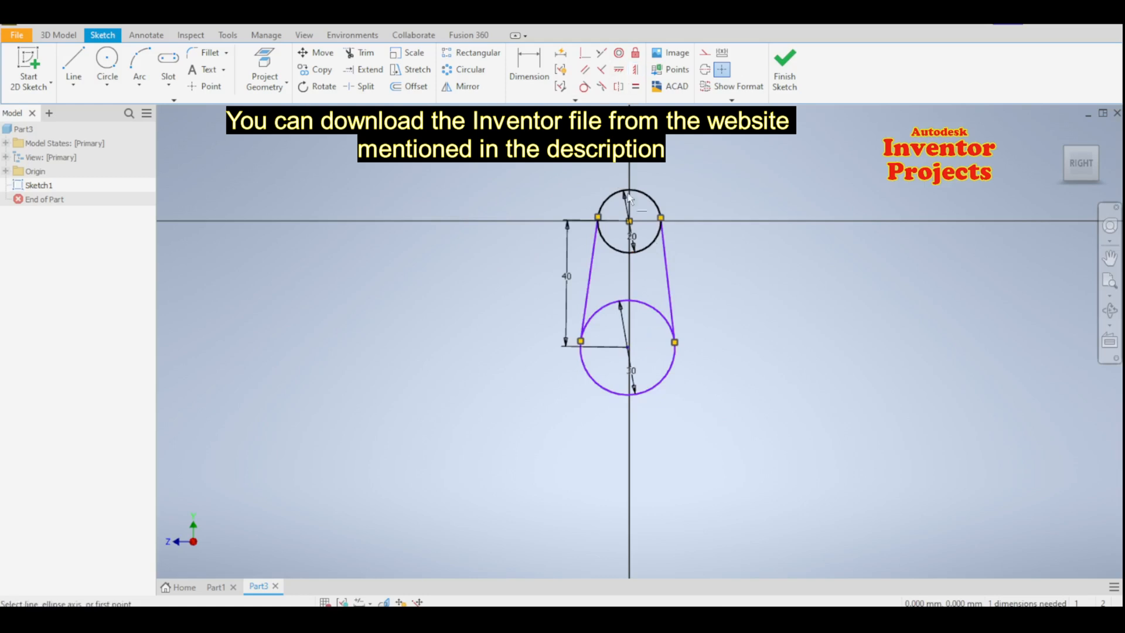
{"action": "left_click", "coordinate": [629, 348]}
{"action": "left_click", "coordinate": [632, 224]}
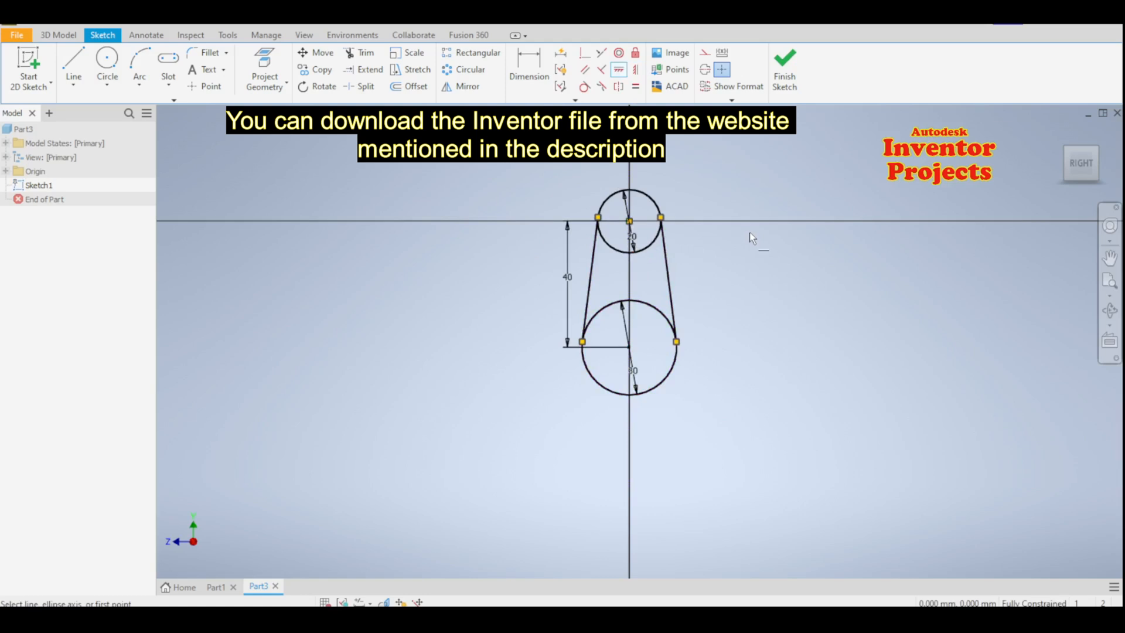
{"action": "key", "text": "Escape"}
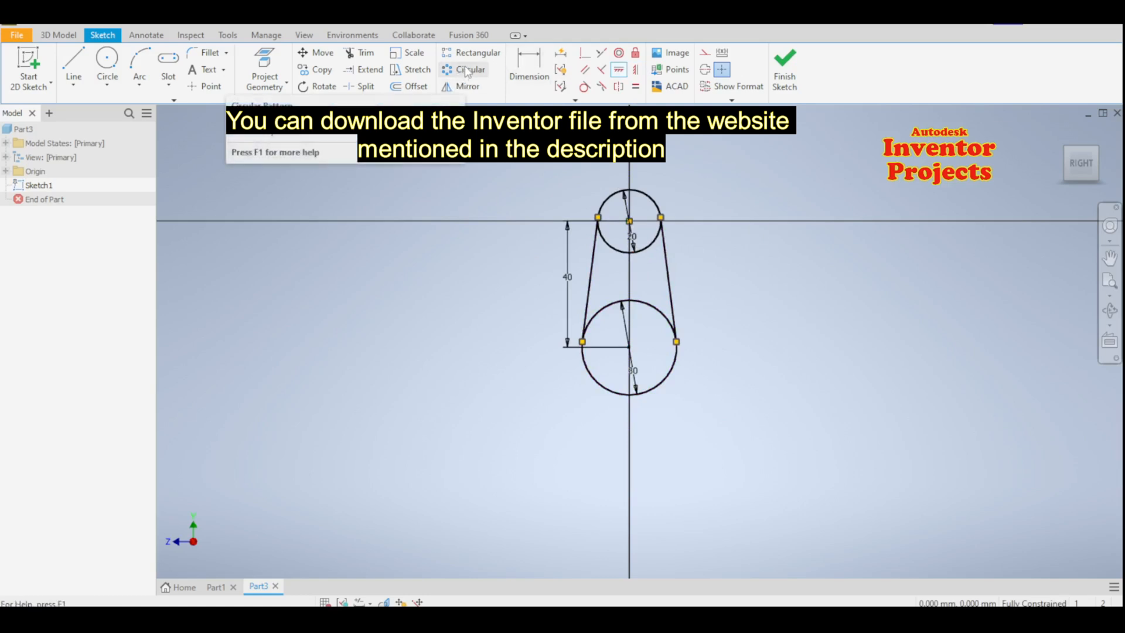
Trim the inner arcs of both circles between the side lines to leave one closed crank web outline.
{"action": "left_click", "coordinate": [366, 54]}
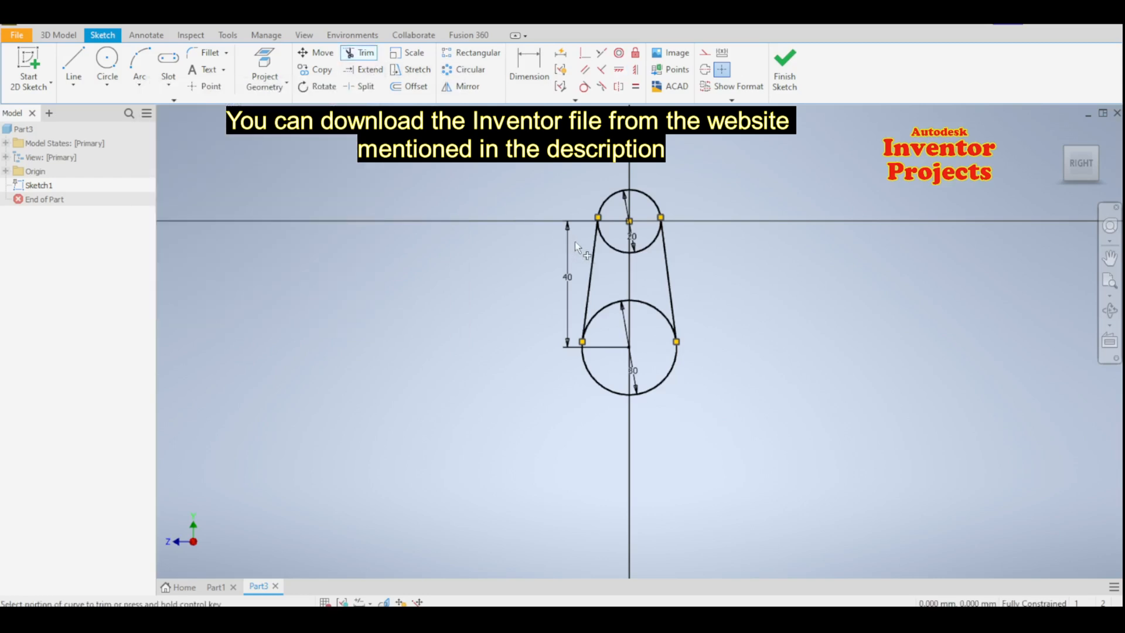
{"action": "left_click", "coordinate": [617, 248]}
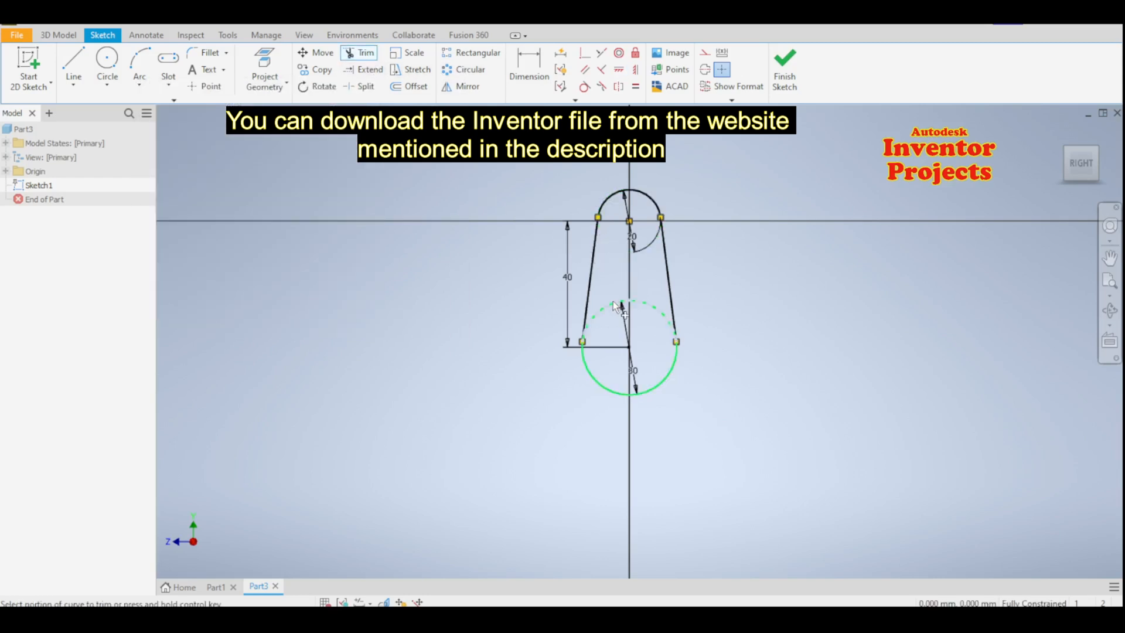
{"action": "left_click", "coordinate": [645, 302]}
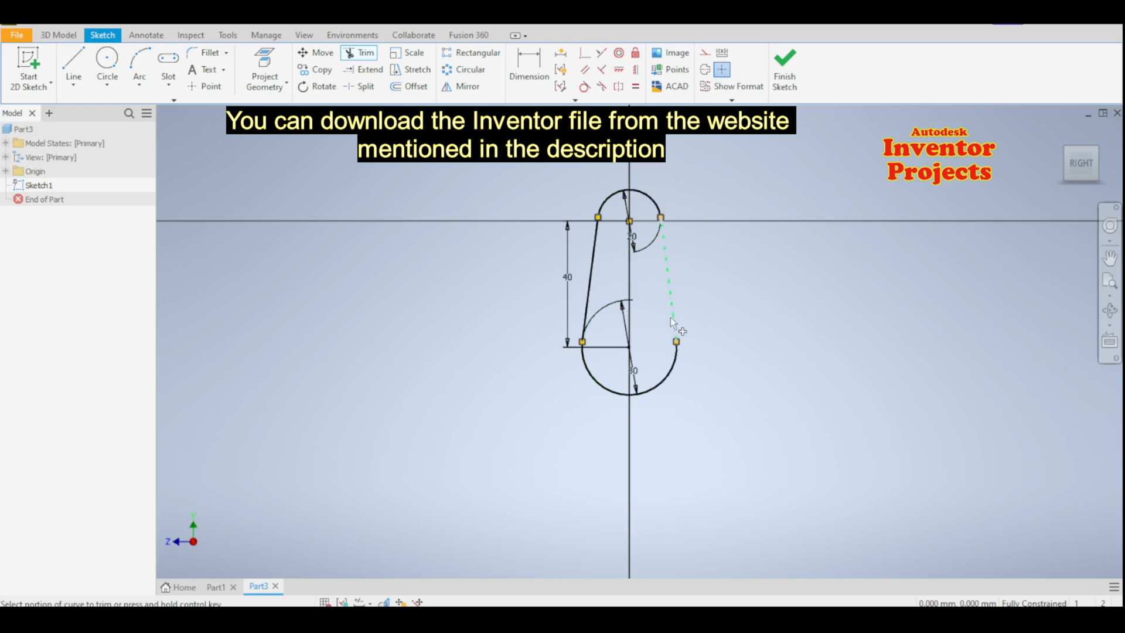
Finish the web sketch and extrude its closed profile 10 mm into a solid crank web.
{"action": "left_click", "coordinate": [786, 79]}
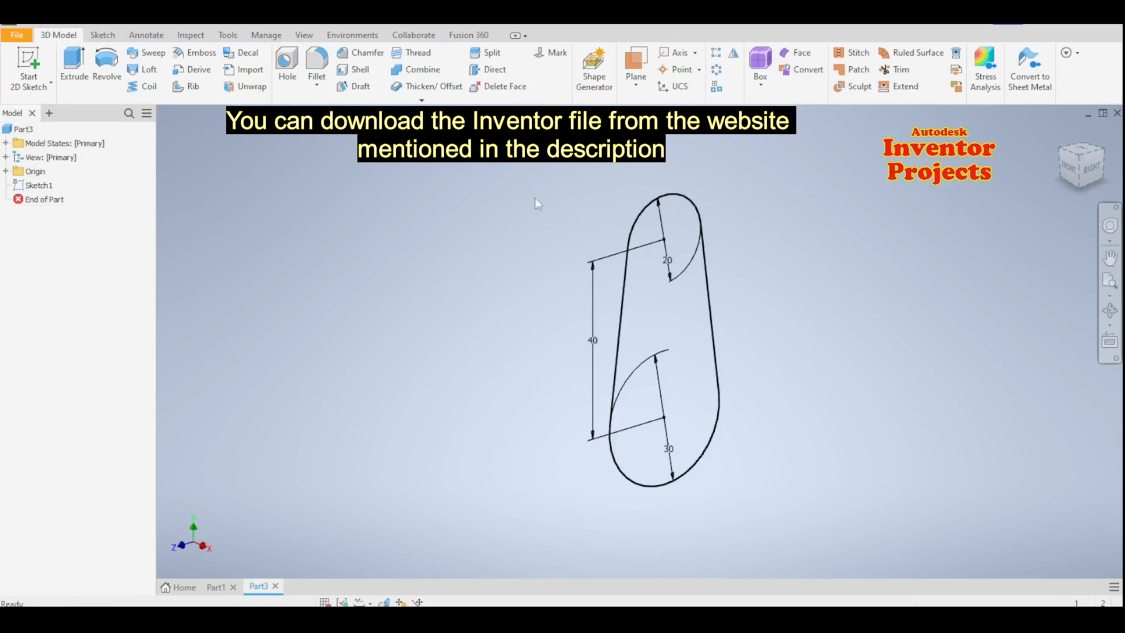
{"action": "left_click", "coordinate": [74, 65]}
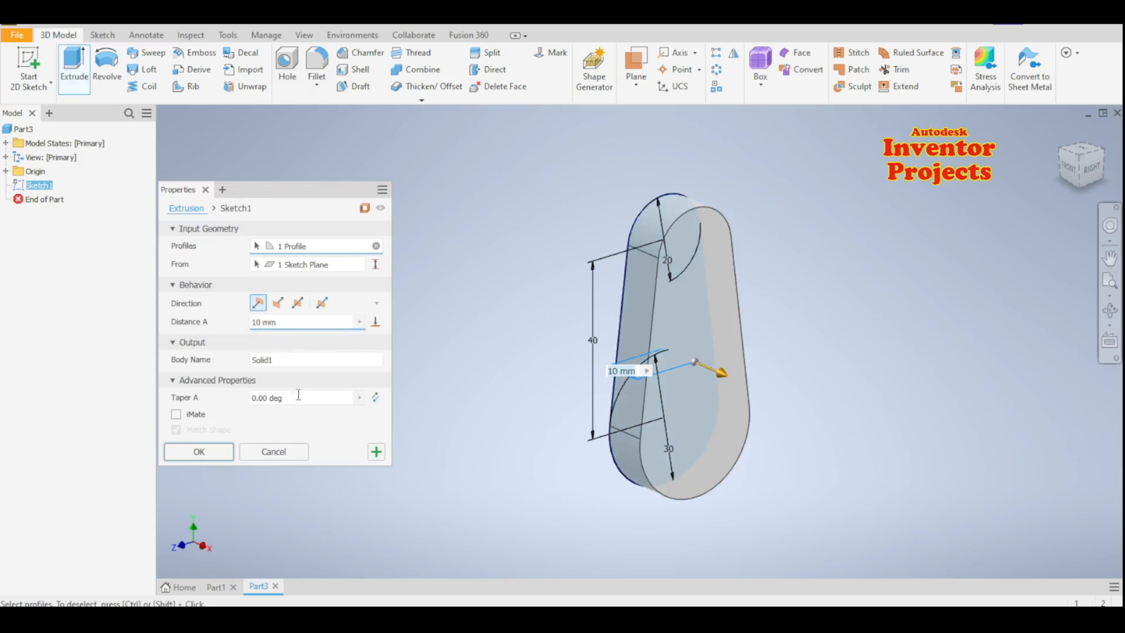
{"action": "left_click", "coordinate": [211, 450]}
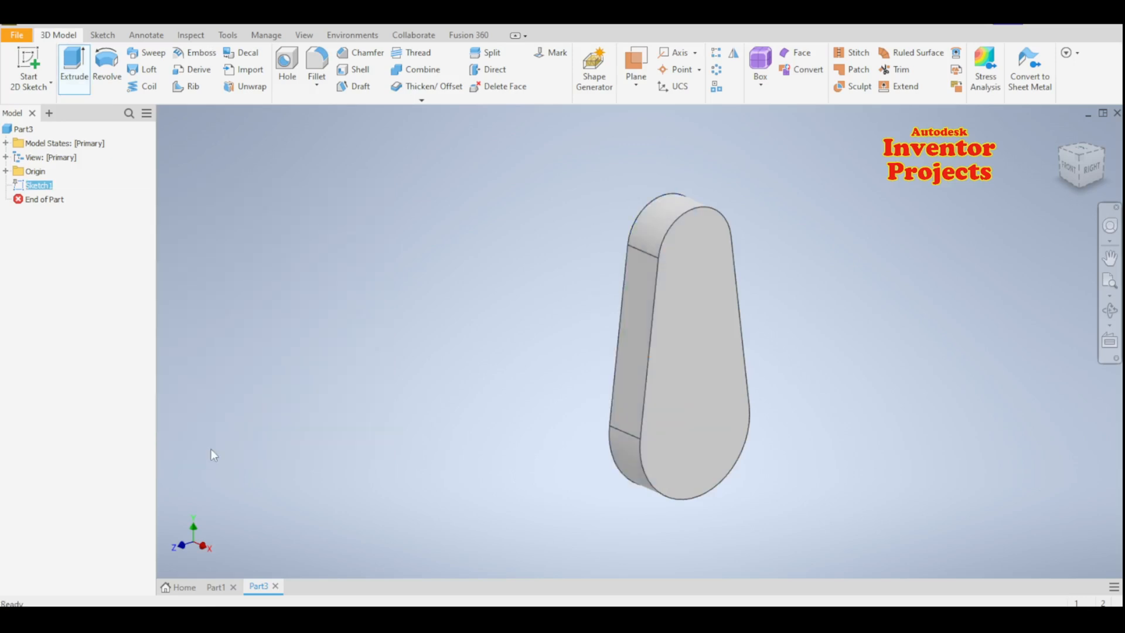
Apply the Gold - Metal appearance to the crank web part.
{"action": "left_click", "coordinate": [402, 26]}
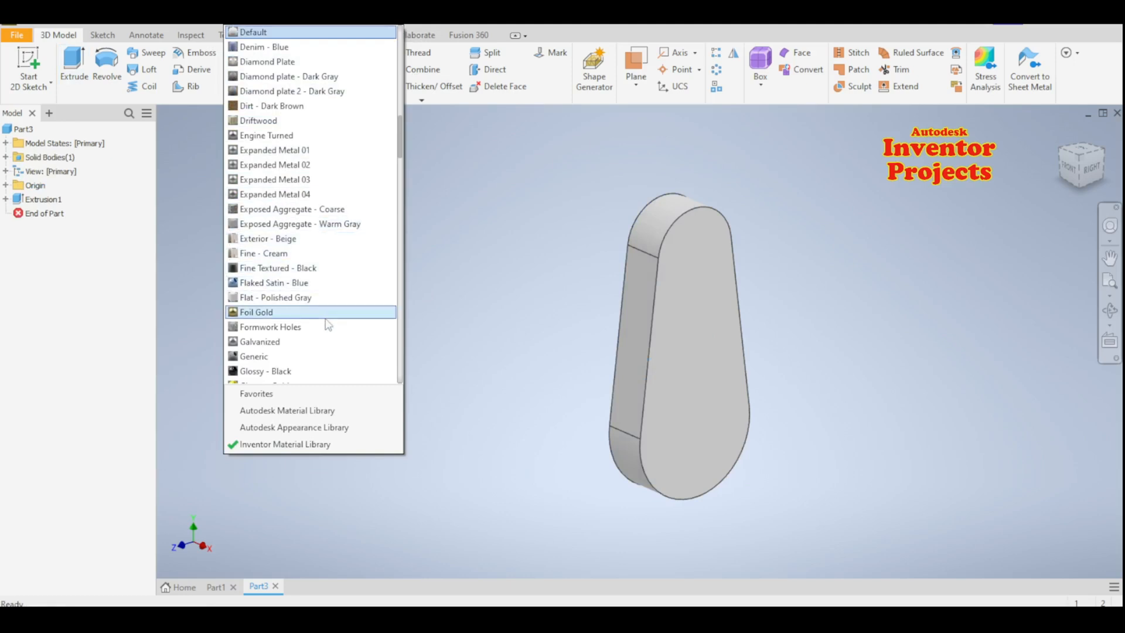
{"action": "scroll", "coordinate": [323, 359], "scroll_direction": "up", "scroll_amount": 7}
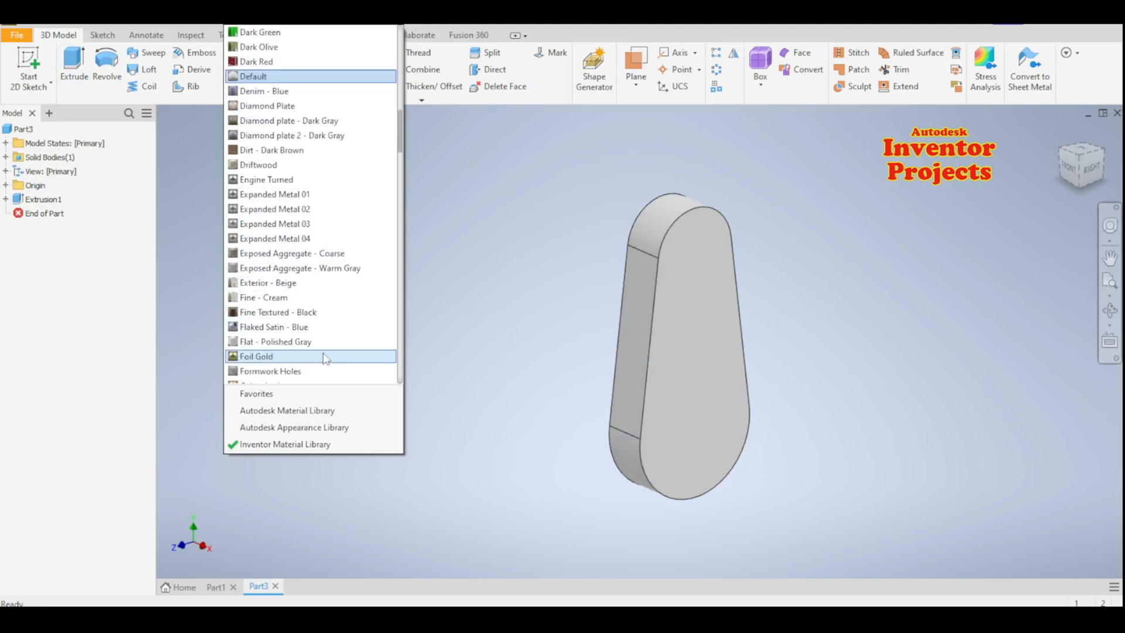
{"action": "scroll", "coordinate": [324, 353], "scroll_direction": "up", "scroll_amount": 1}
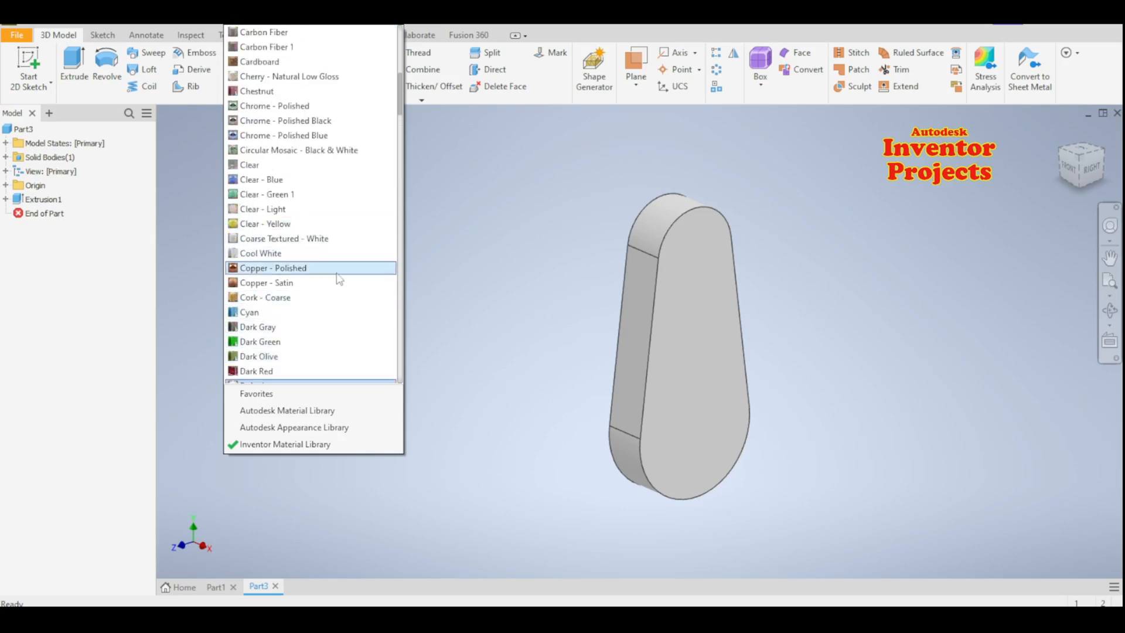
{"action": "scroll", "coordinate": [340, 279], "scroll_direction": "up", "scroll_amount": 3}
{"action": "scroll", "coordinate": [337, 276], "scroll_direction": "up", "scroll_amount": 2}
{"action": "scroll", "coordinate": [350, 292], "scroll_direction": "down", "scroll_amount": 4}
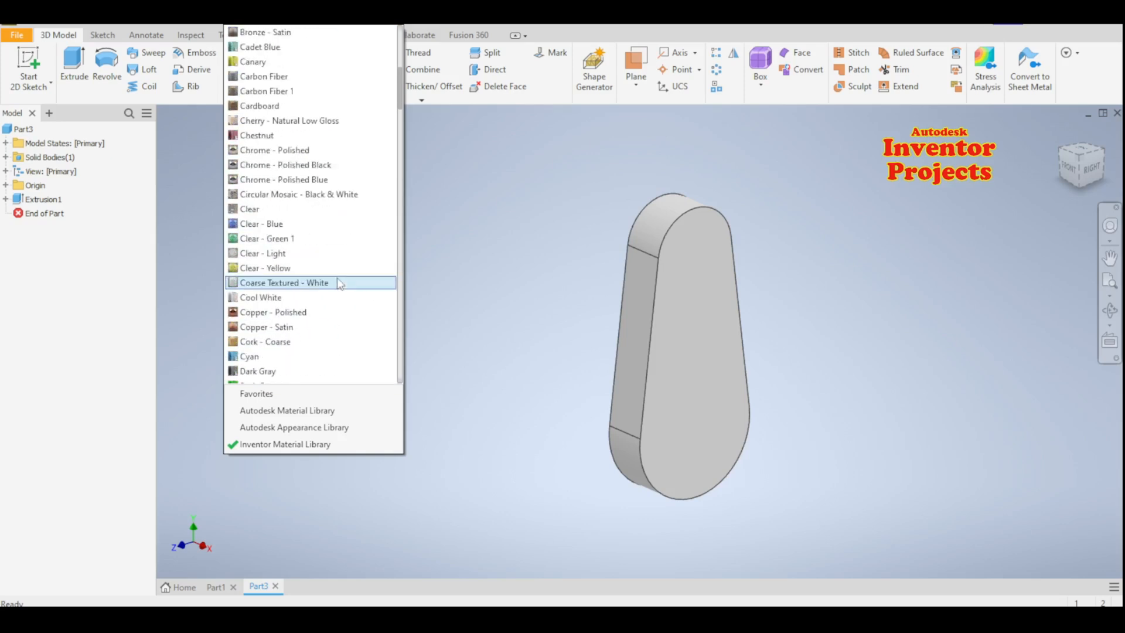
{"action": "scroll", "coordinate": [340, 288], "scroll_direction": "down", "scroll_amount": 5}
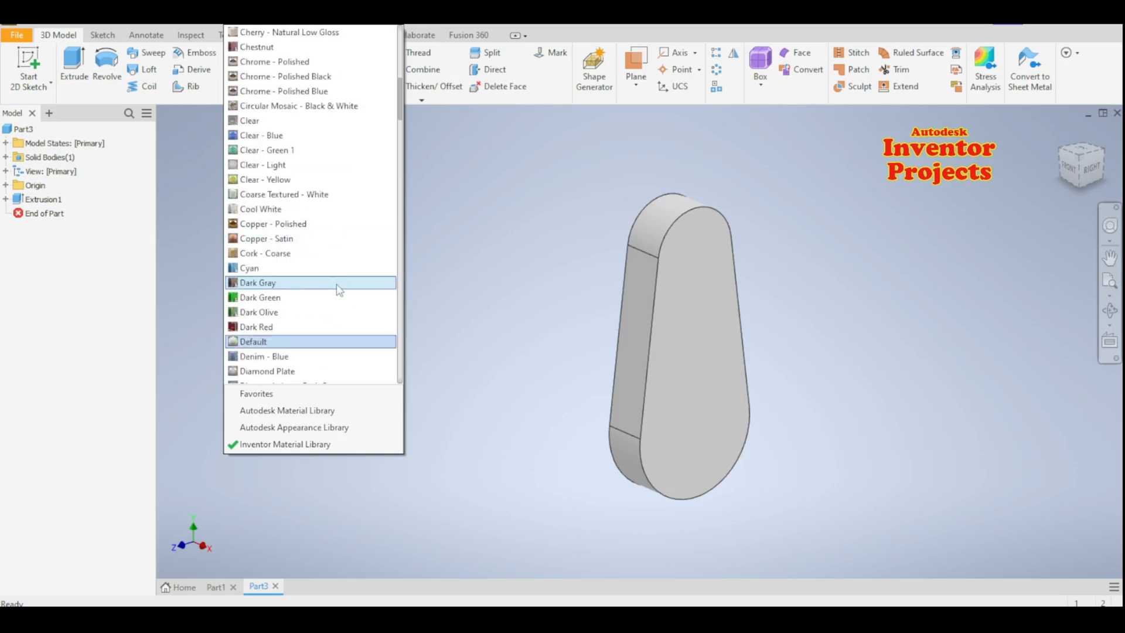
{"action": "scroll", "coordinate": [338, 293], "scroll_direction": "down", "scroll_amount": 2}
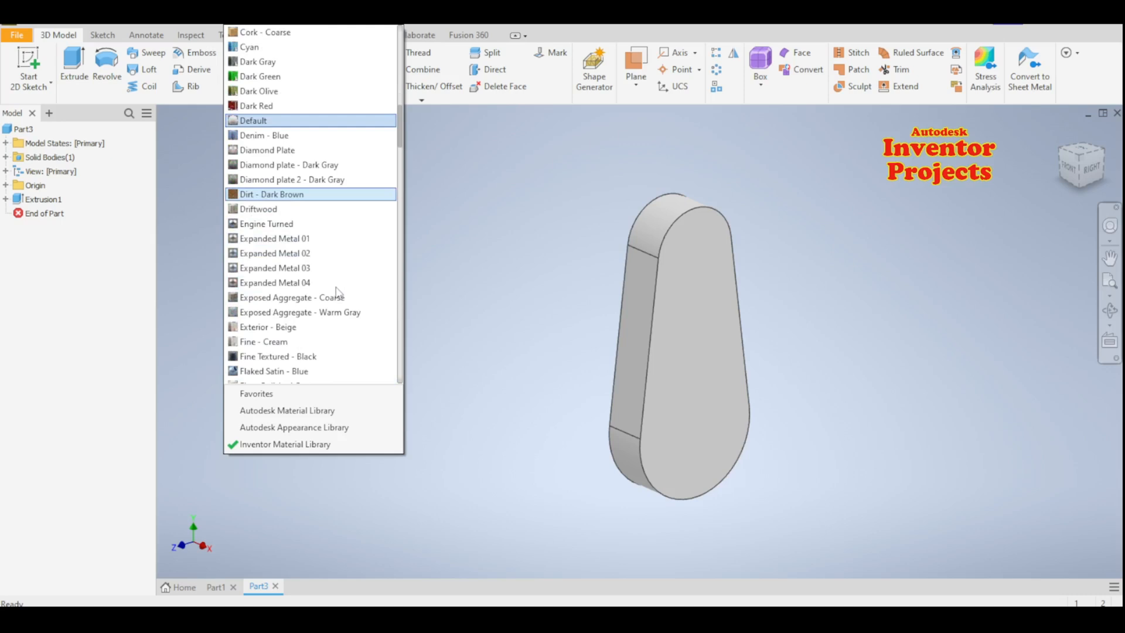
{"action": "scroll", "coordinate": [339, 291], "scroll_direction": "down", "scroll_amount": 3}
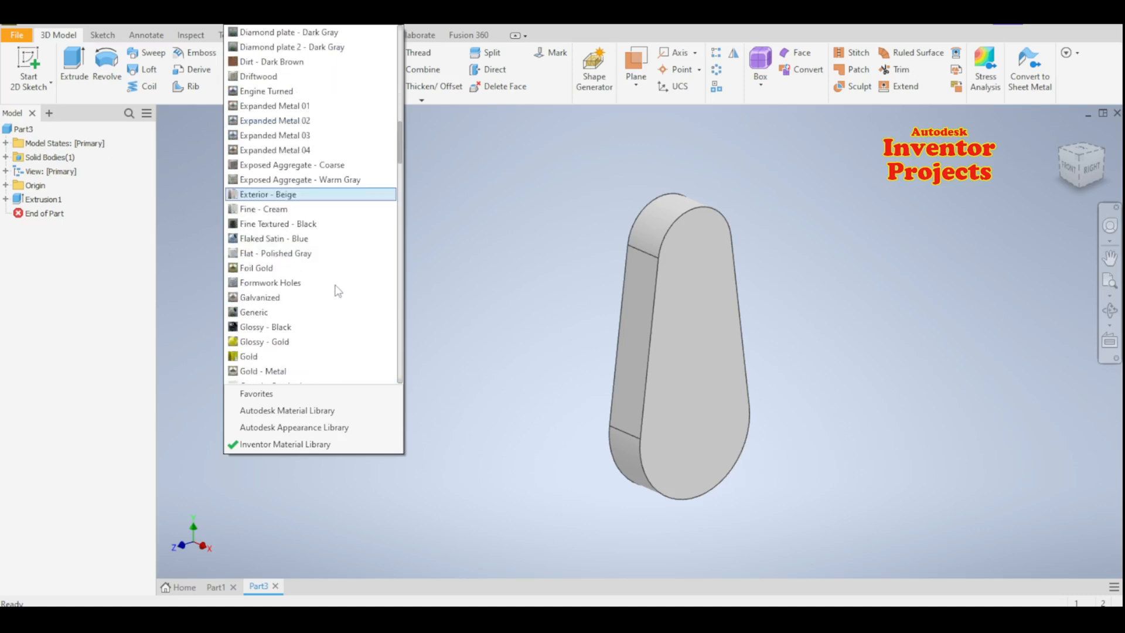
{"action": "left_click", "coordinate": [309, 373]}
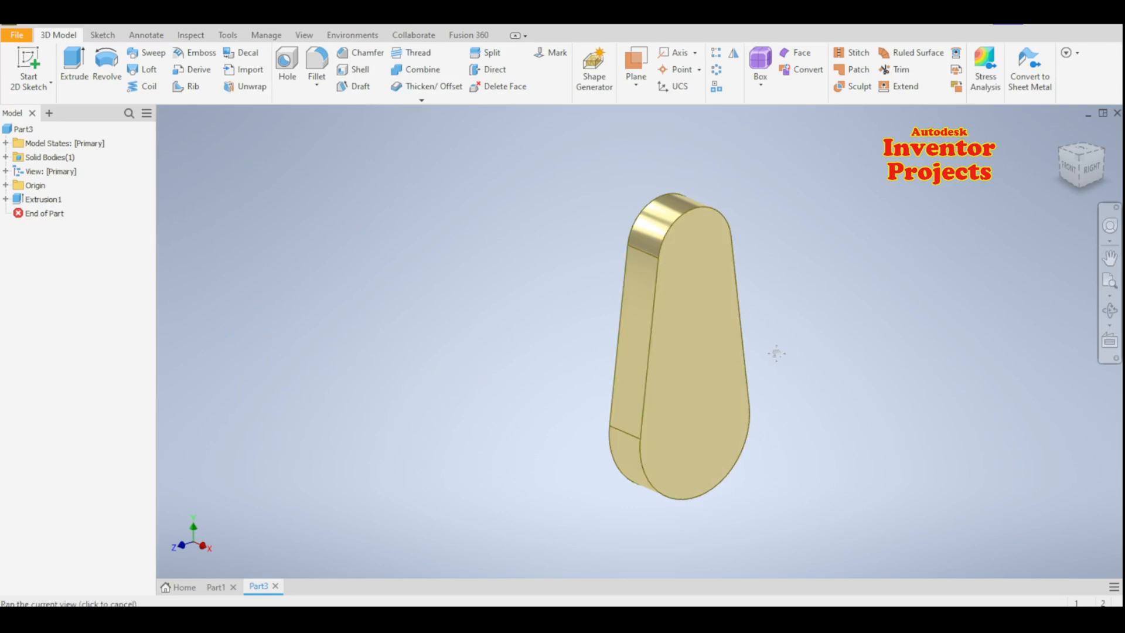
On the web's flat front face, sketch two concentric circles of 18 mm and 16 mm diameter centred on the origin.
{"action": "middle_click_drag", "start_coordinate": [776, 352], "coordinate": [733, 348]}
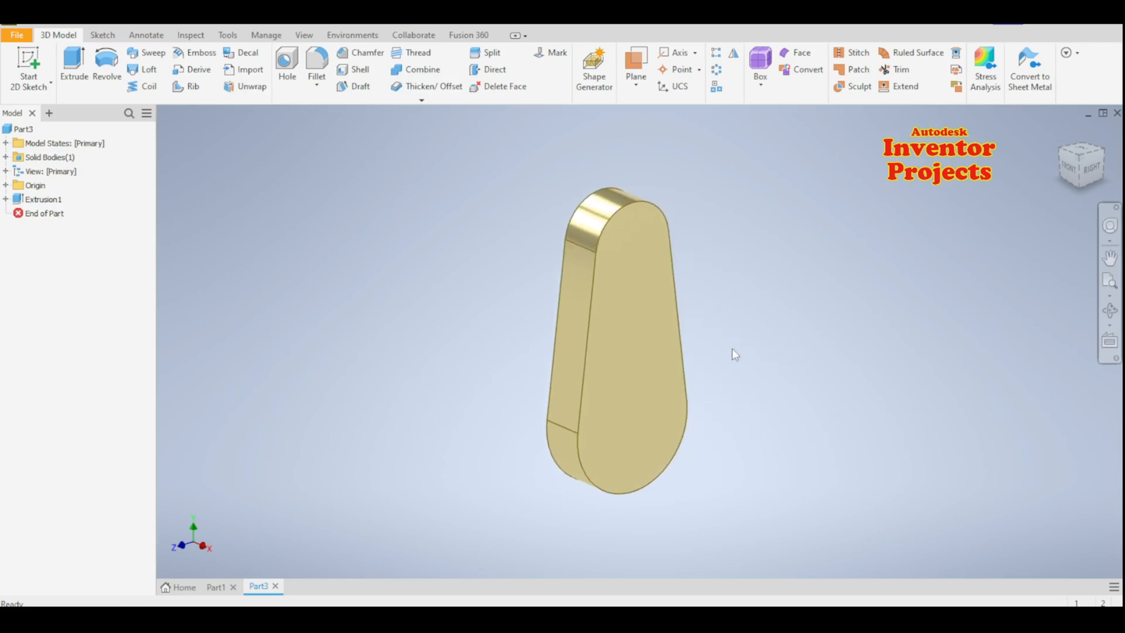
{"action": "left_click", "coordinate": [638, 245]}
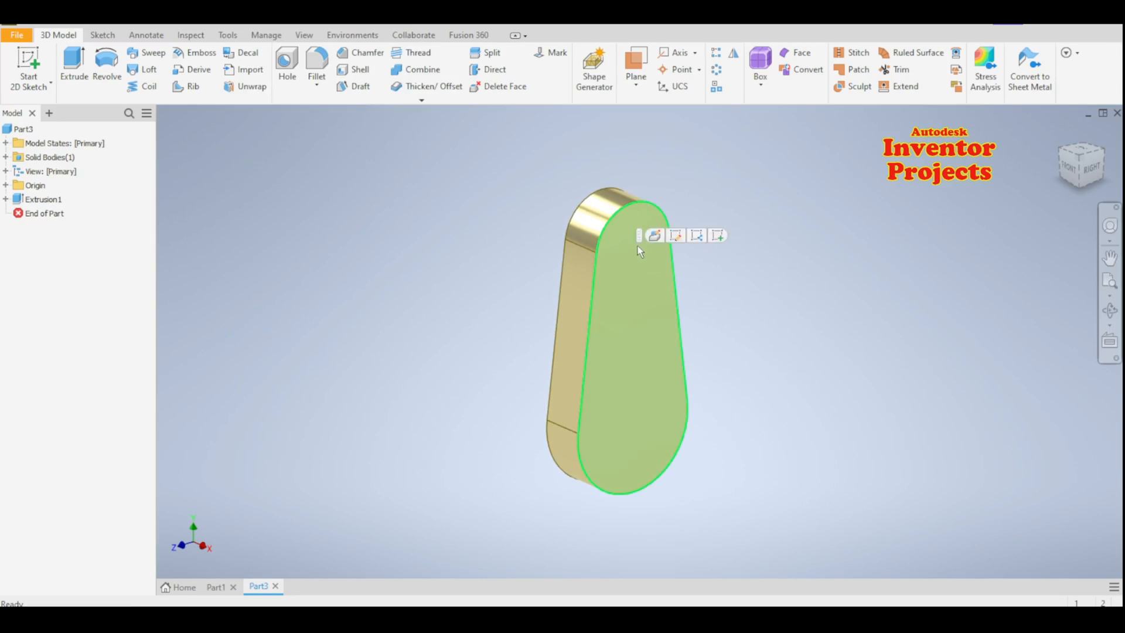
{"action": "left_click", "coordinate": [718, 236]}
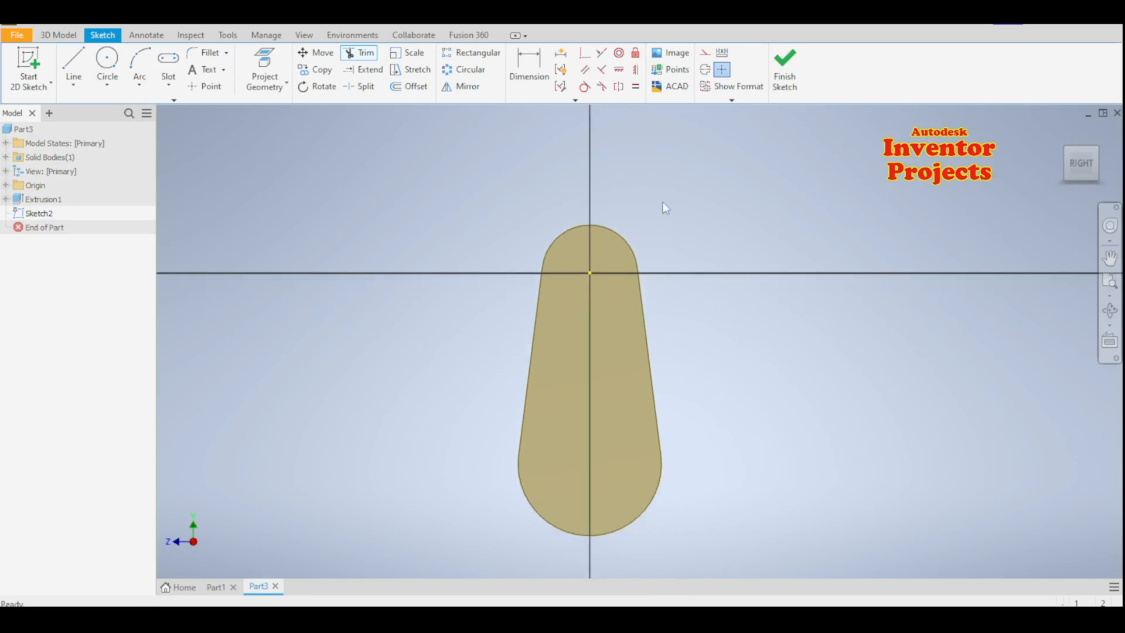
{"action": "left_click", "coordinate": [107, 58]}
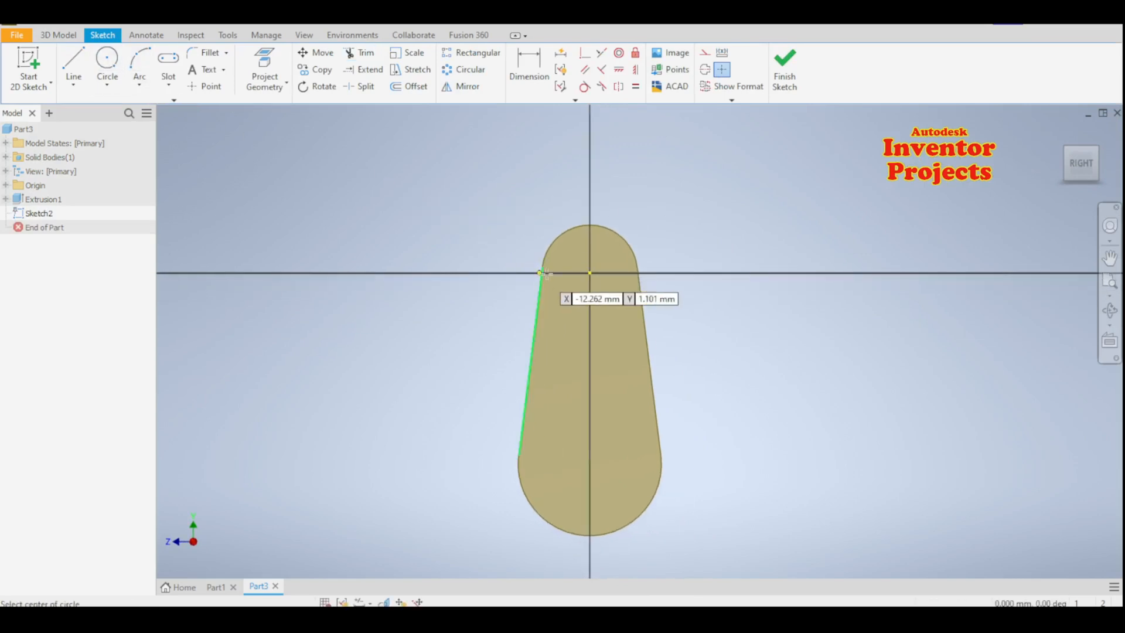
{"action": "left_click", "coordinate": [590, 273]}
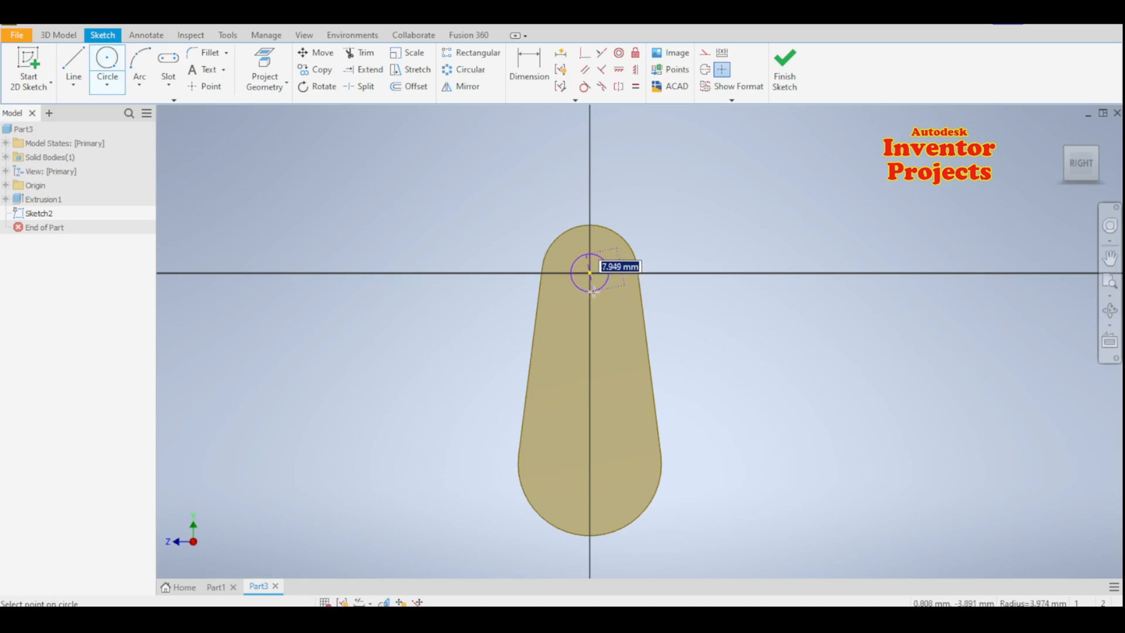
{"action": "type", "text": "18"}
{"action": "key", "text": "Return"}
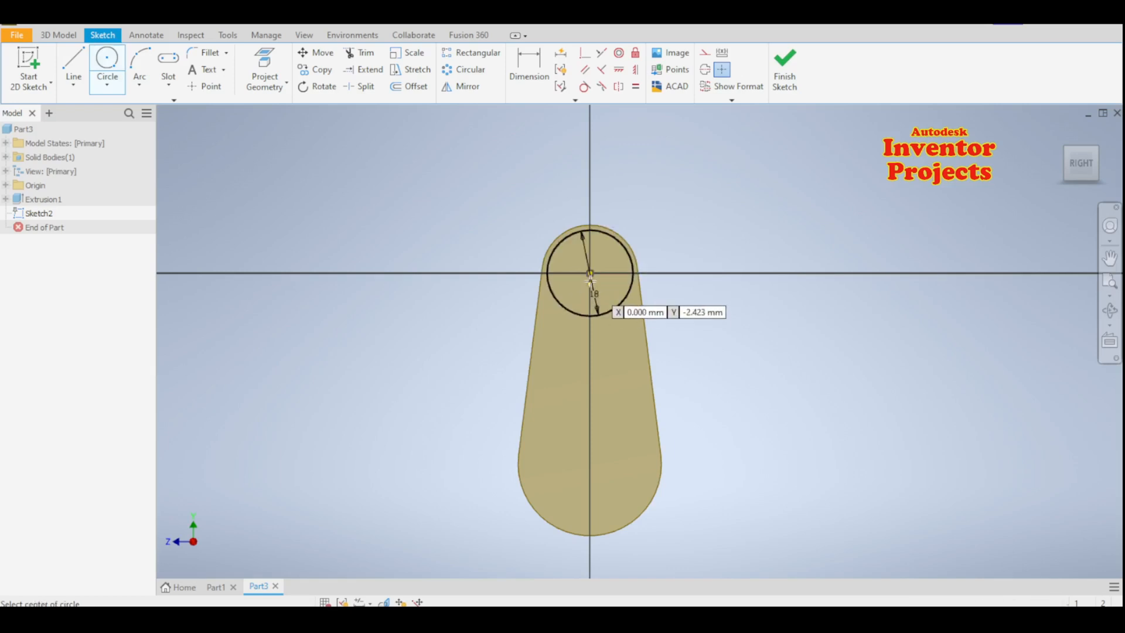
{"action": "left_click", "coordinate": [590, 273]}
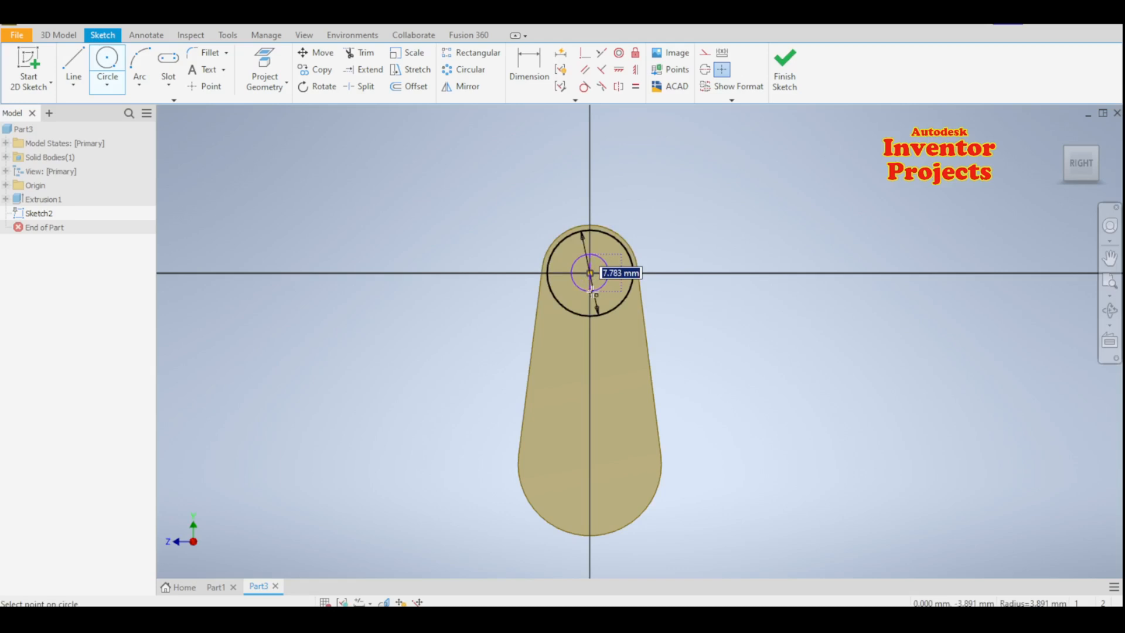
{"action": "type", "text": "16"}
{"action": "key", "text": "Return"}
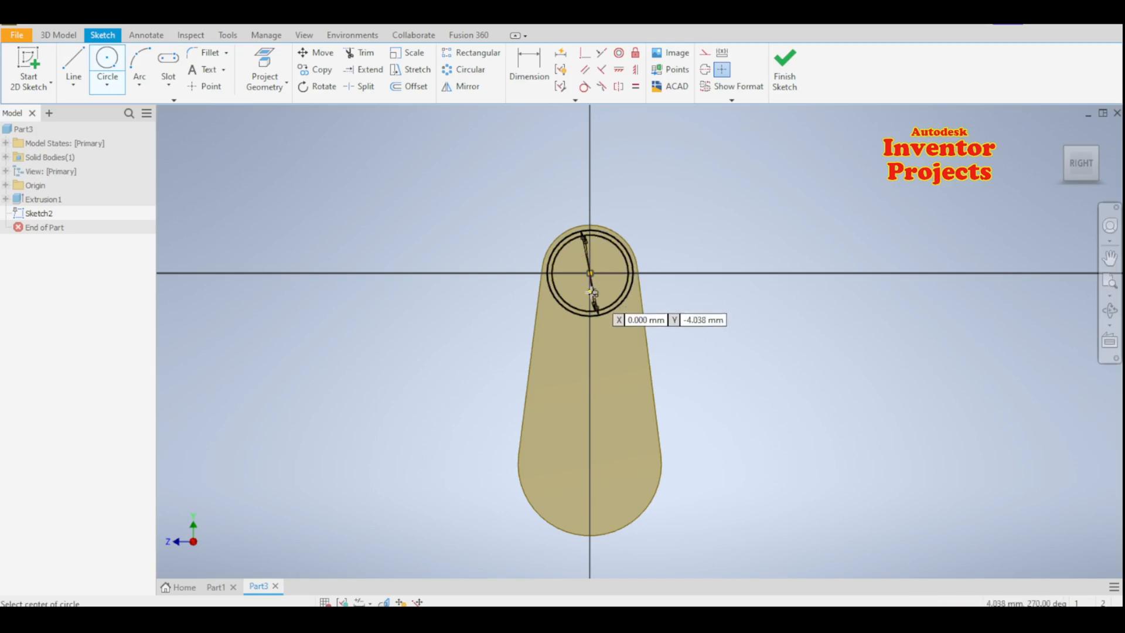
{"action": "left_click", "coordinate": [785, 69]}
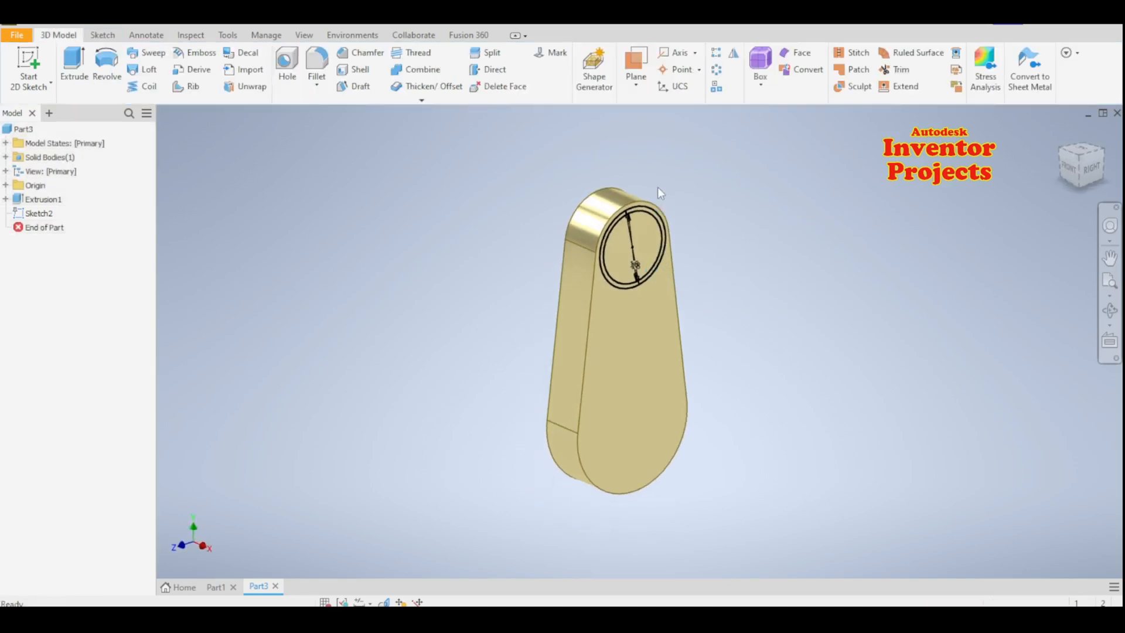
Extrude the full 18 mm circle area, both profiles, 2 mm outward from the web face as a joined collar.
{"action": "scroll", "coordinate": [657, 188], "scroll_direction": "down", "scroll_amount": 3}
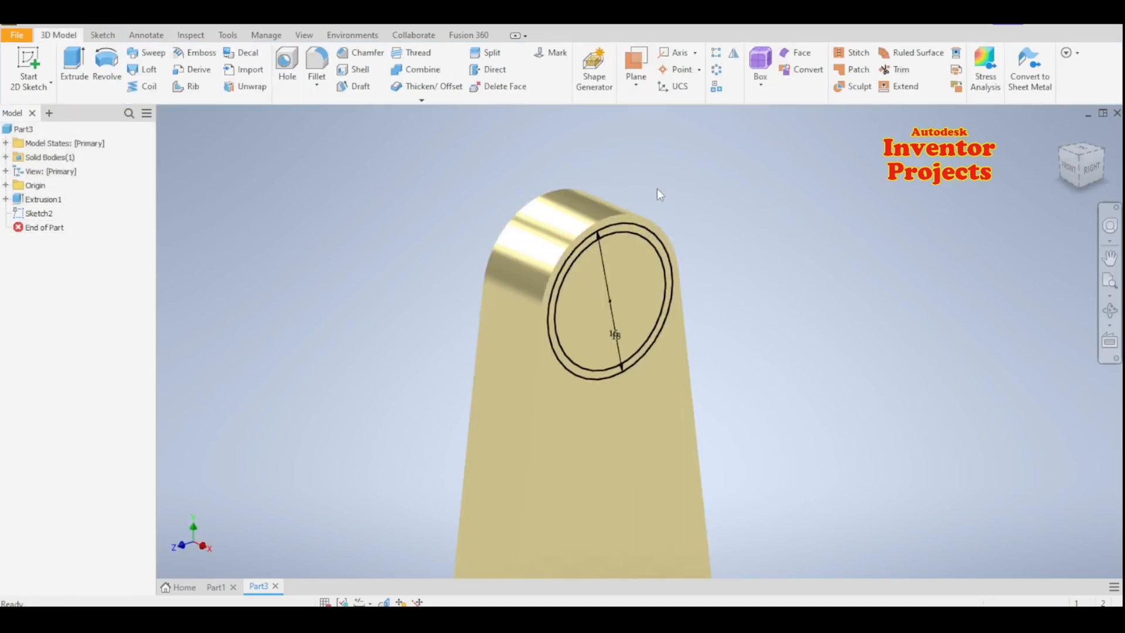
{"action": "left_click", "coordinate": [74, 65]}
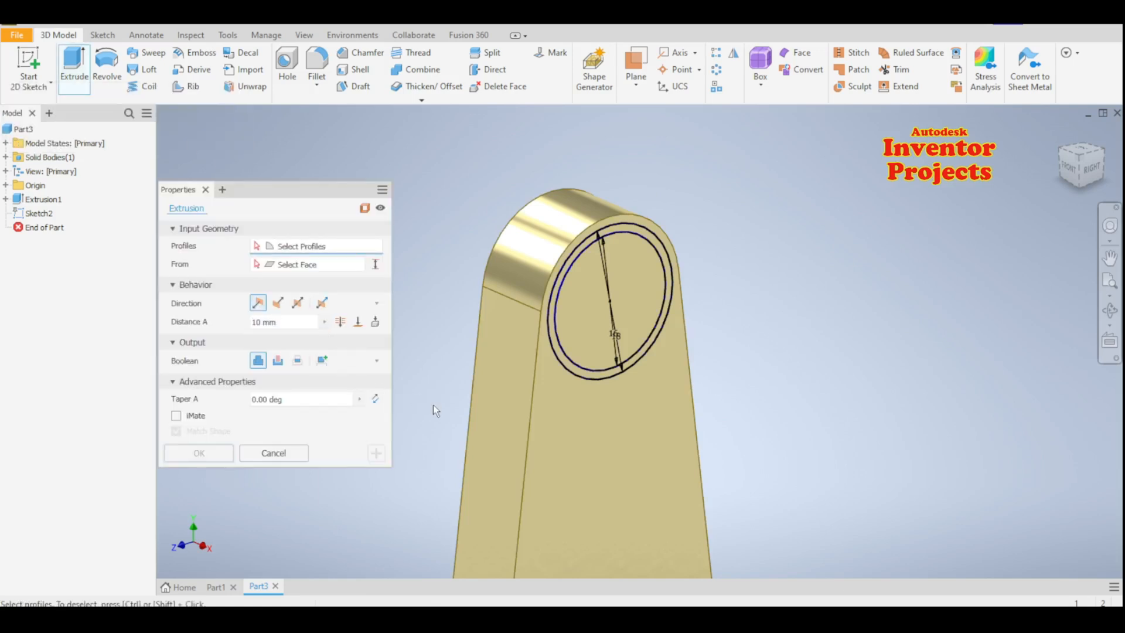
{"action": "left_click", "coordinate": [564, 362]}
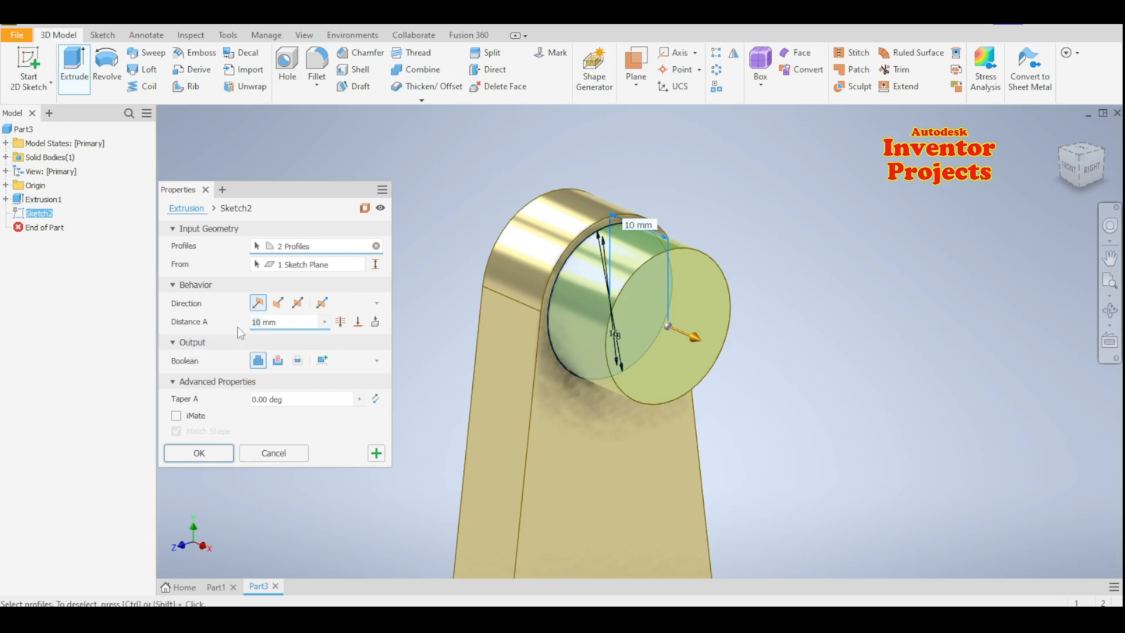
{"action": "type", "text": "2"}
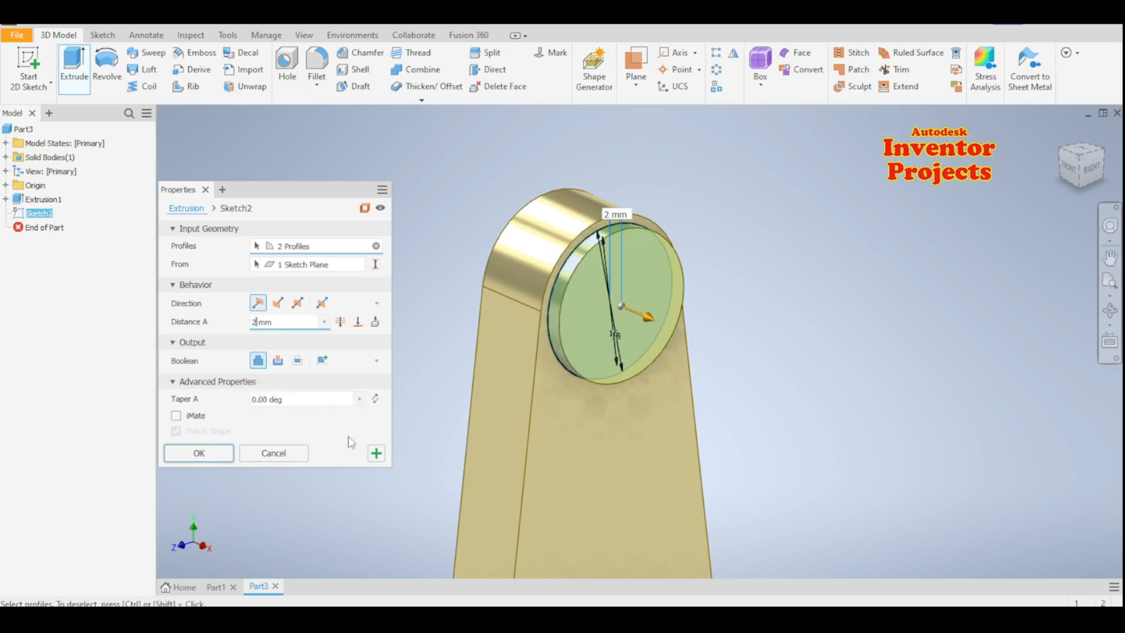
{"action": "left_click", "coordinate": [374, 456]}
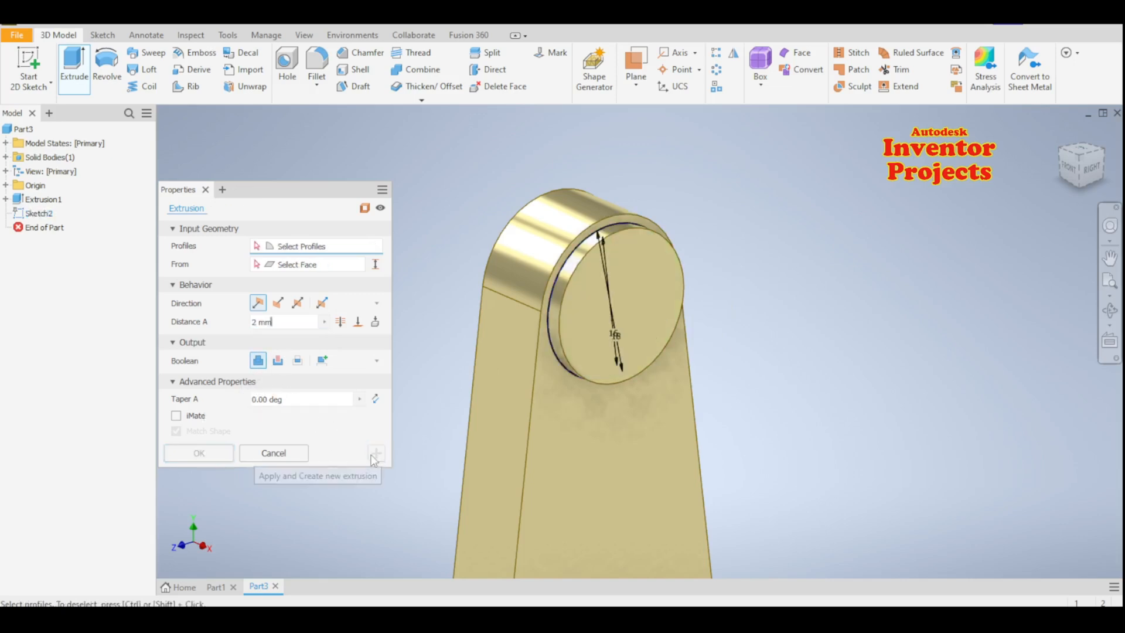
Extrude the 16 mm circle 20 mm outward, starting from the collar's outer face, to form the crank pin.
{"action": "left_click", "coordinate": [557, 333]}
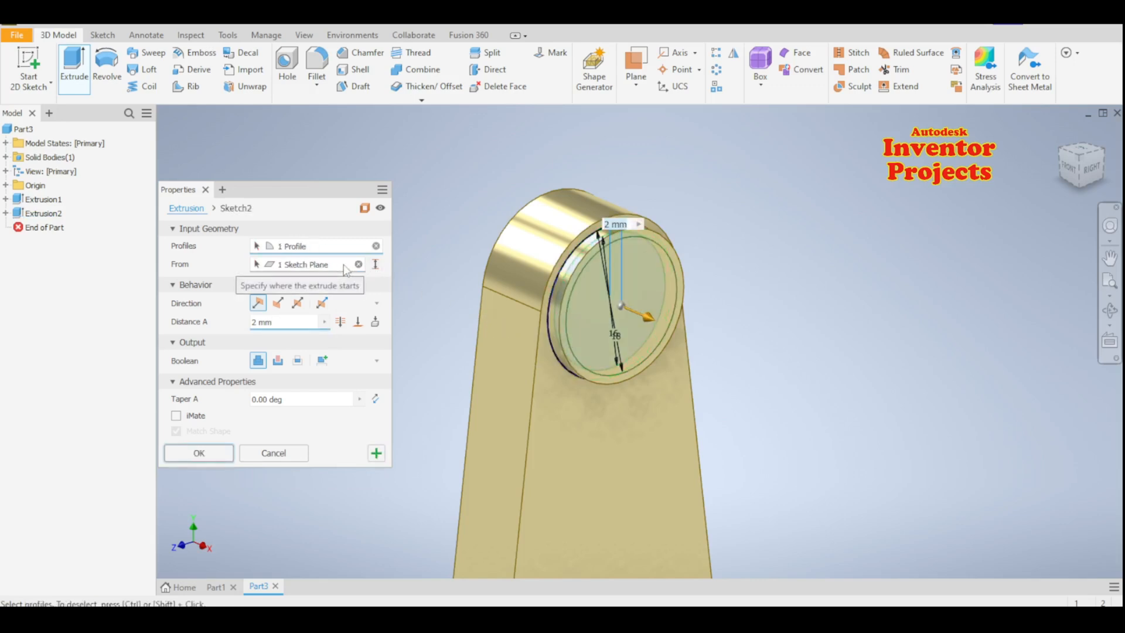
{"action": "left_click", "coordinate": [645, 350]}
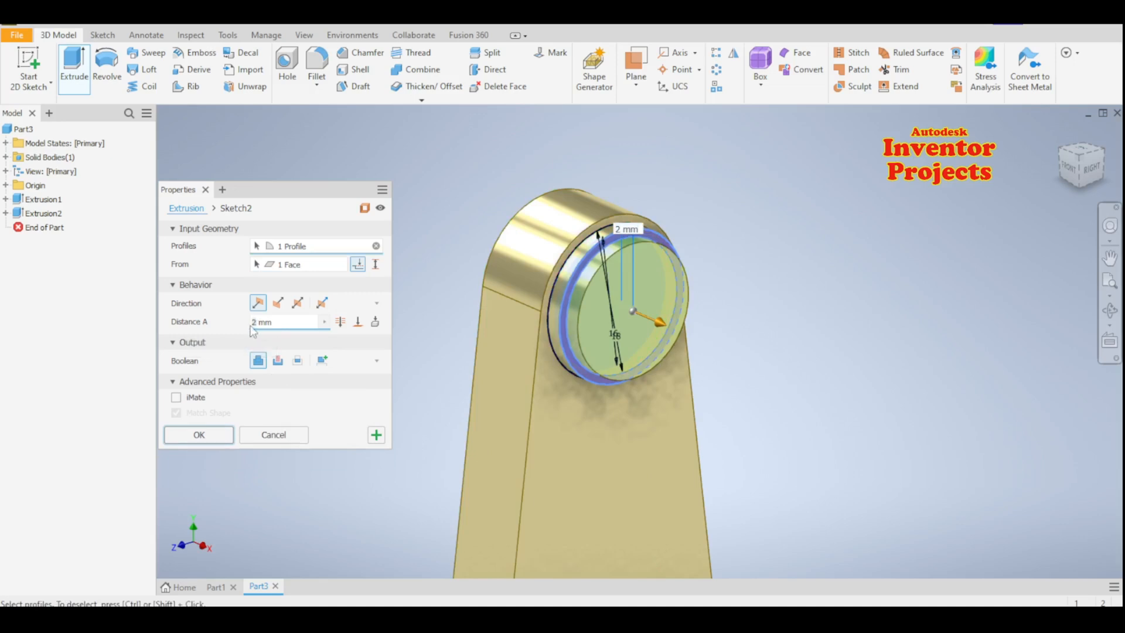
{"action": "type", "text": "0"}
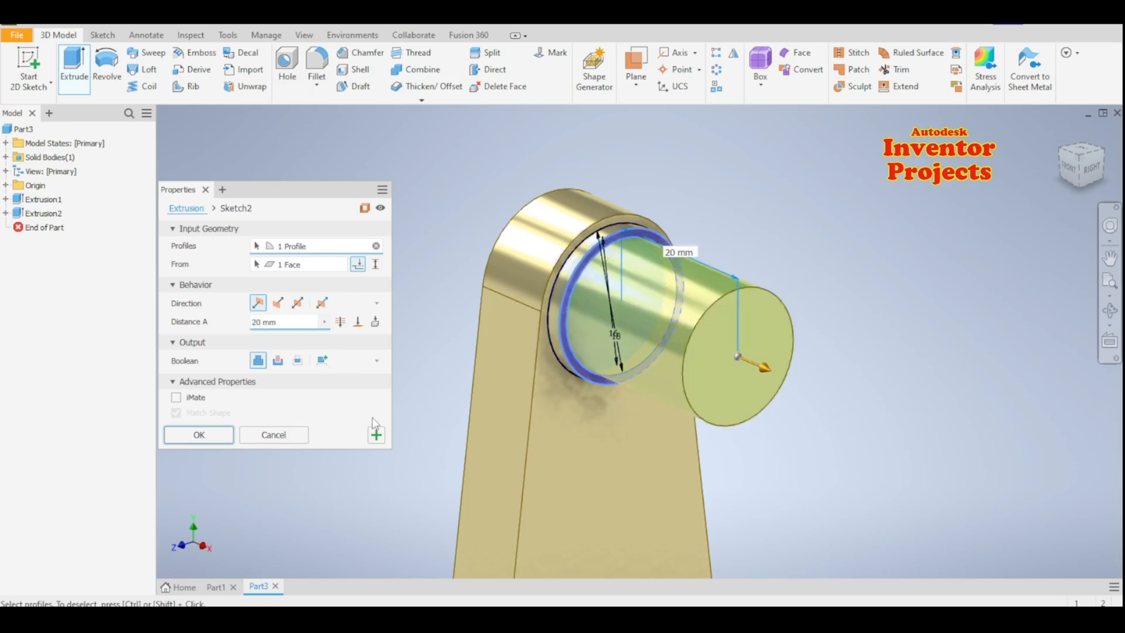
{"action": "left_click", "coordinate": [377, 438]}
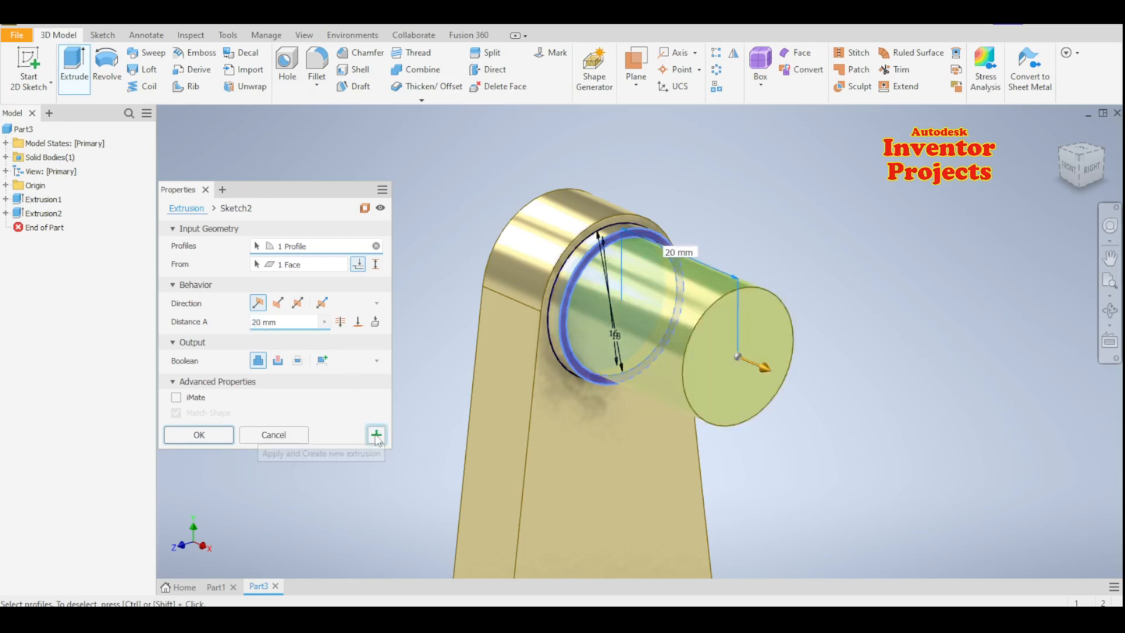
Extrude both circle profiles 2 mm outward, starting from the crank pin's end face, as an 18 mm end collar.
{"action": "left_click", "coordinate": [559, 359]}
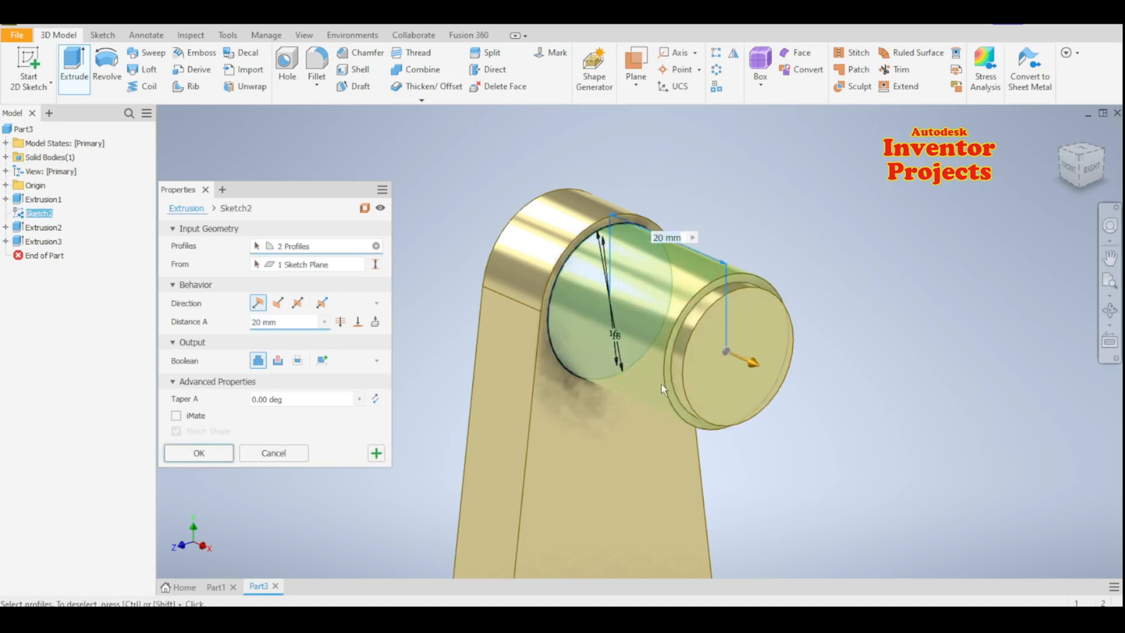
{"action": "left_click", "coordinate": [343, 265]}
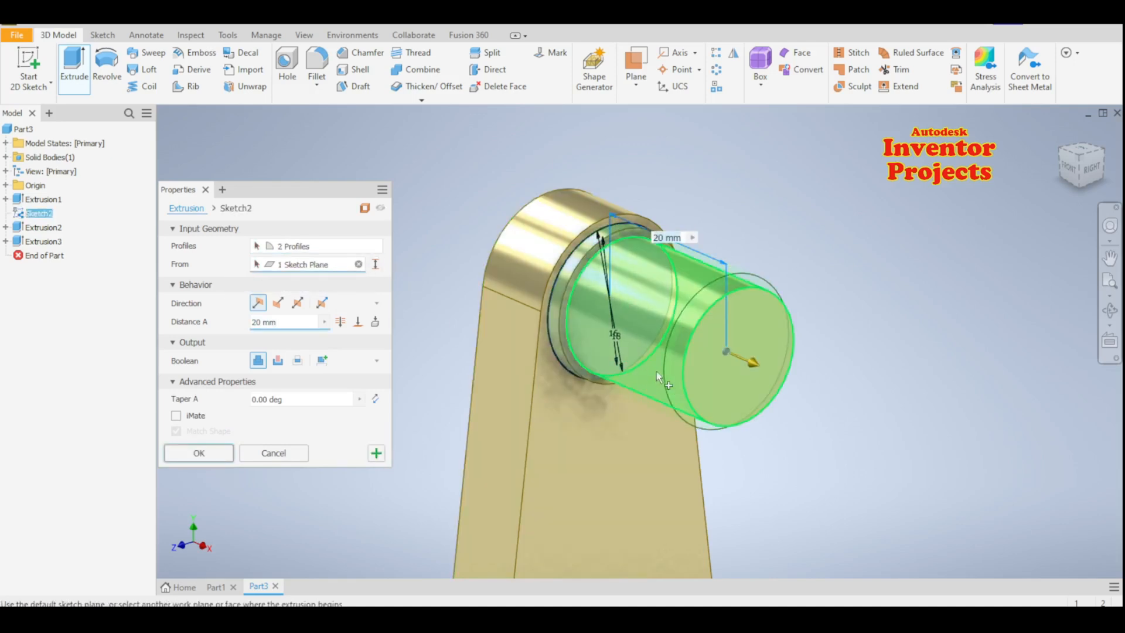
{"action": "left_click", "coordinate": [722, 389]}
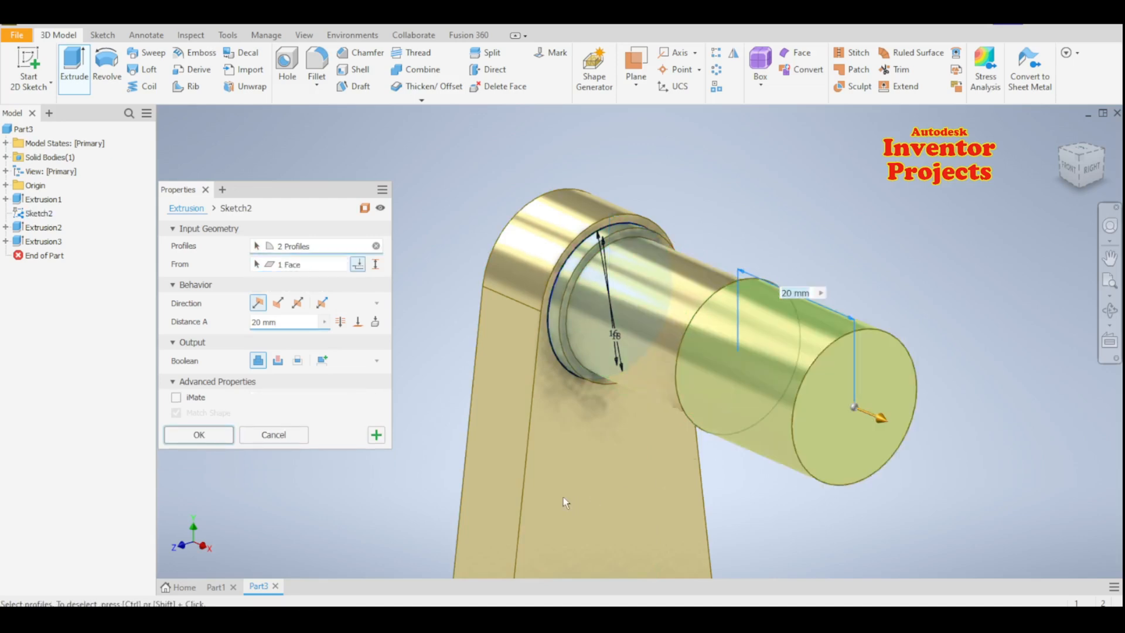
{"action": "left_click_drag", "start_coordinate": [261, 323], "coordinate": [246, 327]}
{"action": "type", "text": "2"}
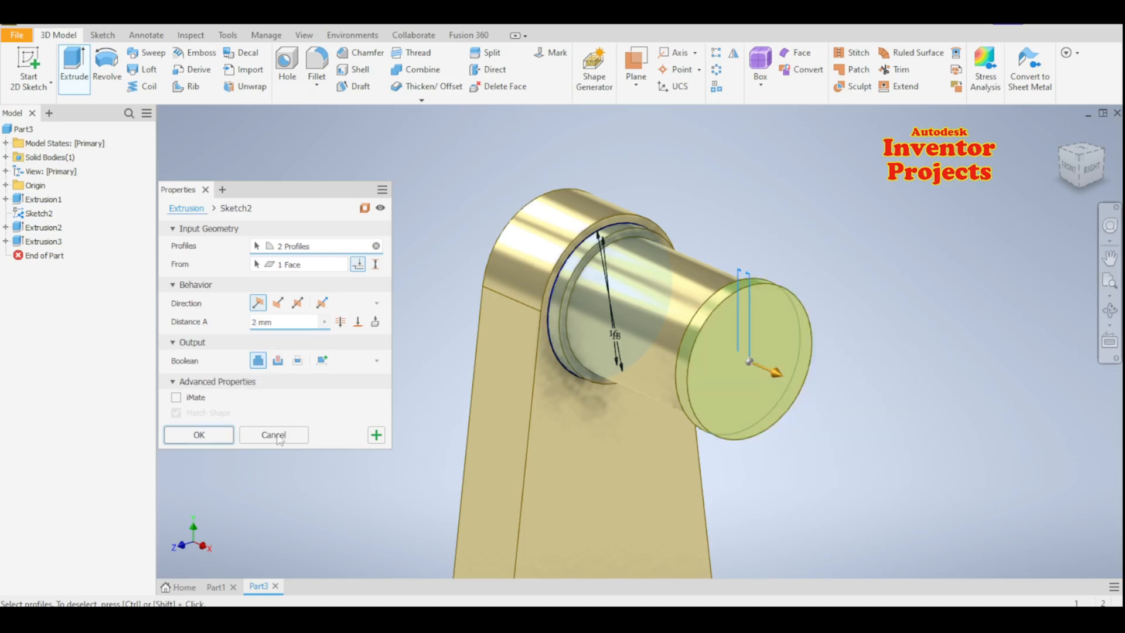
{"action": "left_click", "coordinate": [198, 435]}
{"action": "mouse_move", "coordinate": [738, 234]}
{"action": "middle_mouse_down", "text": "shift"}
{"action": "mouse_move", "coordinate": [737, 192]}
{"action": "mouse_move", "coordinate": [790, 201]}
{"action": "mouse_move", "coordinate": [584, 181]}
{"action": "mouse_move", "coordinate": [793, 207]}
{"action": "middle_mouse_up", "text": "shift"}
{"action": "scroll", "coordinate": [768, 216], "scroll_direction": "up", "scroll_amount": 4}
{"action": "scroll", "coordinate": [768, 216], "scroll_direction": "down", "scroll_amount": 2}
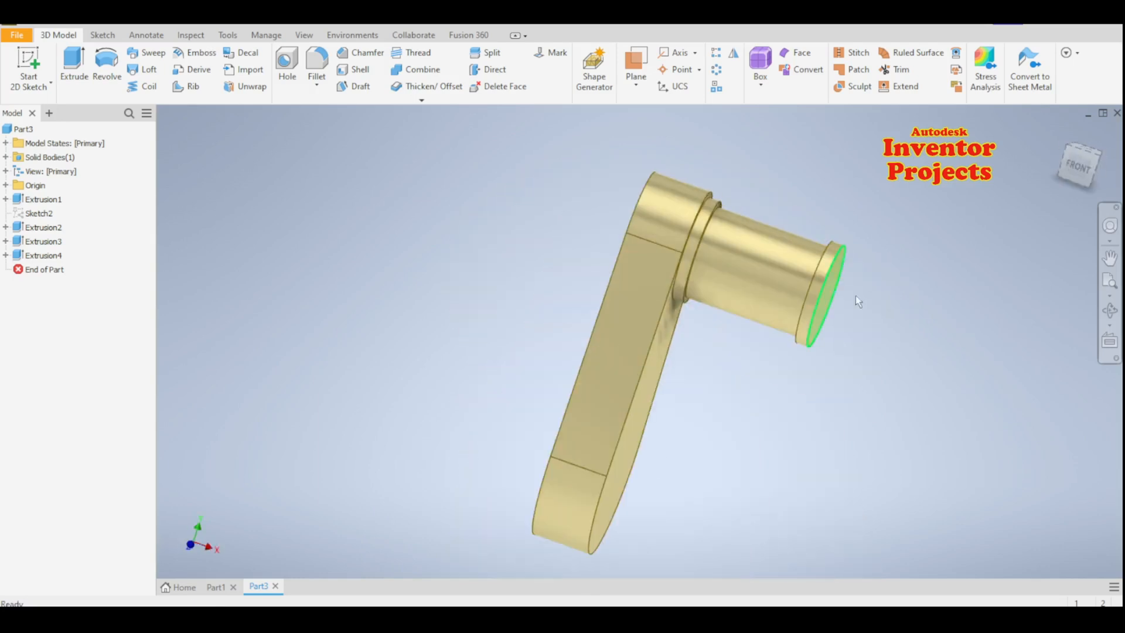
{"action": "middle_click_drag", "start_coordinate": [856, 317], "coordinate": [825, 323]}
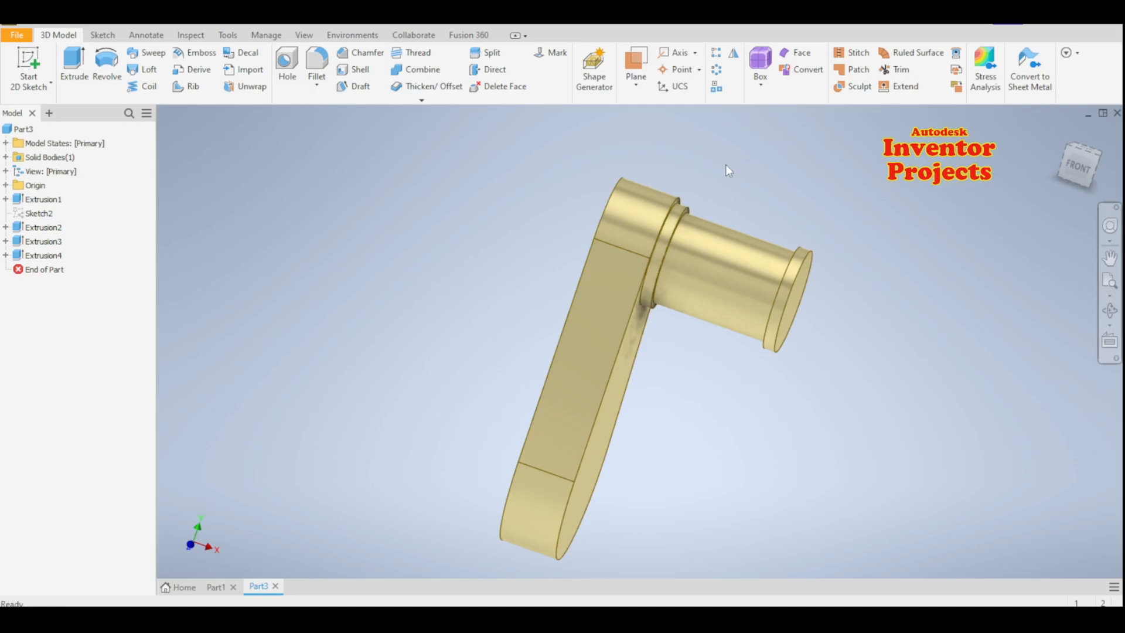
Create a midplane work plane between the web's collar-side face and the end collar's outer face.
{"action": "middle_click_drag", "start_coordinate": [847, 233], "coordinate": [814, 229], "text": "shift"}
{"action": "left_click", "coordinate": [635, 86]}
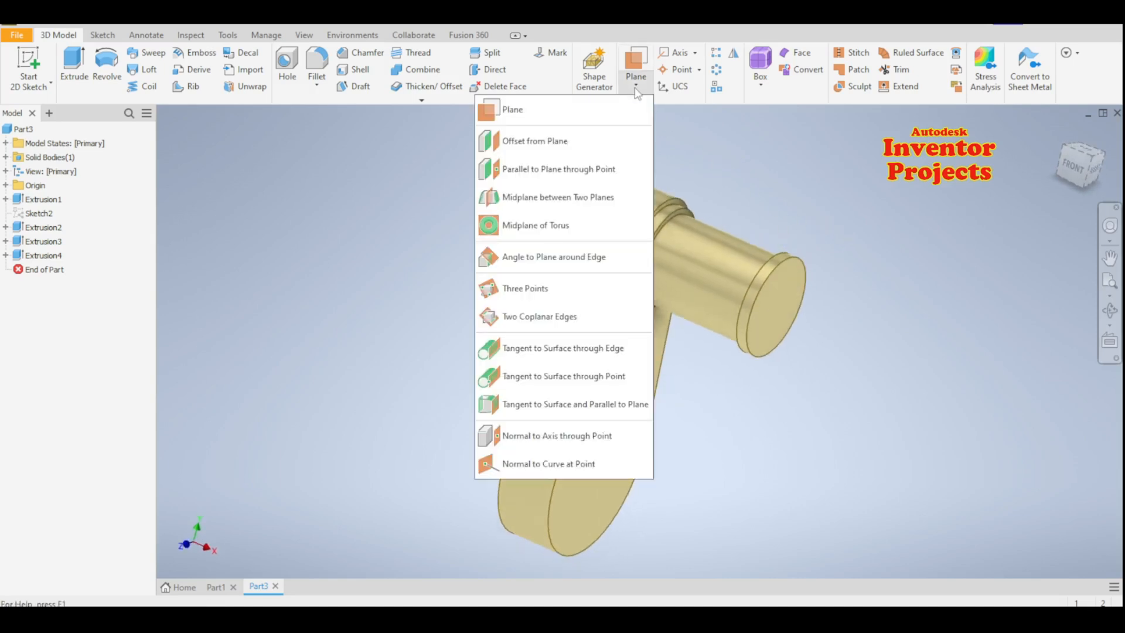
{"action": "left_click", "coordinate": [562, 199]}
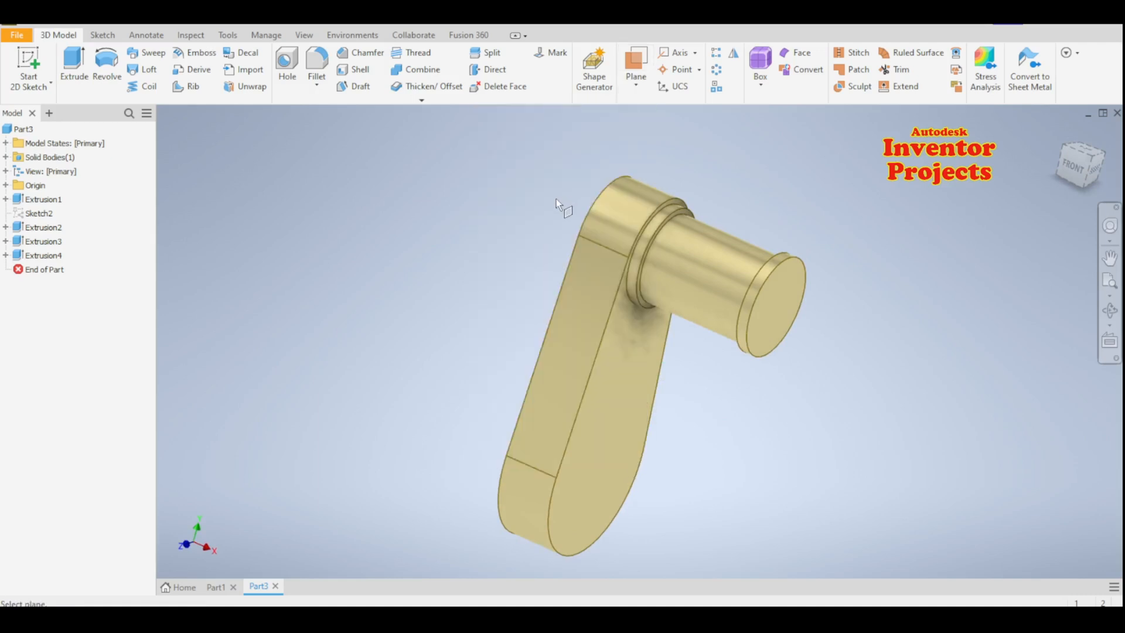
{"action": "left_click", "coordinate": [632, 386]}
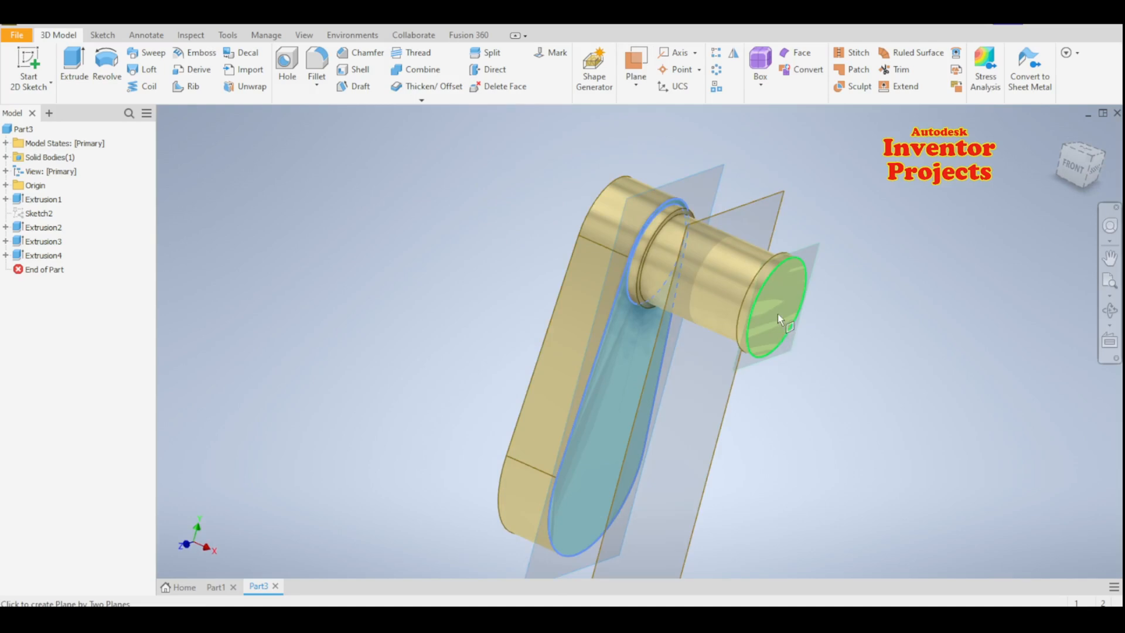
{"action": "left_click", "coordinate": [779, 316]}
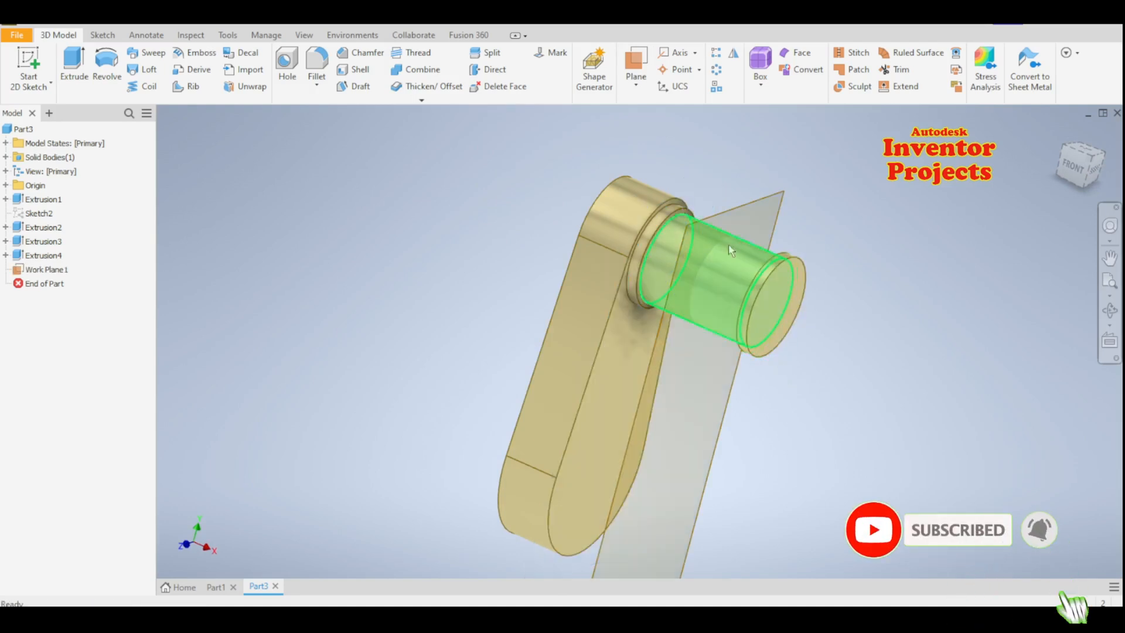
Mirror the crank web extrusion about the new midplane, and turn off the work plane's visibility.
{"action": "left_click", "coordinate": [733, 54]}
{"action": "left_click", "coordinate": [560, 370]}
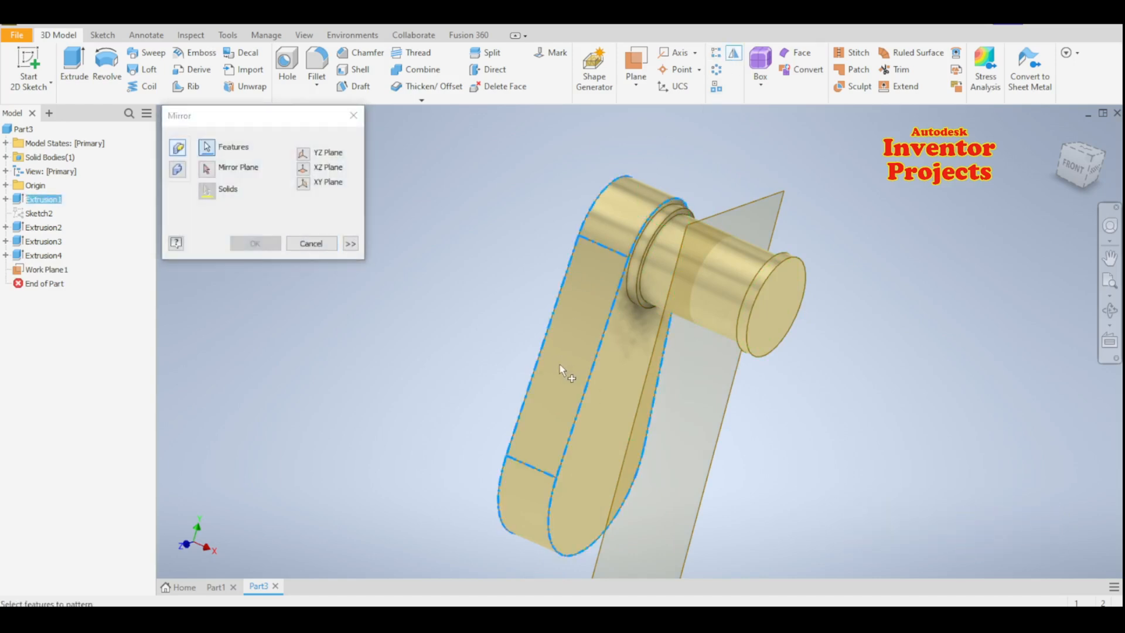
{"action": "left_click", "coordinate": [207, 169]}
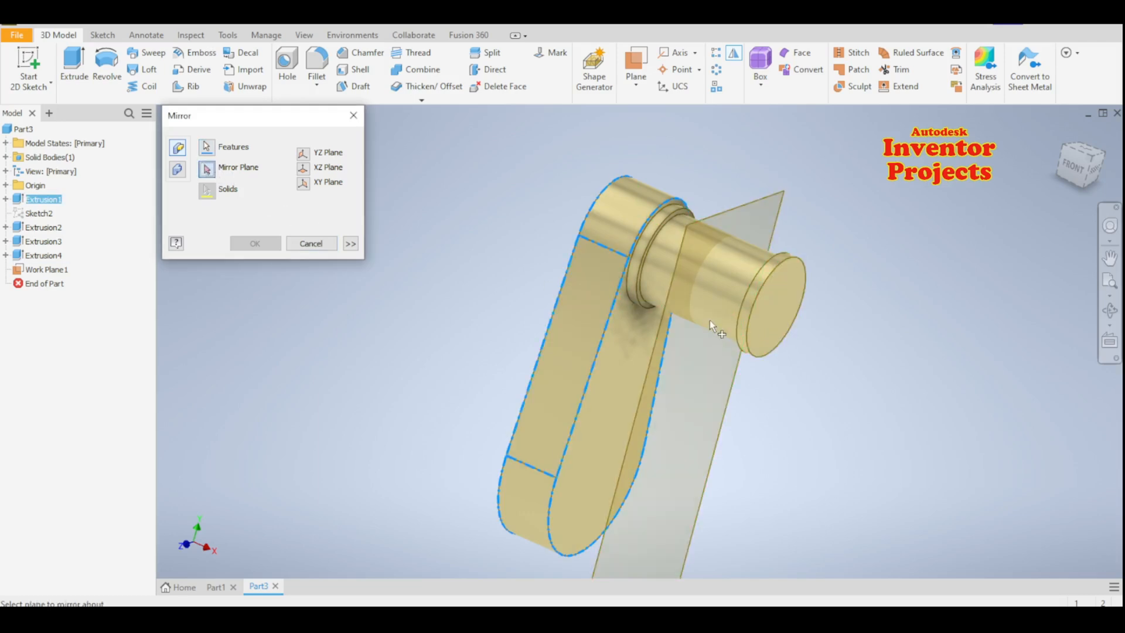
{"action": "left_click", "coordinate": [656, 348]}
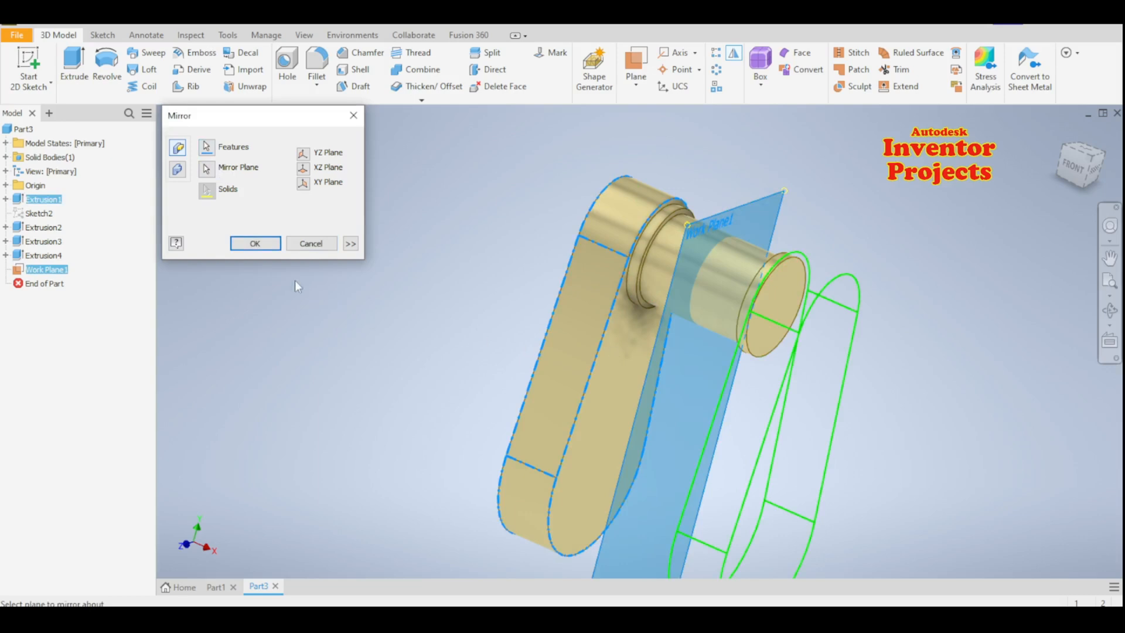
{"action": "left_click", "coordinate": [255, 245]}
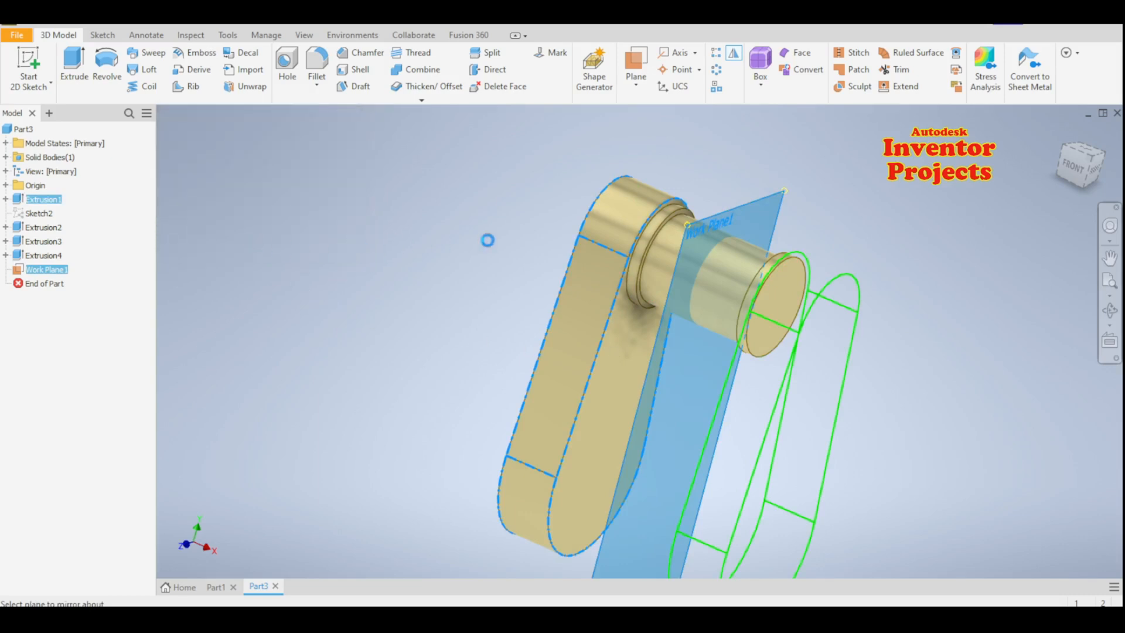
{"action": "right_click", "coordinate": [774, 198]}
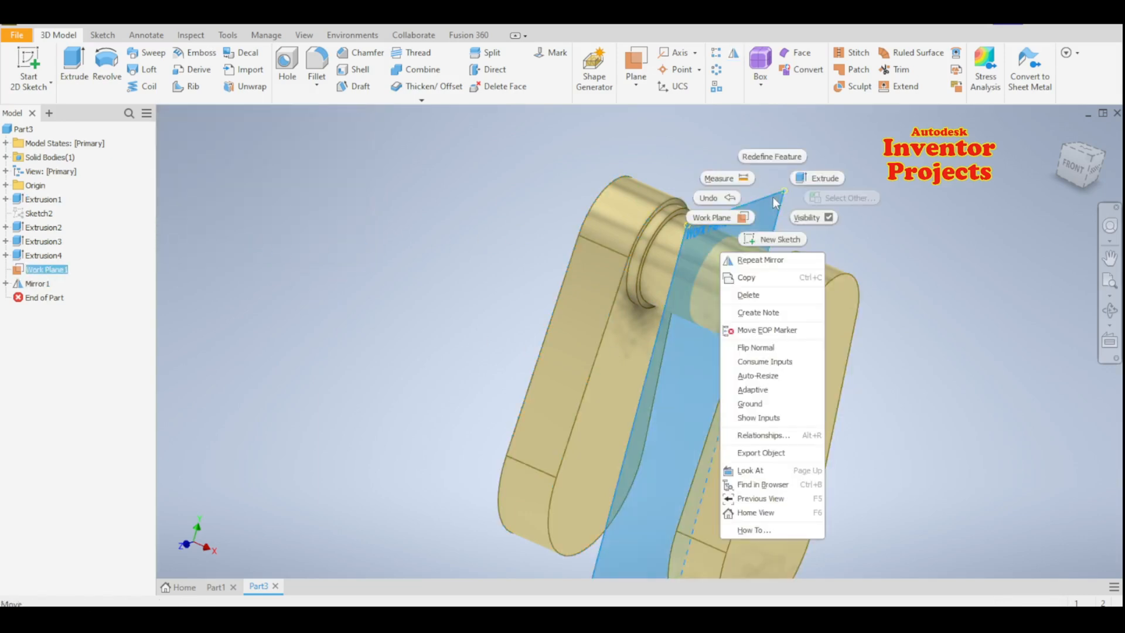
{"action": "left_click", "coordinate": [827, 217]}
Start a new sketch on the origin XY plane.
{"action": "middle_click_drag", "start_coordinate": [825, 212], "coordinate": [800, 161]}
{"action": "mouse_move", "coordinate": [906, 262]}
{"action": "middle_mouse_down", "text": "shift"}
{"action": "mouse_move", "coordinate": [867, 276]}
{"action": "mouse_move", "coordinate": [838, 262]}
{"action": "mouse_move", "coordinate": [611, 252]}
{"action": "mouse_move", "coordinate": [531, 294]}
{"action": "mouse_move", "coordinate": [589, 269]}
{"action": "mouse_move", "coordinate": [746, 254]}
{"action": "mouse_move", "coordinate": [842, 266]}
{"action": "mouse_move", "coordinate": [820, 281]}
{"action": "middle_mouse_up", "text": "shift"}
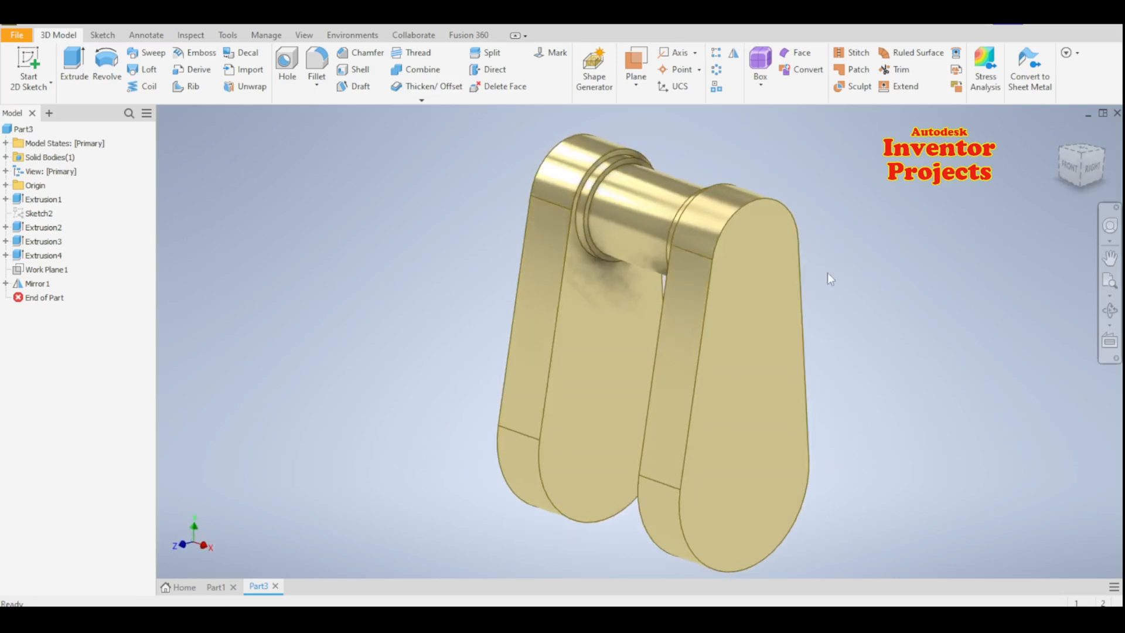
{"action": "middle_click_drag", "start_coordinate": [827, 272], "coordinate": [816, 253]}
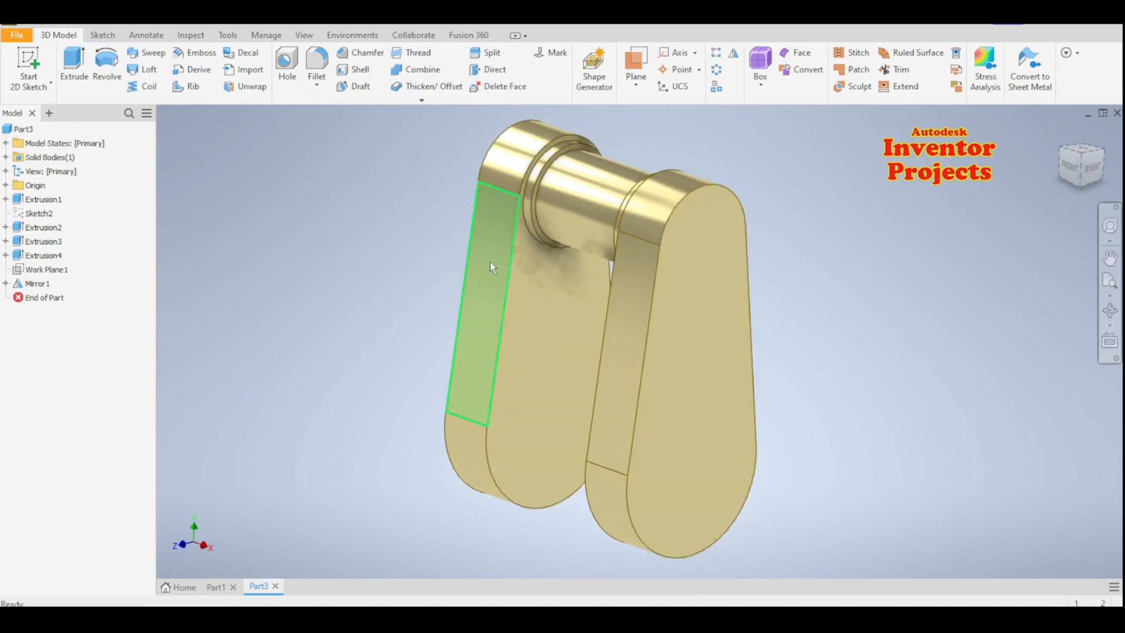
{"action": "left_click", "coordinate": [5, 185]}
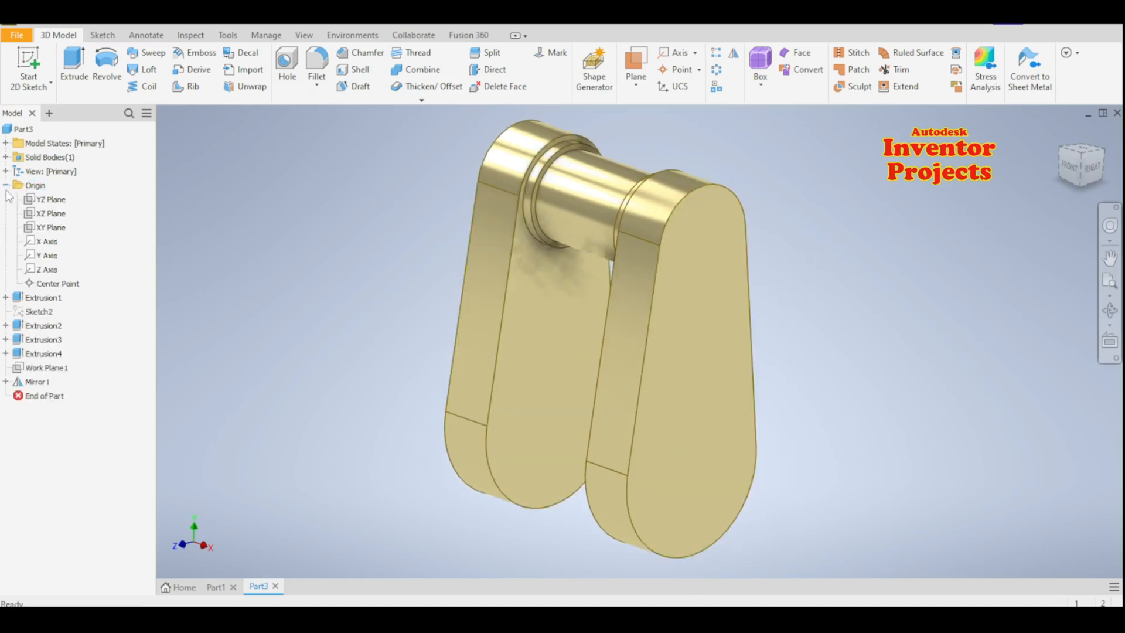
{"action": "left_click", "coordinate": [35, 227]}
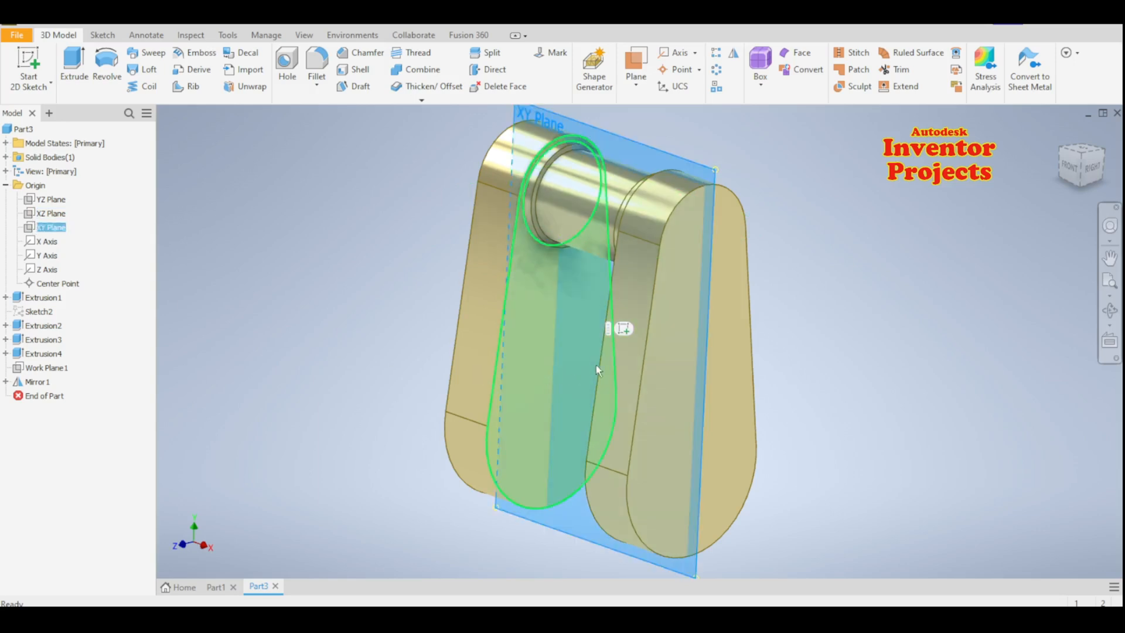
{"action": "left_click", "coordinate": [624, 329]}
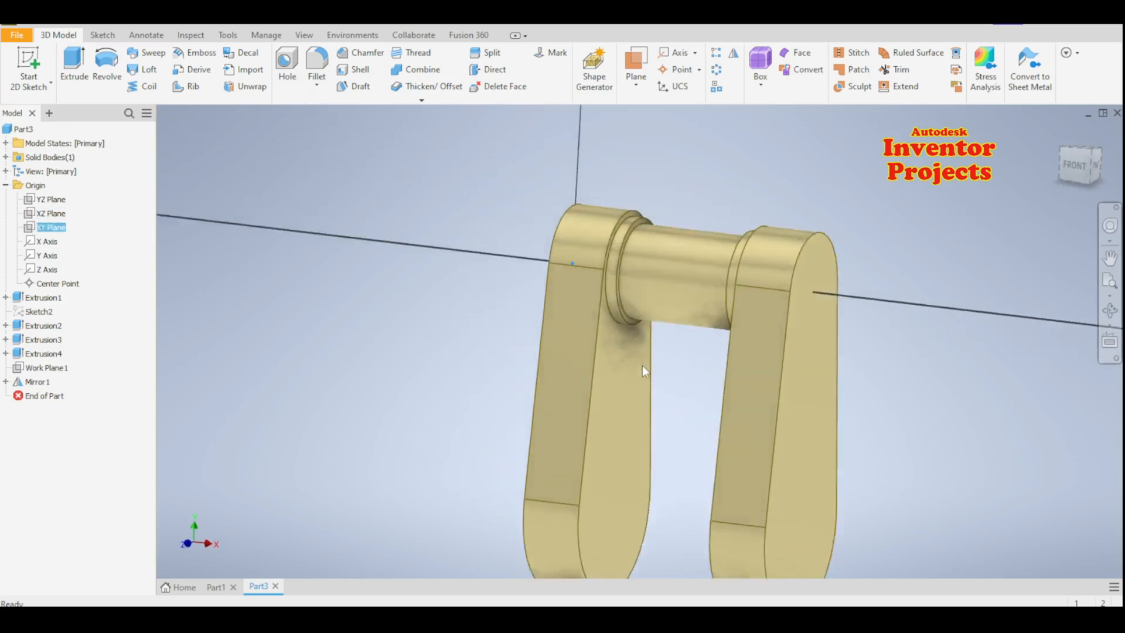
{"action": "mouse_move", "coordinate": [580, 445]}
{"action": "middle_mouse_down"}
{"action": "mouse_move", "coordinate": [553, 389]}
{"action": "mouse_move", "coordinate": [468, 303]}
{"action": "mouse_move", "coordinate": [576, 282]}
{"action": "middle_mouse_up"}
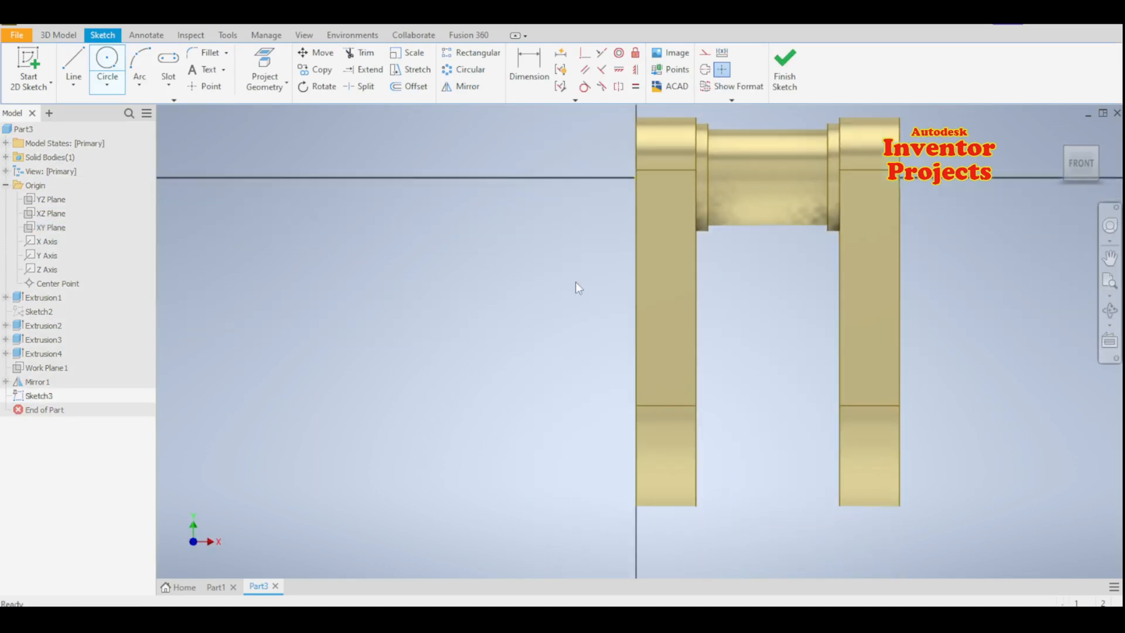
Draw a horizontal baseline about 71 mm long outward from the original web's outer face, near the web's lower end.
{"action": "left_click", "coordinate": [74, 63]}
{"action": "middle_click_drag", "start_coordinate": [494, 430], "coordinate": [517, 403]}
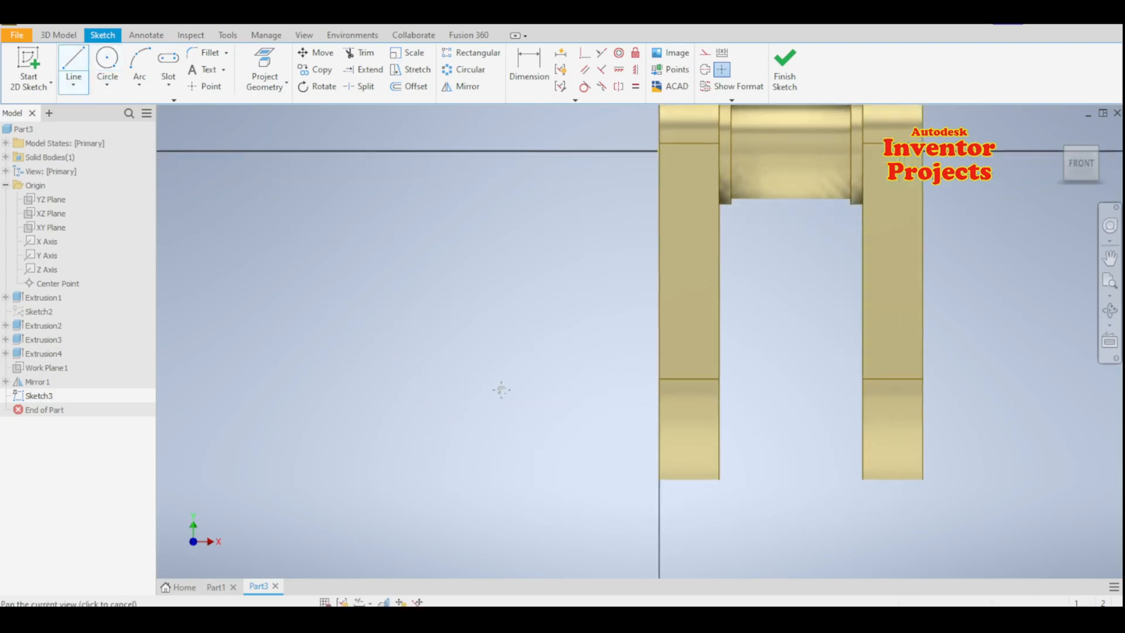
{"action": "left_click", "coordinate": [659, 439]}
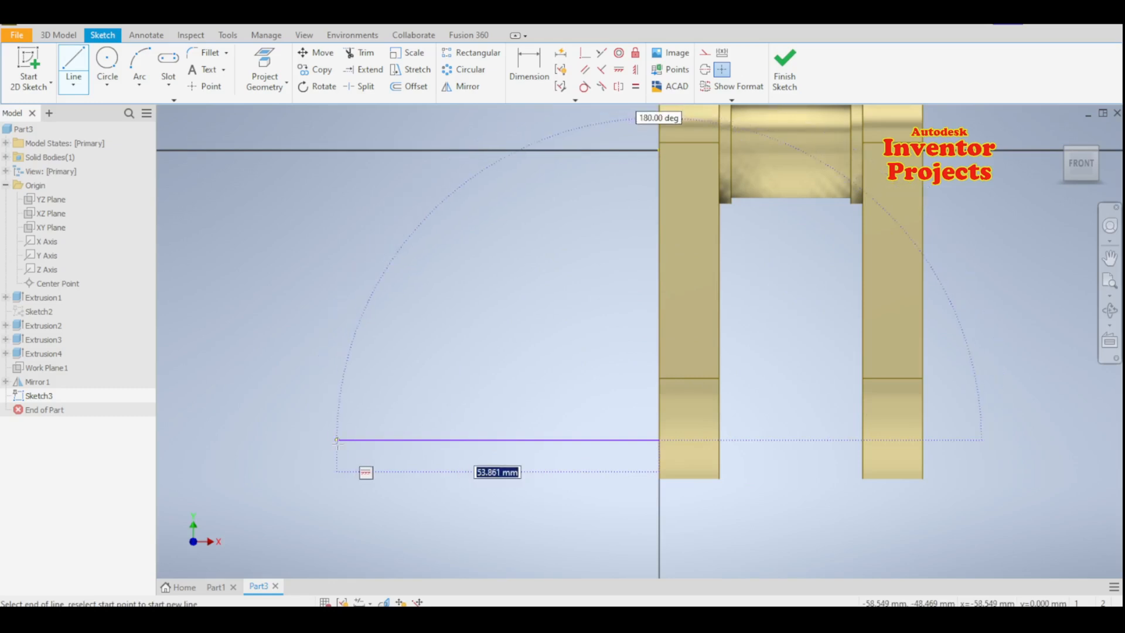
{"action": "middle_click_drag", "start_coordinate": [281, 444], "coordinate": [389, 448]}
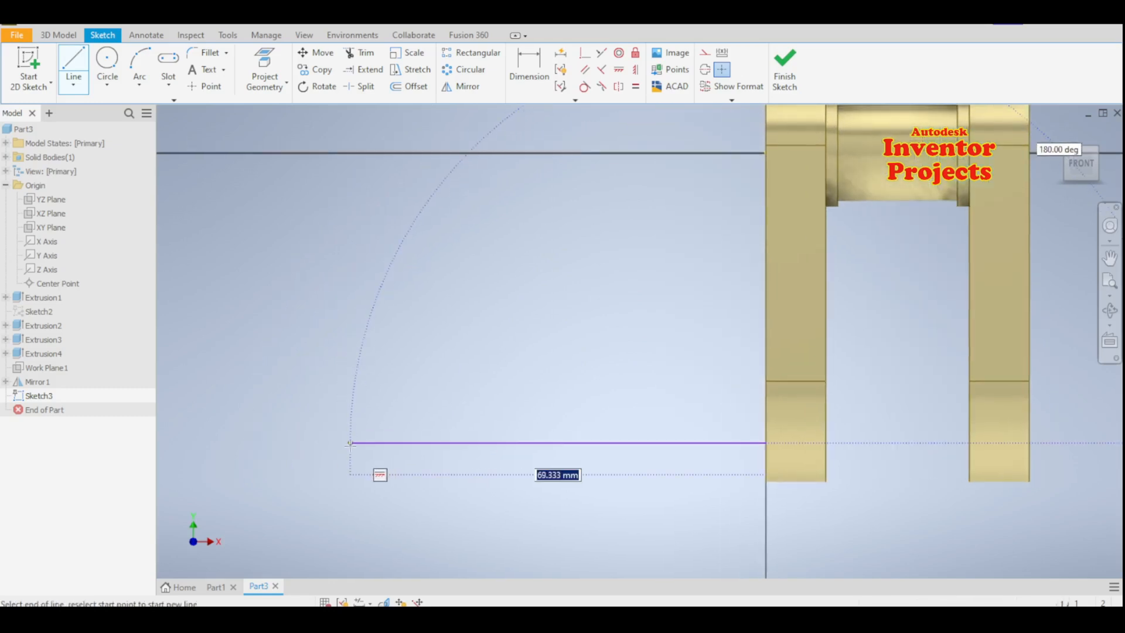
{"action": "left_click", "coordinate": [343, 443]}
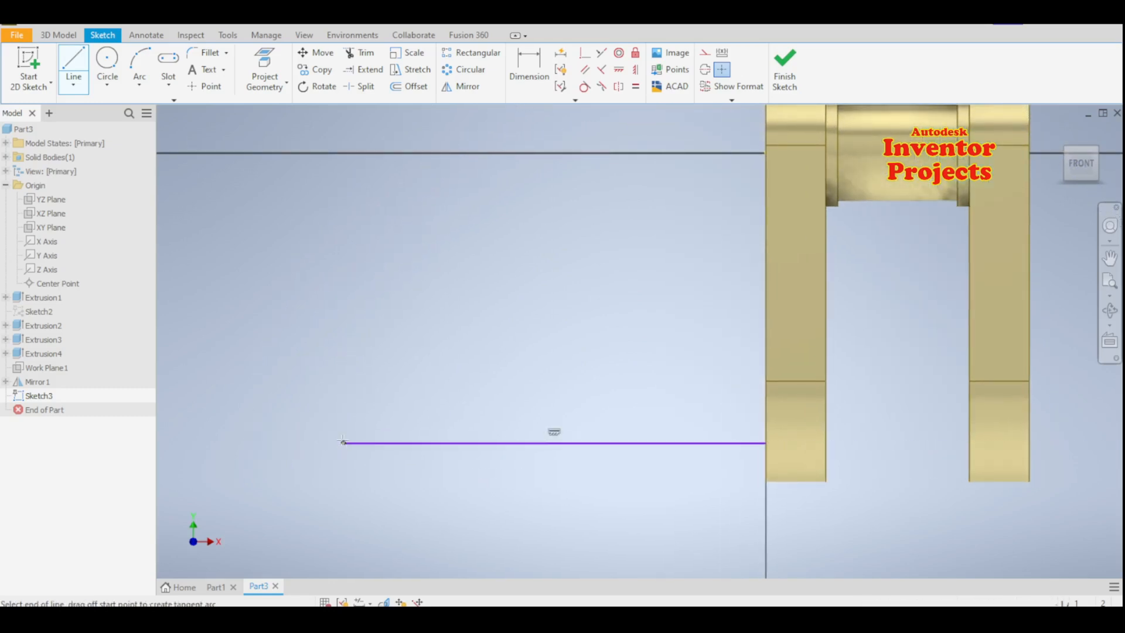
Continue the profile with a vertical end line, a 17 mm horizontal, a 4 mm downward slant, a 7 mm horizontal and a 6 mm rise, all about.
{"action": "left_click", "coordinate": [344, 385]}
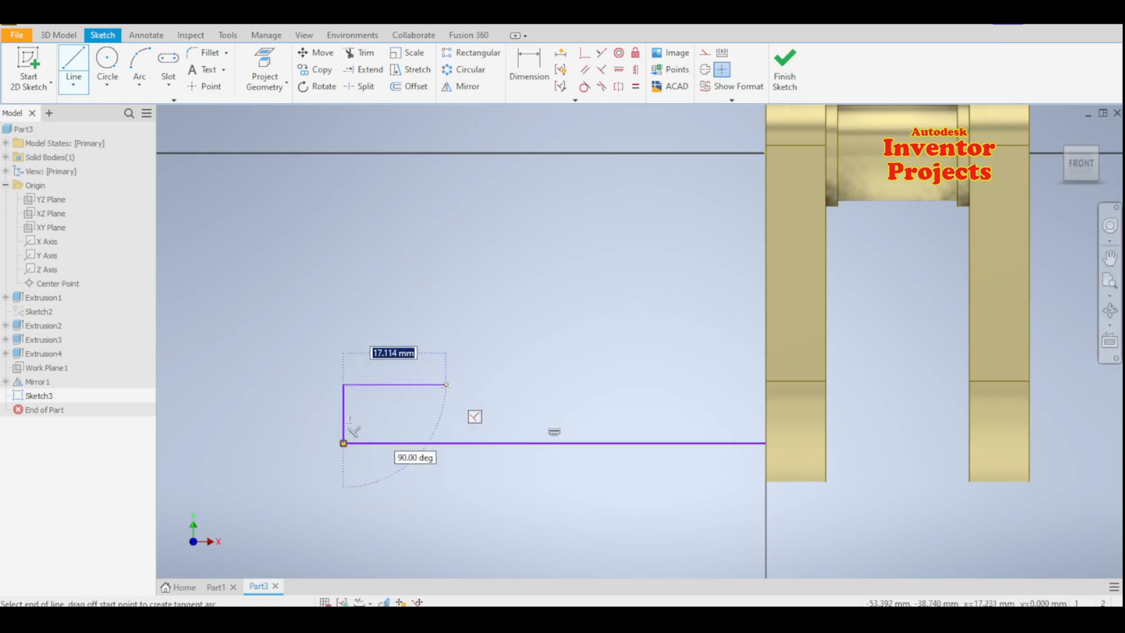
{"action": "left_click", "coordinate": [443, 385]}
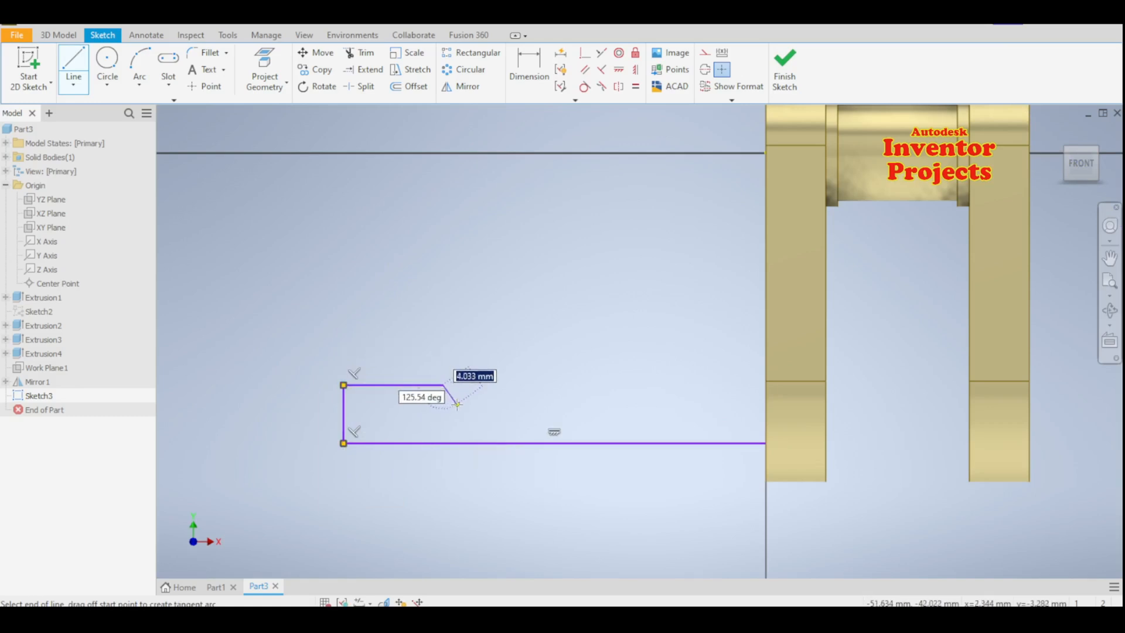
{"action": "left_click", "coordinate": [457, 405]}
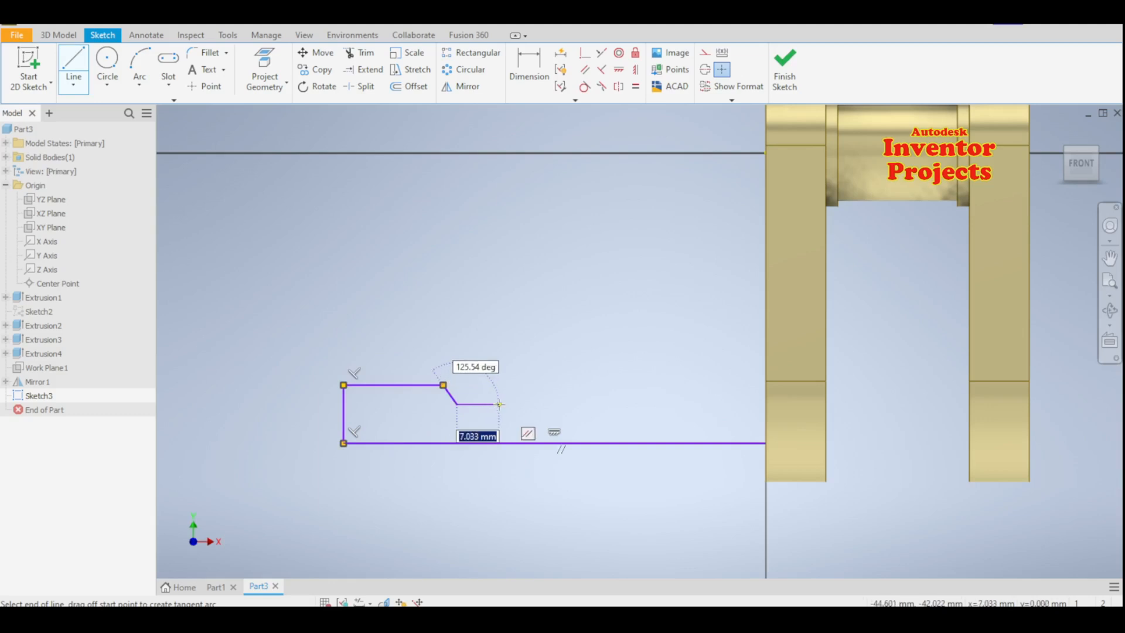
{"action": "left_click", "coordinate": [499, 404]}
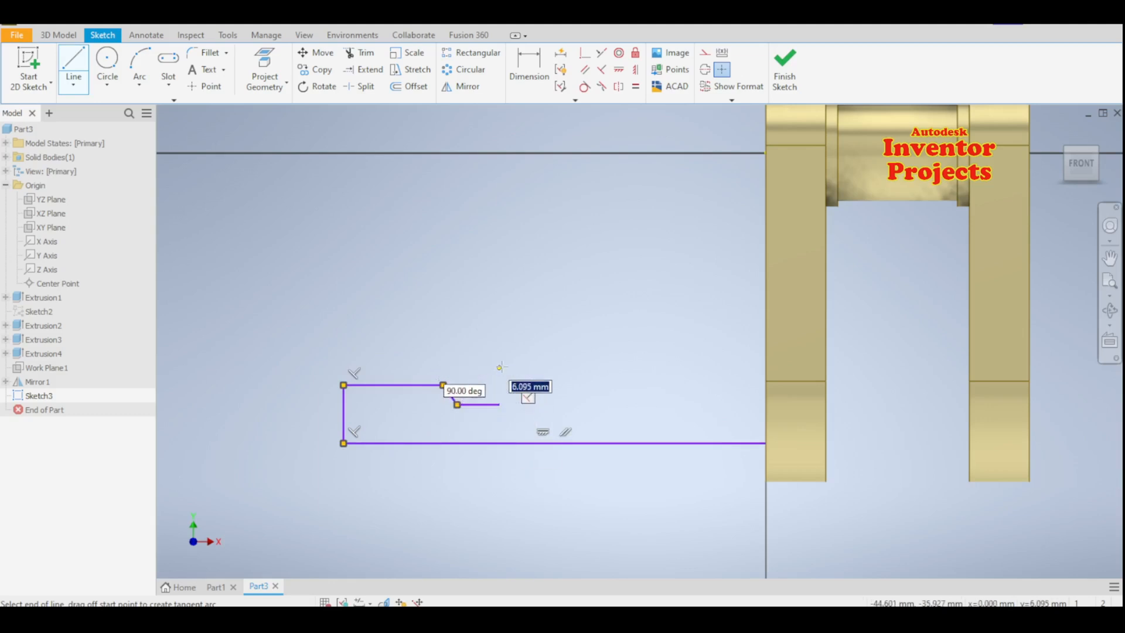
{"action": "left_click", "coordinate": [499, 367]}
Finish the profile with a rising slant, a horizontal about 18 mm long and a small step up to the web, closing it along the web face.
{"action": "left_click", "coordinate": [634, 323]}
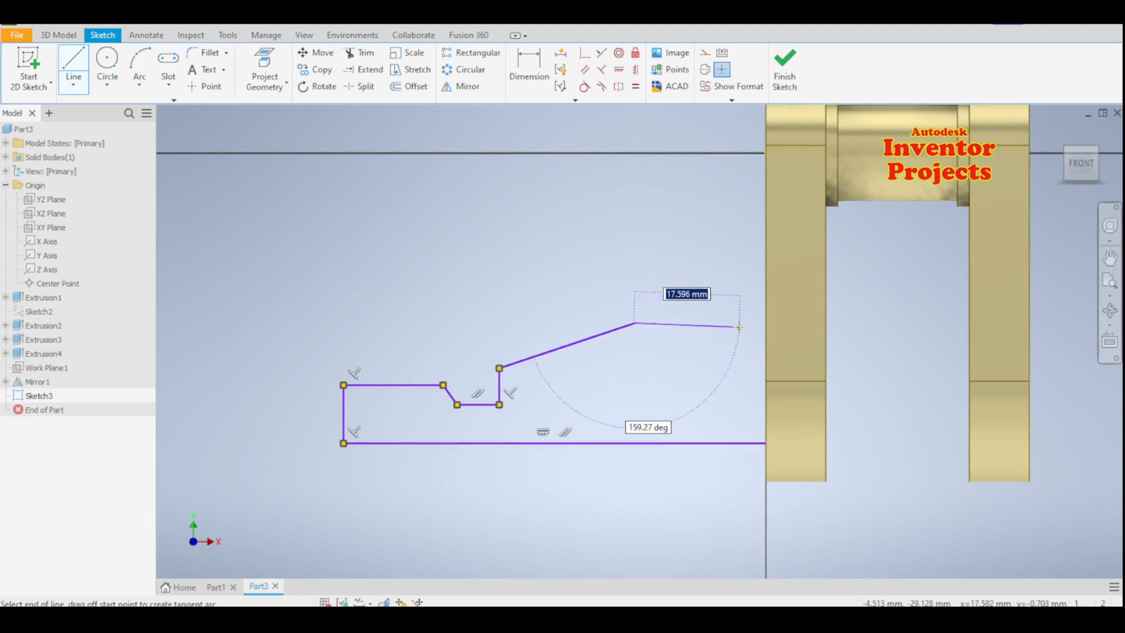
{"action": "left_click", "coordinate": [742, 324]}
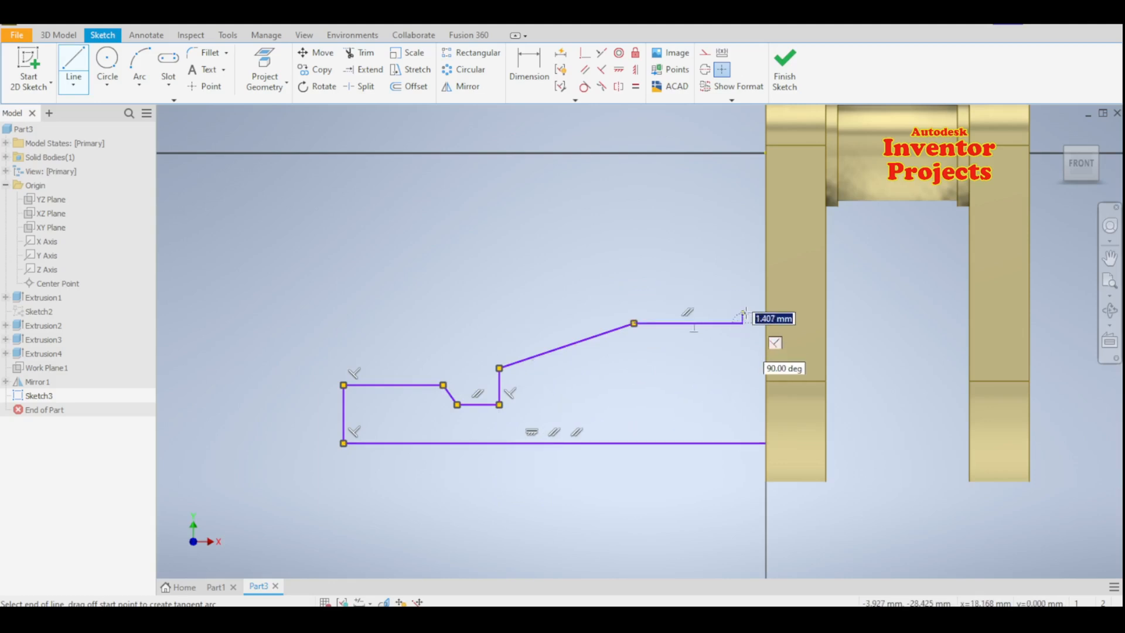
{"action": "left_click", "coordinate": [742, 301]}
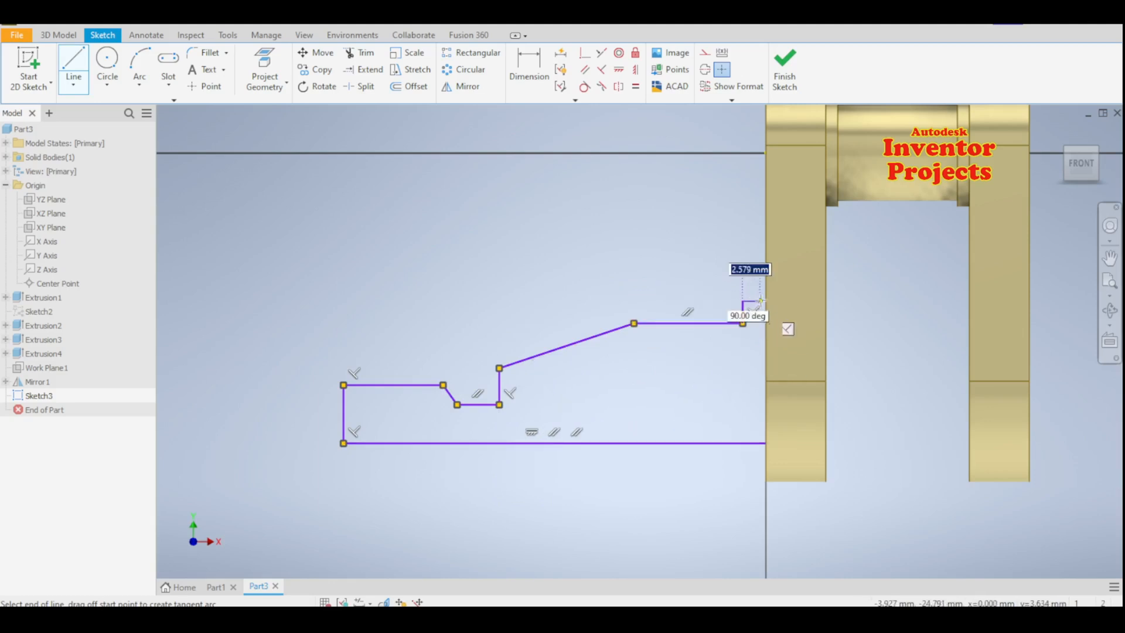
{"action": "left_click", "coordinate": [766, 301]}
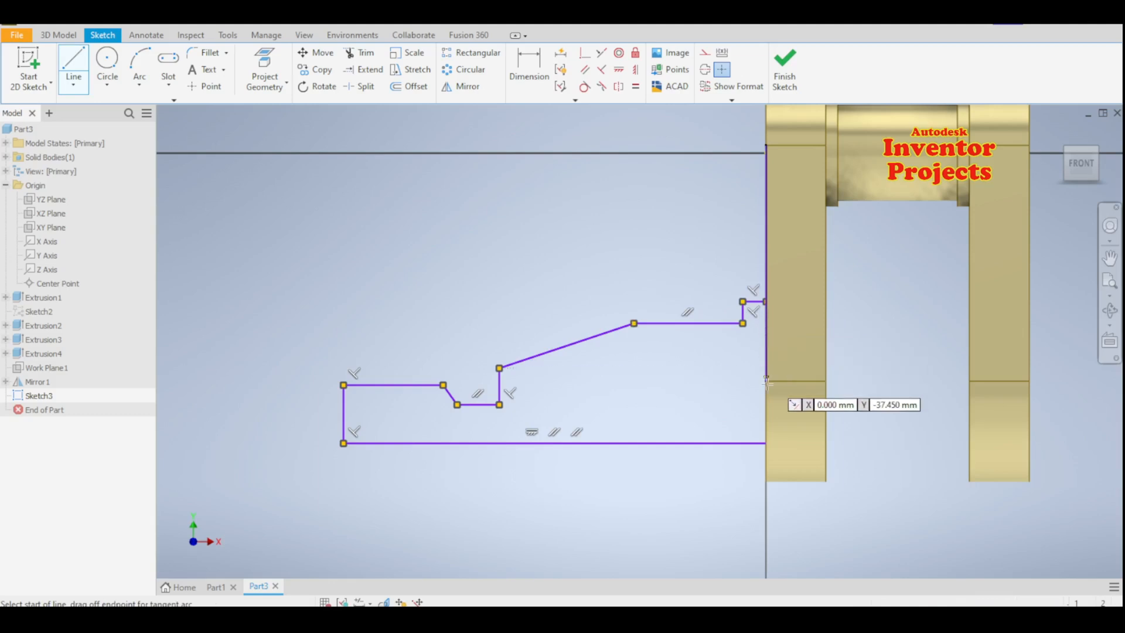
{"action": "left_click", "coordinate": [766, 443]}
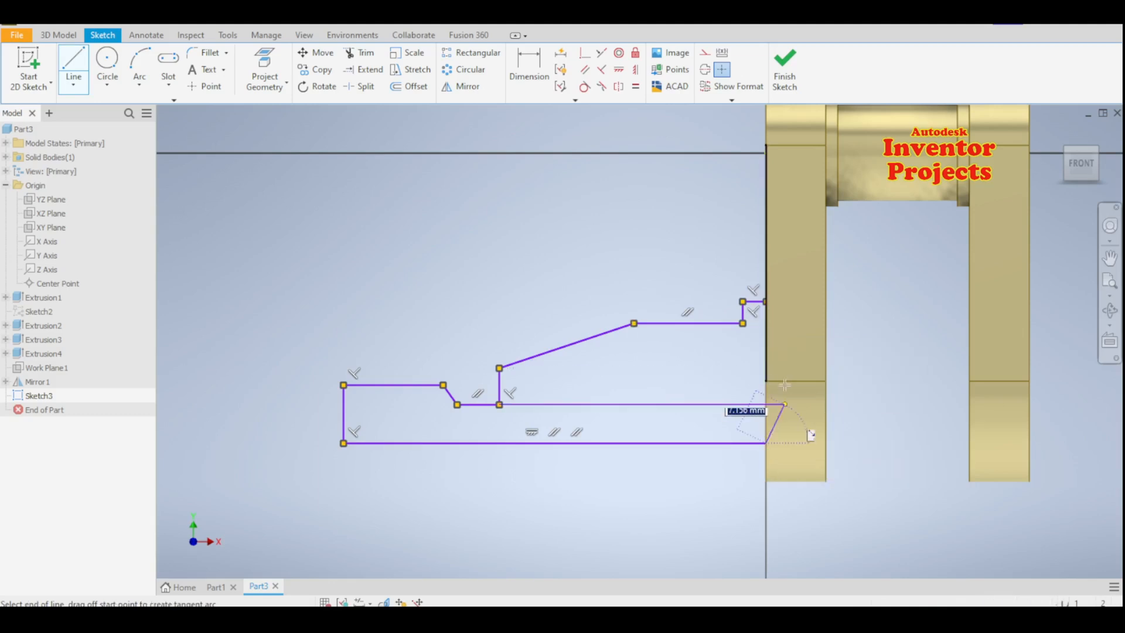
{"action": "left_click", "coordinate": [766, 302]}
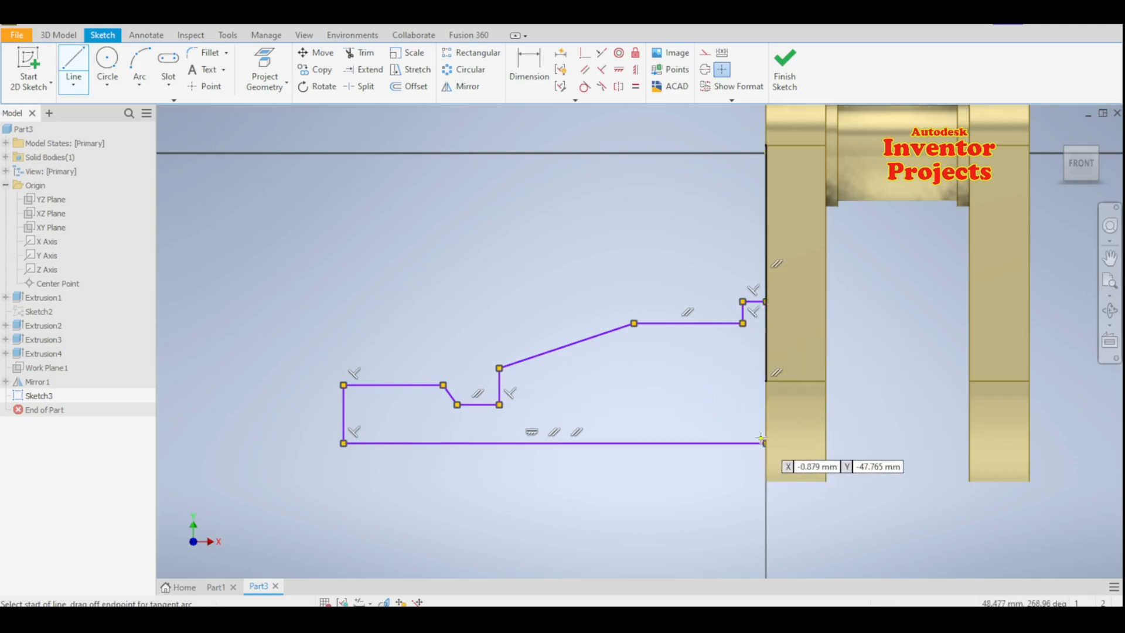
{"action": "key", "text": "Escape"}
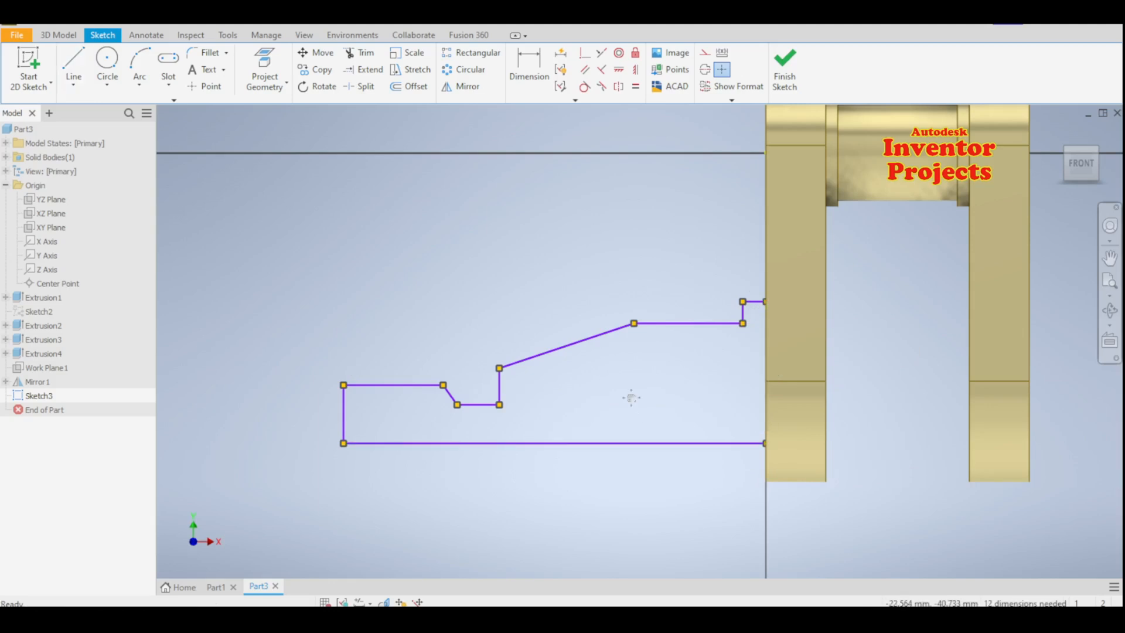
Dimension the profile's horizontal baseline to 67 mm.
{"action": "middle_click_drag", "start_coordinate": [627, 394], "coordinate": [633, 354]}
{"action": "left_click", "coordinate": [528, 63]}
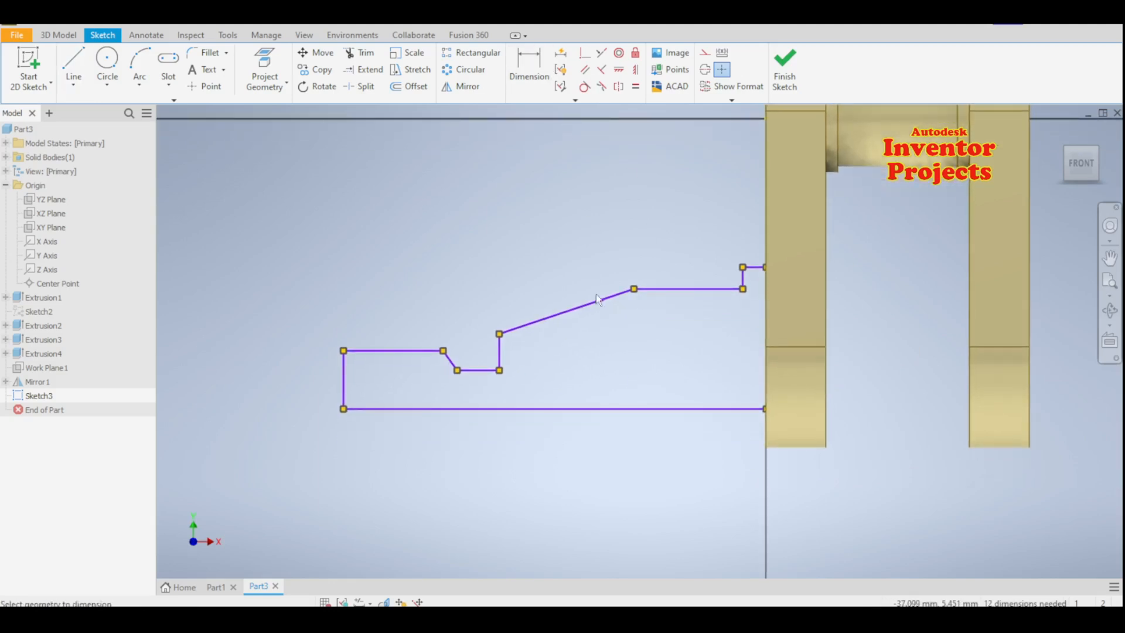
{"action": "left_click", "coordinate": [626, 409]}
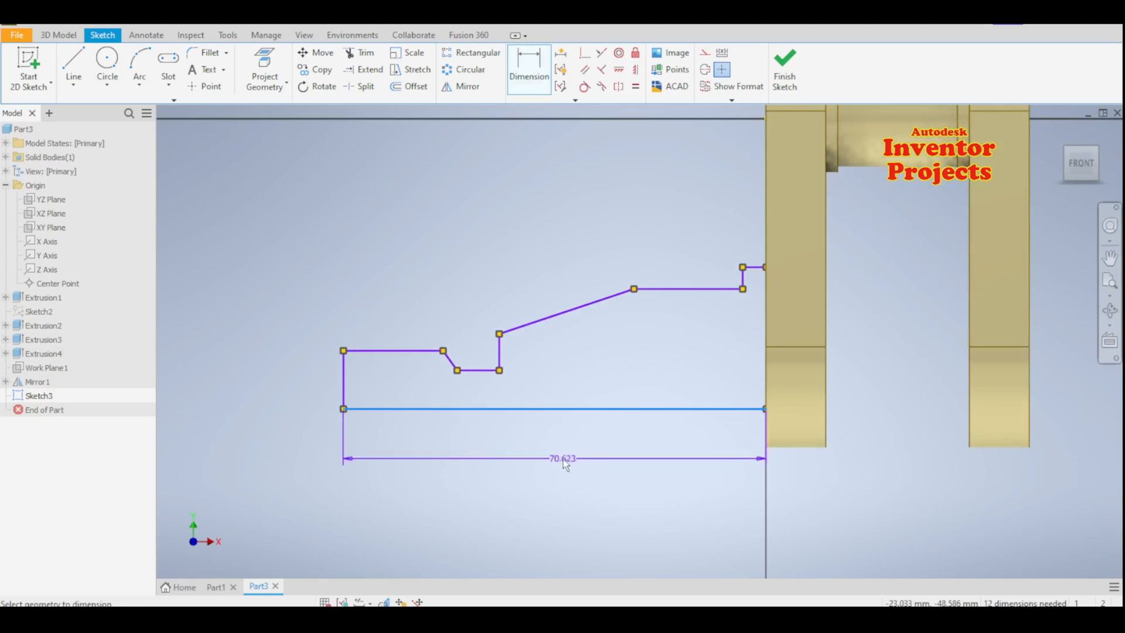
{"action": "left_click", "coordinate": [564, 460]}
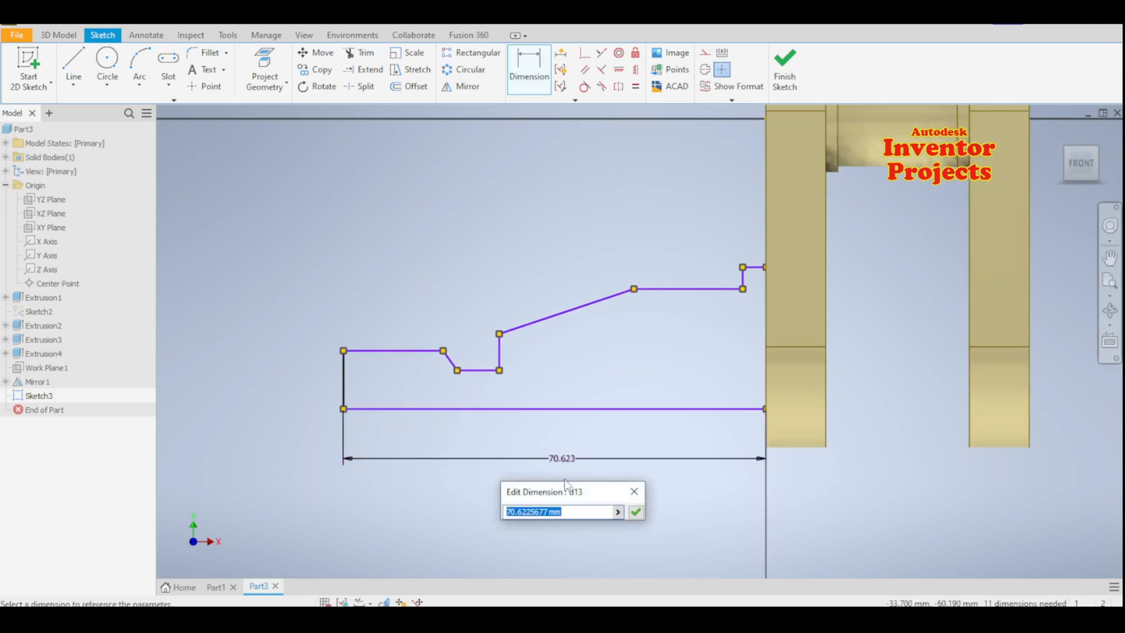
{"action": "type", "text": "67"}
{"action": "key", "text": "Return"}
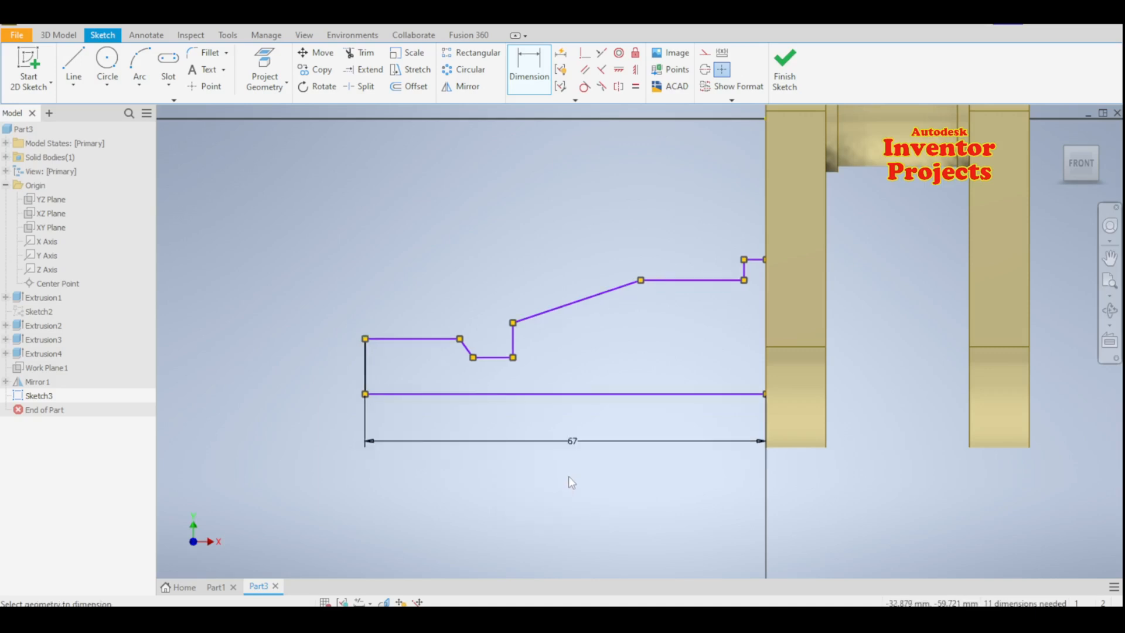
Dimension the vertical line at the profile's outer end to 10 mm.
{"action": "left_click", "coordinate": [365, 378]}
{"action": "left_click", "coordinate": [341, 378]}
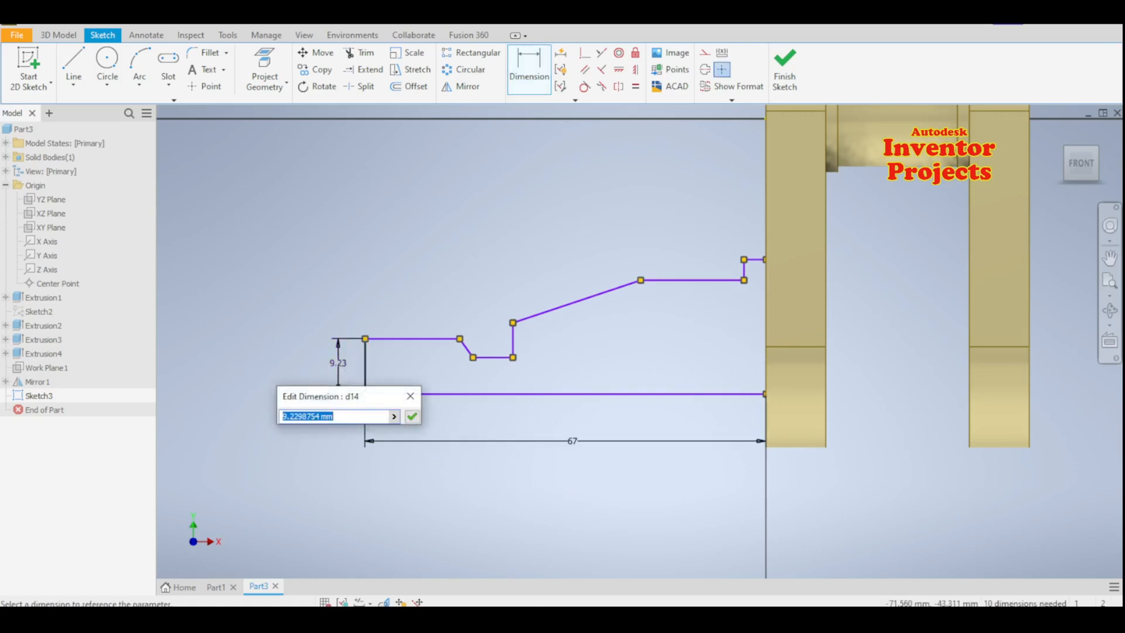
{"action": "type", "text": "10"}
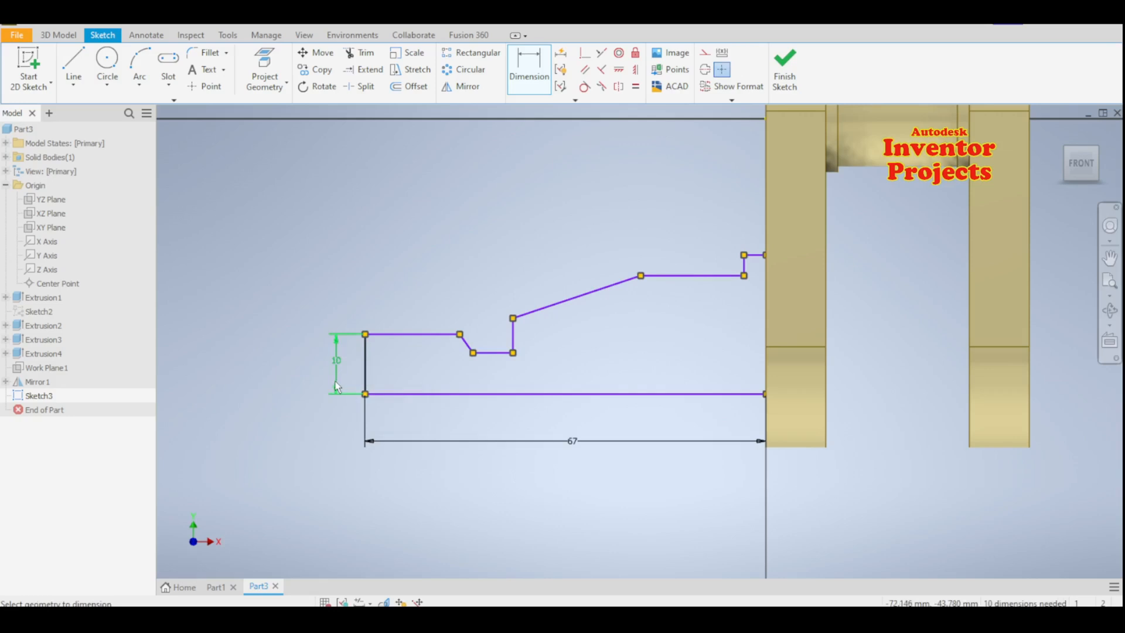
{"action": "left_click", "coordinate": [337, 387]}
{"action": "scroll", "coordinate": [473, 357], "scroll_direction": "up", "scroll_amount": 3}
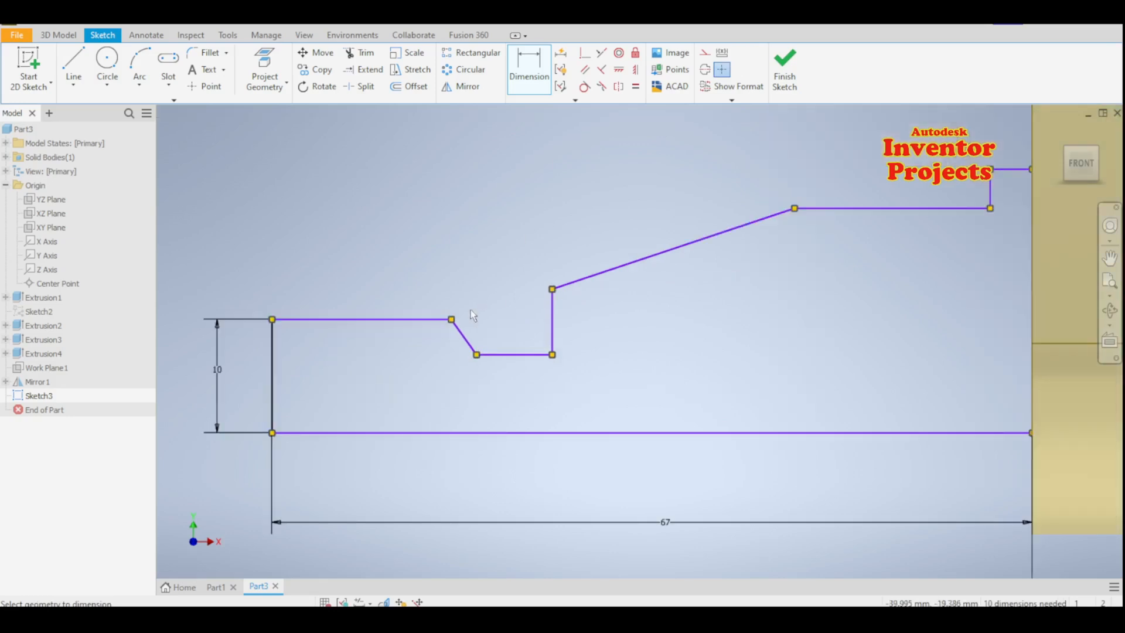
{"action": "left_click", "coordinate": [495, 355]}
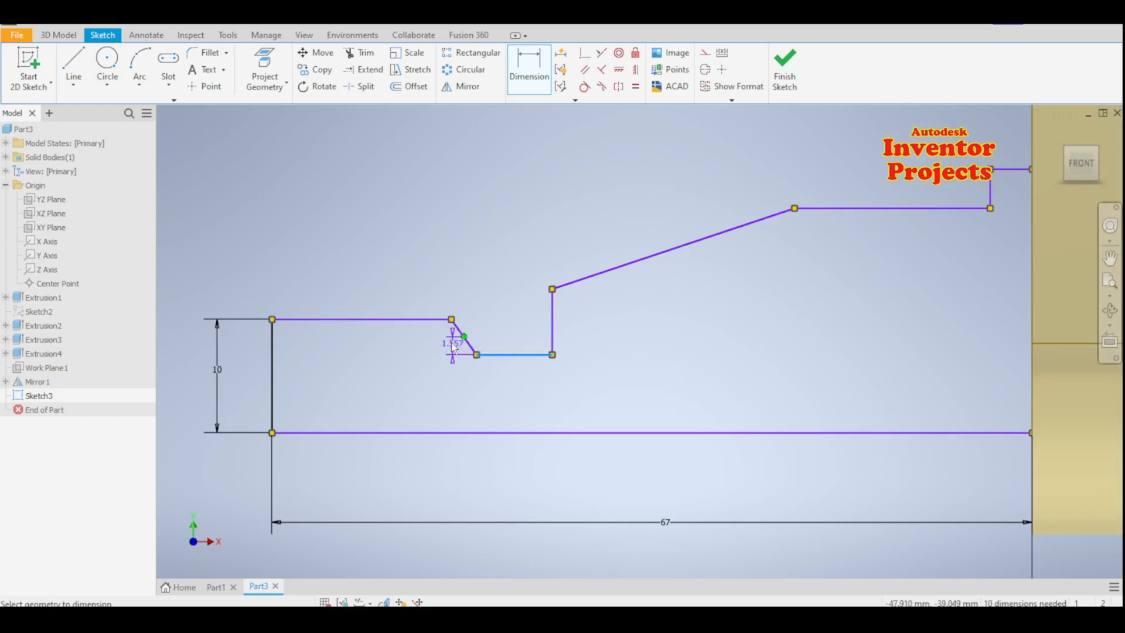
{"action": "key", "text": "Escape"}
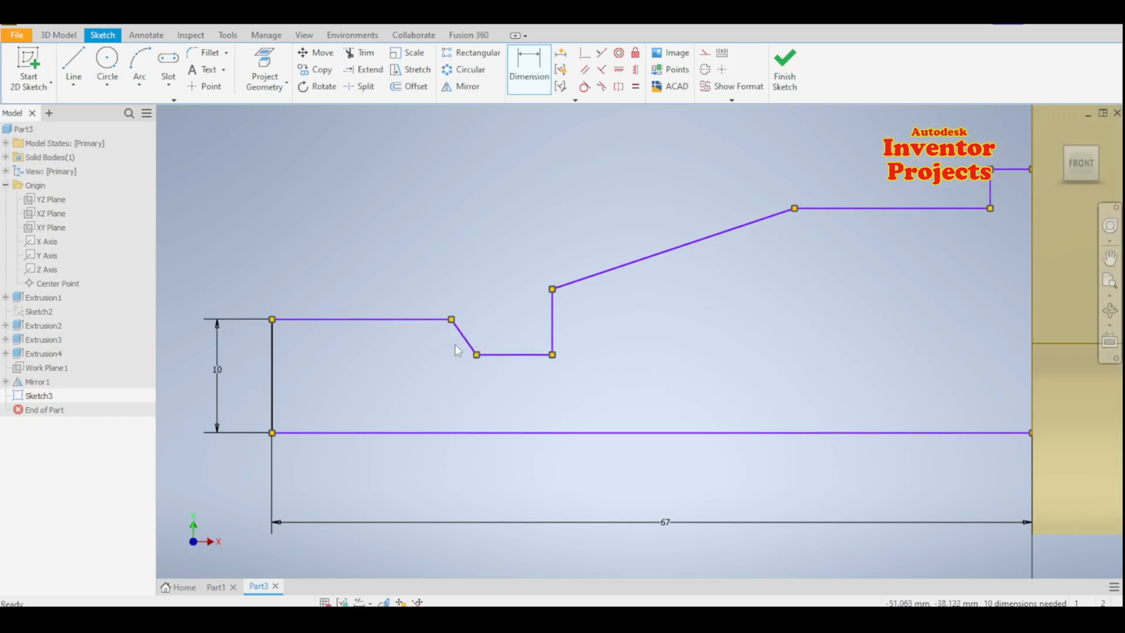
{"action": "key", "text": "Escape"}
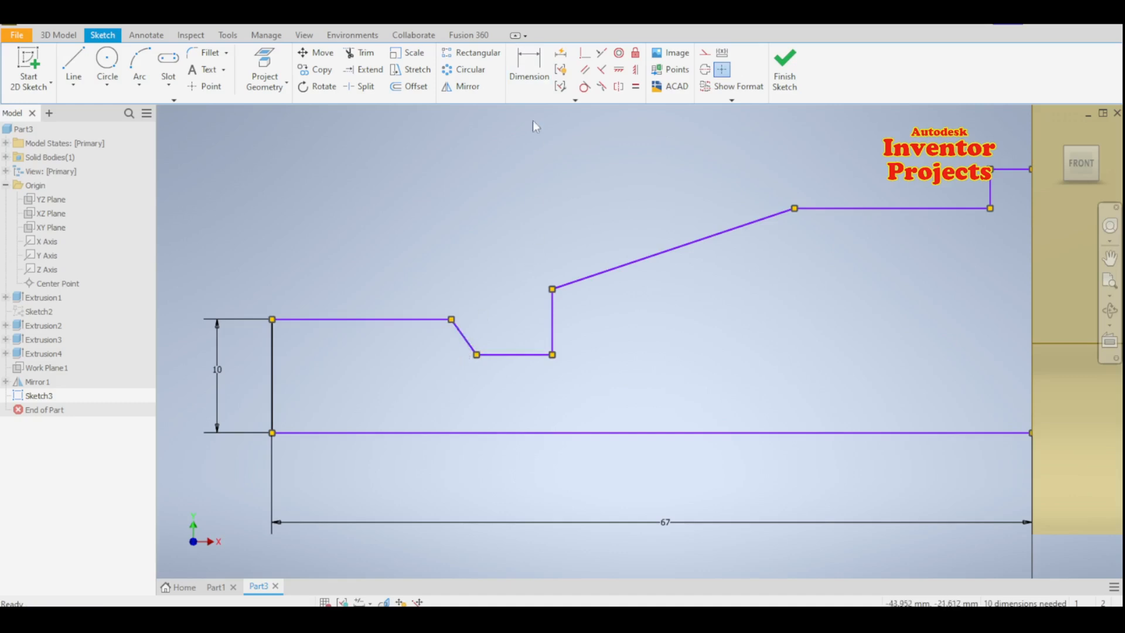
Add a 30° angle dimension between the short slanted line and the groove's horizontal floor.
{"action": "left_click", "coordinate": [529, 65]}
{"action": "left_click", "coordinate": [471, 346]}
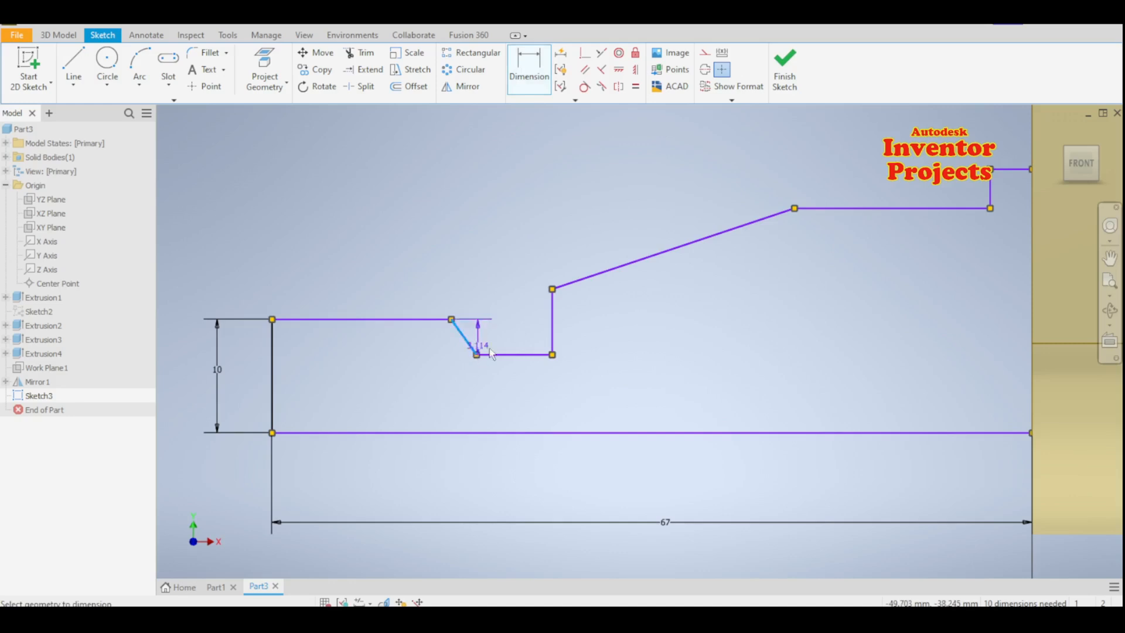
{"action": "left_click", "coordinate": [499, 356]}
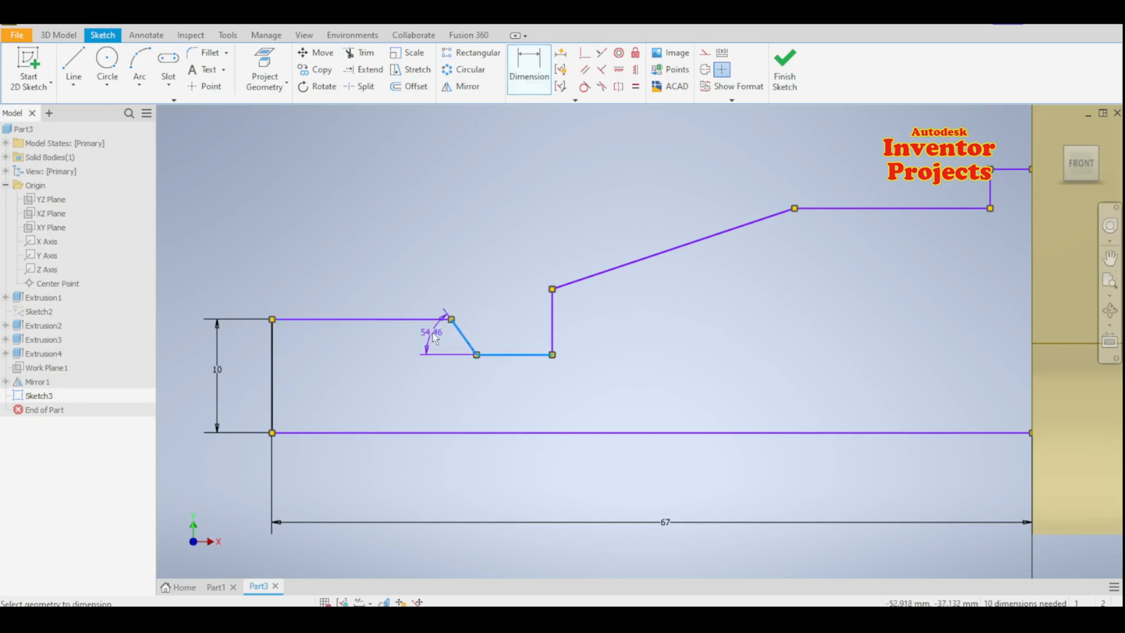
{"action": "left_click", "coordinate": [441, 348]}
{"action": "type", "text": "30"}
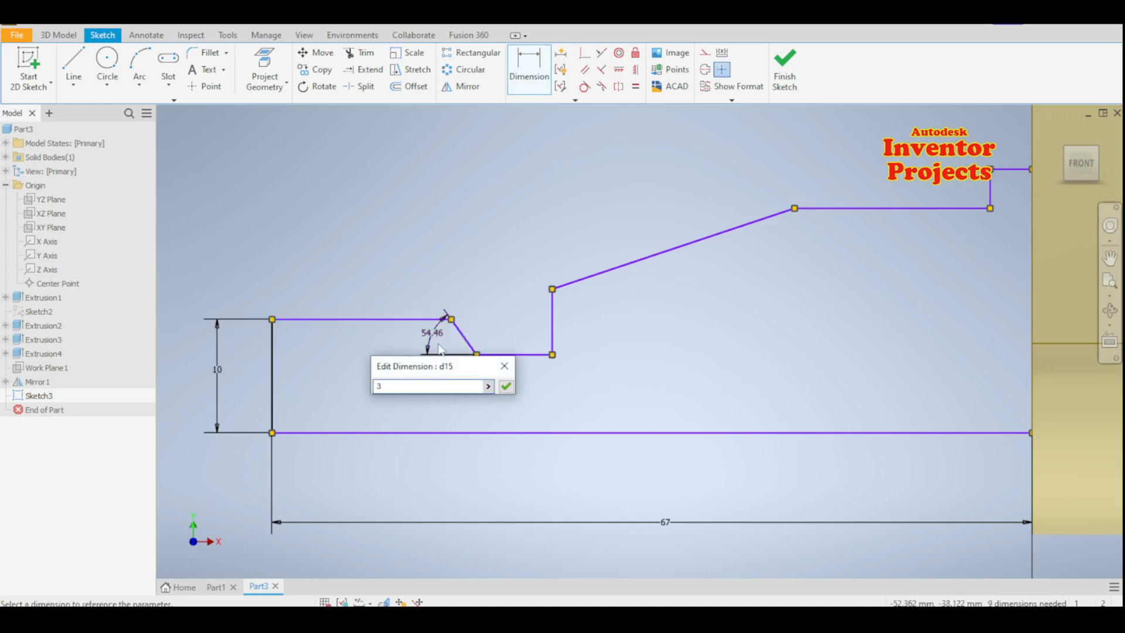
{"action": "left_click", "coordinate": [507, 391]}
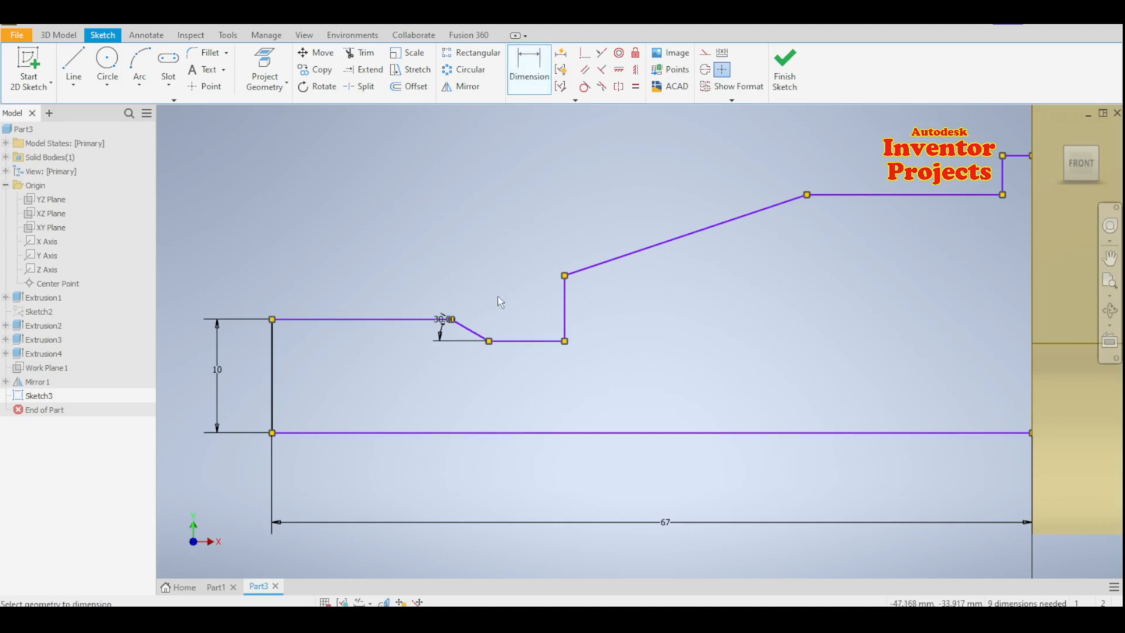
Dimension the horizontal distance from the profile's outer end line to the groove's vertical wall as 20 mm.
{"action": "left_click", "coordinate": [563, 315]}
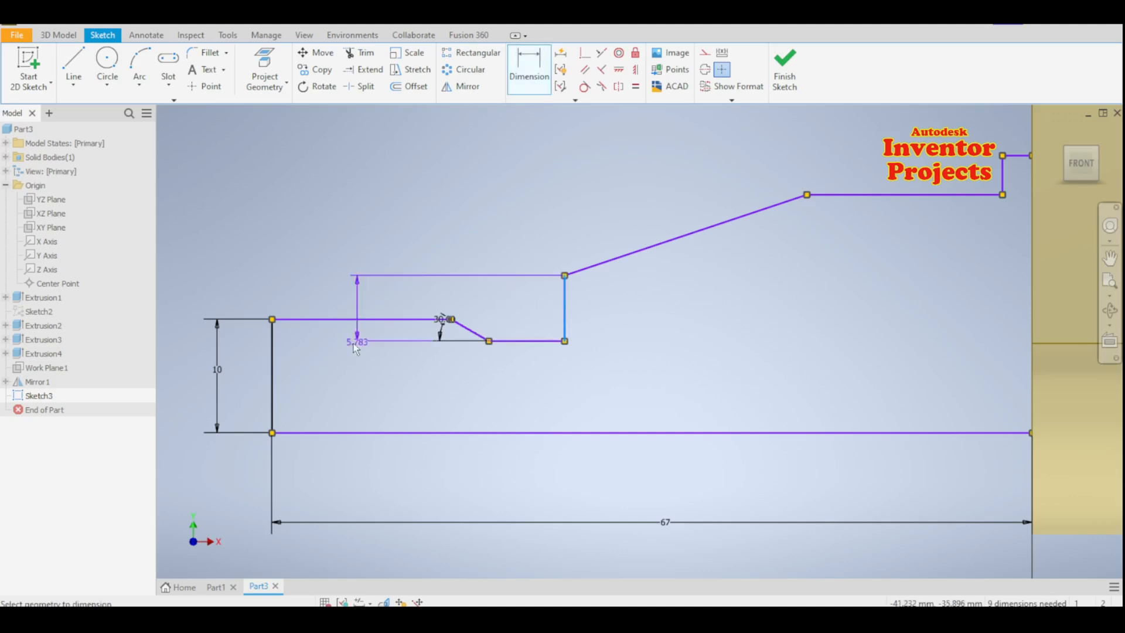
{"action": "left_click", "coordinate": [272, 366]}
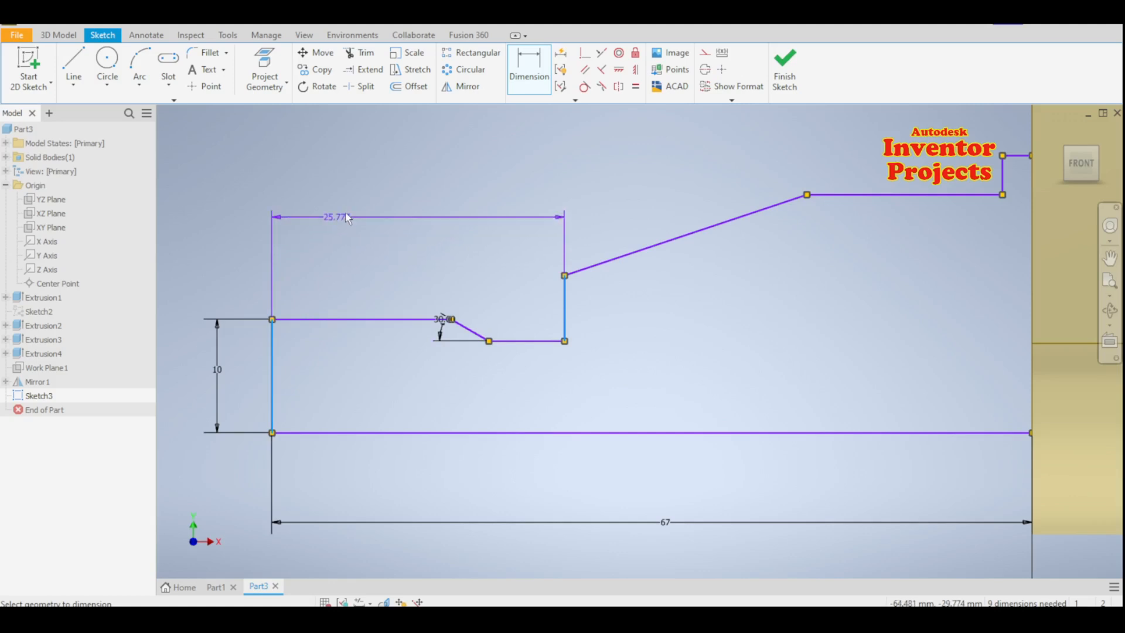
{"action": "left_click", "coordinate": [375, 206]}
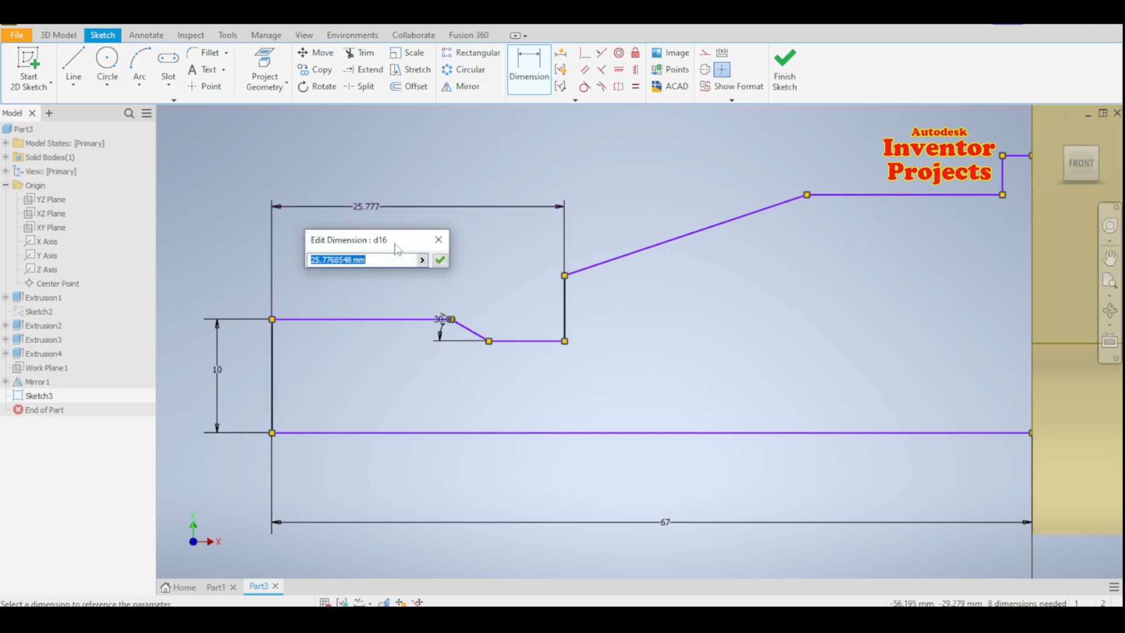
{"action": "type", "text": "20"}
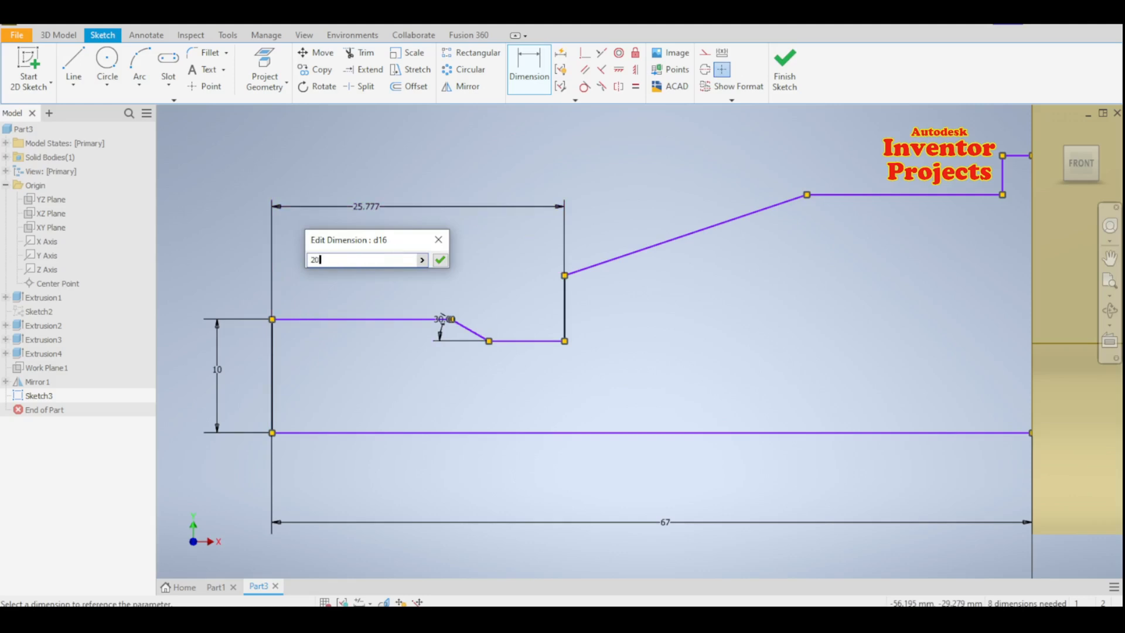
{"action": "left_click", "coordinate": [441, 260]}
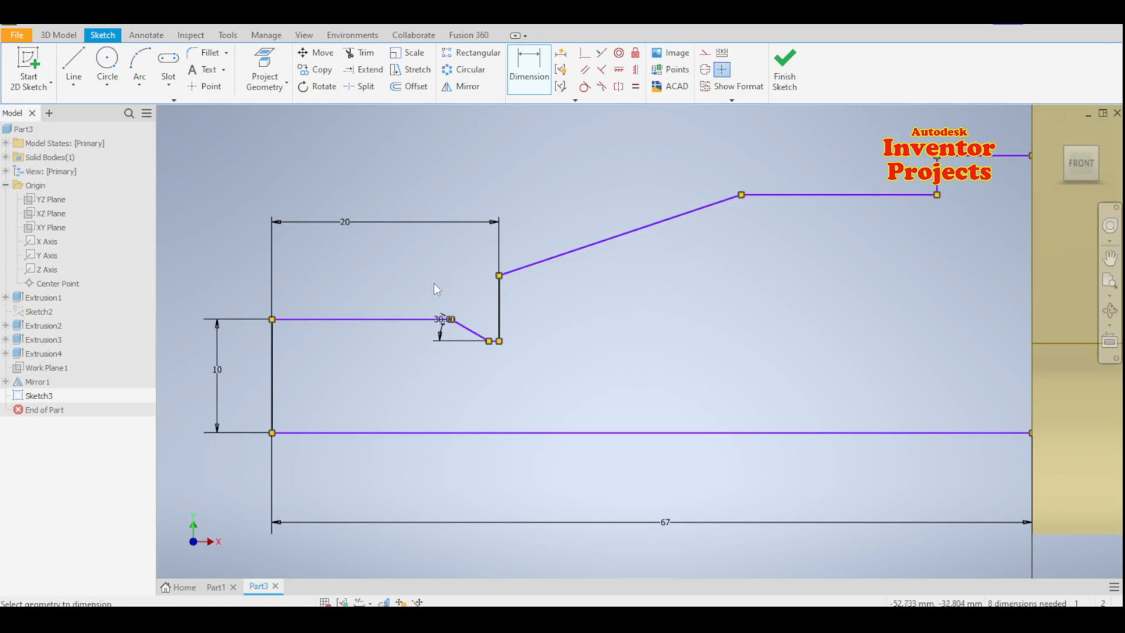
Dimension the groove depth between the outer end's horizontal line and the groove floor as 1.15 mm.
{"action": "scroll", "coordinate": [452, 291], "scroll_direction": "up", "scroll_amount": 3}
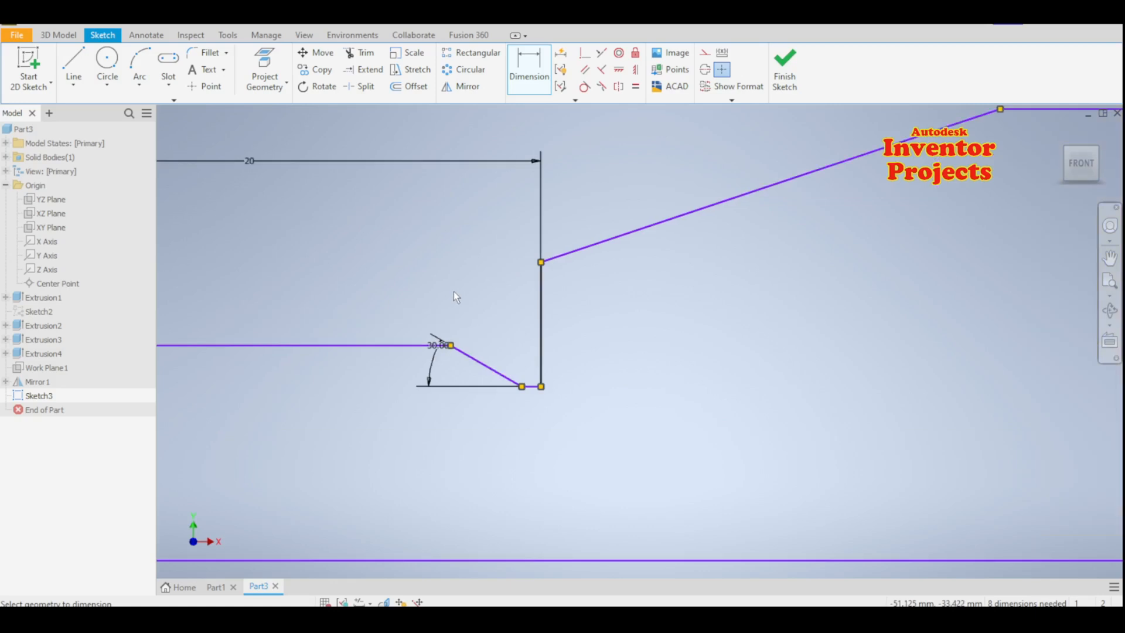
{"action": "left_click", "coordinate": [403, 345]}
{"action": "scroll", "coordinate": [515, 398], "scroll_direction": "up", "scroll_amount": 3}
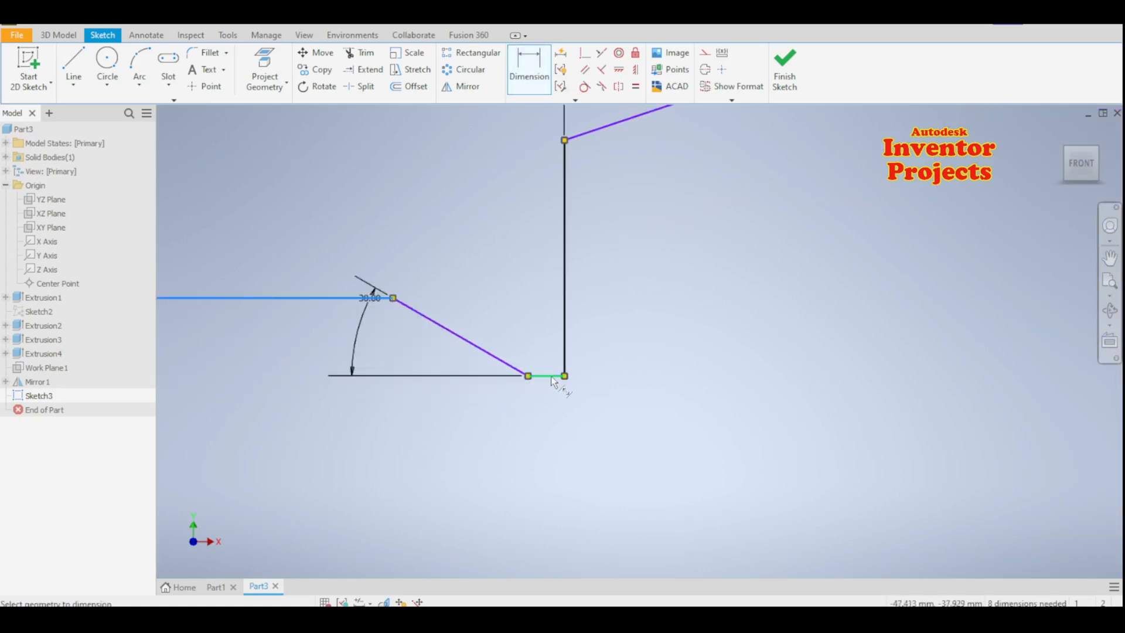
{"action": "left_click", "coordinate": [526, 378]}
{"action": "left_click", "coordinate": [280, 337]}
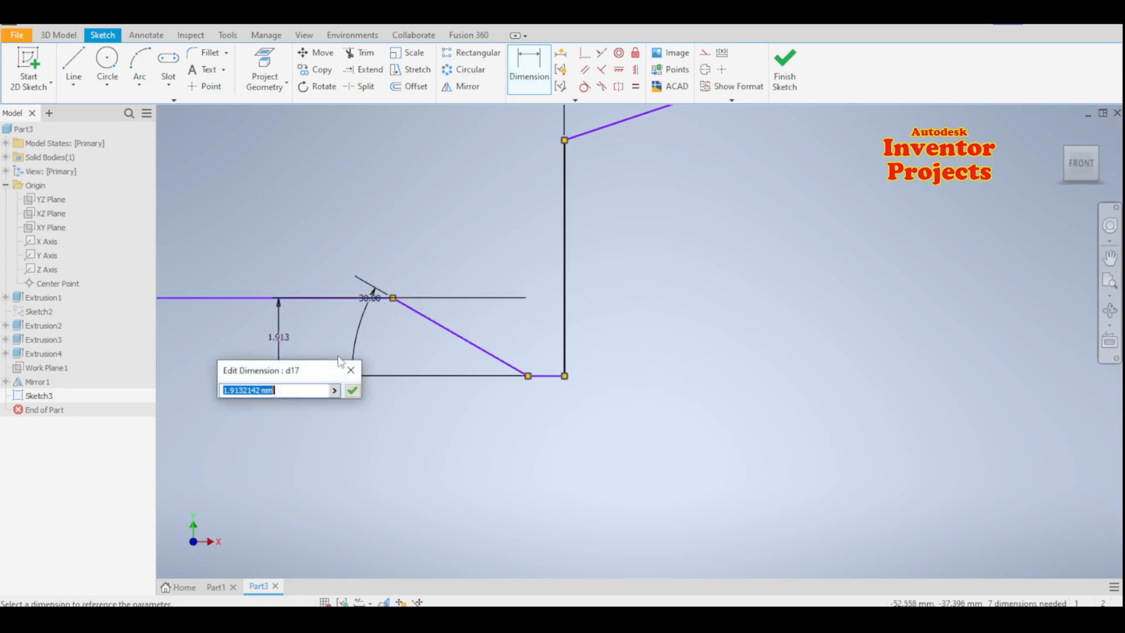
{"action": "type", "text": "1.15"}
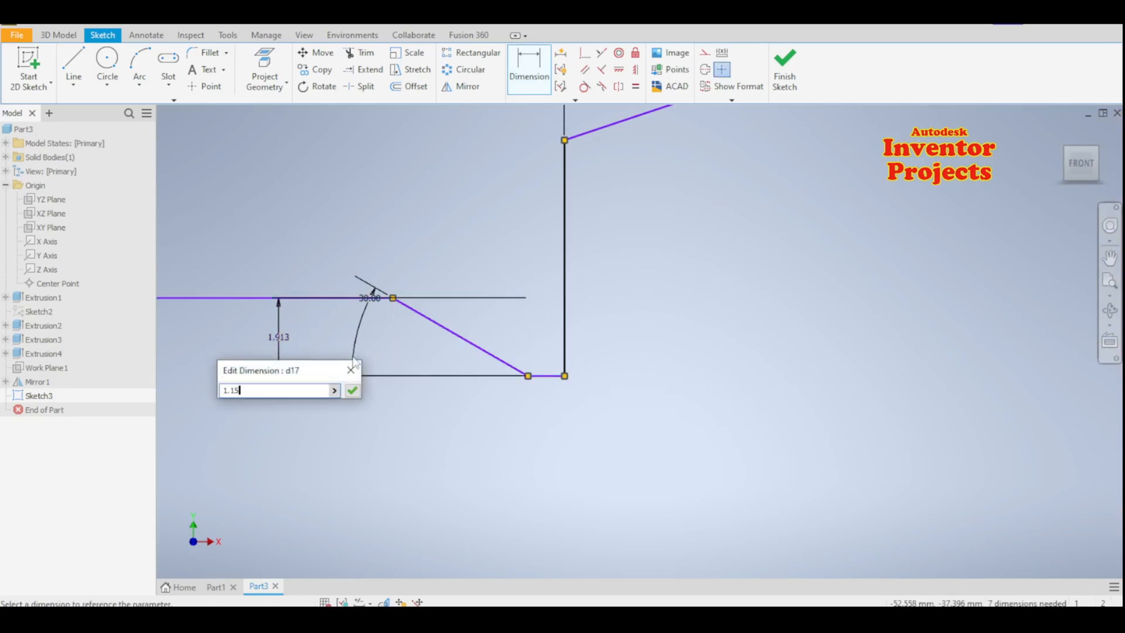
{"action": "key", "text": "Return"}
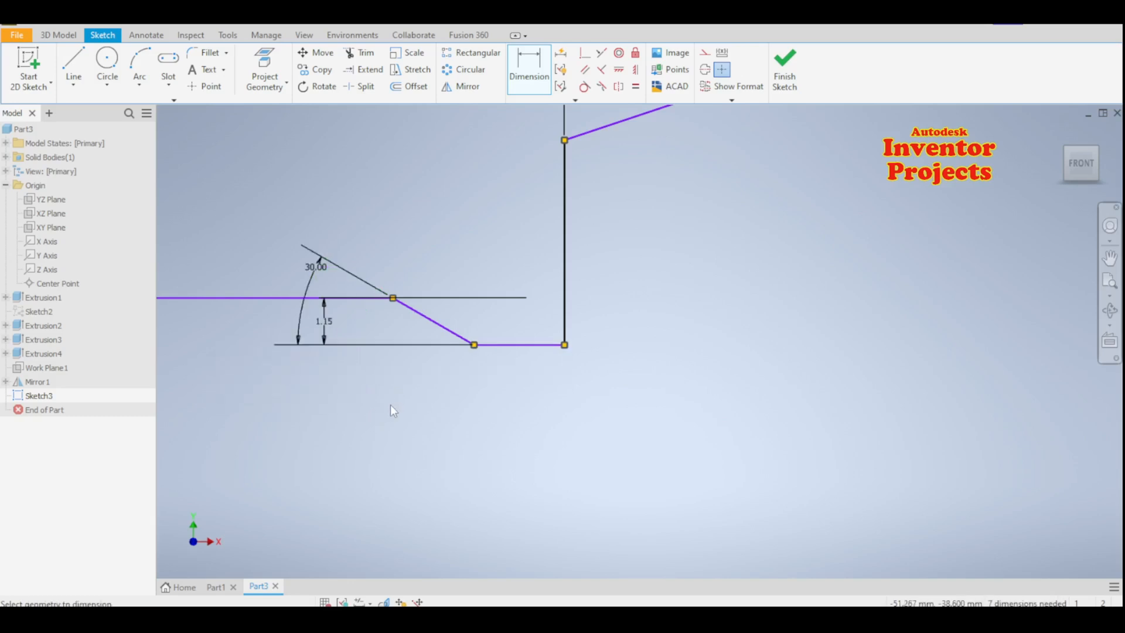
Dimension the horizontal distance from the outer end line to the inner end of the long taper as 40 mm.
{"action": "scroll", "coordinate": [391, 405], "scroll_direction": "down", "scroll_amount": 3}
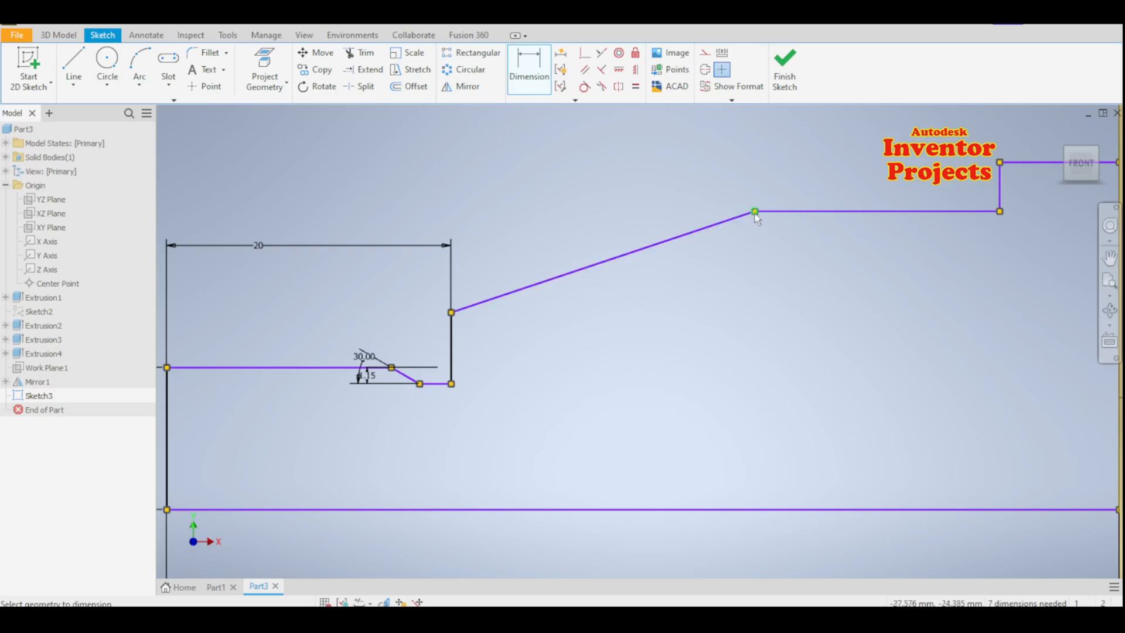
{"action": "scroll", "coordinate": [795, 266], "scroll_direction": "down", "scroll_amount": 3}
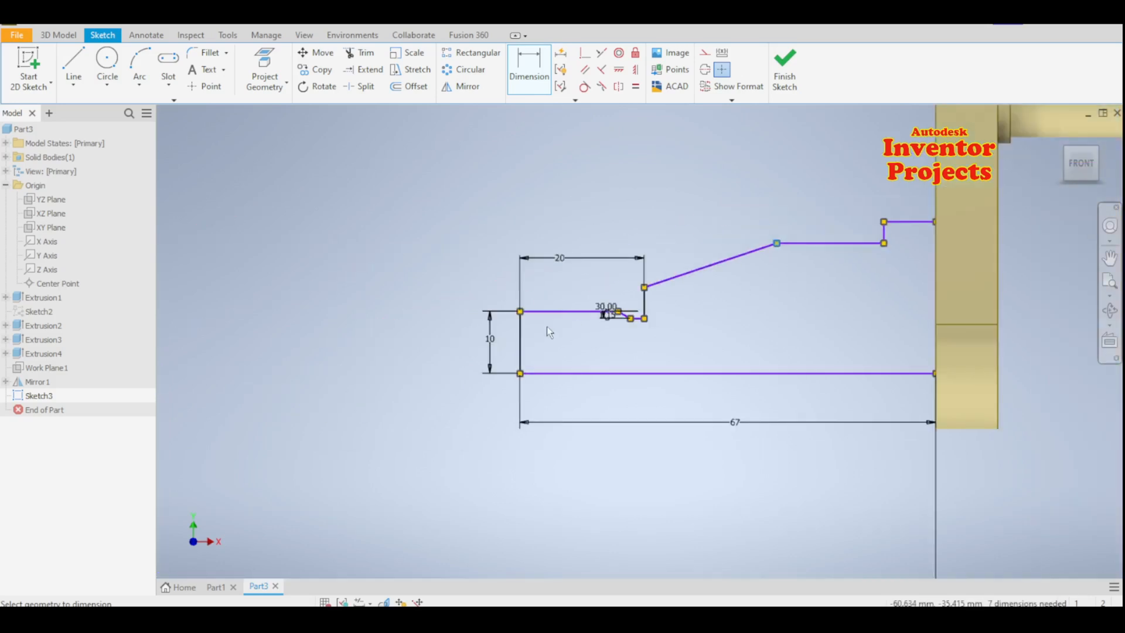
{"action": "left_click", "coordinate": [523, 355]}
{"action": "left_click", "coordinate": [777, 243]}
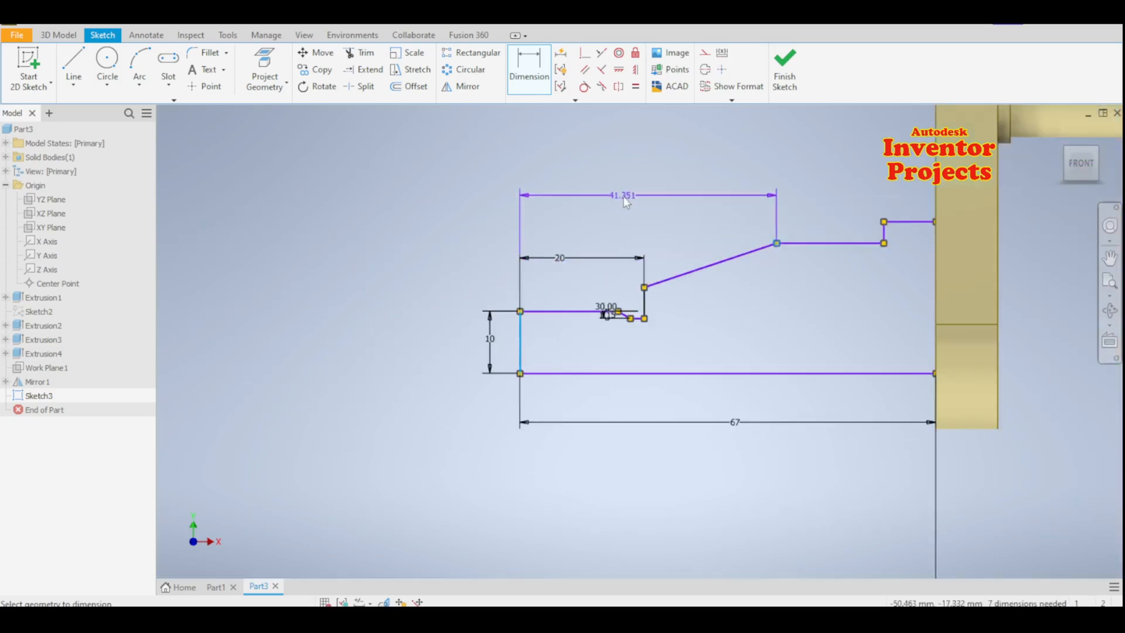
{"action": "left_click", "coordinate": [624, 196]}
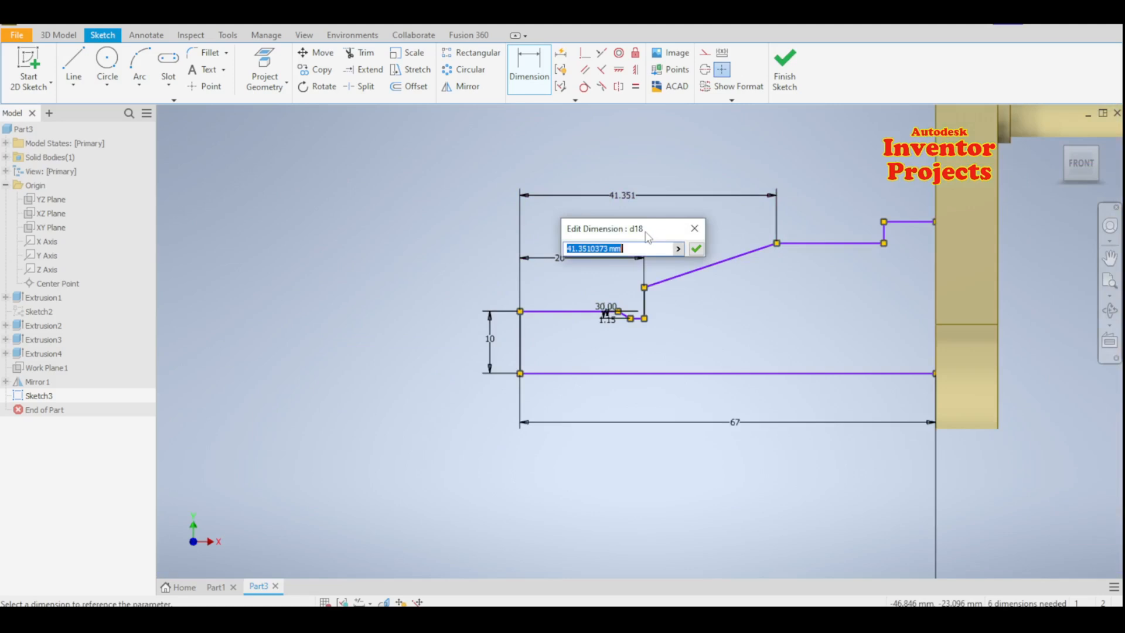
{"action": "type", "text": "40"}
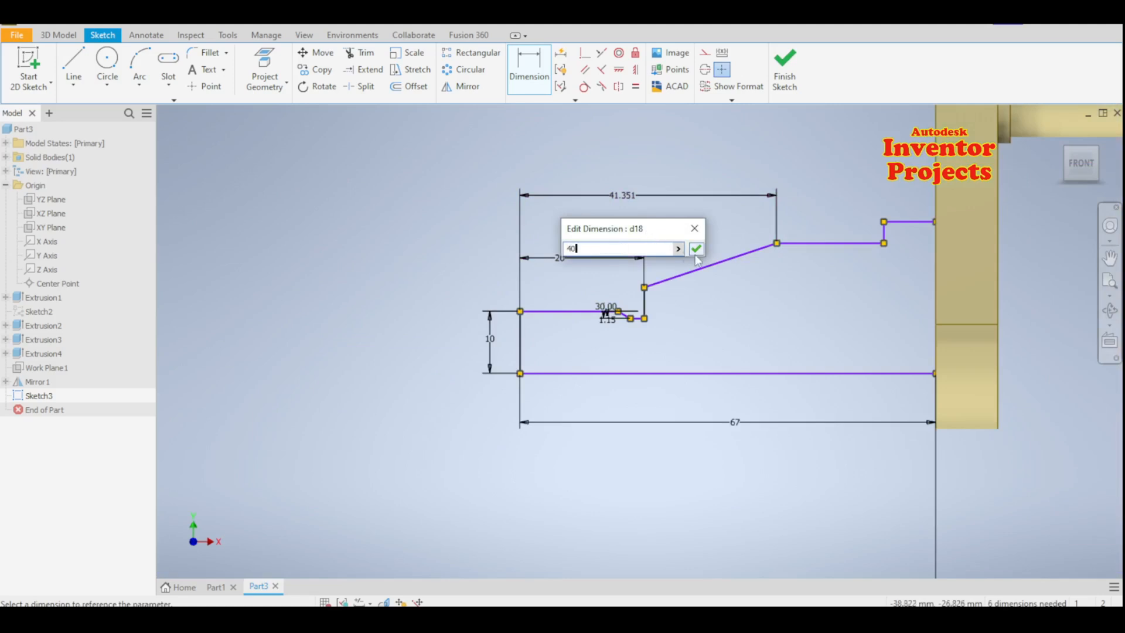
{"action": "left_click", "coordinate": [696, 252]}
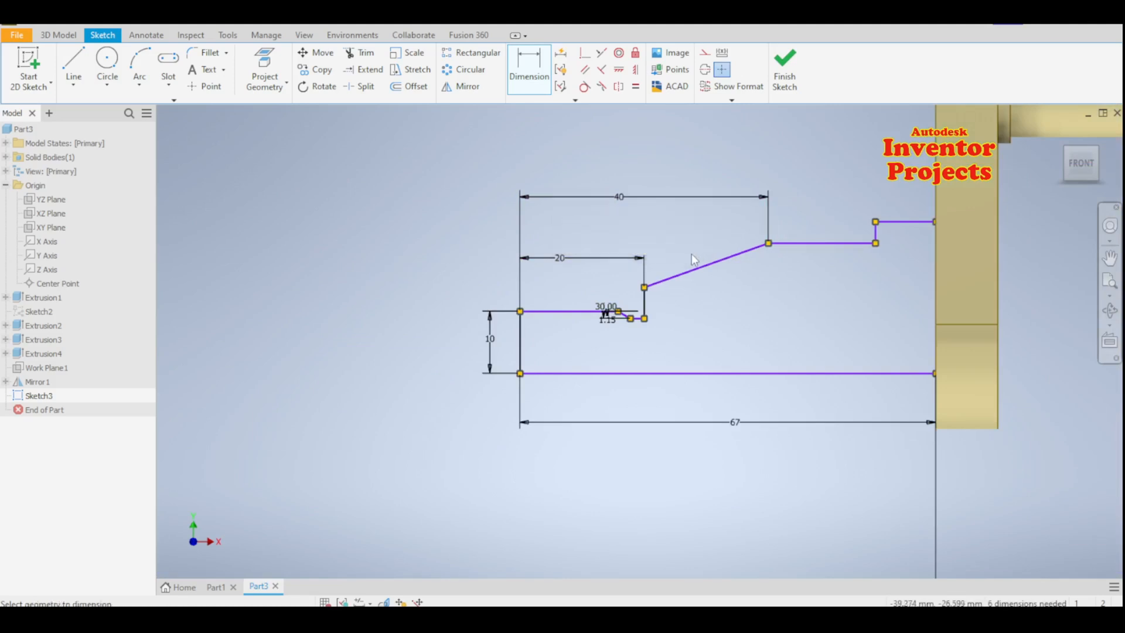
Dimension the height of the short horizontal line beside the web above the baseline as 14 mm.
{"action": "mouse_move", "coordinate": [764, 313]}
{"action": "middle_mouse_down"}
{"action": "mouse_move", "coordinate": [558, 313]}
{"action": "mouse_move", "coordinate": [569, 319]}
{"action": "middle_mouse_up"}
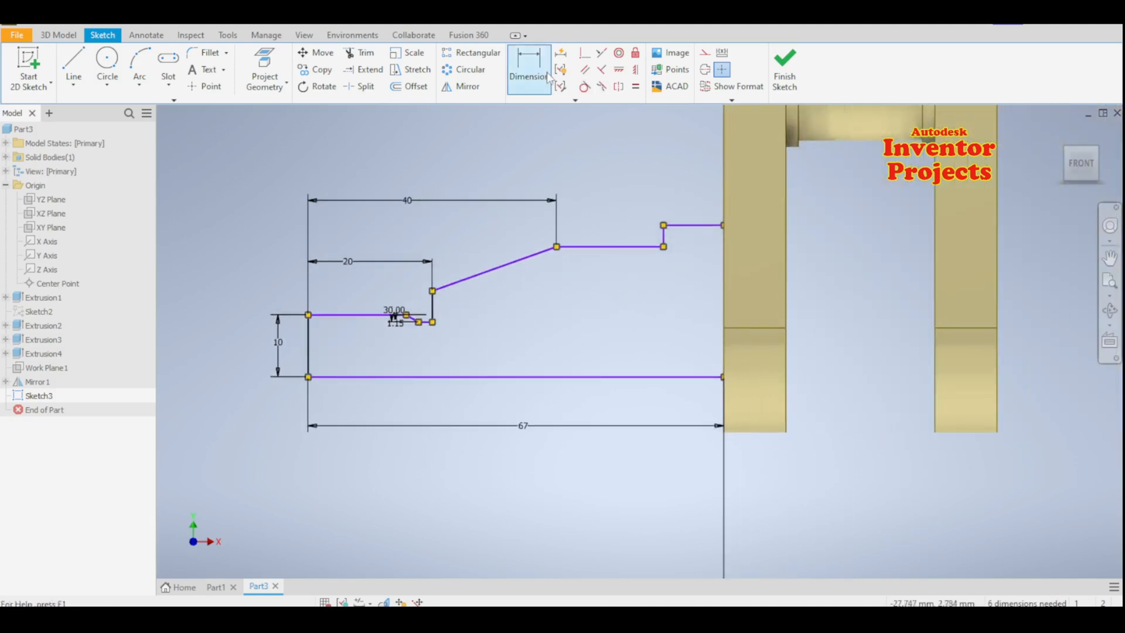
{"action": "left_click", "coordinate": [712, 225]}
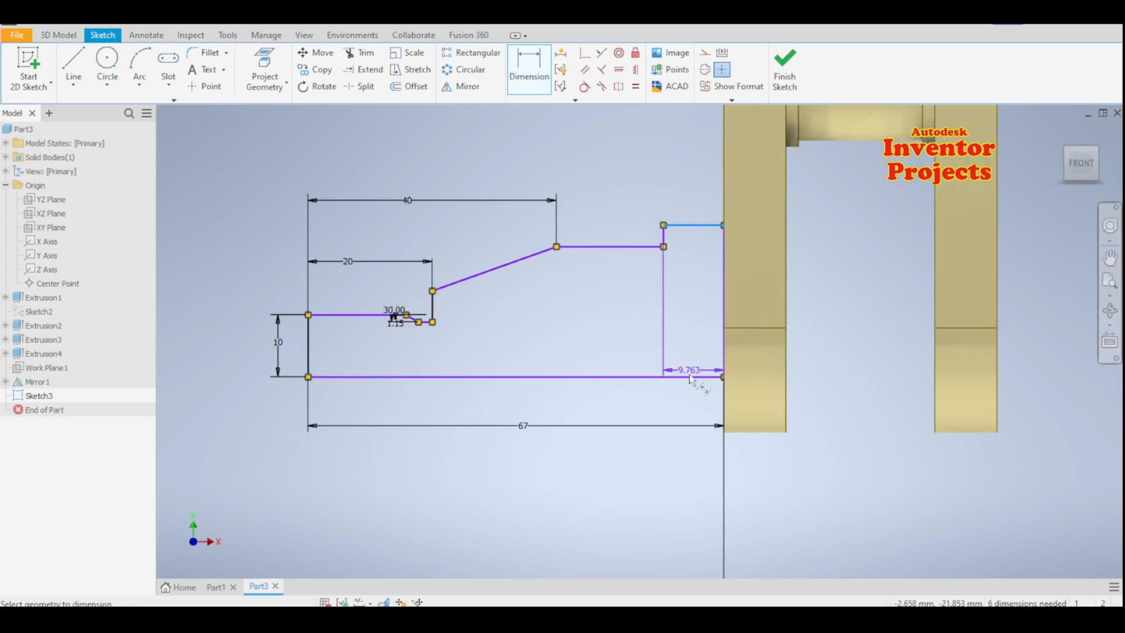
{"action": "left_click", "coordinate": [703, 377]}
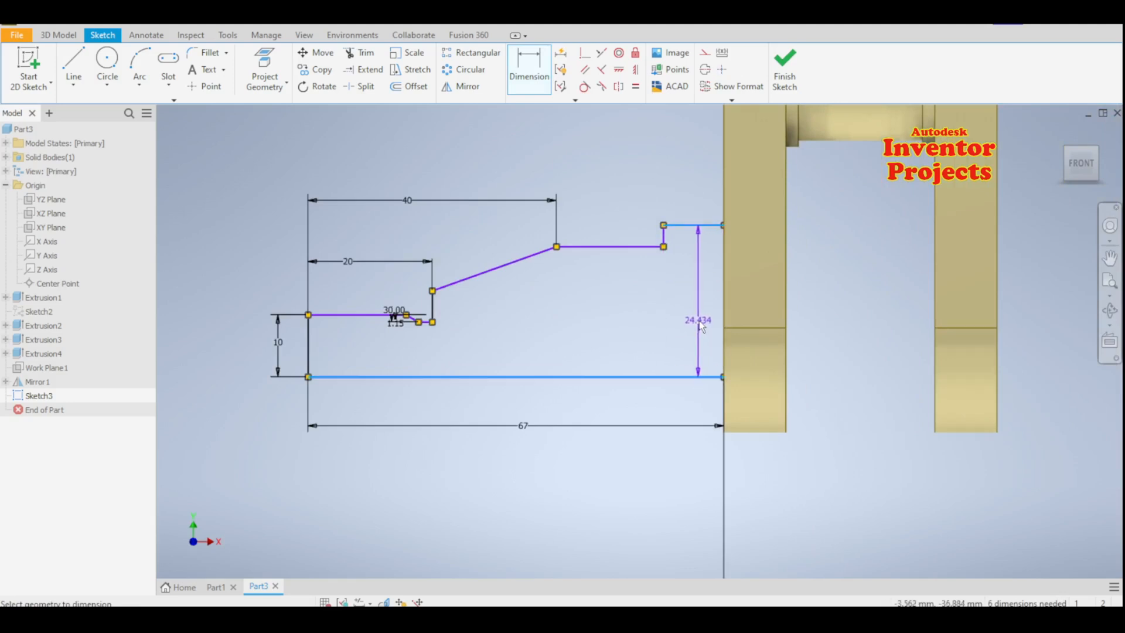
{"action": "left_click", "coordinate": [698, 330]}
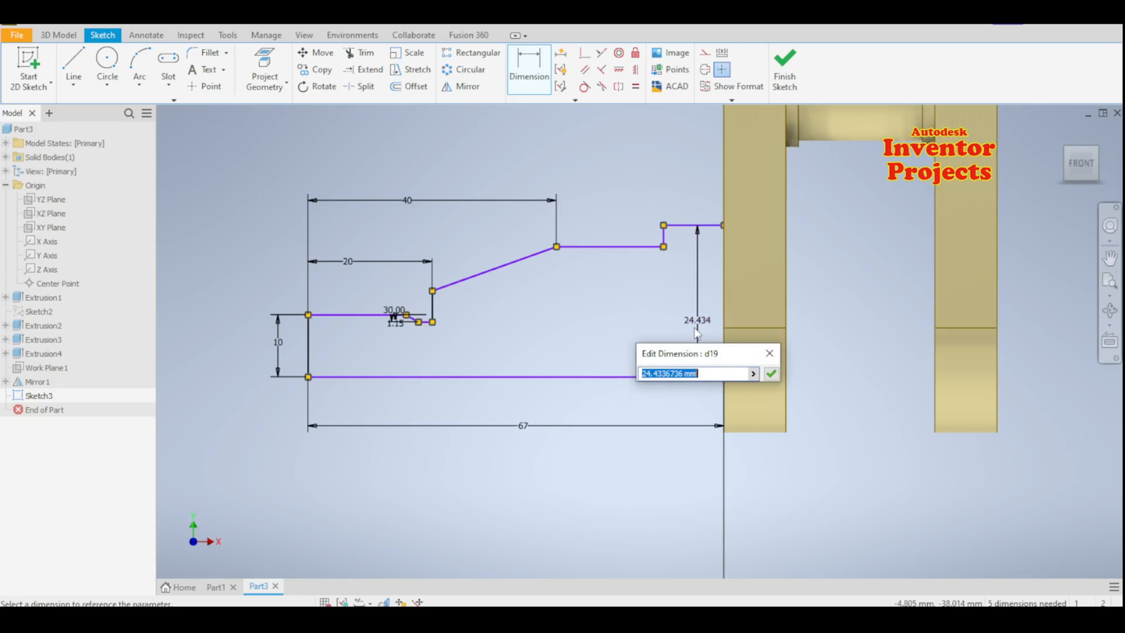
{"action": "type", "text": "14"}
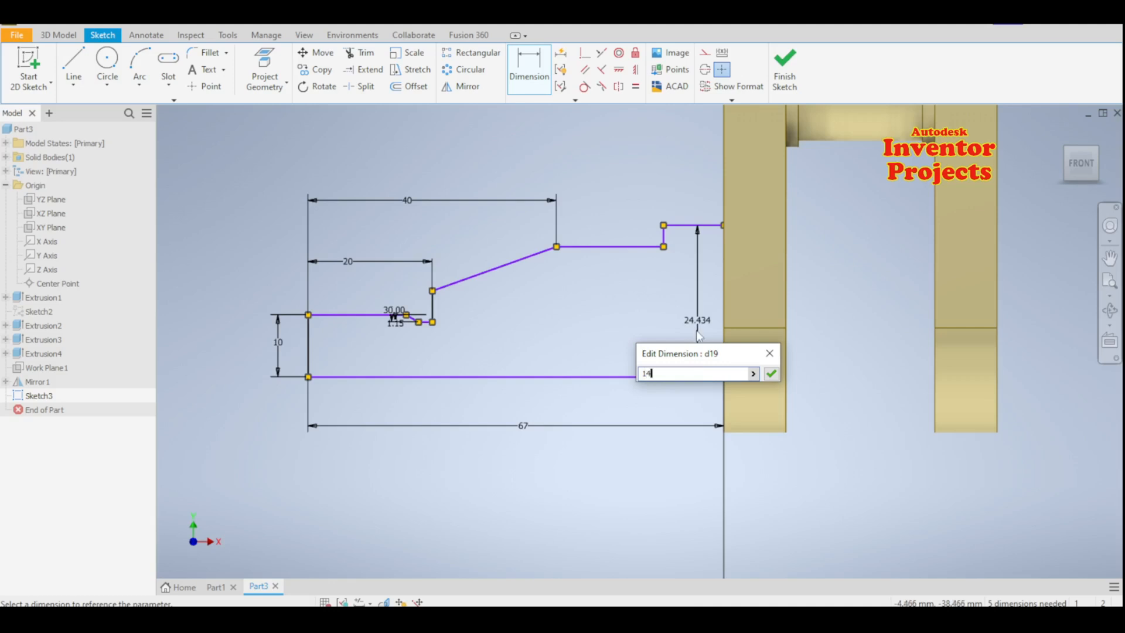
{"action": "left_click", "coordinate": [771, 373]}
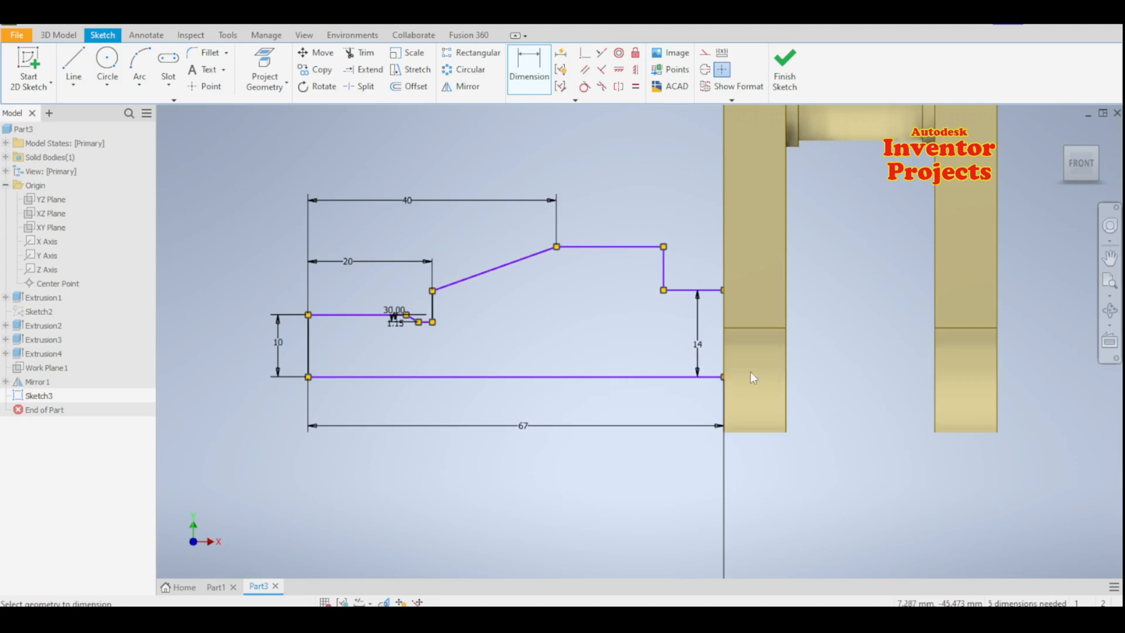
Dimension the height of the horizontal line between the long taper and the step above the baseline as 12.5 mm.
{"action": "left_click", "coordinate": [628, 247]}
{"action": "left_click", "coordinate": [628, 376]}
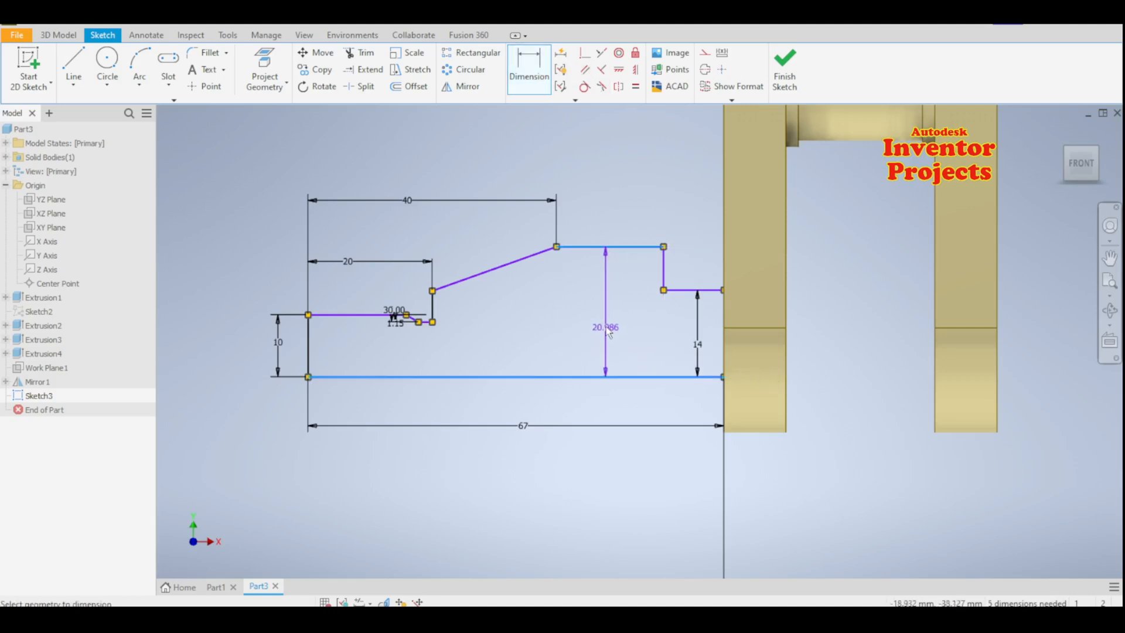
{"action": "left_click", "coordinate": [603, 323]}
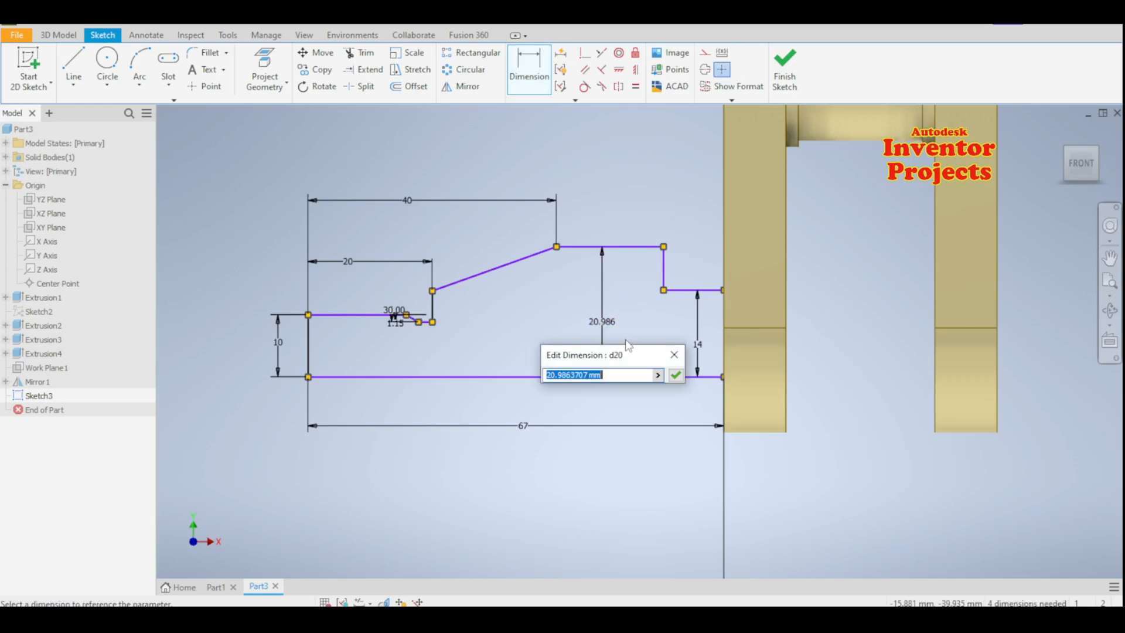
{"action": "type", "text": "12.5"}
{"action": "left_click", "coordinate": [676, 375]}
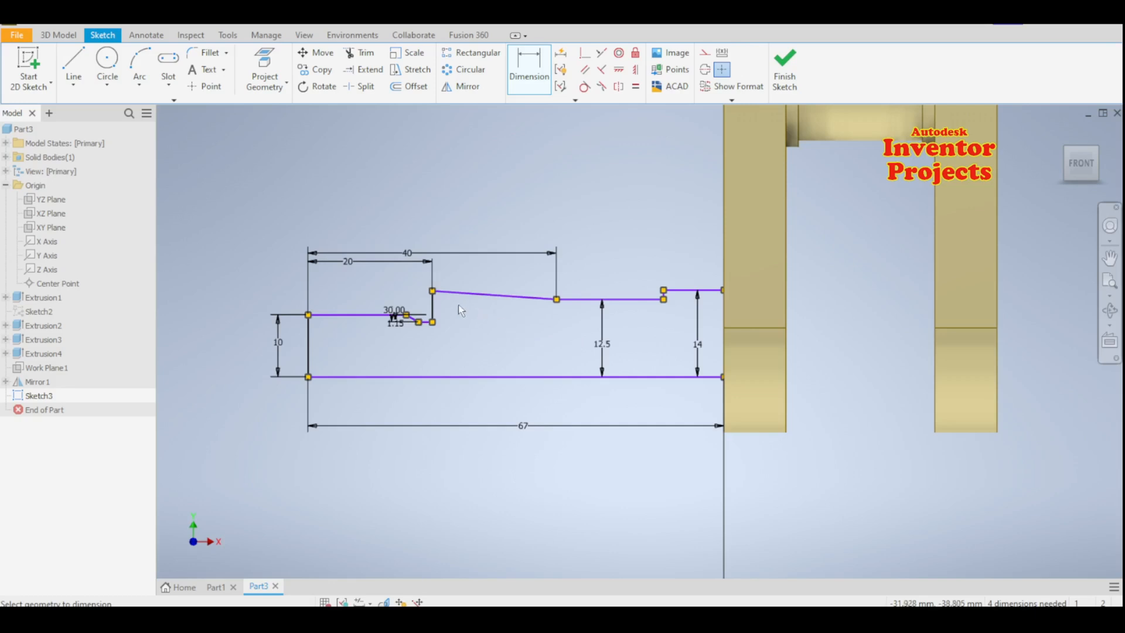
Dimension the length of the short horizontal line beside the crank web as 2 mm.
{"action": "scroll", "coordinate": [438, 305], "scroll_direction": "up", "scroll_amount": 3}
{"action": "scroll", "coordinate": [438, 305], "scroll_direction": "down", "scroll_amount": 2}
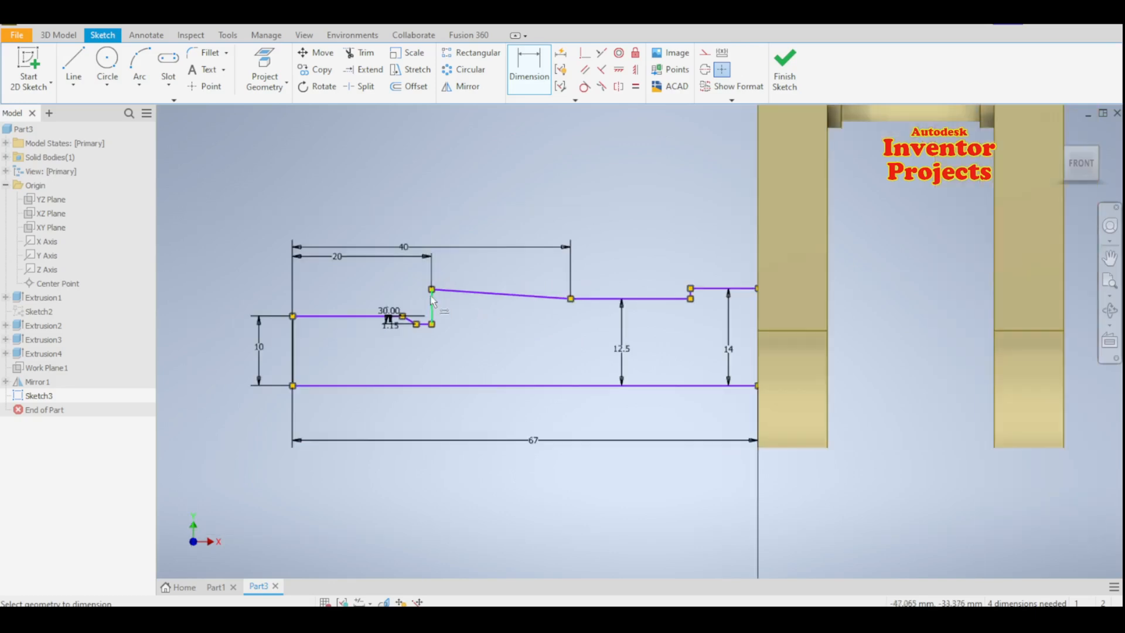
{"action": "scroll", "coordinate": [438, 312], "scroll_direction": "up", "scroll_amount": 3}
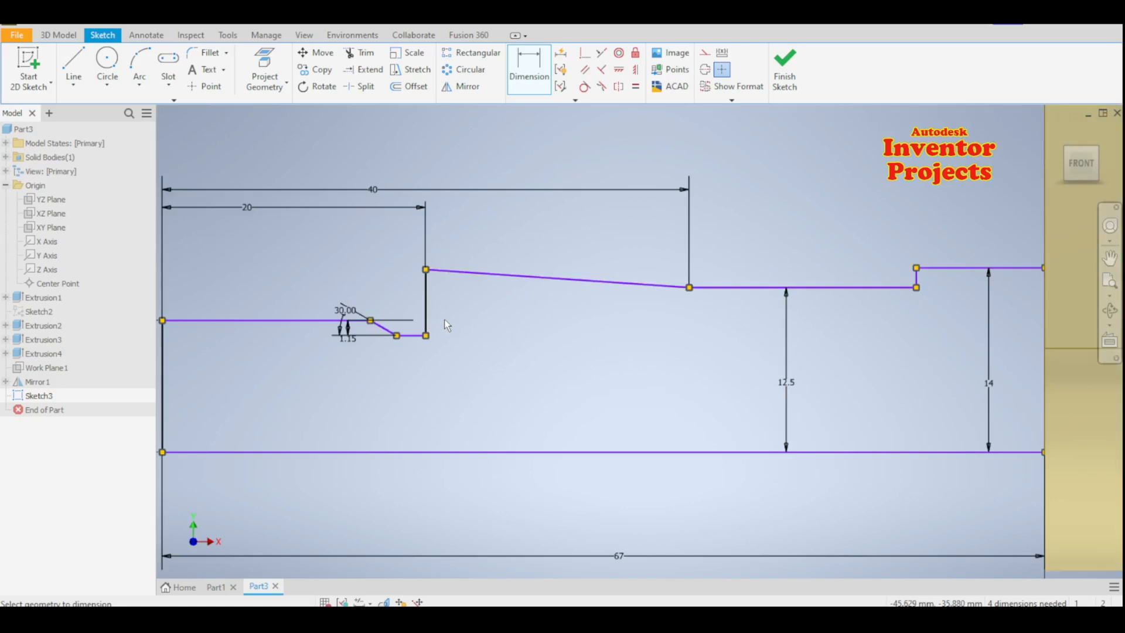
{"action": "scroll", "coordinate": [452, 319], "scroll_direction": "down", "scroll_amount": 4}
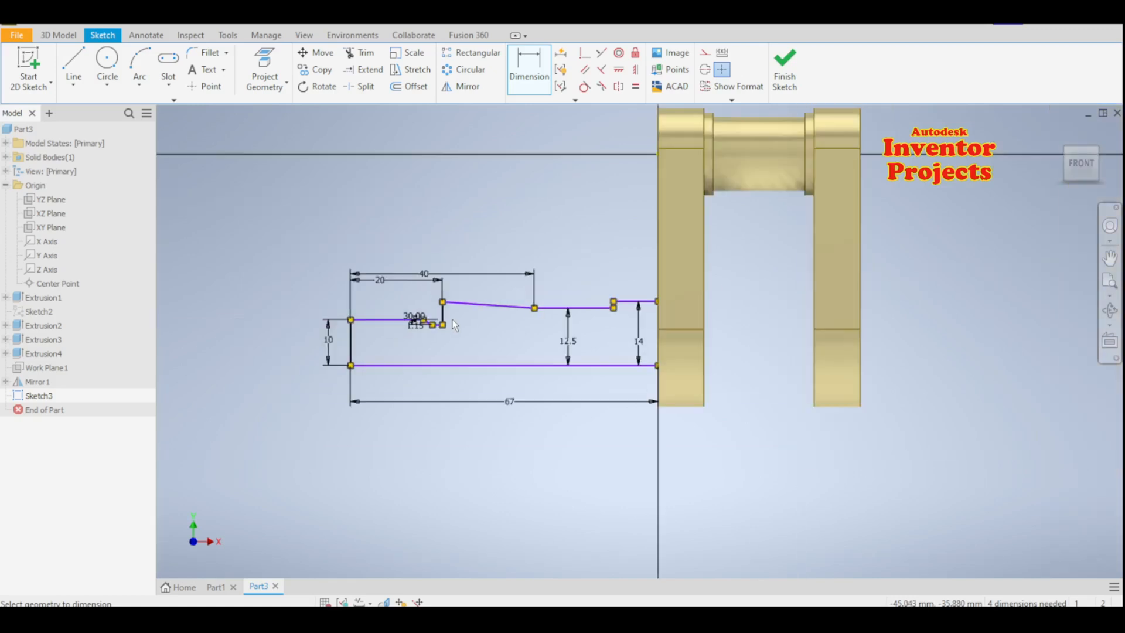
{"action": "scroll", "coordinate": [620, 245], "scroll_direction": "up", "scroll_amount": 5}
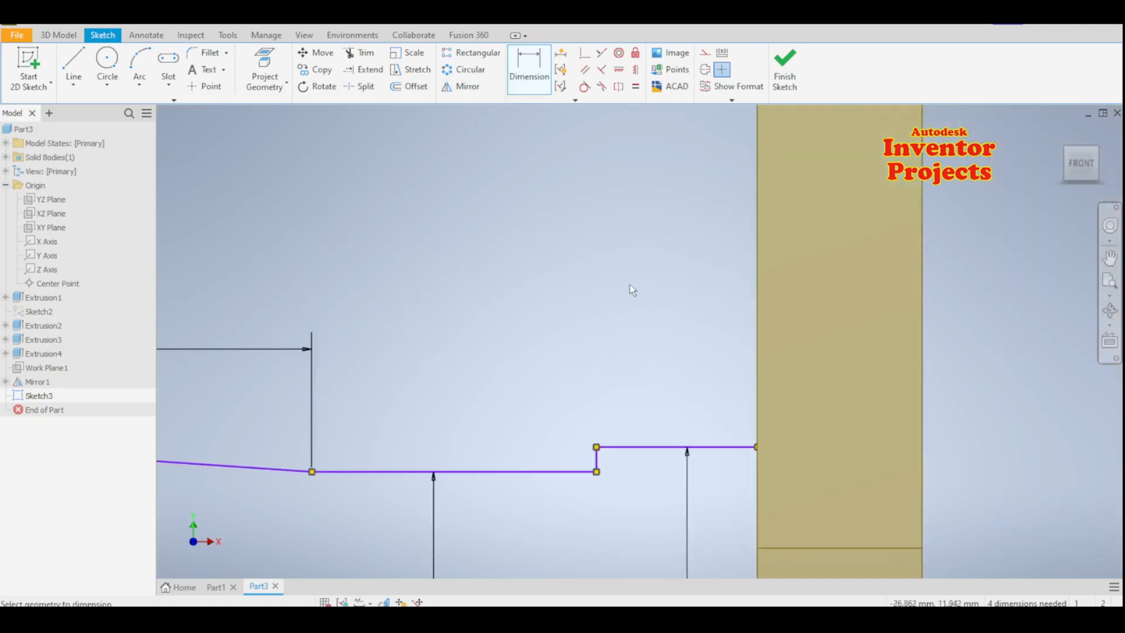
{"action": "left_click", "coordinate": [647, 446]}
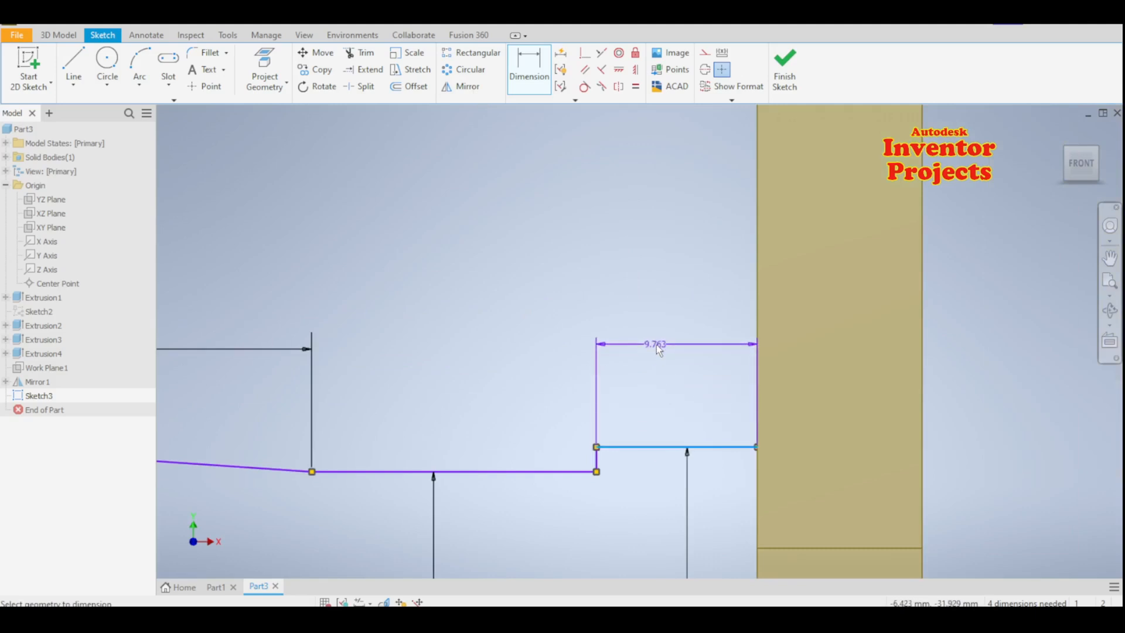
{"action": "left_click", "coordinate": [674, 344]}
{"action": "type", "text": "2"}
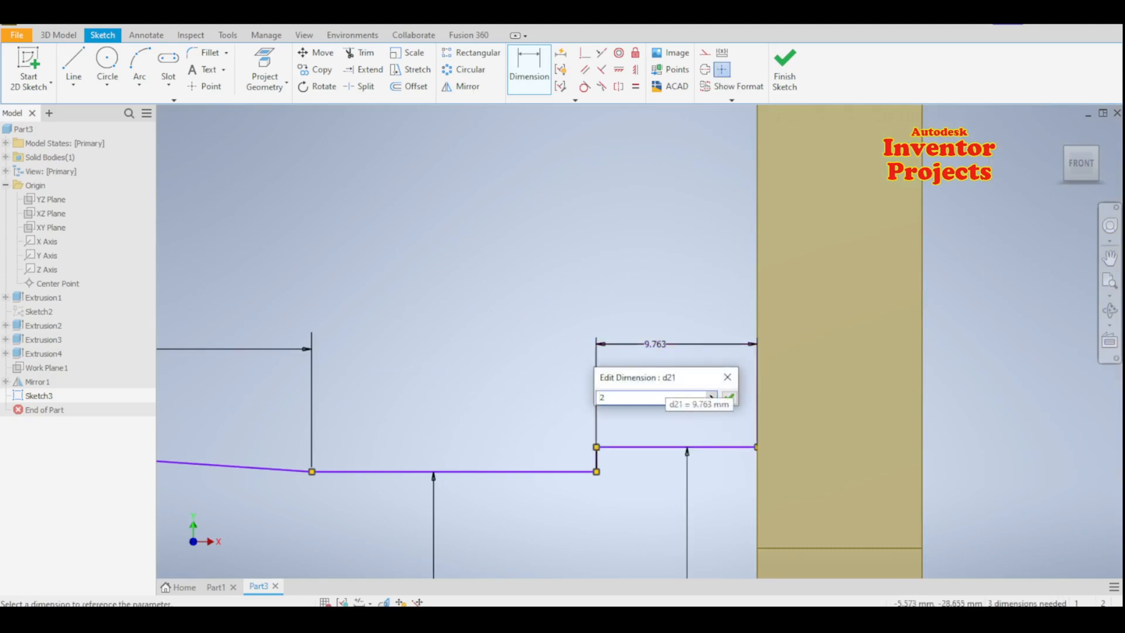
{"action": "left_click", "coordinate": [731, 398]}
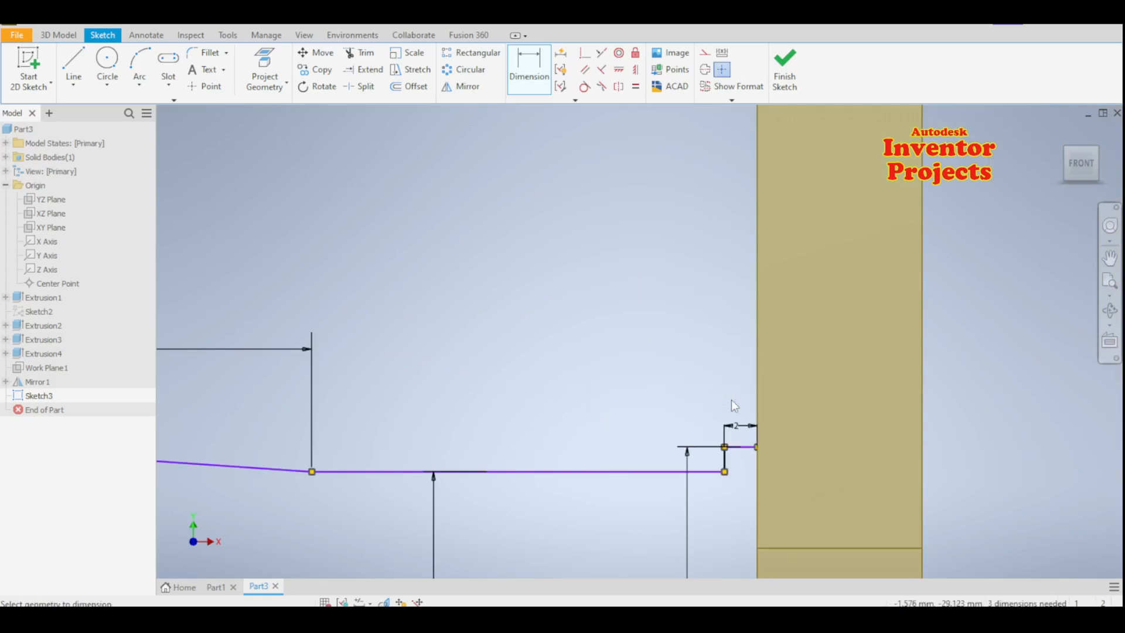
Dimension the height of the long taper's outer end point above the baseline as 10.5 mm.
{"action": "middle_click_drag", "start_coordinate": [646, 369], "coordinate": [677, 244]}
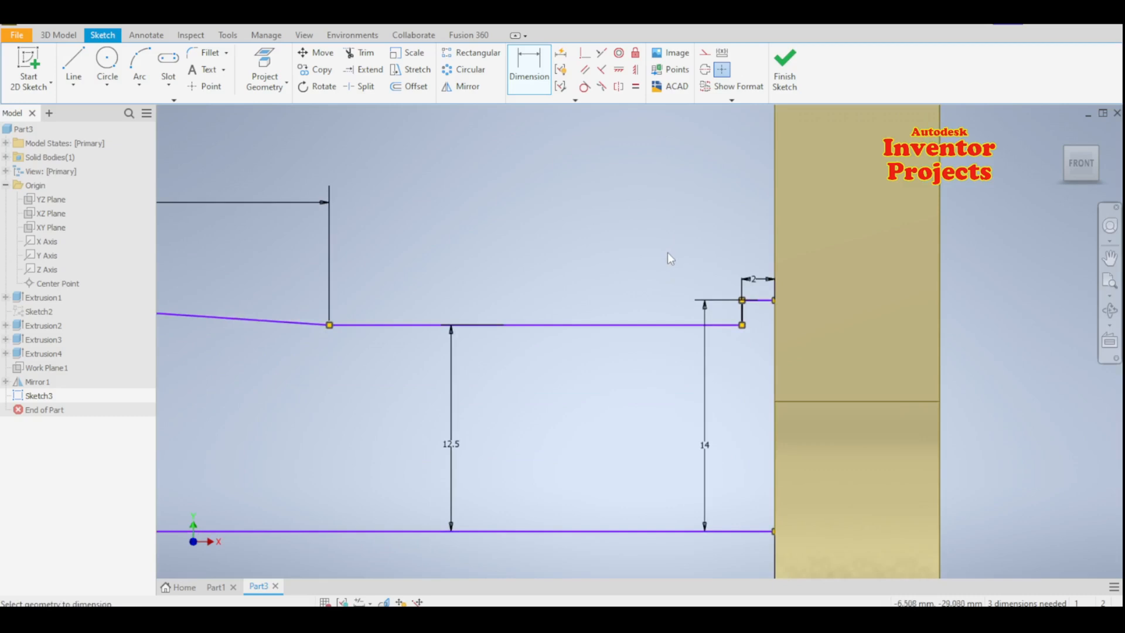
{"action": "scroll", "coordinate": [733, 422], "scroll_direction": "down", "scroll_amount": 7}
{"action": "scroll", "coordinate": [645, 480], "scroll_direction": "up", "scroll_amount": 3}
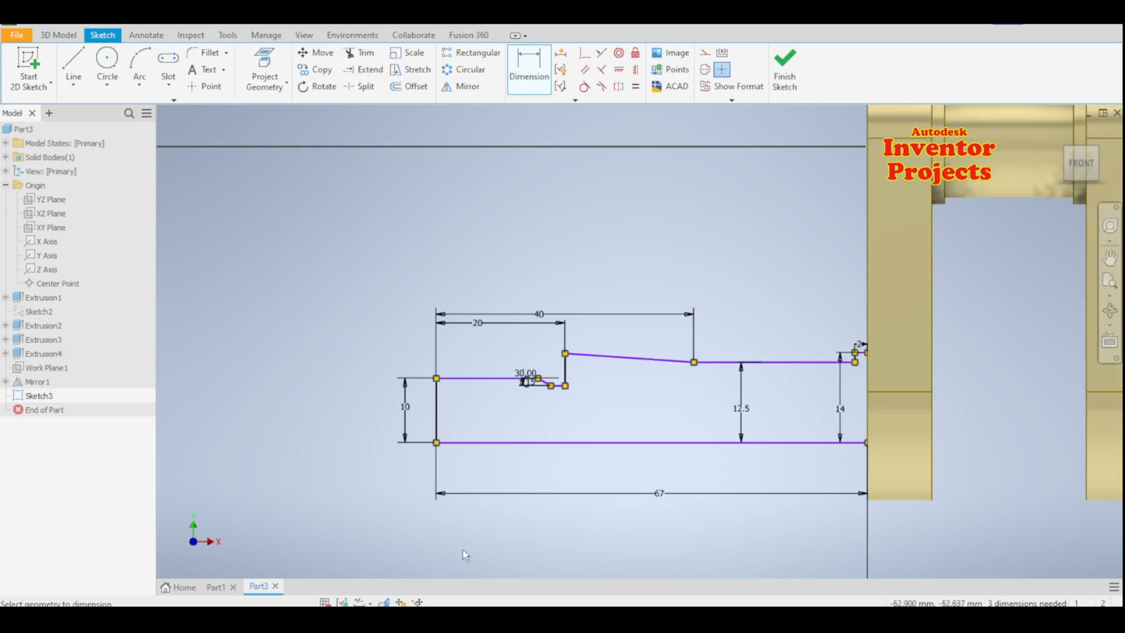
{"action": "scroll", "coordinate": [581, 392], "scroll_direction": "up", "scroll_amount": 5}
{"action": "mouse_move", "coordinate": [581, 393]}
{"action": "middle_mouse_down"}
{"action": "mouse_move", "coordinate": [605, 353]}
{"action": "mouse_move", "coordinate": [621, 421]}
{"action": "middle_mouse_up"}
{"action": "left_click", "coordinate": [521, 82]}
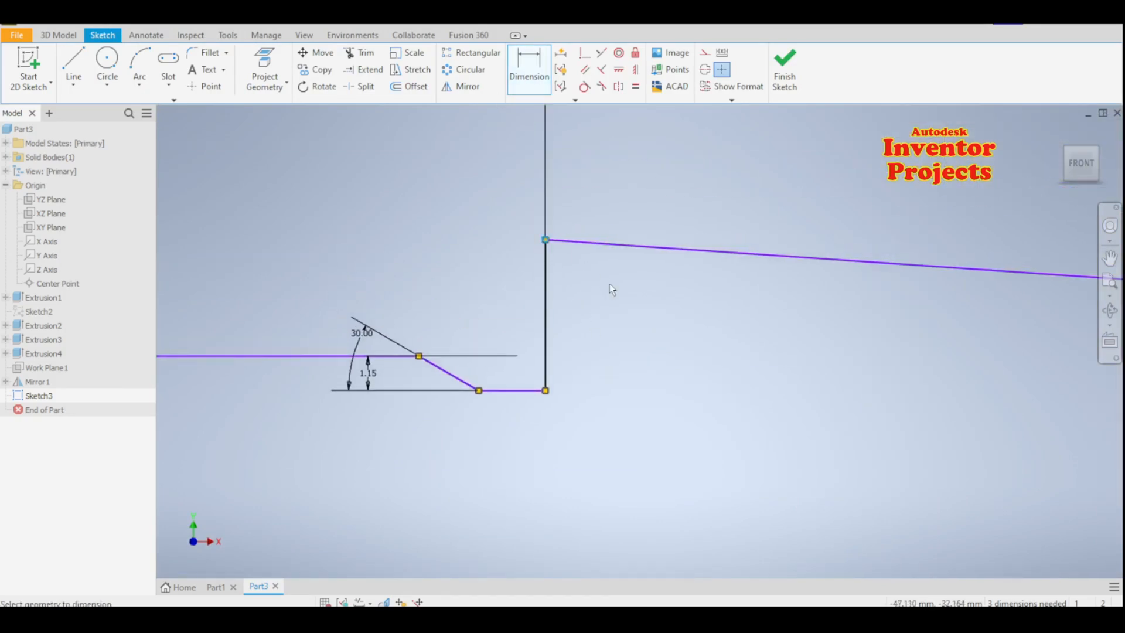
{"action": "scroll", "coordinate": [611, 287], "scroll_direction": "down", "scroll_amount": 5}
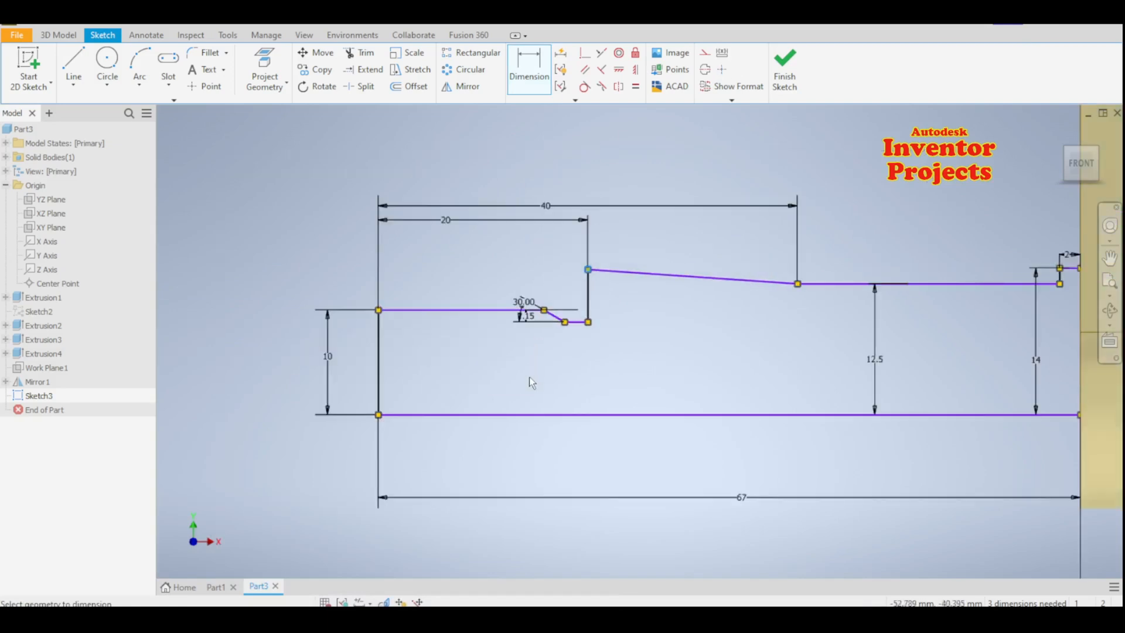
{"action": "left_click", "coordinate": [534, 415]}
{"action": "left_click", "coordinate": [280, 360]}
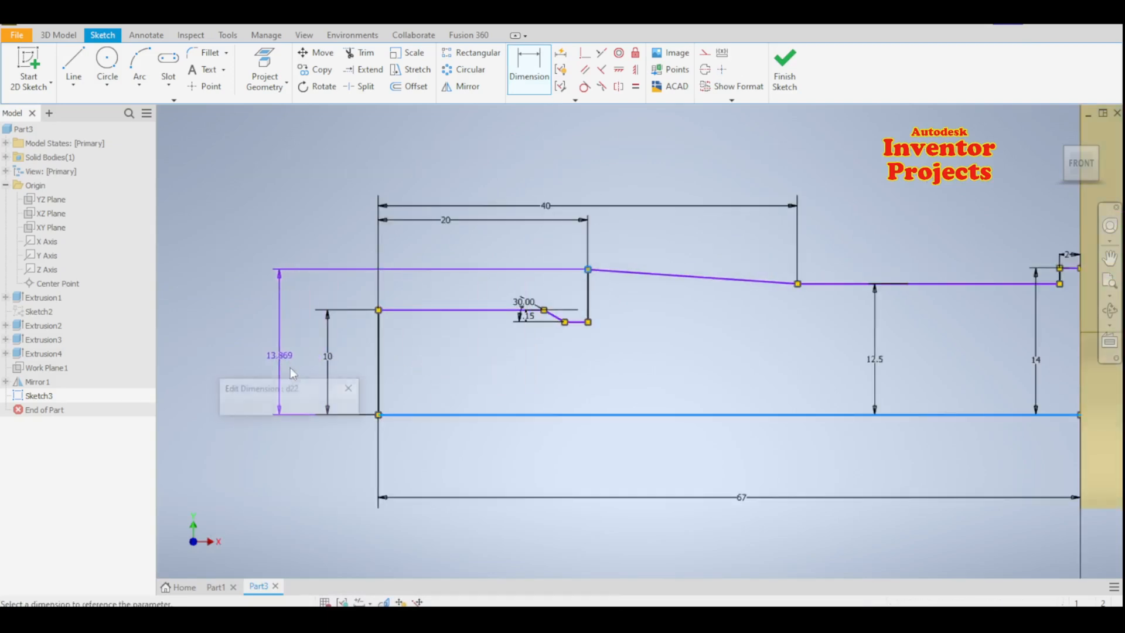
{"action": "type", "text": "10"}
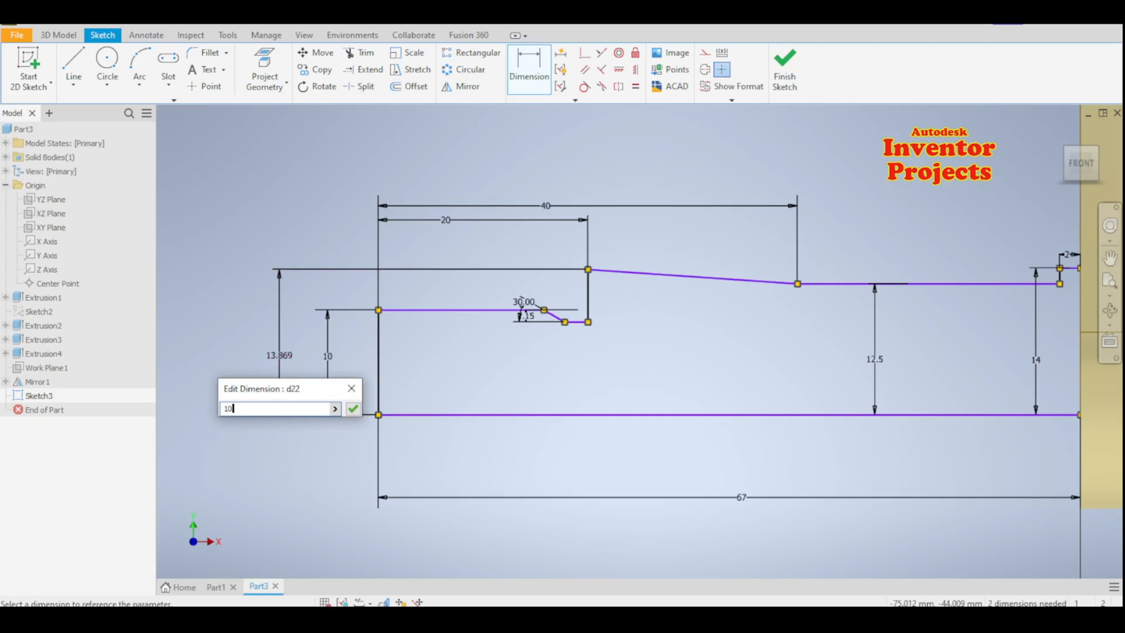
{"action": "type", "text": ".5"}
{"action": "left_click", "coordinate": [353, 409]}
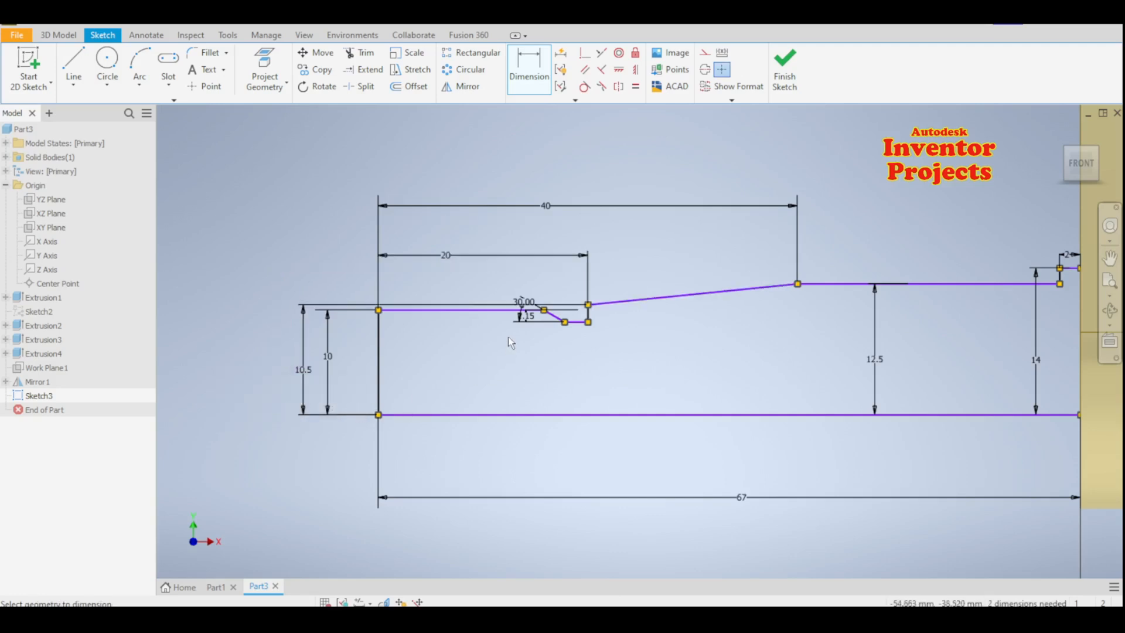
Dimension the horizontal distance from the start of the groove's slanted line to the vertical shoulder line as 5.2 mm.
{"action": "scroll", "coordinate": [508, 338], "scroll_direction": "up", "scroll_amount": 4}
{"action": "scroll", "coordinate": [642, 329], "scroll_direction": "up", "scroll_amount": 4}
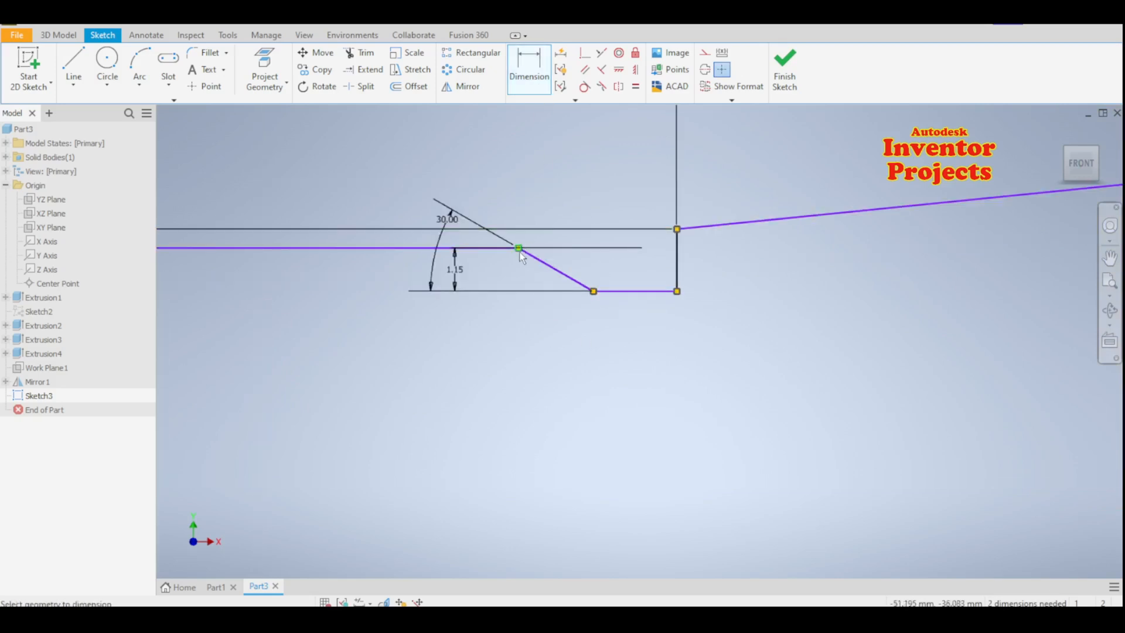
{"action": "left_click", "coordinate": [677, 267]}
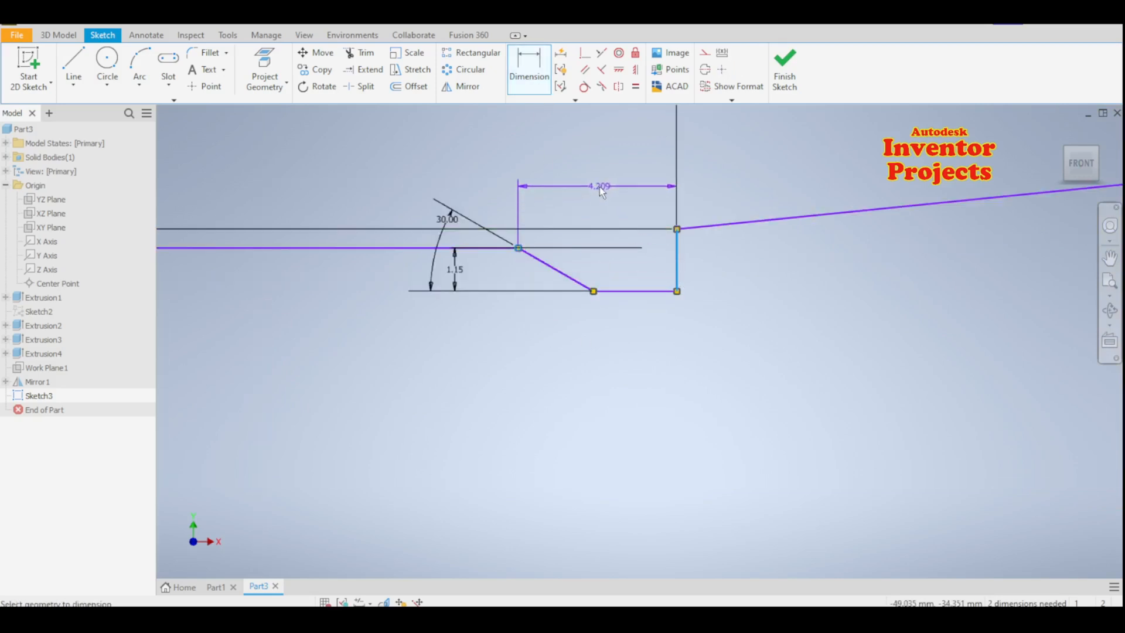
{"action": "left_click", "coordinate": [599, 186]}
{"action": "type", "text": "5.2"}
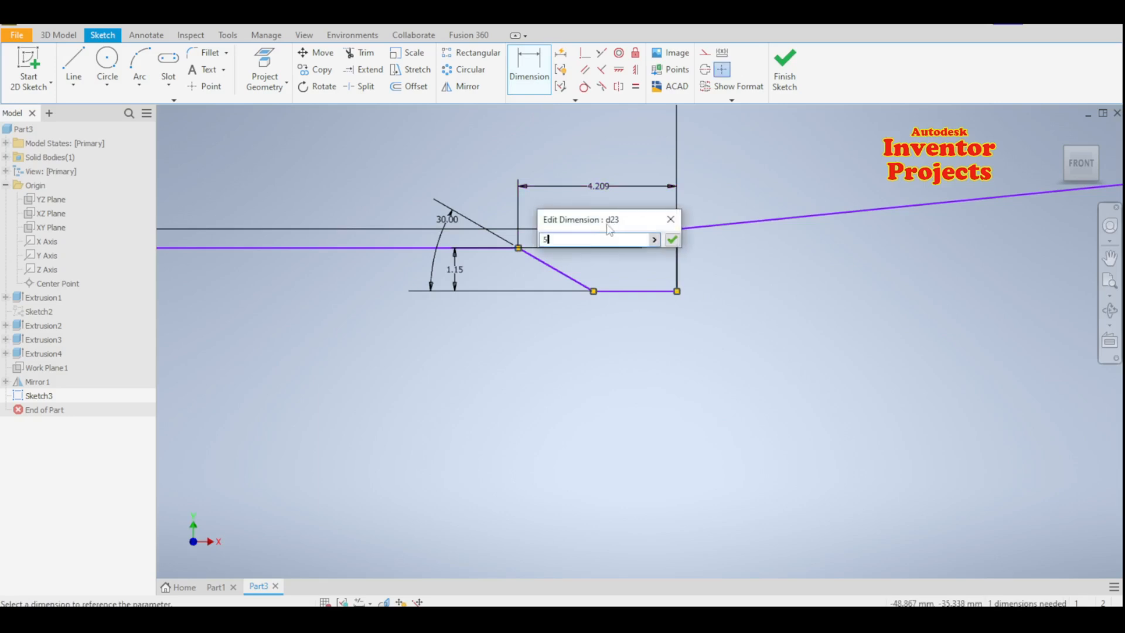
{"action": "left_click", "coordinate": [673, 239]}
Project the crank web's bottom edge into the sketch and dimension the profile's baseline 15 mm above it.
{"action": "scroll", "coordinate": [582, 333], "scroll_direction": "down", "scroll_amount": 7}
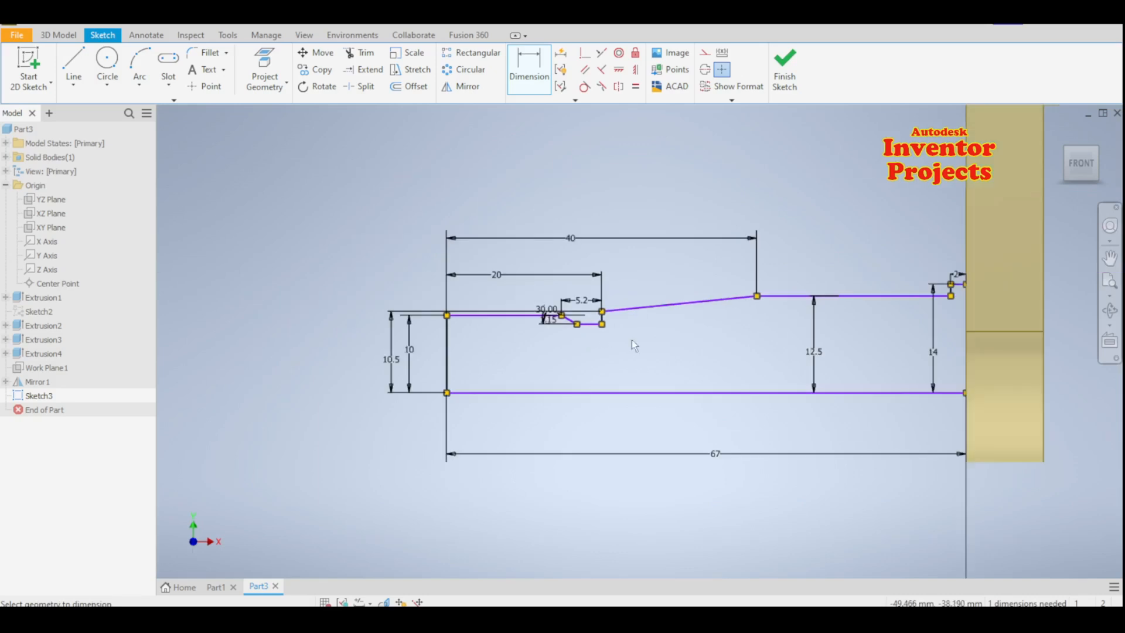
{"action": "mouse_move", "coordinate": [712, 358]}
{"action": "middle_mouse_down"}
{"action": "mouse_move", "coordinate": [645, 330]}
{"action": "mouse_move", "coordinate": [664, 343]}
{"action": "middle_mouse_up"}
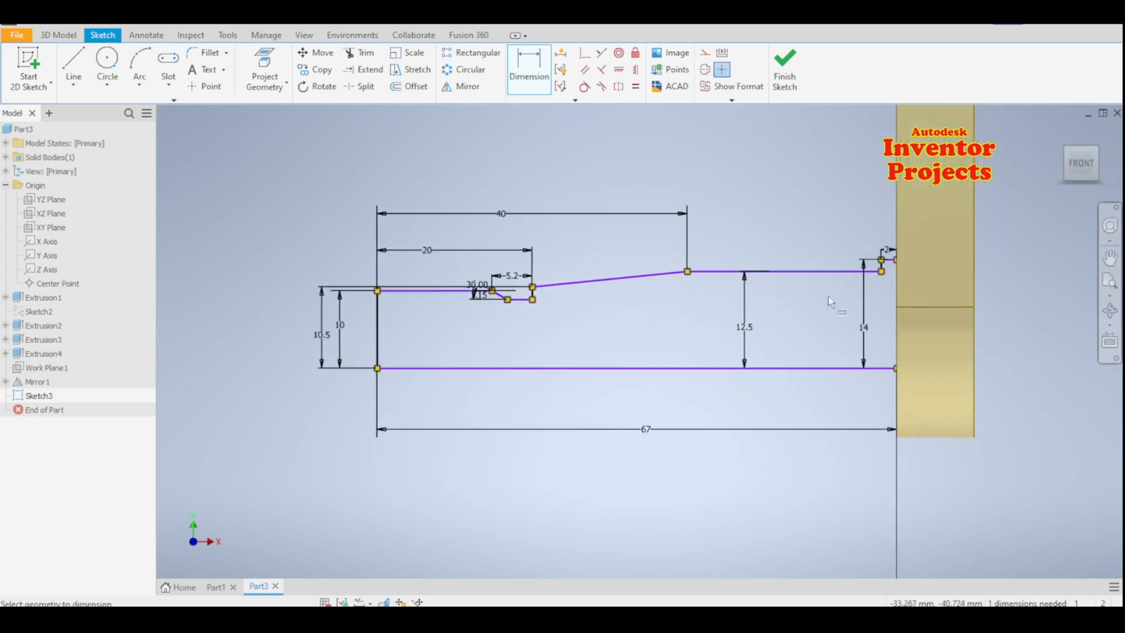
{"action": "left_click", "coordinate": [262, 65]}
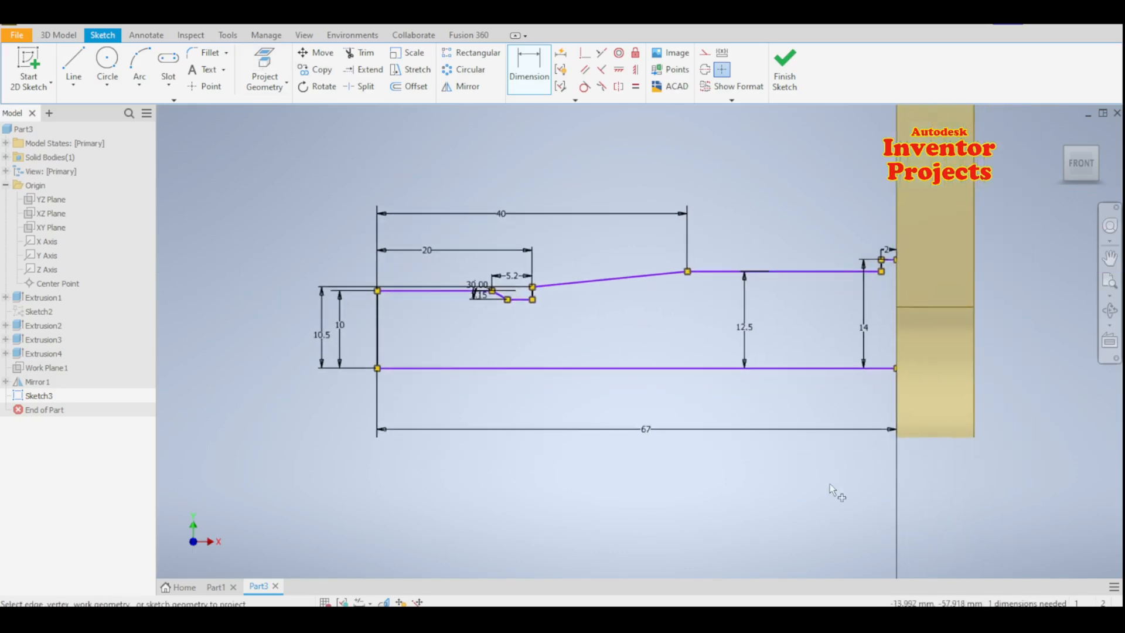
{"action": "left_click", "coordinate": [943, 438]}
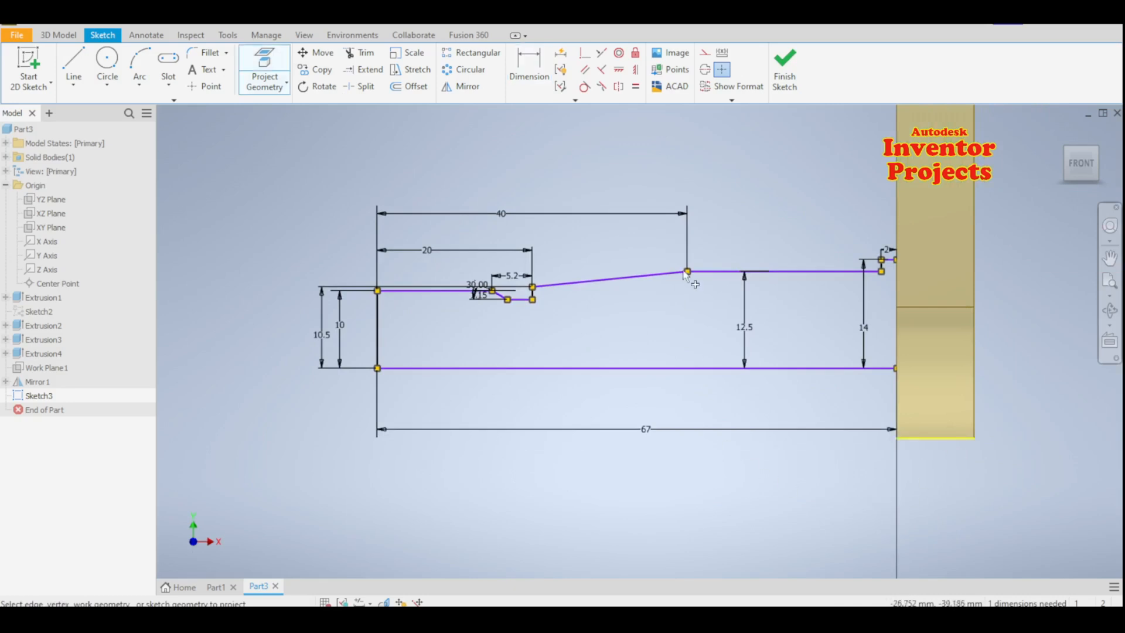
{"action": "key", "text": "d"}
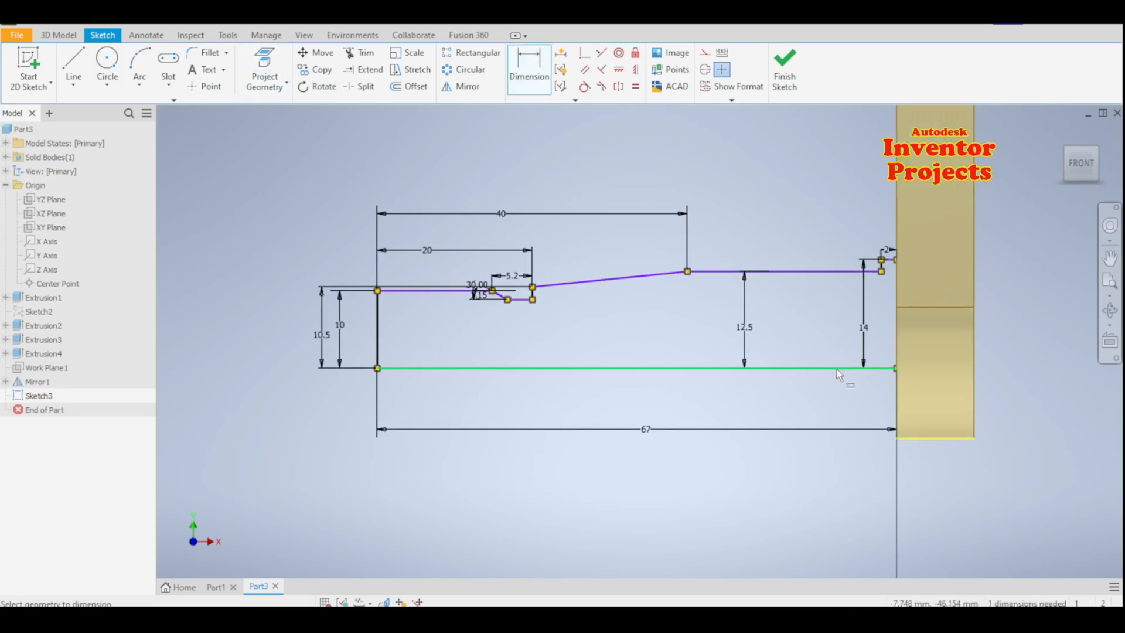
{"action": "left_click", "coordinate": [837, 369]}
{"action": "left_click", "coordinate": [938, 438]}
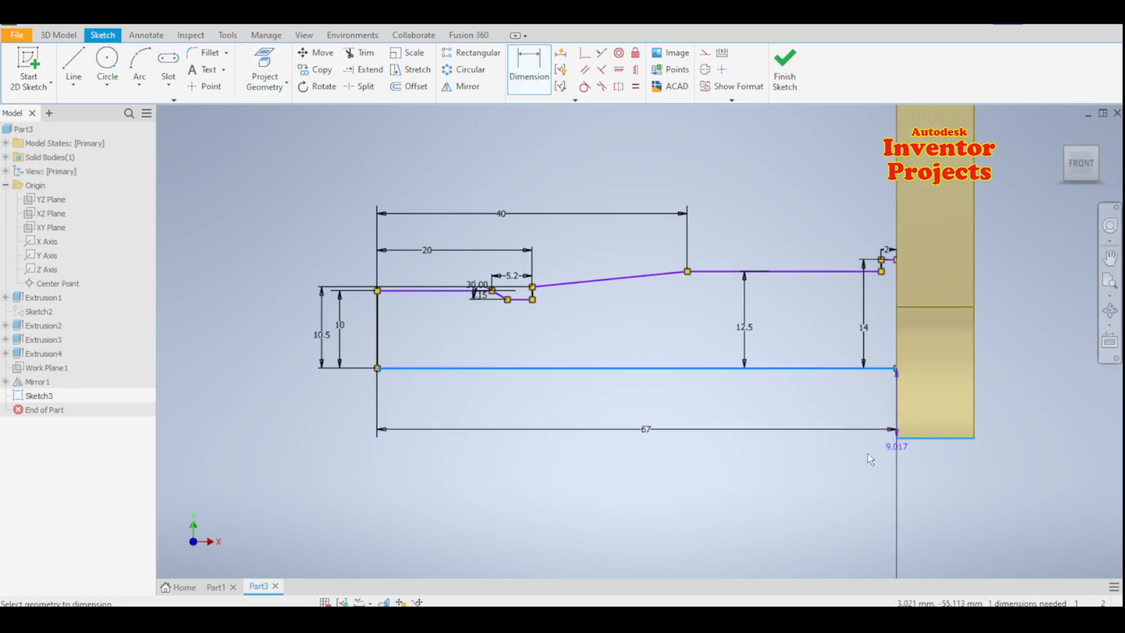
{"action": "left_click", "coordinate": [847, 425]}
{"action": "type", "text": "1"}
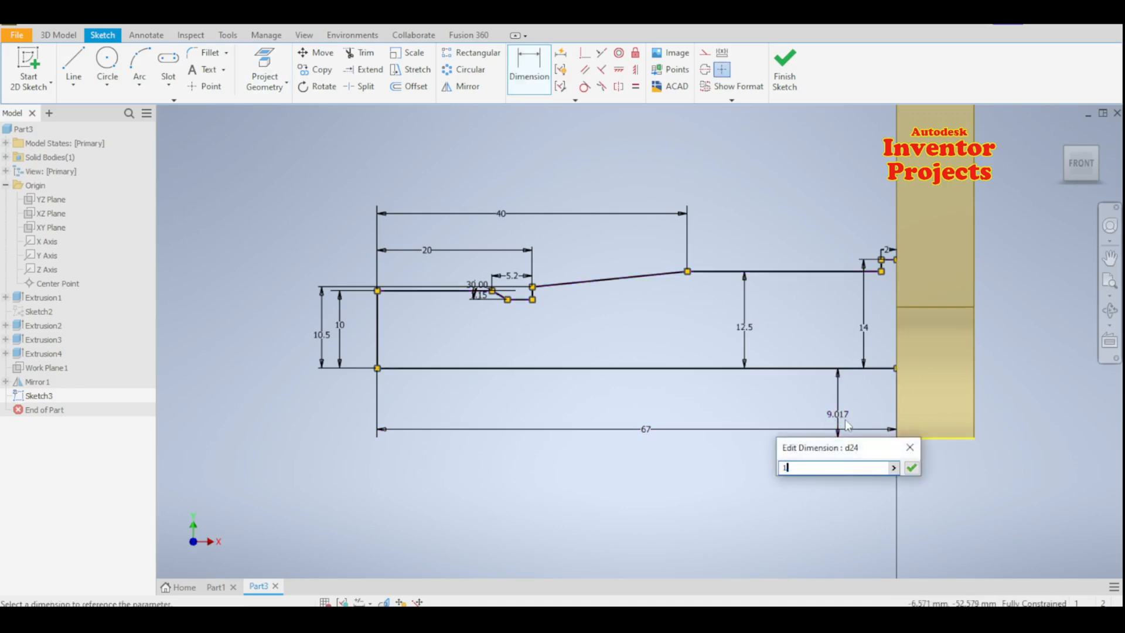
{"action": "type", "text": "5"}
{"action": "left_click", "coordinate": [912, 468]}
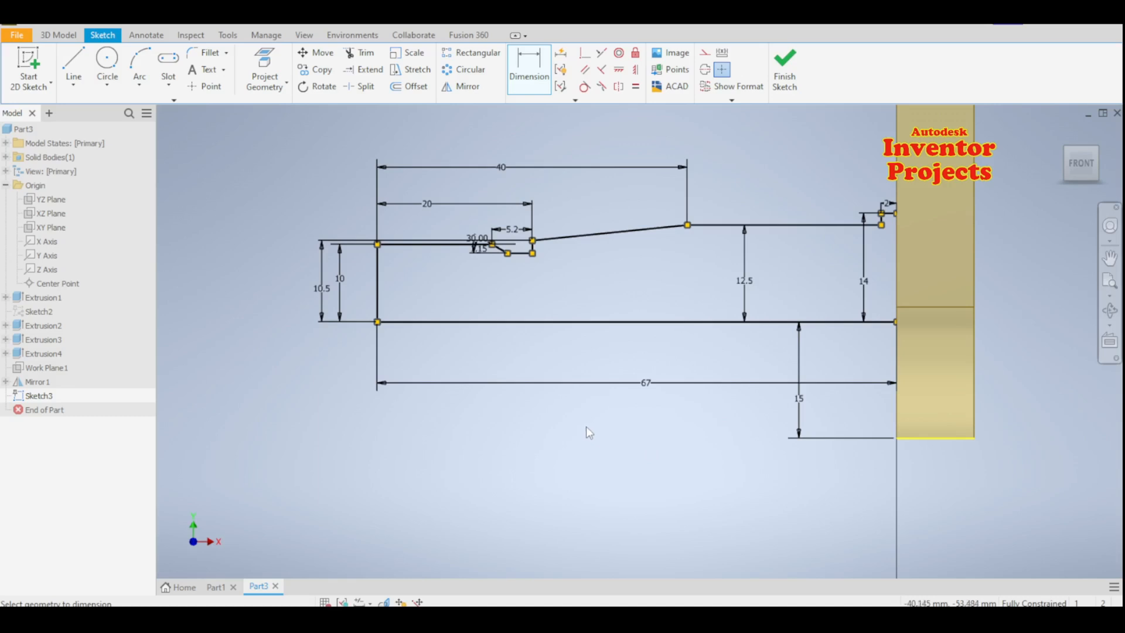
Finish the sketch and revolve the shaft profile 360 degrees about its baseline, joined to the crank web.
{"action": "scroll", "coordinate": [574, 431], "scroll_direction": "up", "scroll_amount": 2}
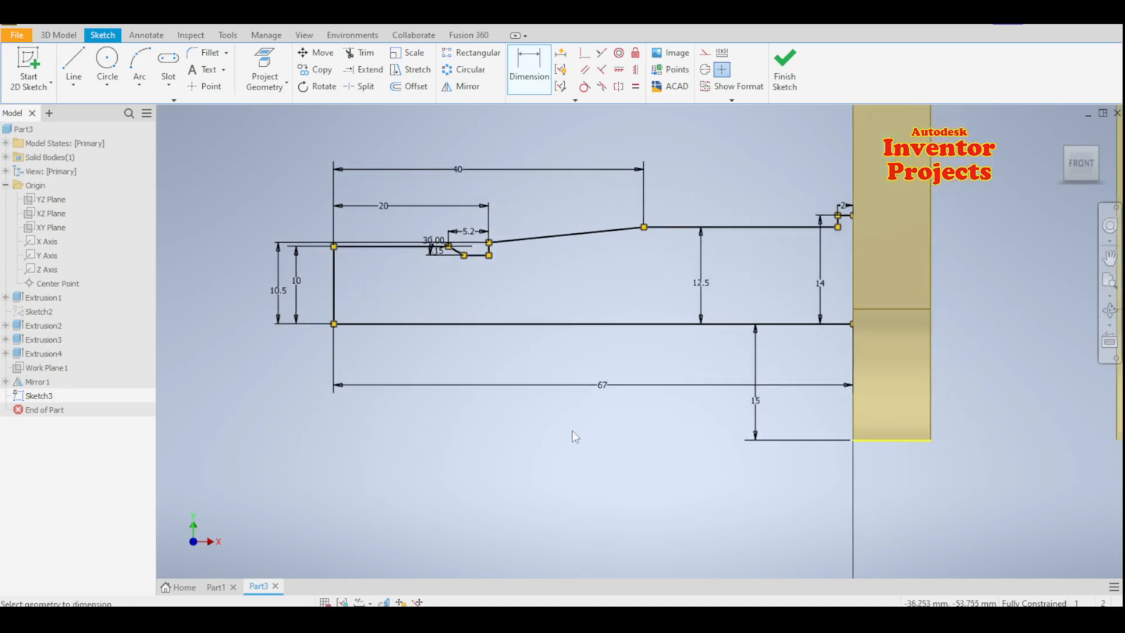
{"action": "left_click", "coordinate": [785, 69]}
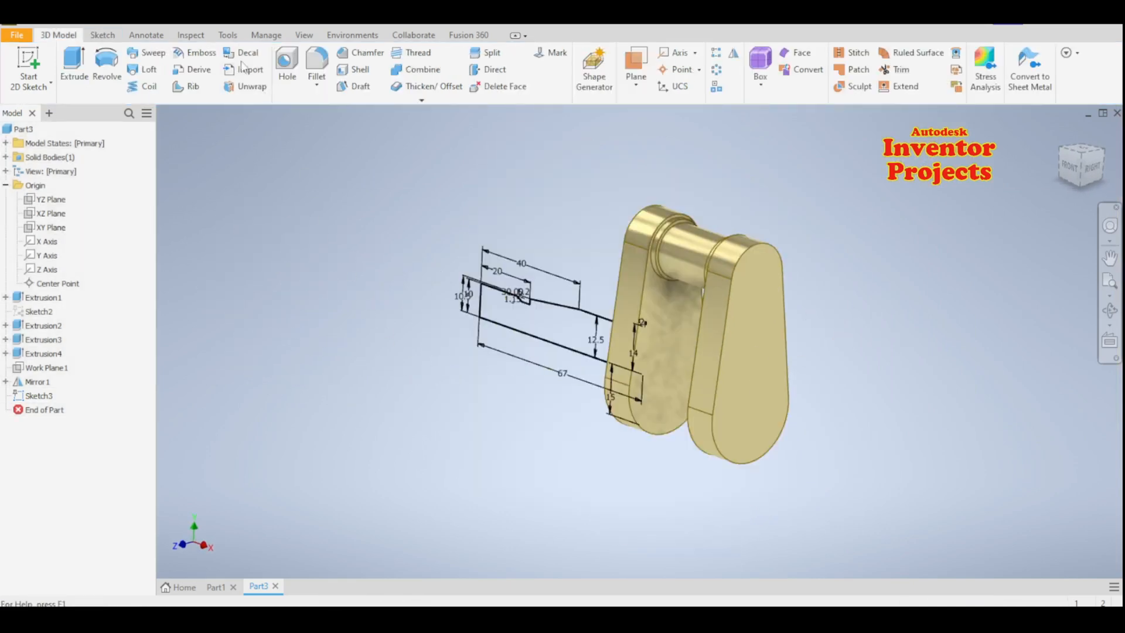
{"action": "left_click", "coordinate": [109, 70]}
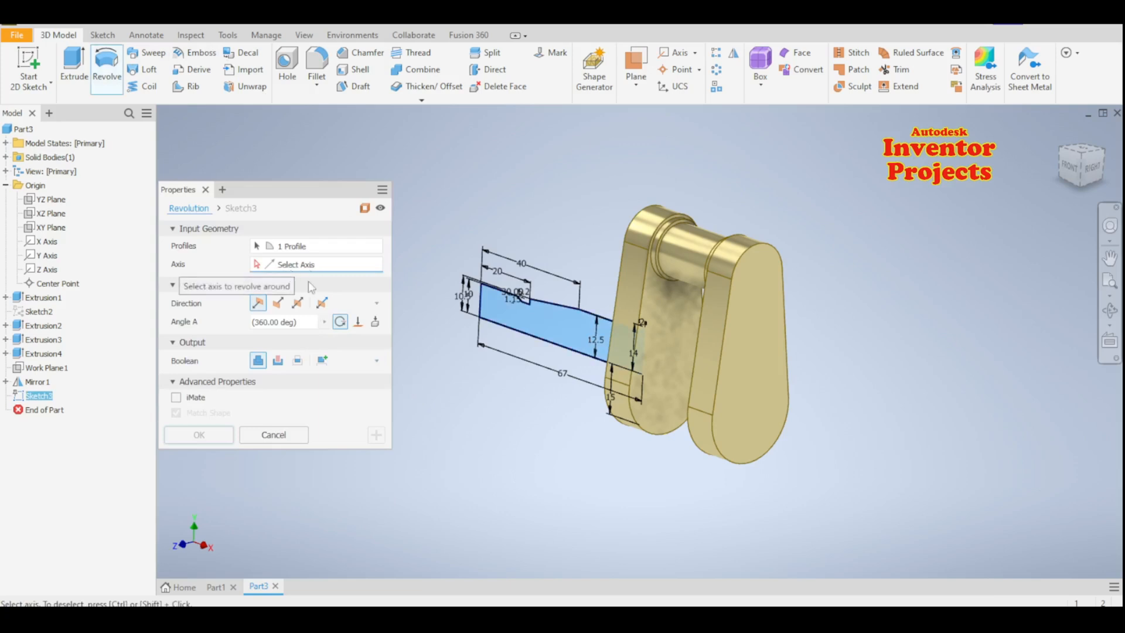
{"action": "left_click", "coordinate": [525, 338]}
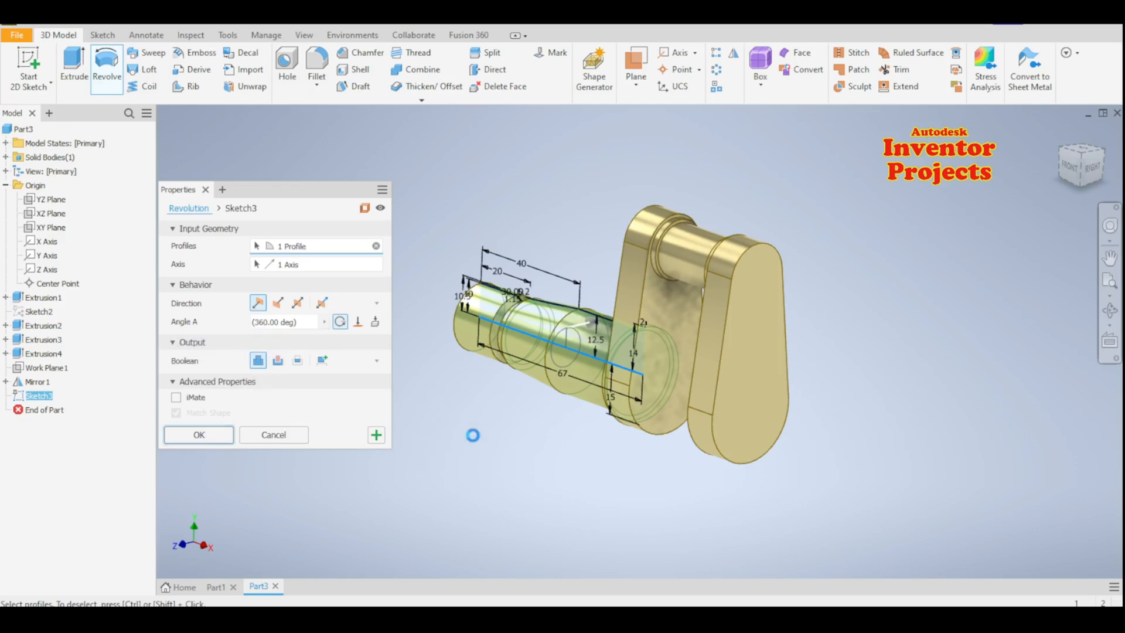
{"action": "key", "text": "Return"}
Start a new sketch on the XY Plane and slice the graphics at the sketch plane.
{"action": "middle_click_drag", "start_coordinate": [483, 432], "coordinate": [531, 433], "text": "shift"}
{"action": "middle_click_drag", "start_coordinate": [695, 449], "coordinate": [641, 452]}
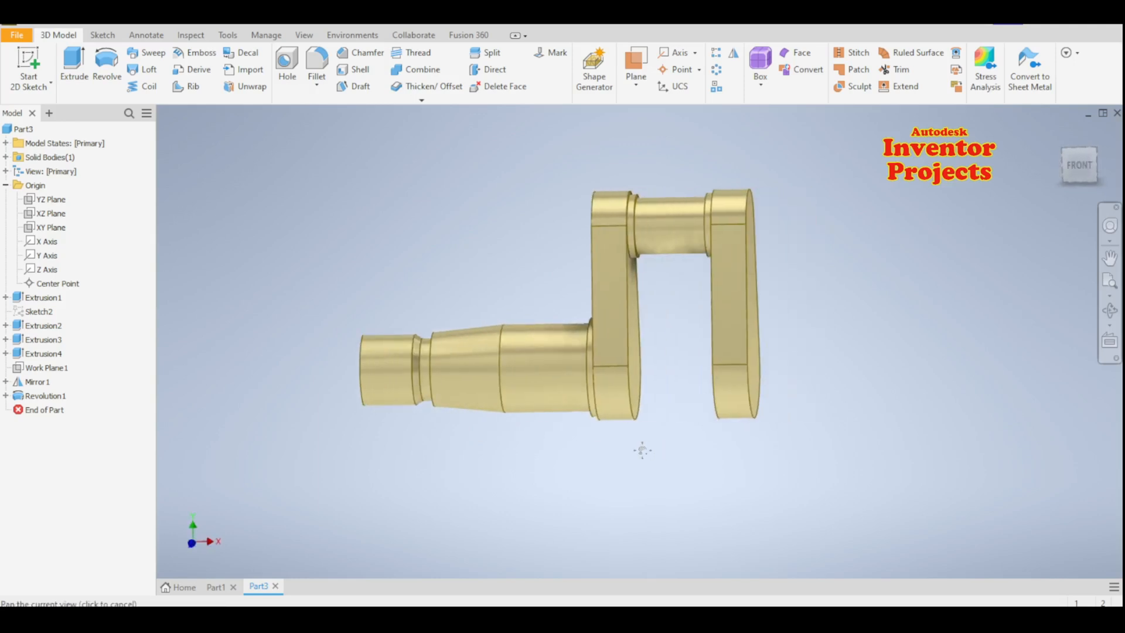
{"action": "left_click", "coordinate": [51, 228]}
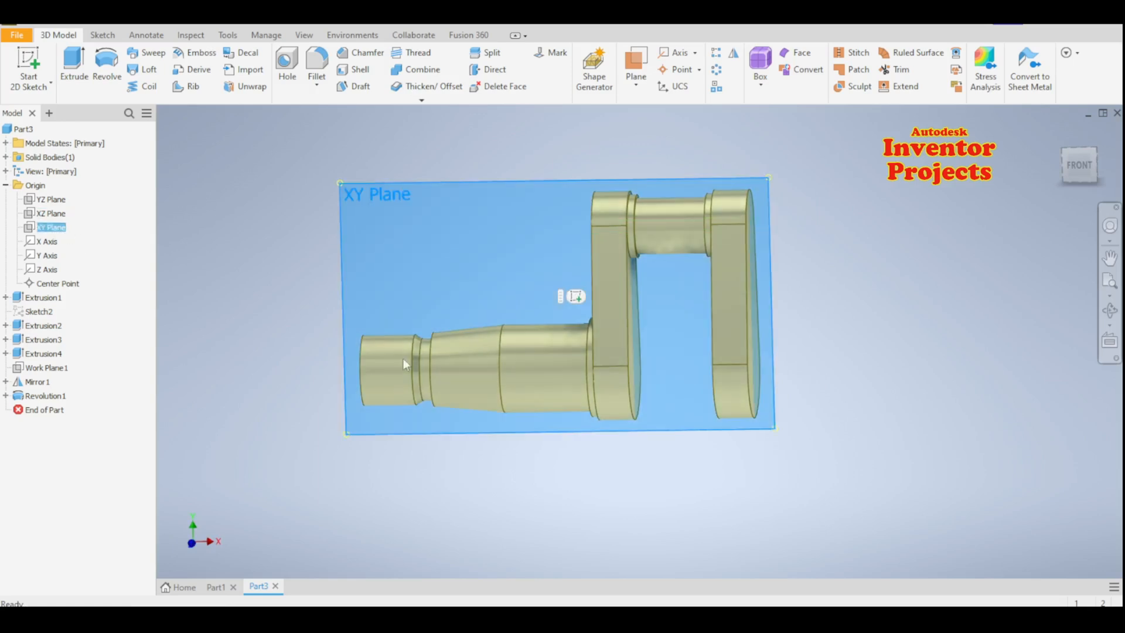
{"action": "left_click", "coordinate": [576, 296]}
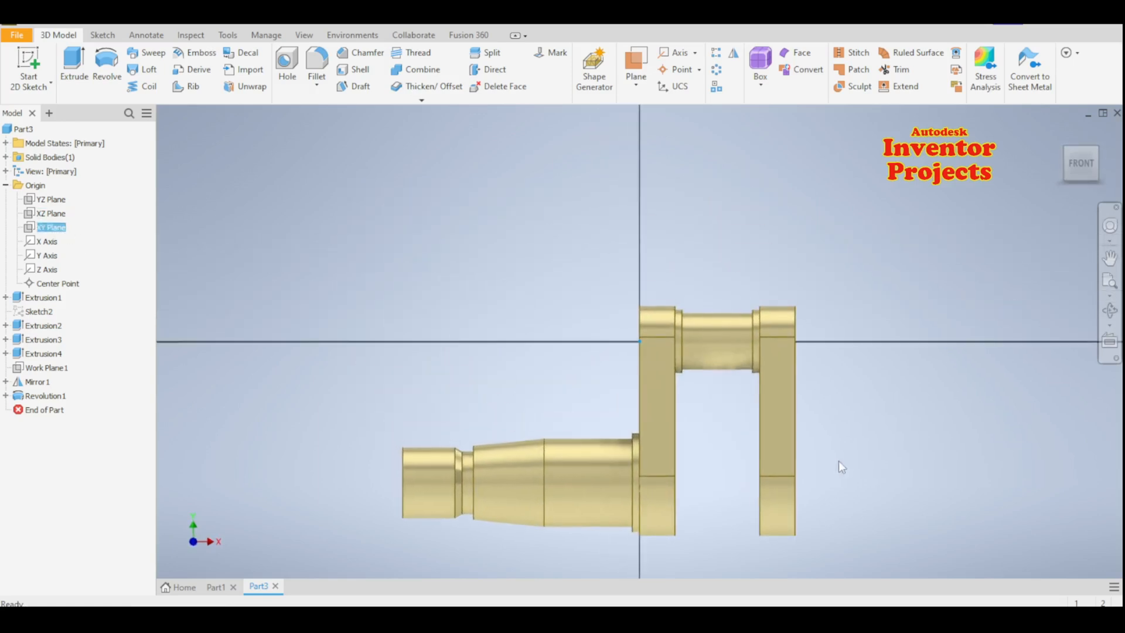
{"action": "mouse_move", "coordinate": [807, 433]}
{"action": "left_mouse_down"}
{"action": "mouse_move", "coordinate": [649, 344]}
{"action": "mouse_move", "coordinate": [616, 305]}
{"action": "left_mouse_up"}
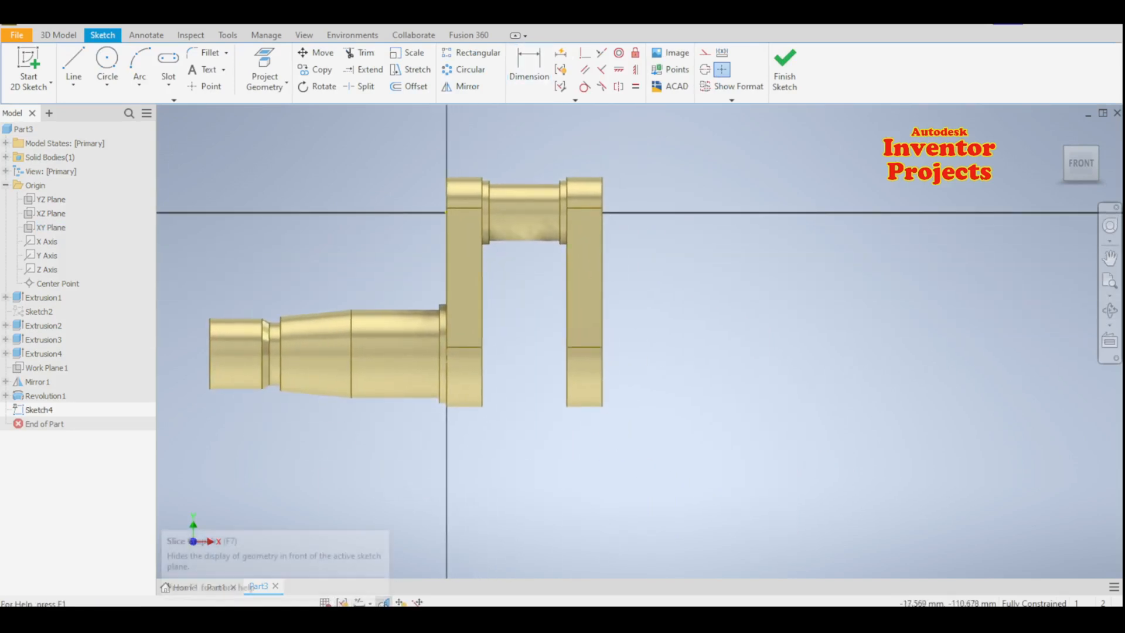
{"action": "left_click", "coordinate": [383, 602]}
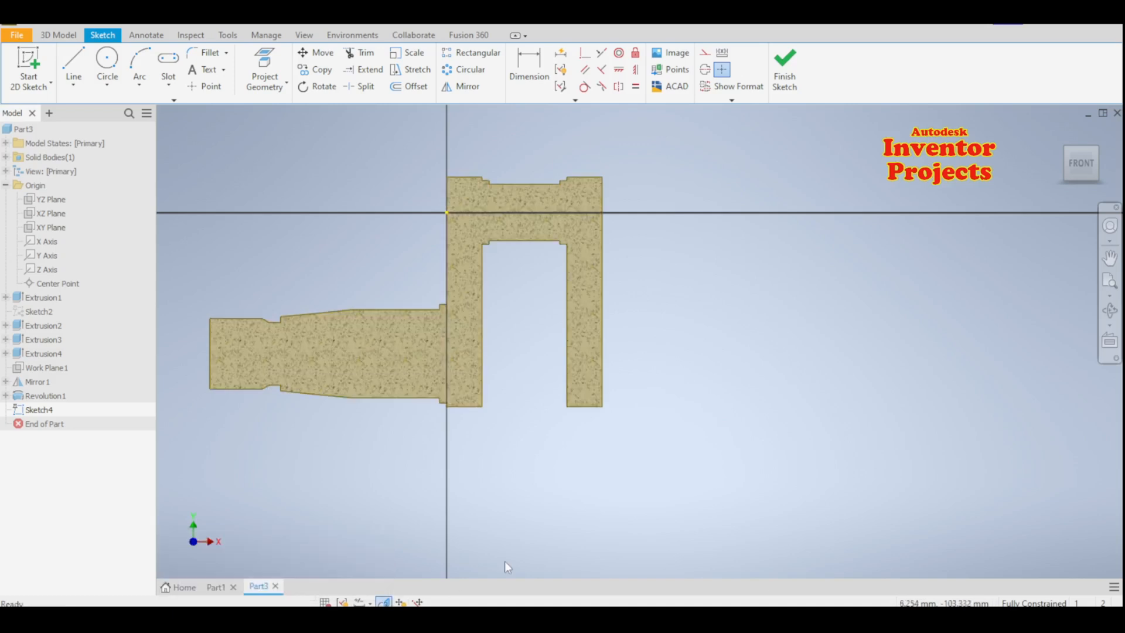
{"action": "key", "text": "F2"}
{"action": "mouse_move", "coordinate": [666, 460]}
{"action": "left_mouse_down"}
{"action": "mouse_move", "coordinate": [640, 460]}
{"action": "mouse_move", "coordinate": [613, 491]}
{"action": "left_mouse_up"}
{"action": "key", "text": "Escape"}
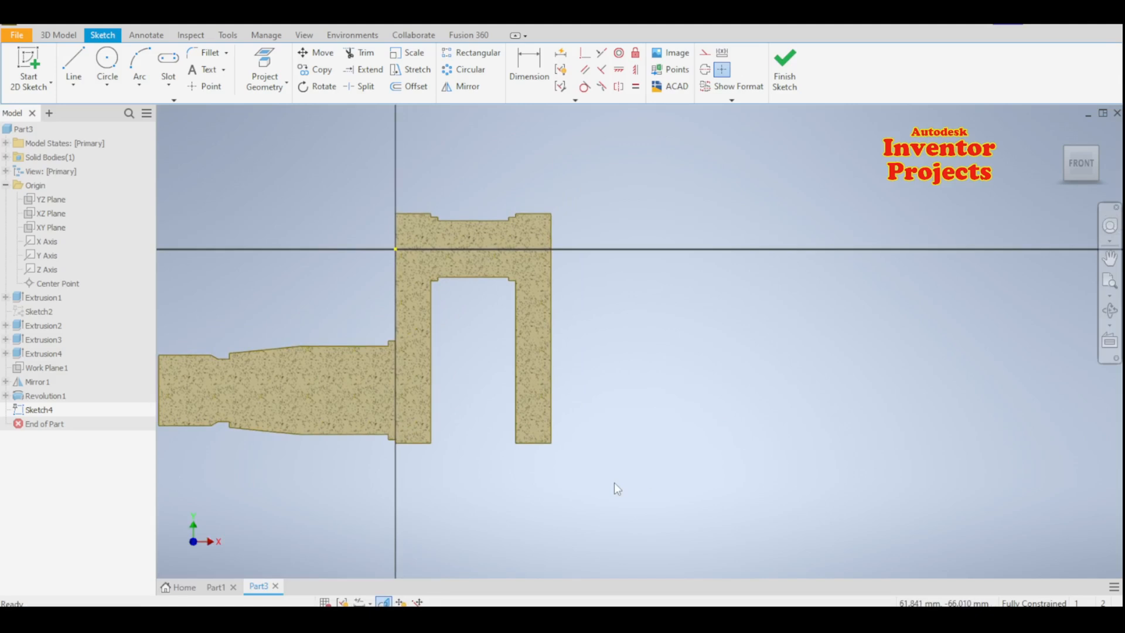
Sketch a horizontal baseline about 134 mm long from the web's outer edge, a vertical end line about 14 mm high, and a 40 mm inward line.
{"action": "left_click", "coordinate": [74, 59]}
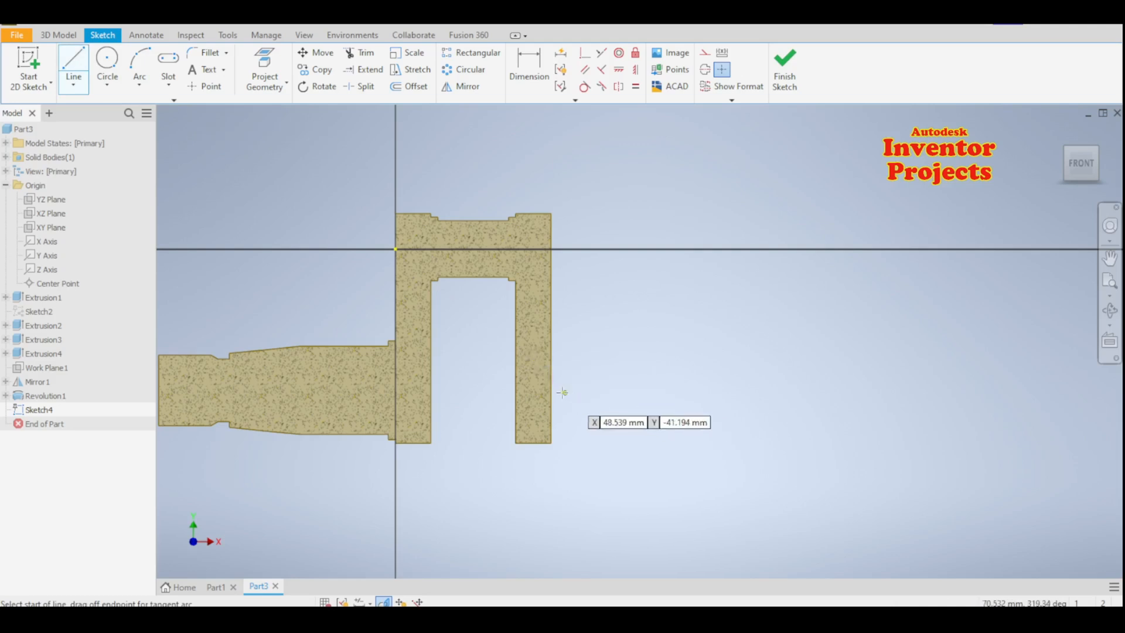
{"action": "mouse_move", "coordinate": [551, 400]}
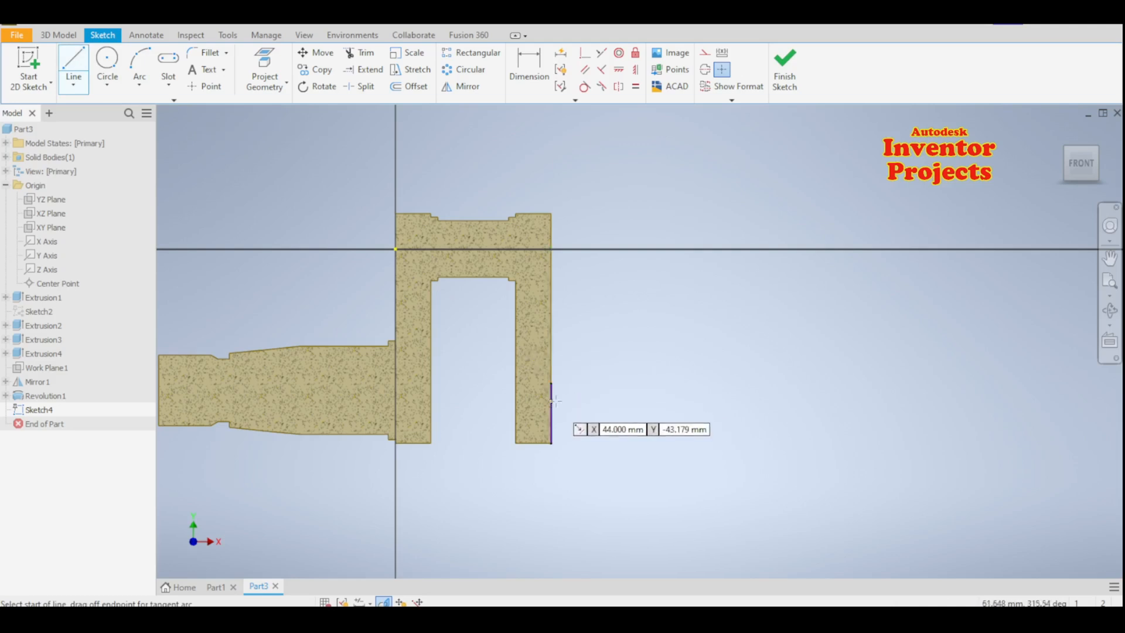
{"action": "left_click", "coordinate": [551, 372]}
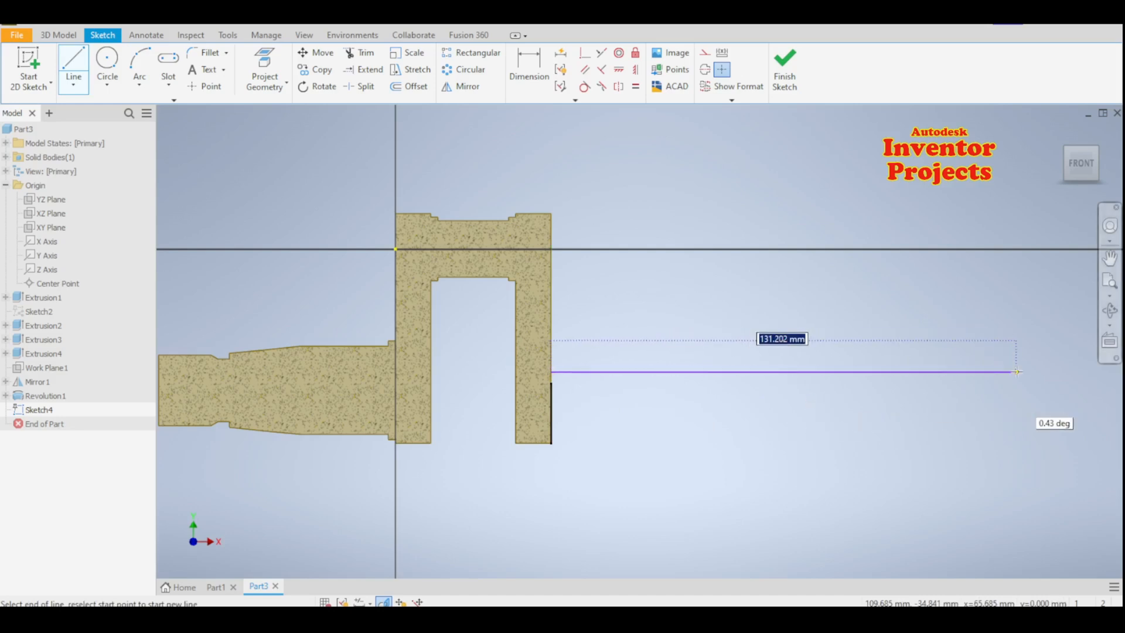
{"action": "middle_click_drag", "start_coordinate": [1015, 371], "coordinate": [940, 384]}
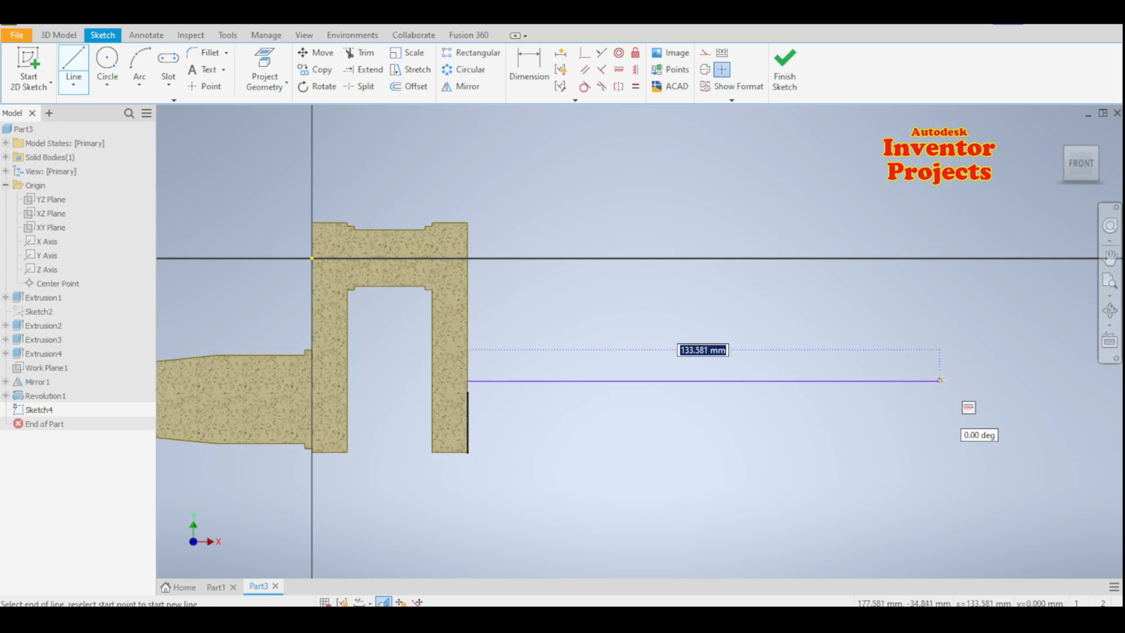
{"action": "left_click", "coordinate": [940, 382]}
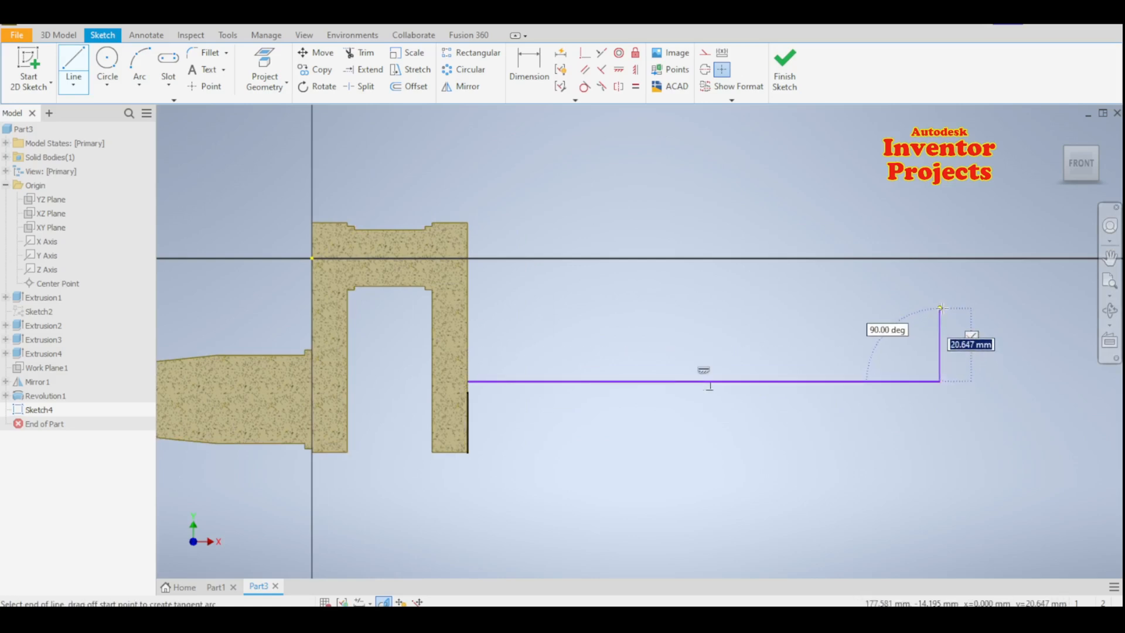
{"action": "left_click", "coordinate": [940, 332]}
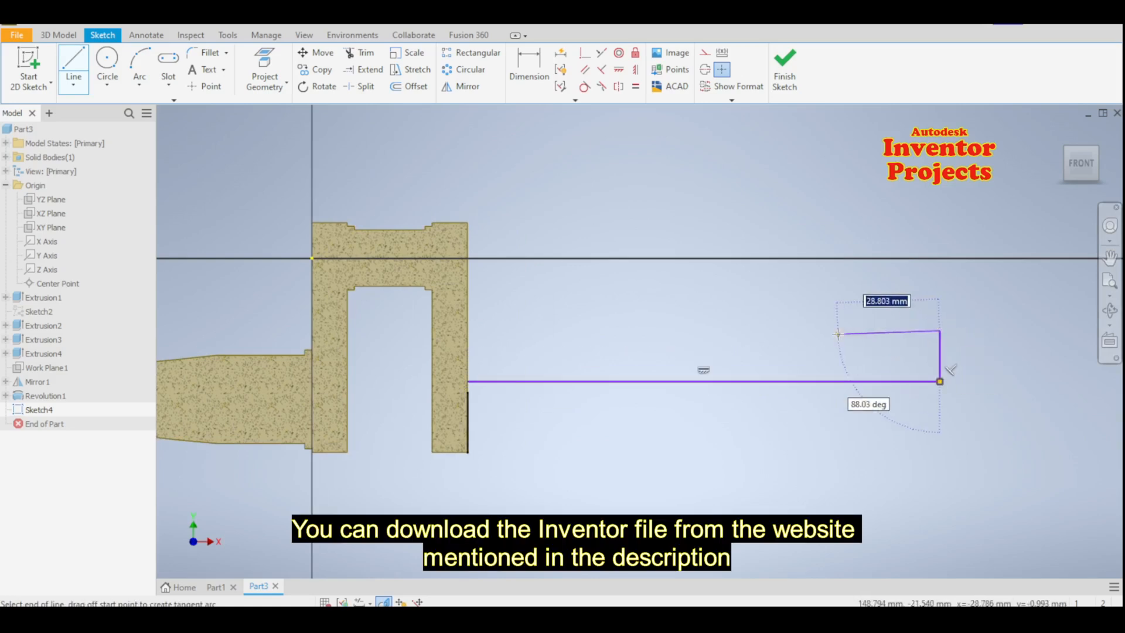
{"action": "left_click", "coordinate": [800, 331]}
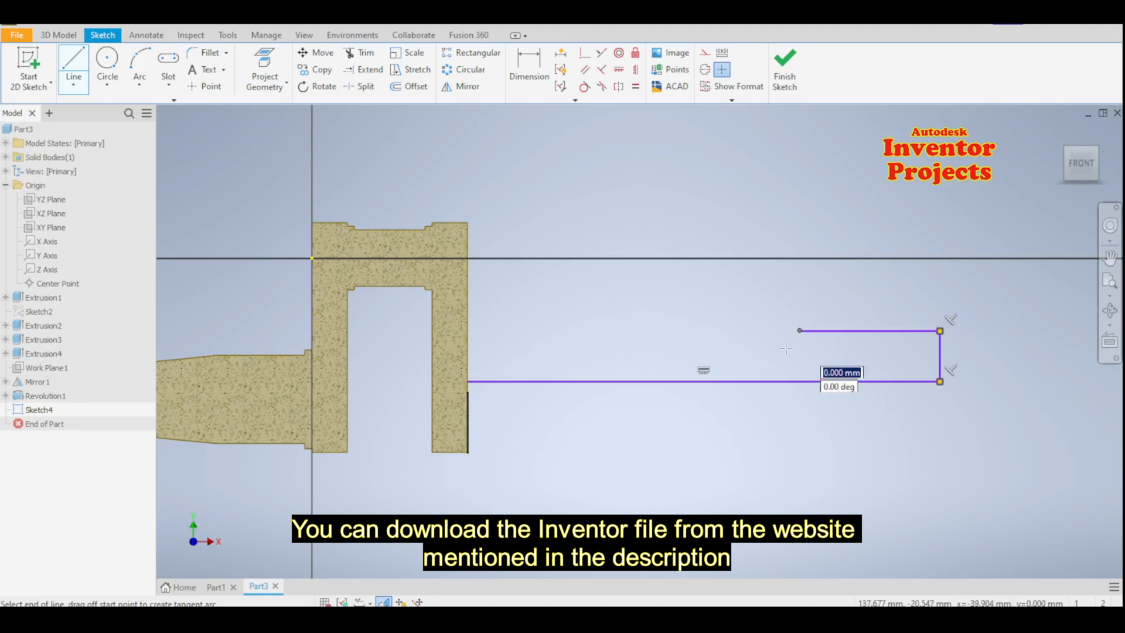
Continue the profile with a groove of a slanted line, a floor about 10 mm long and a wall about 9 mm high, plus a 60 mm horizontal line.
{"action": "left_click", "coordinate": [782, 351]}
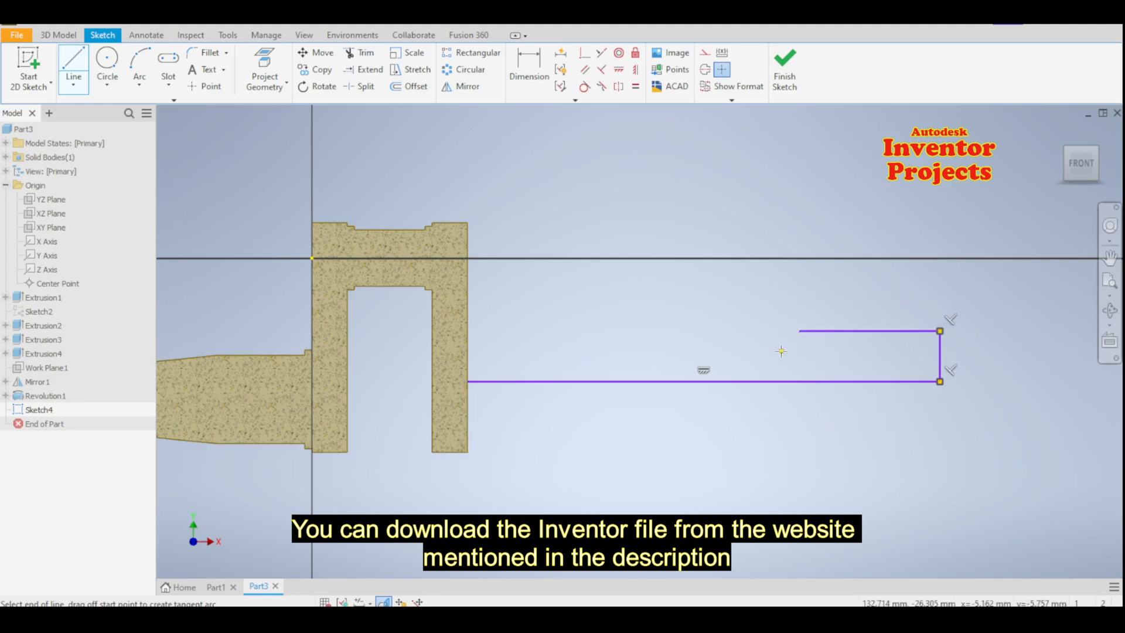
{"action": "left_click", "coordinate": [747, 351]}
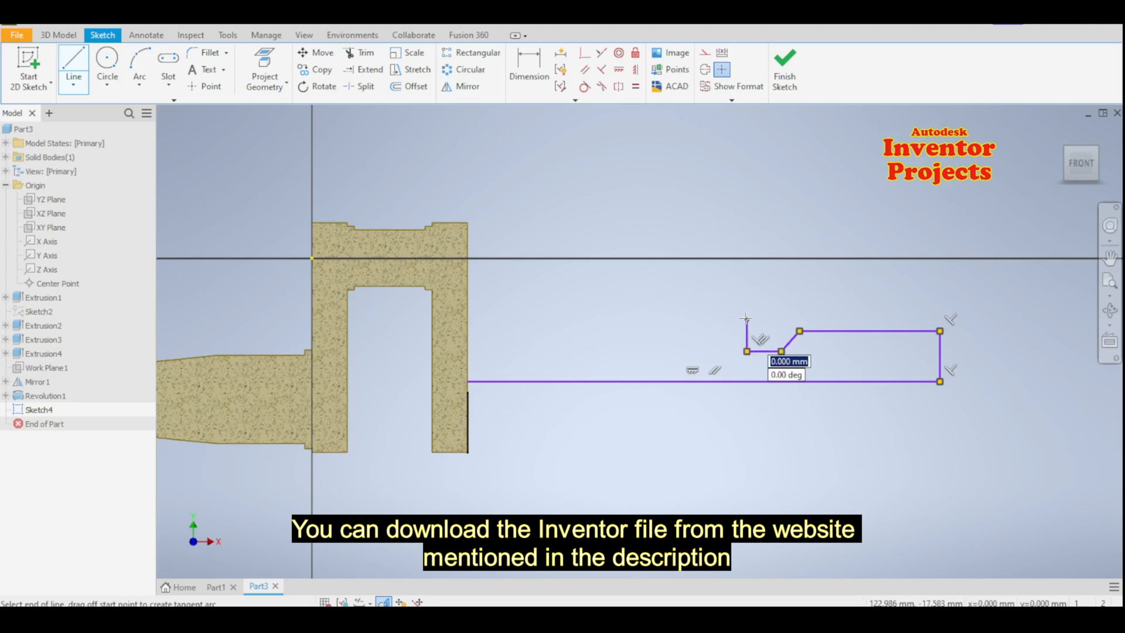
{"action": "left_click", "coordinate": [746, 320]}
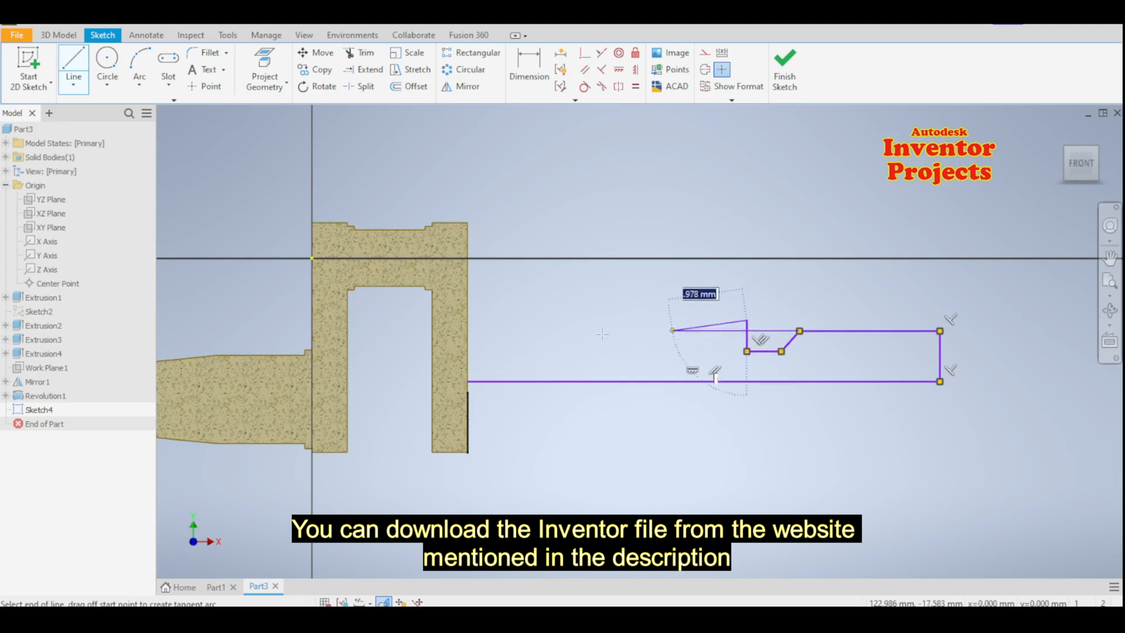
{"action": "left_click", "coordinate": [534, 320]}
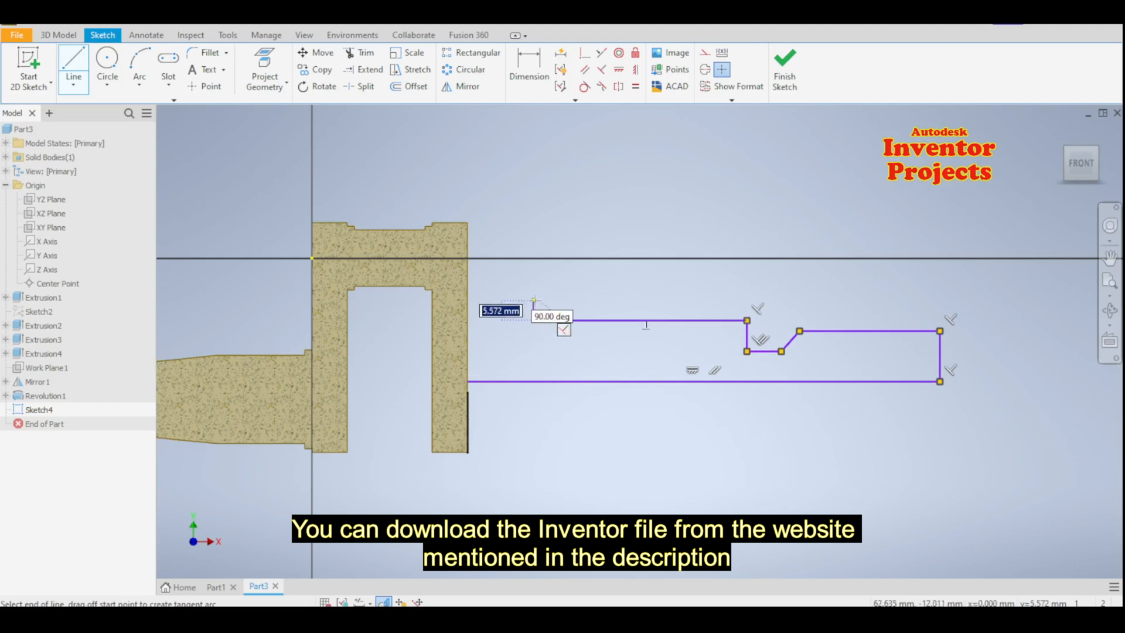
Add two stepped shoulders, about 15 mm and 4 mm long, up to the web's outer edge and close the profile at the baseline's start.
{"action": "left_click", "coordinate": [534, 300]}
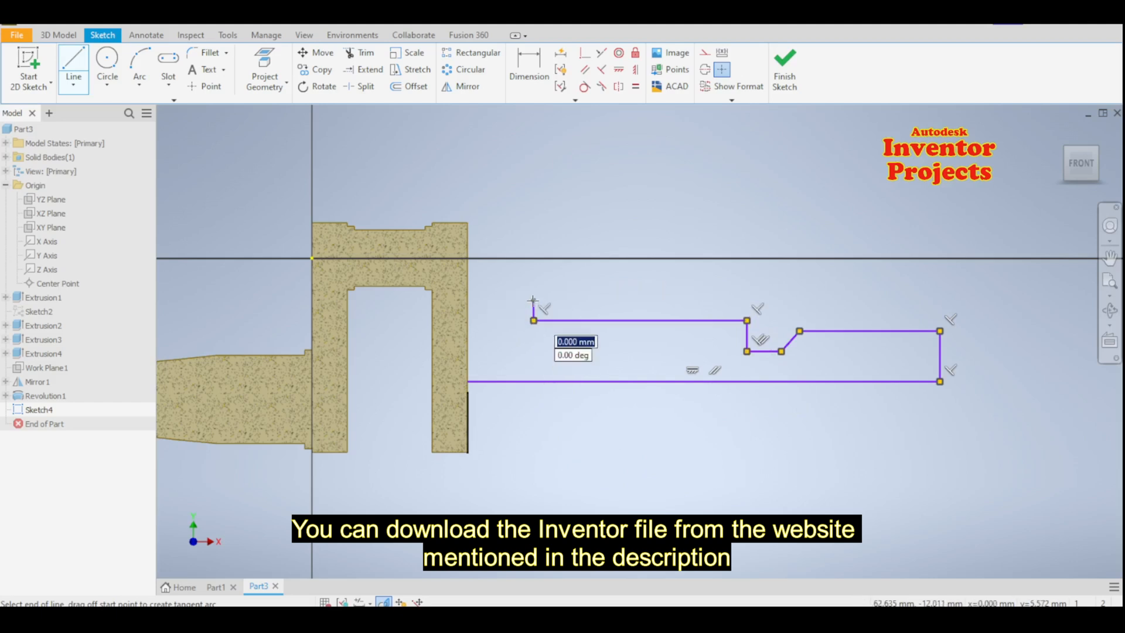
{"action": "left_click", "coordinate": [481, 301]}
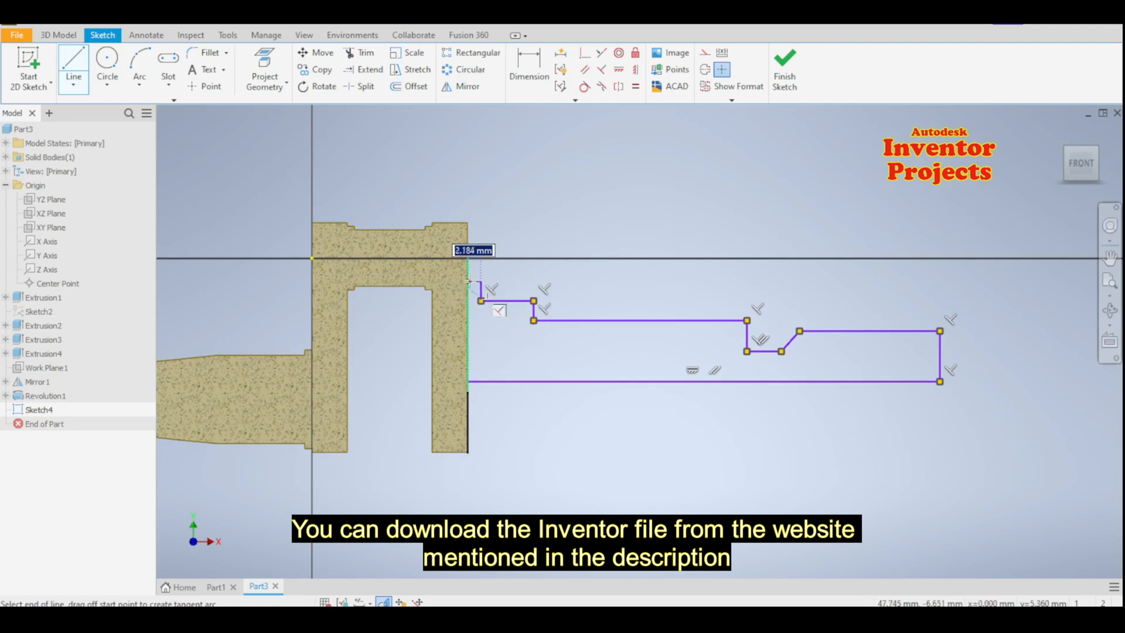
{"action": "left_click", "coordinate": [481, 282]}
{"action": "left_click", "coordinate": [468, 282]}
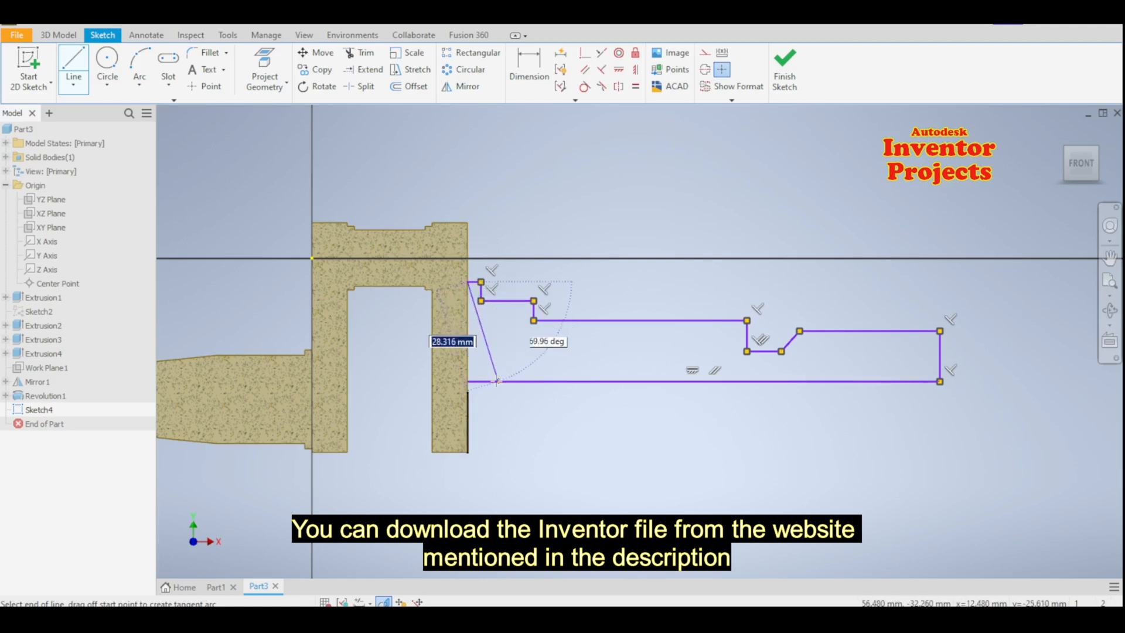
{"action": "left_click", "coordinate": [468, 382]}
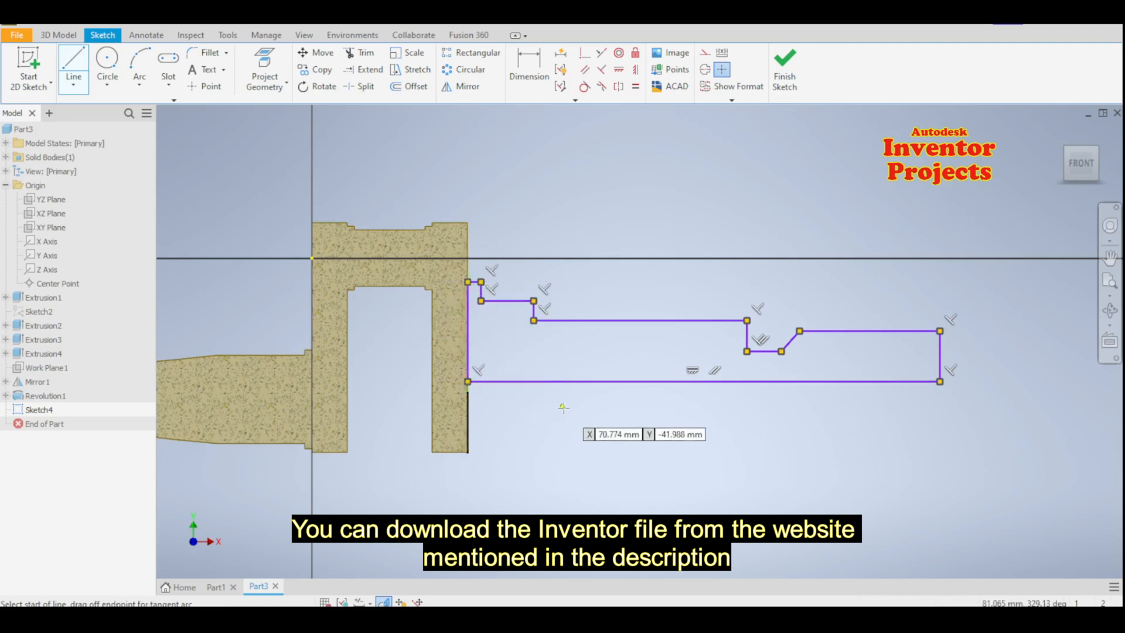
{"action": "key", "text": "Escape"}
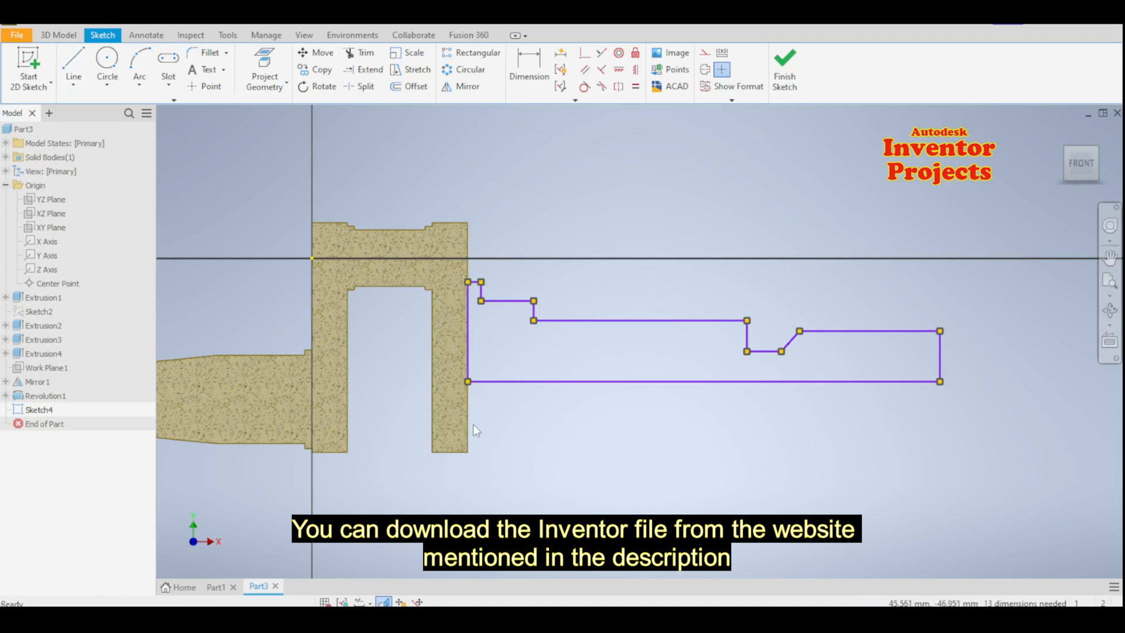
{"action": "right_click", "coordinate": [468, 420]}
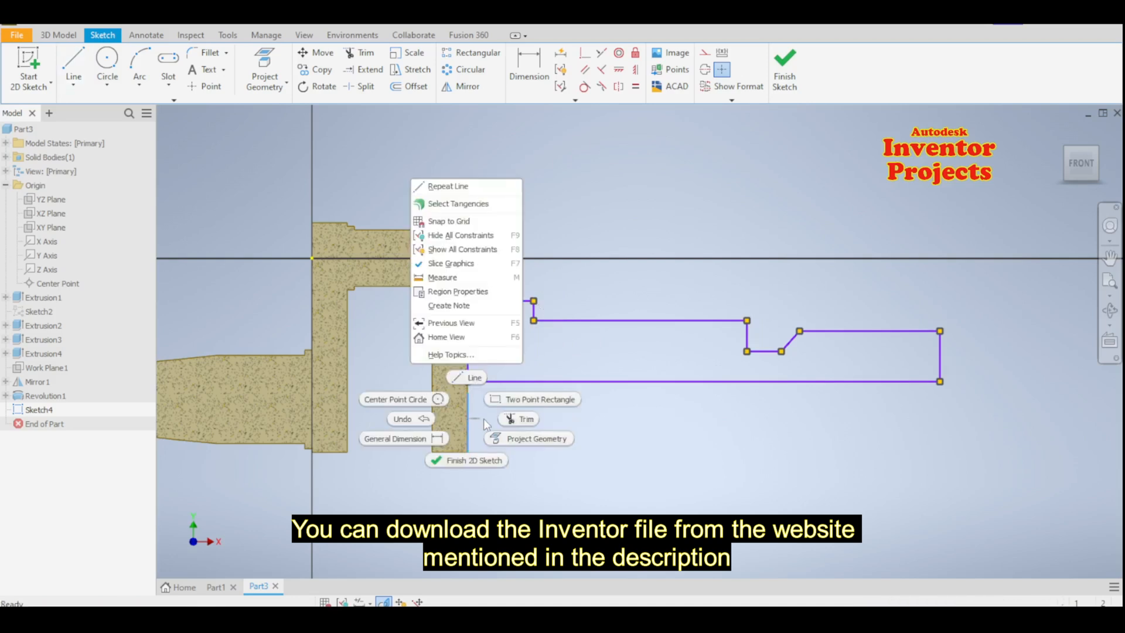
{"action": "left_click", "coordinate": [632, 431]}
Dimension the overall length from the finished shaft's free end to the new profile's end line as 175 mm.
{"action": "mouse_move", "coordinate": [774, 413]}
{"action": "middle_mouse_down"}
{"action": "mouse_move", "coordinate": [756, 404]}
{"action": "mouse_move", "coordinate": [824, 407]}
{"action": "middle_mouse_up"}
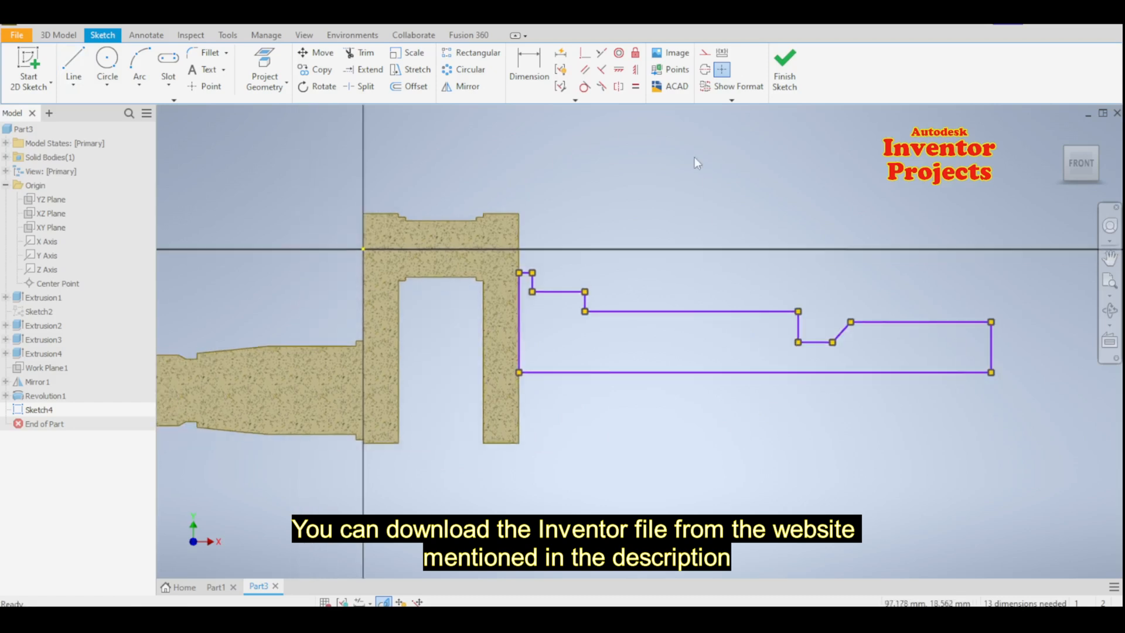
{"action": "left_click", "coordinate": [533, 63]}
{"action": "scroll", "coordinate": [775, 388], "scroll_direction": "down", "scroll_amount": 3}
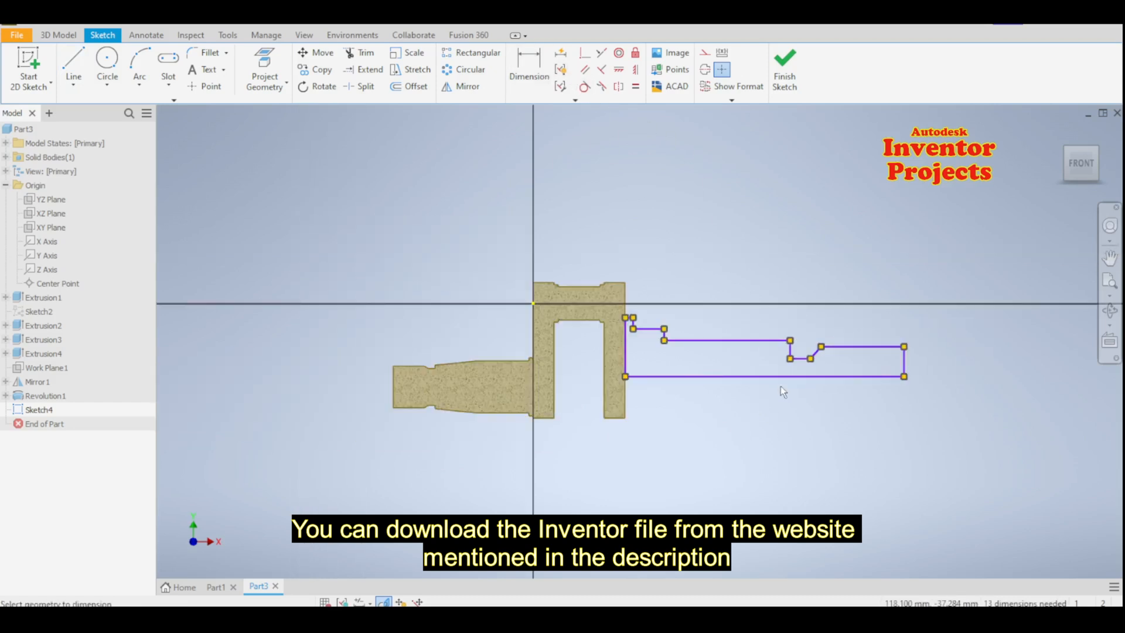
{"action": "left_click", "coordinate": [392, 398]}
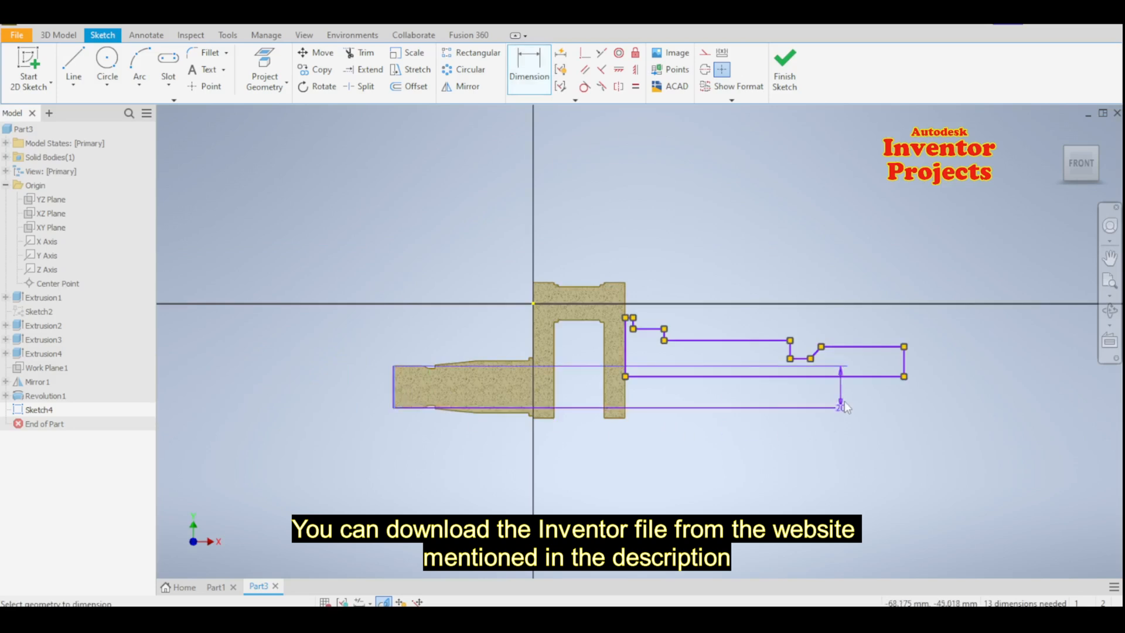
{"action": "left_click", "coordinate": [905, 375]}
{"action": "left_click", "coordinate": [653, 468]}
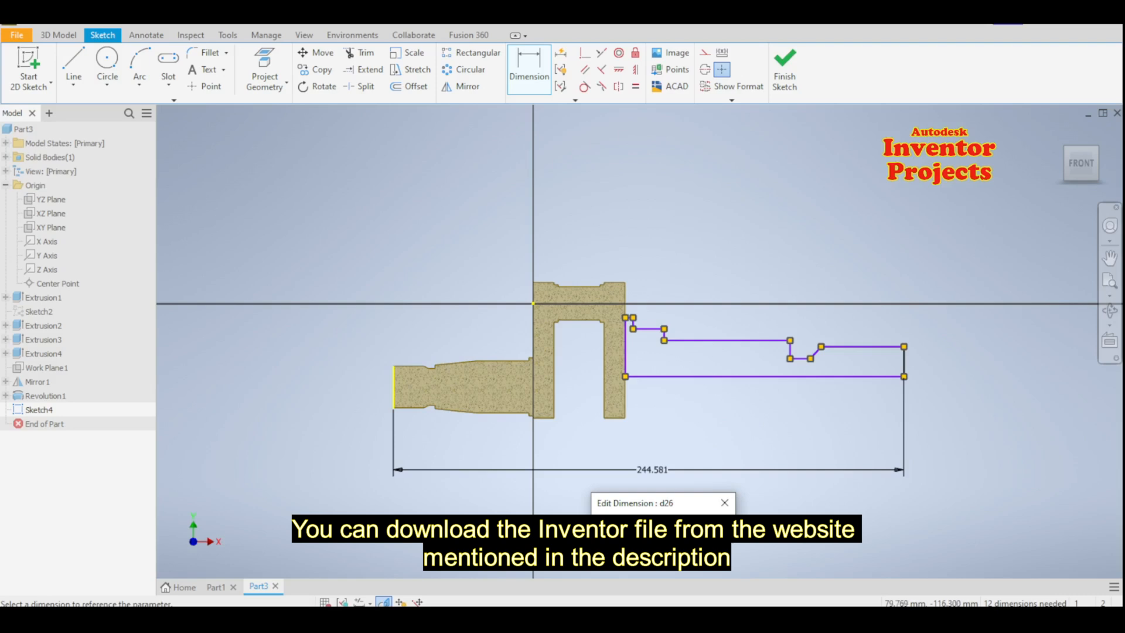
{"action": "type", "text": "175"}
{"action": "key", "text": "Return"}
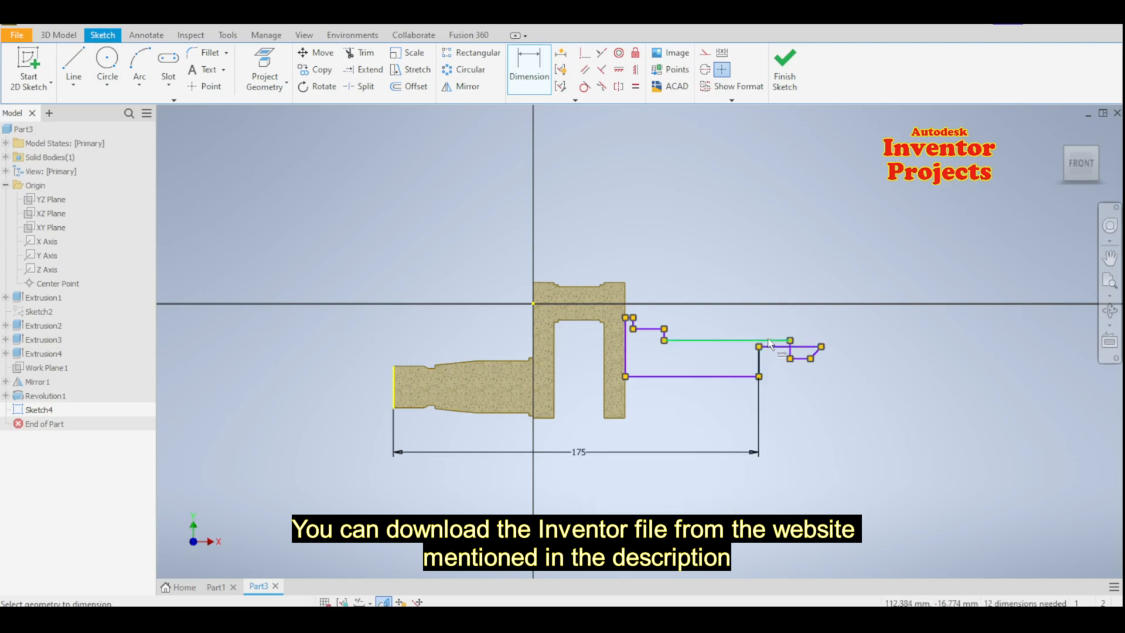
Move the groove's vertical wall and slanted line toward the web, placing the wall about 21 mm inboard of the profile's end line.
{"action": "scroll", "coordinate": [777, 346], "scroll_direction": "down", "scroll_amount": 2}
{"action": "scroll", "coordinate": [783, 324], "scroll_direction": "up", "scroll_amount": 5}
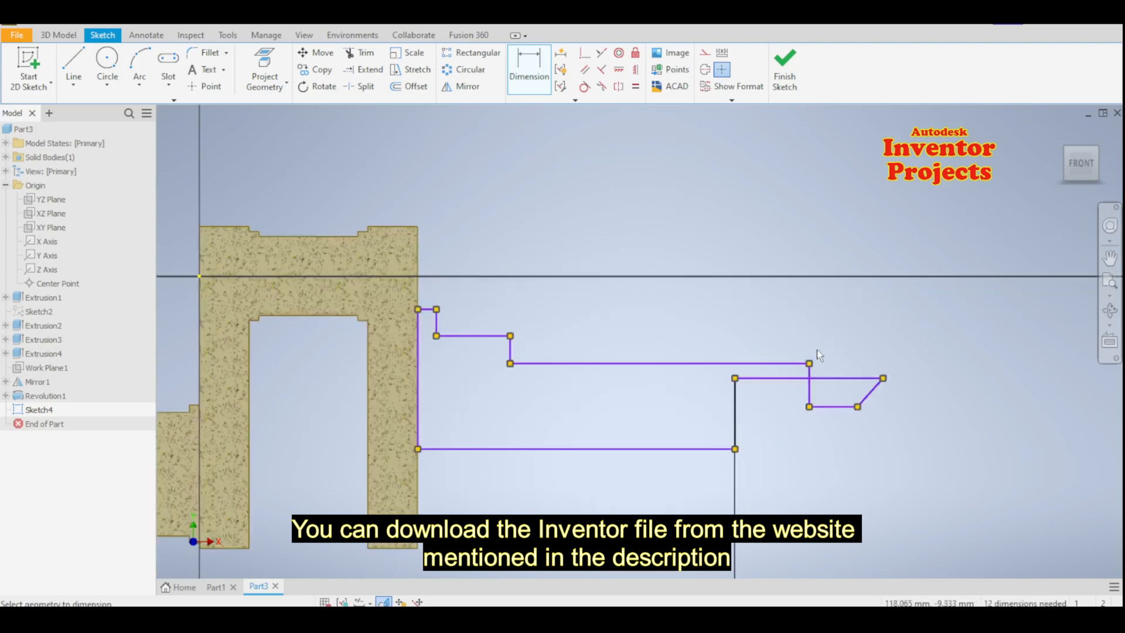
{"action": "left_click", "coordinate": [810, 391]}
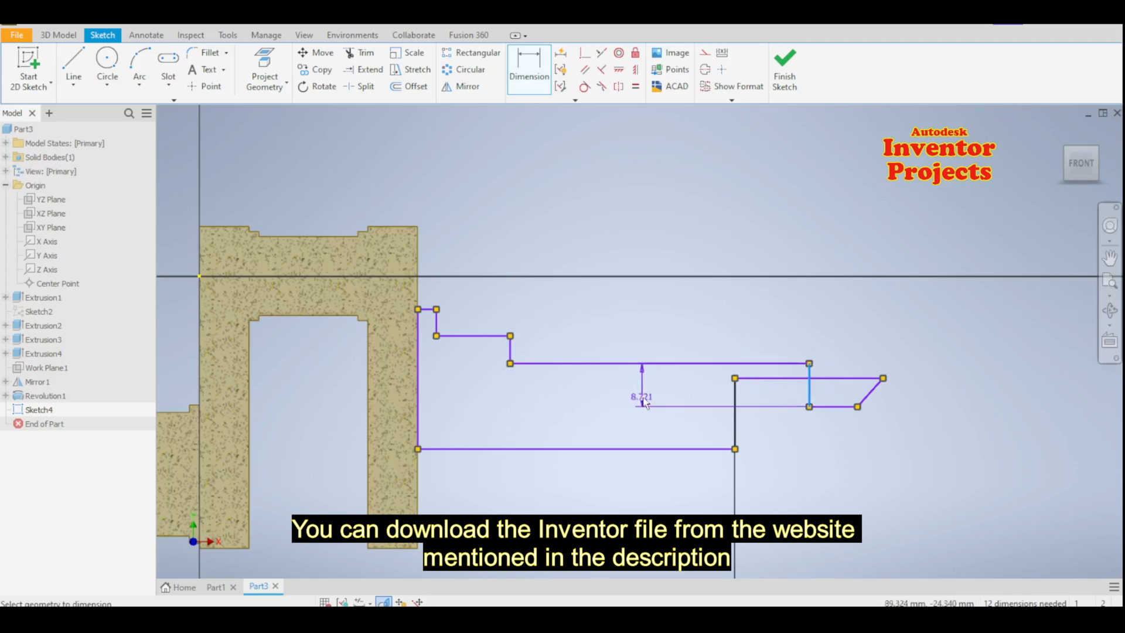
{"action": "key", "text": "Escape"}
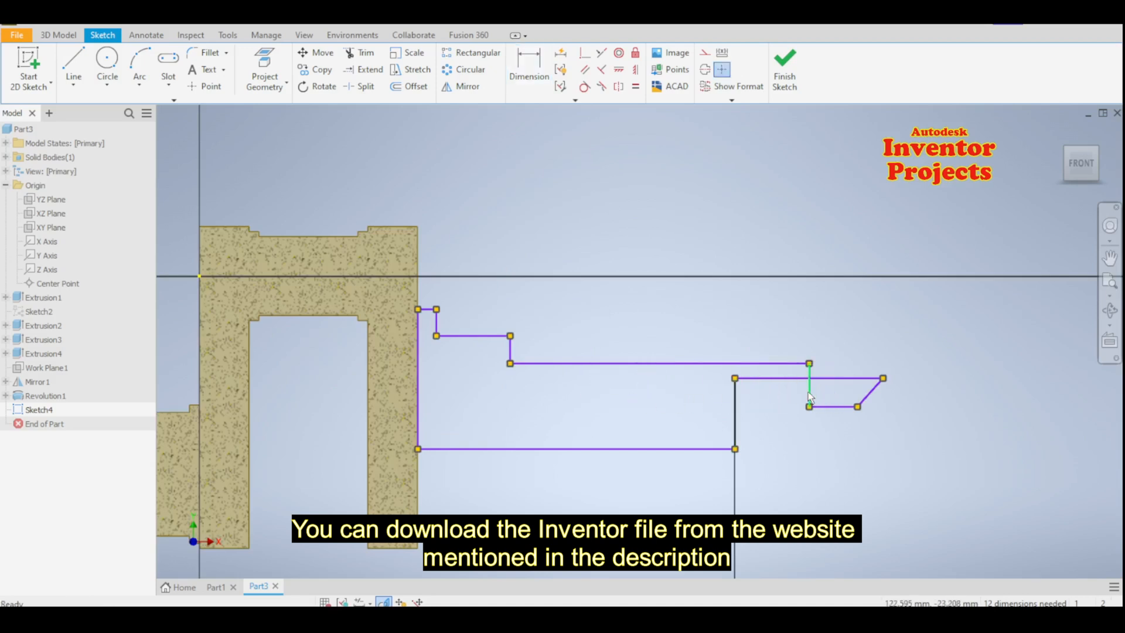
{"action": "left_click_drag", "start_coordinate": [809, 387], "coordinate": [631, 392]}
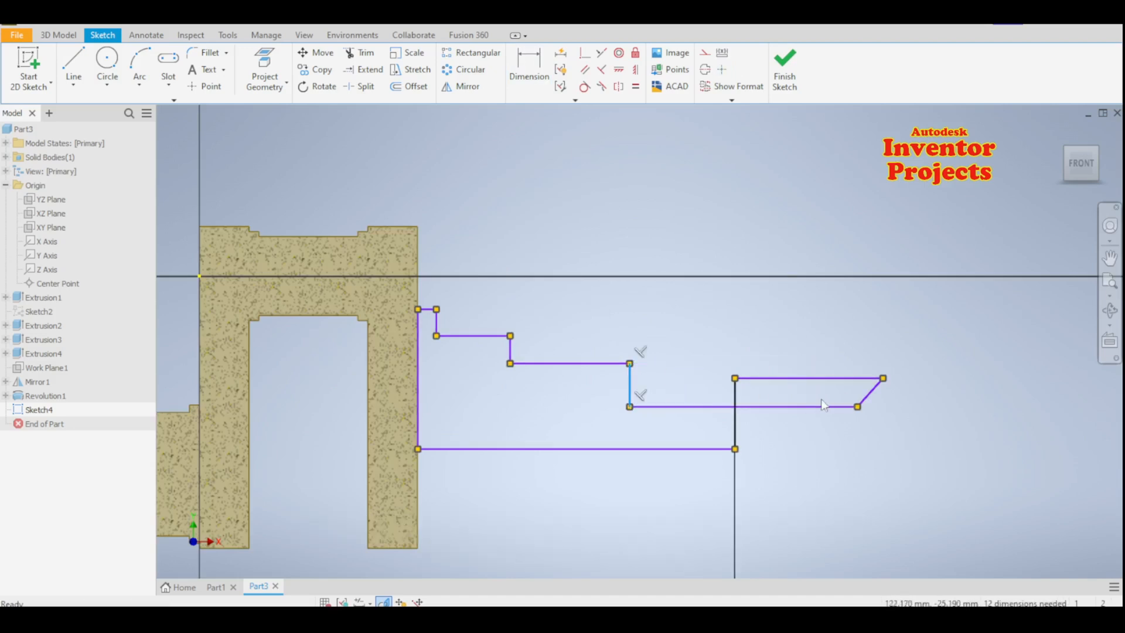
{"action": "left_click_drag", "start_coordinate": [872, 392], "coordinate": [683, 388]}
{"action": "middle_click_drag", "start_coordinate": [819, 409], "coordinate": [874, 376]}
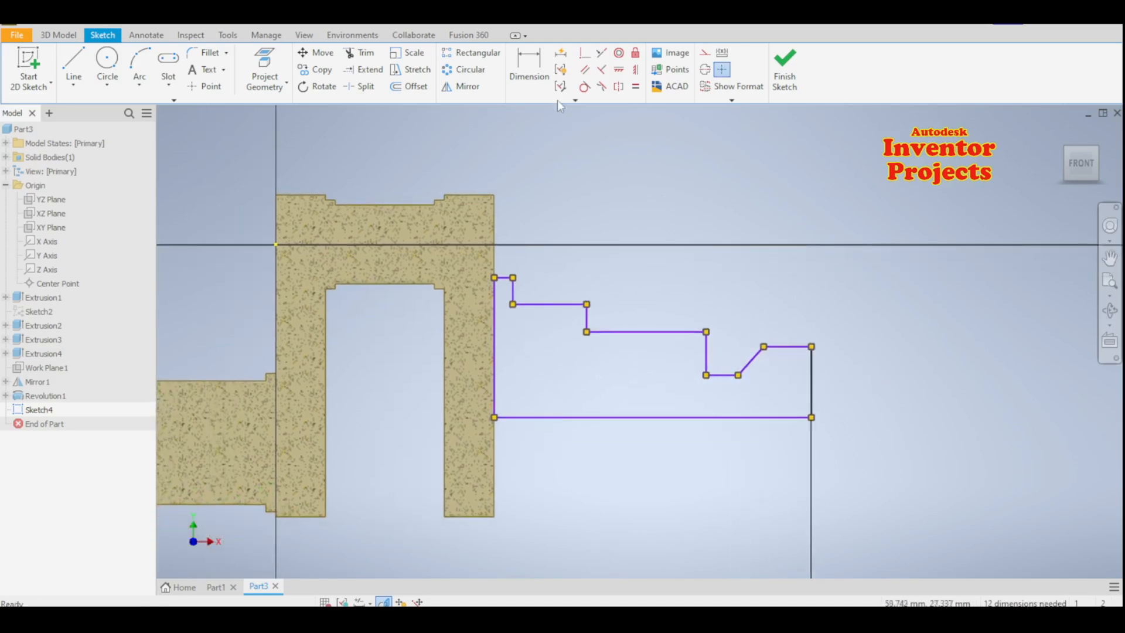
Dimension the height of the profile's vertical end line as 10 mm.
{"action": "key", "text": "d"}
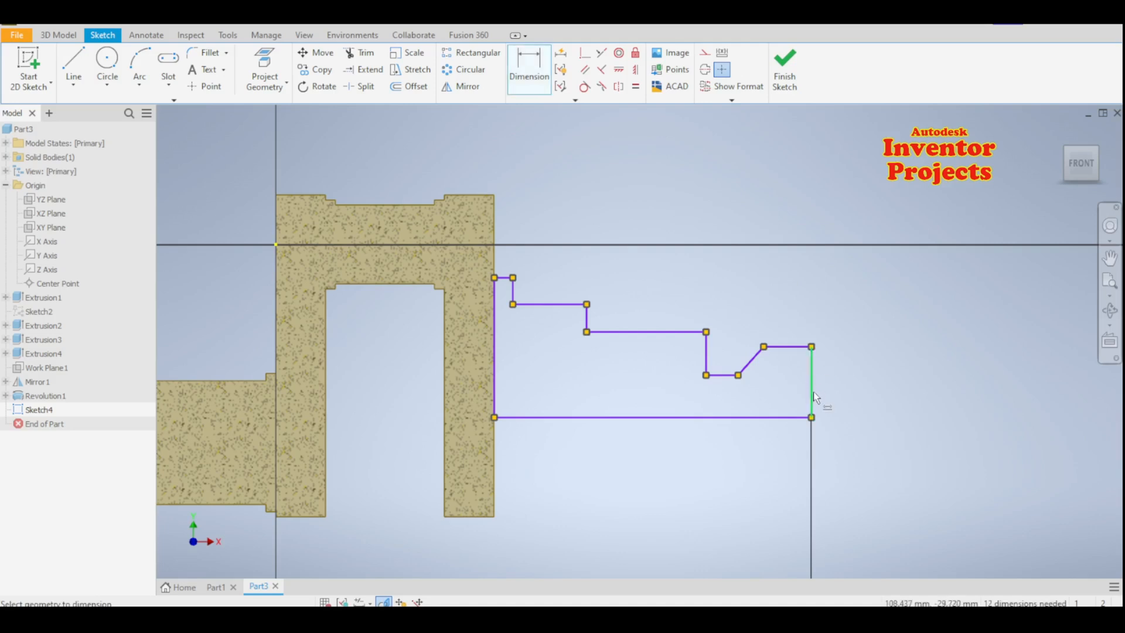
{"action": "left_click", "coordinate": [813, 392]}
{"action": "left_click", "coordinate": [870, 385]}
{"action": "type", "text": "1"}
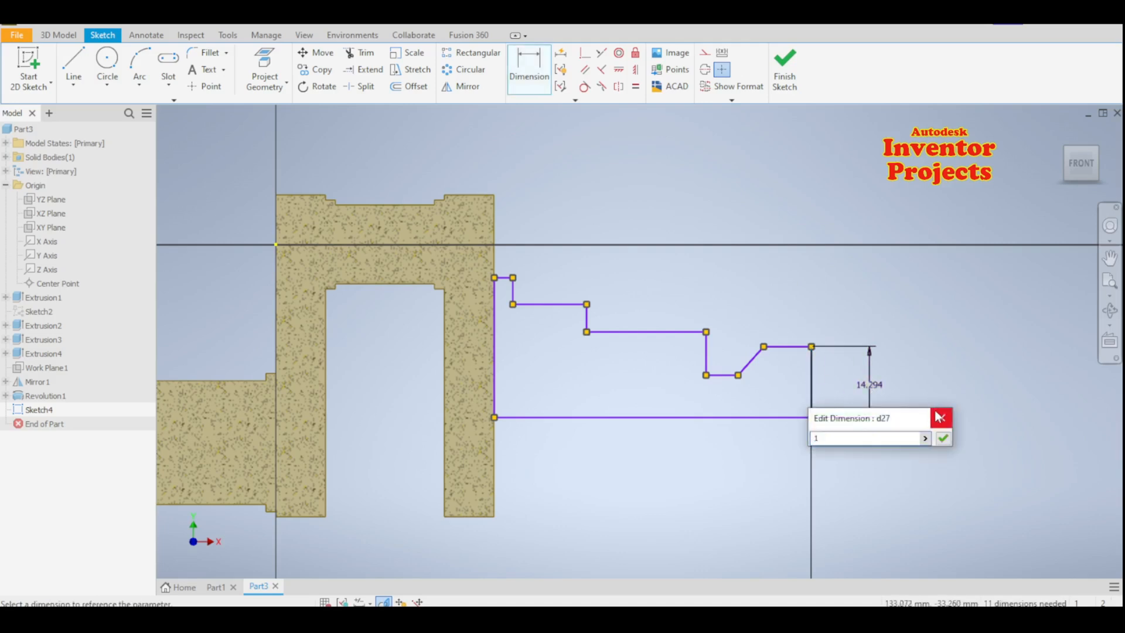
{"action": "type", "text": "0"}
{"action": "key", "text": "Return"}
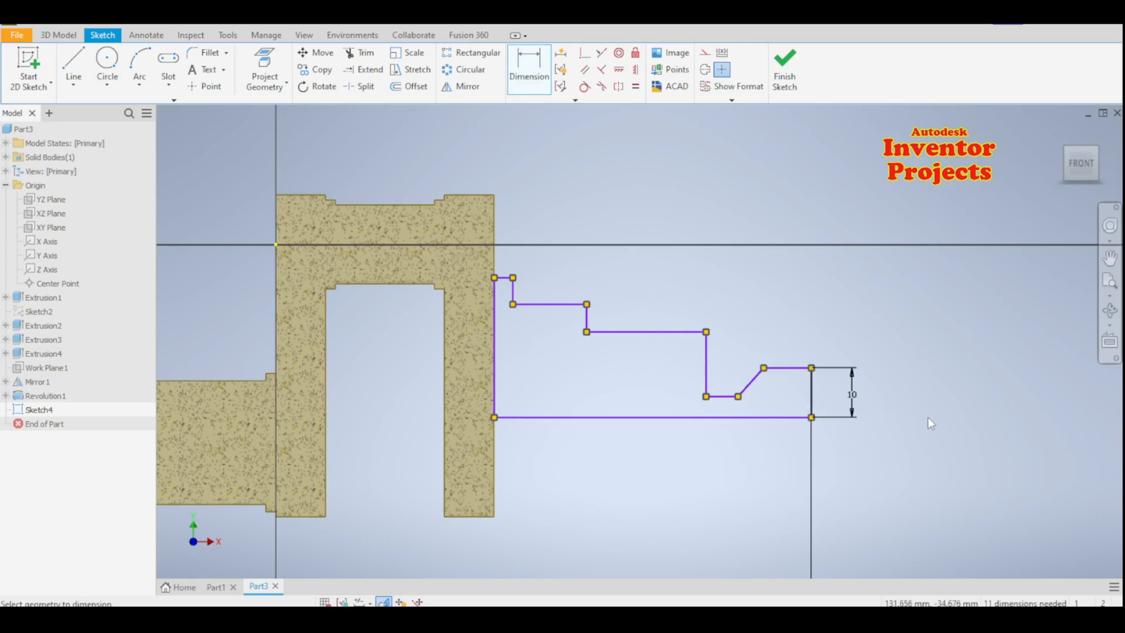
Dimension the horizontal distance between the groove's vertical wall and the profile's end line as 20 mm.
{"action": "middle_click_drag", "start_coordinate": [937, 417], "coordinate": [961, 394]}
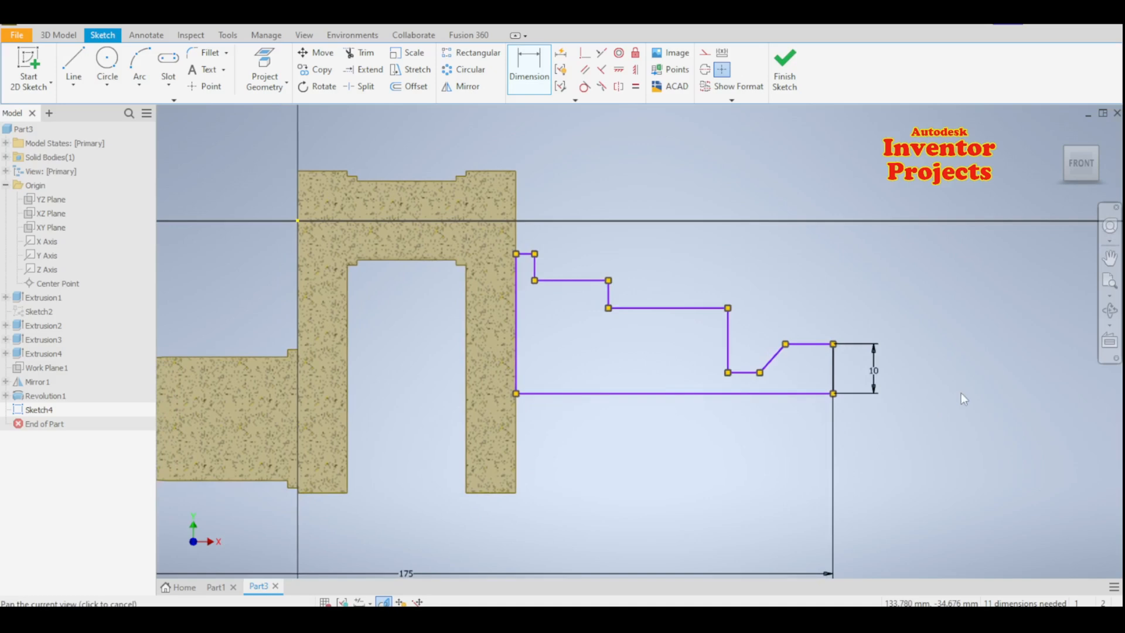
{"action": "left_click", "coordinate": [732, 359]}
{"action": "left_click", "coordinate": [832, 376]}
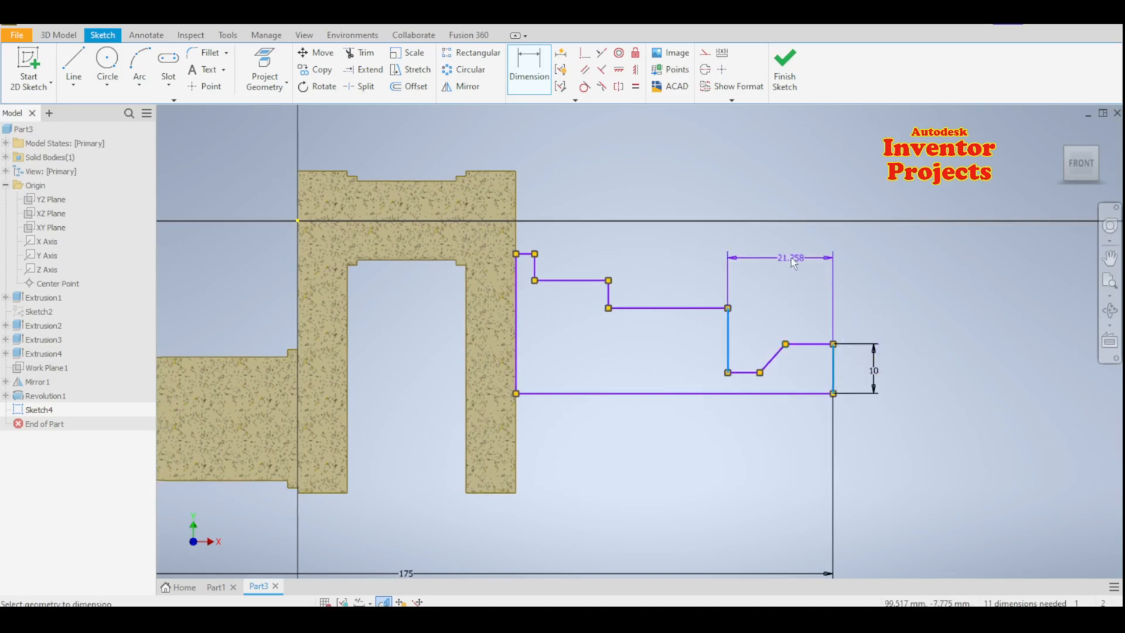
{"action": "left_click", "coordinate": [786, 255]}
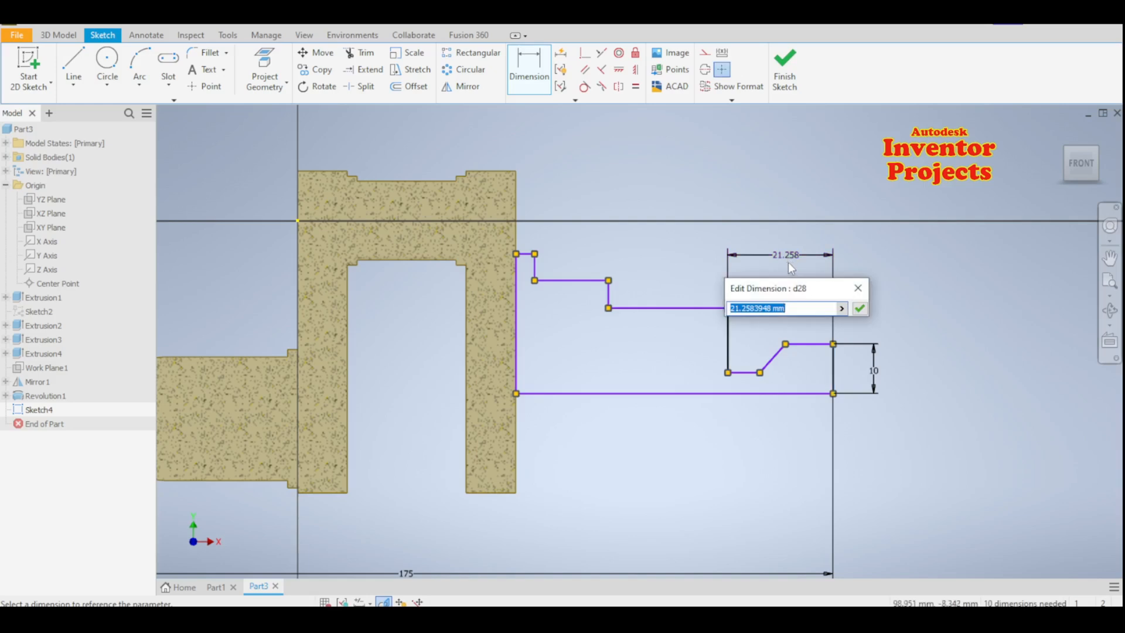
{"action": "type", "text": "20"}
{"action": "key", "text": "Return"}
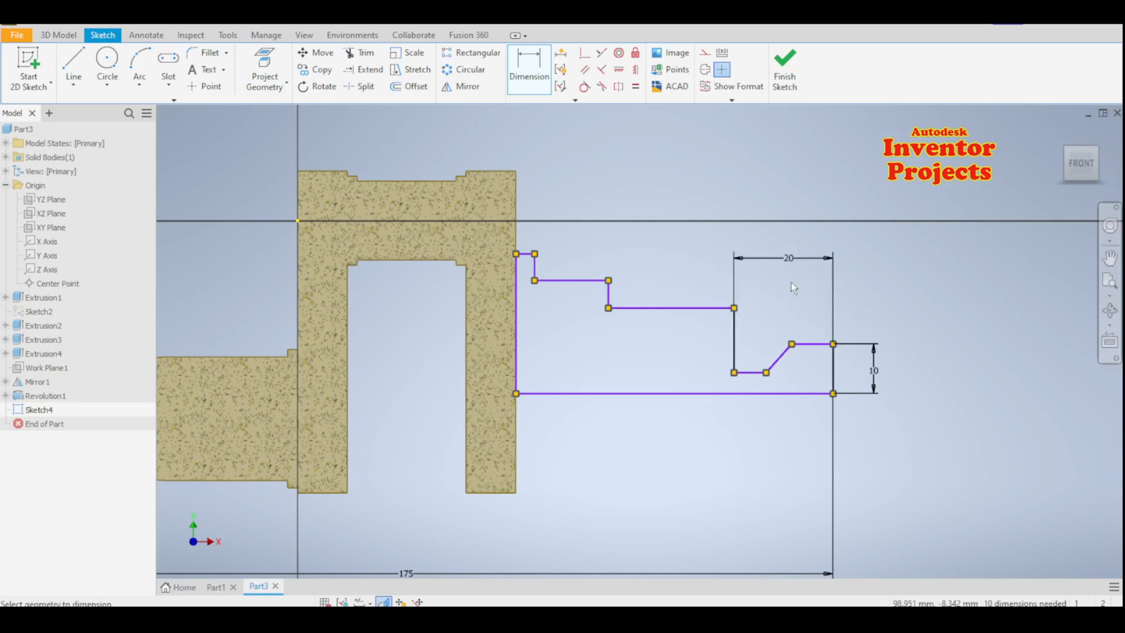
{"action": "scroll", "coordinate": [797, 369], "scroll_direction": "up", "scroll_amount": 3}
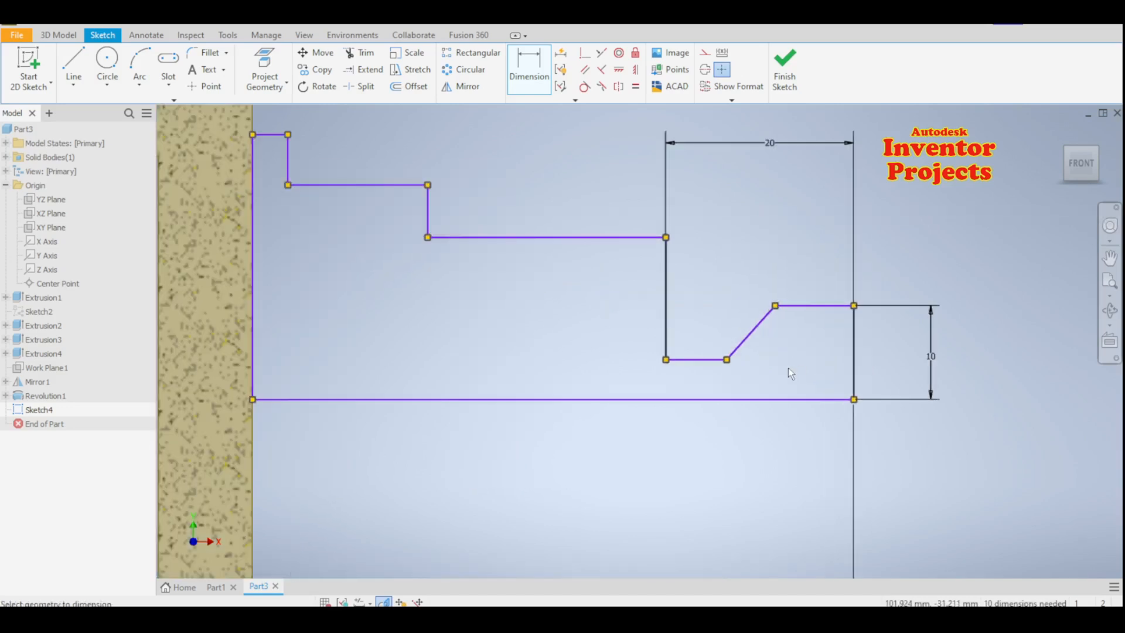
Dimension the vertical offset between the groove floor and the end section's upper line as 1.15 mm.
{"action": "left_click", "coordinate": [708, 361]}
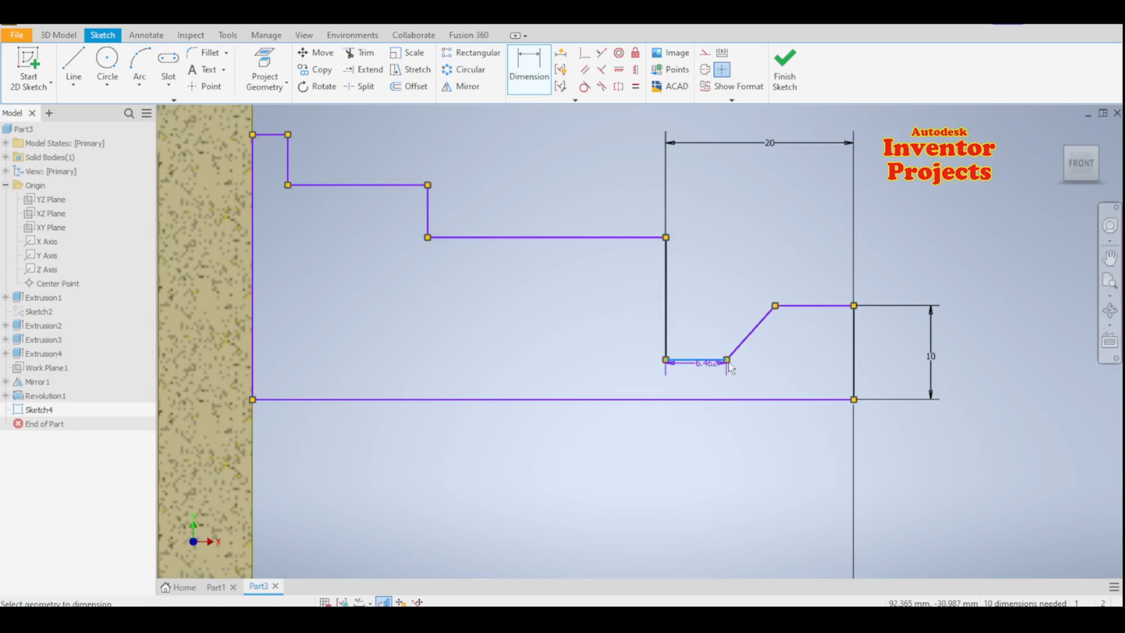
{"action": "left_click", "coordinate": [812, 314]}
{"action": "left_click", "coordinate": [828, 345]}
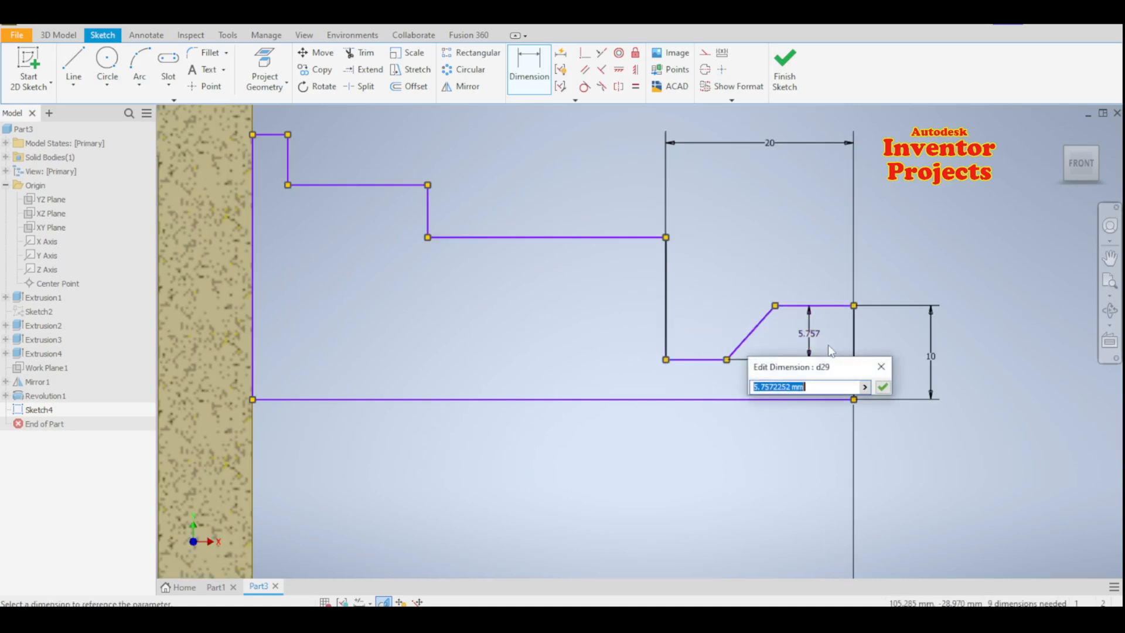
{"action": "type", "text": "1."}
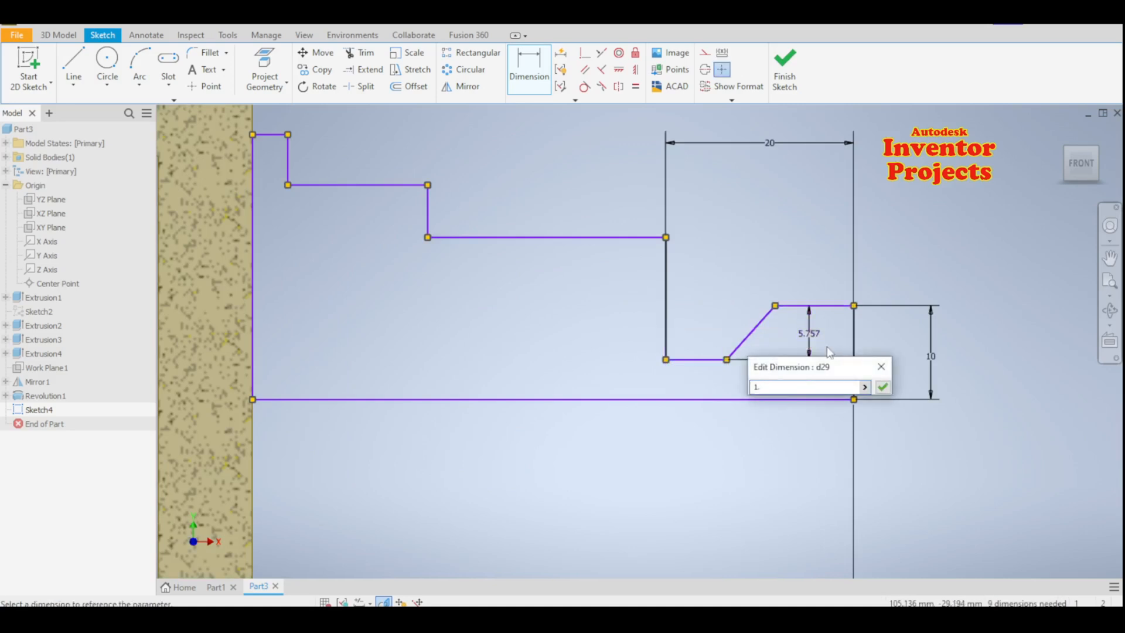
{"action": "type", "text": "15"}
{"action": "left_click", "coordinate": [883, 387]}
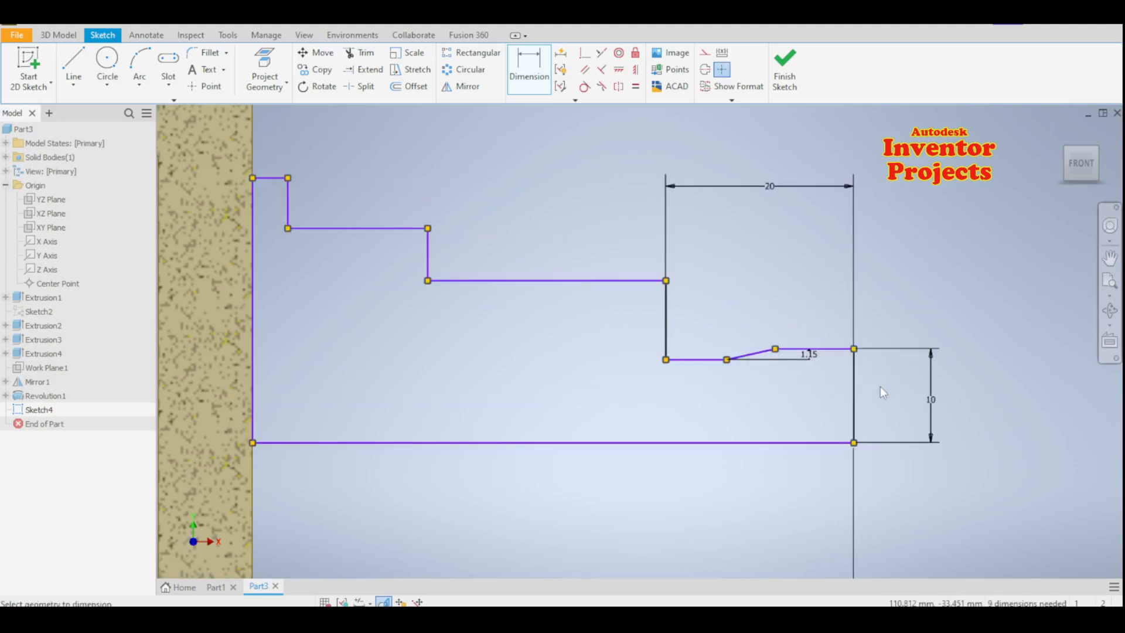
Dimension the angle between the groove's slanted line and its horizontal floor as 30 degrees.
{"action": "scroll", "coordinate": [778, 369], "scroll_direction": "up", "scroll_amount": 3}
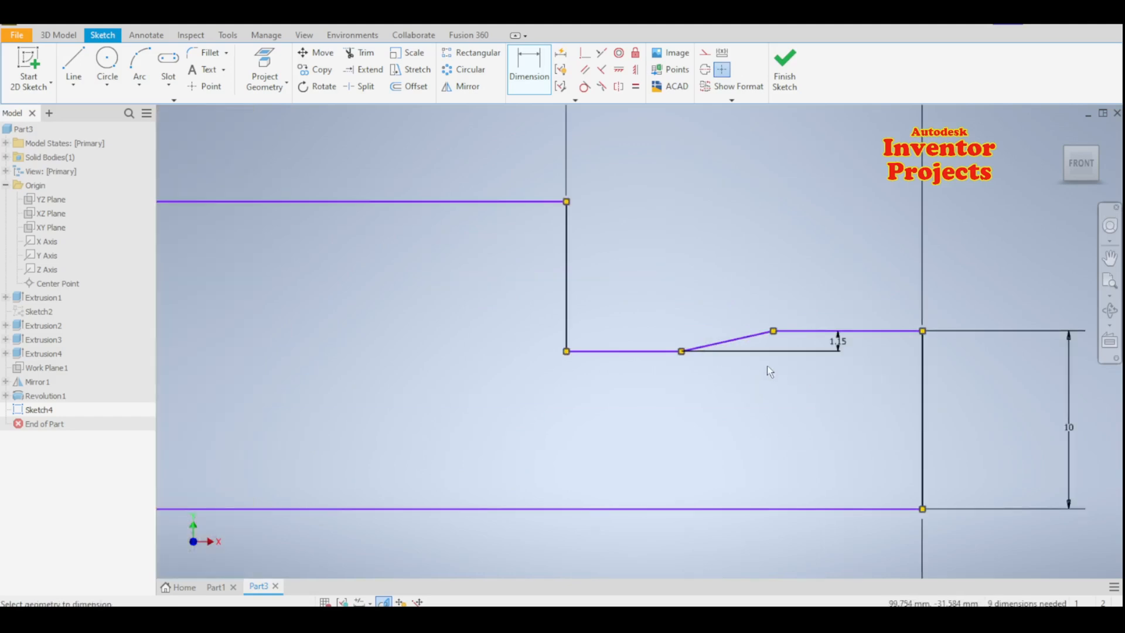
{"action": "left_click", "coordinate": [740, 342]}
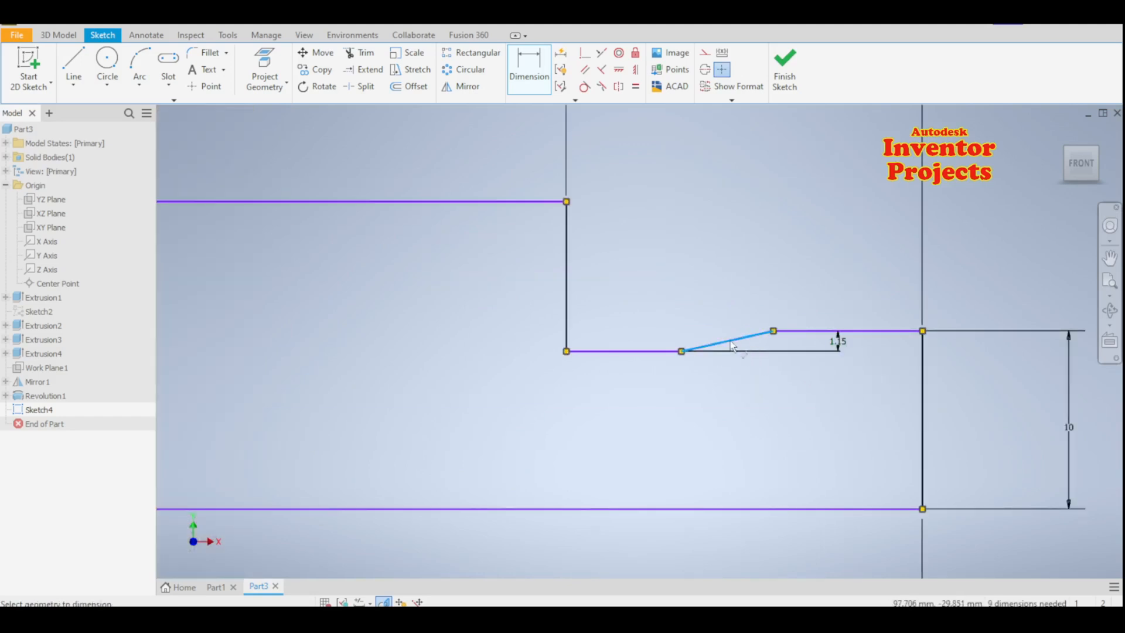
{"action": "left_click", "coordinate": [659, 352]}
{"action": "left_click", "coordinate": [782, 339]}
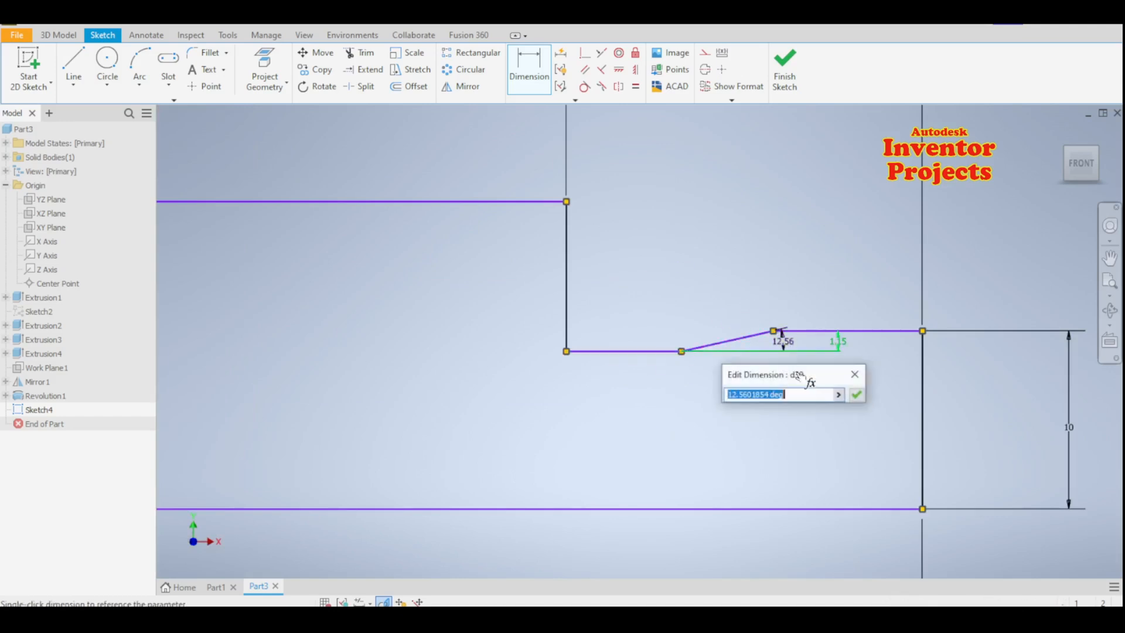
{"action": "type", "text": "3"}
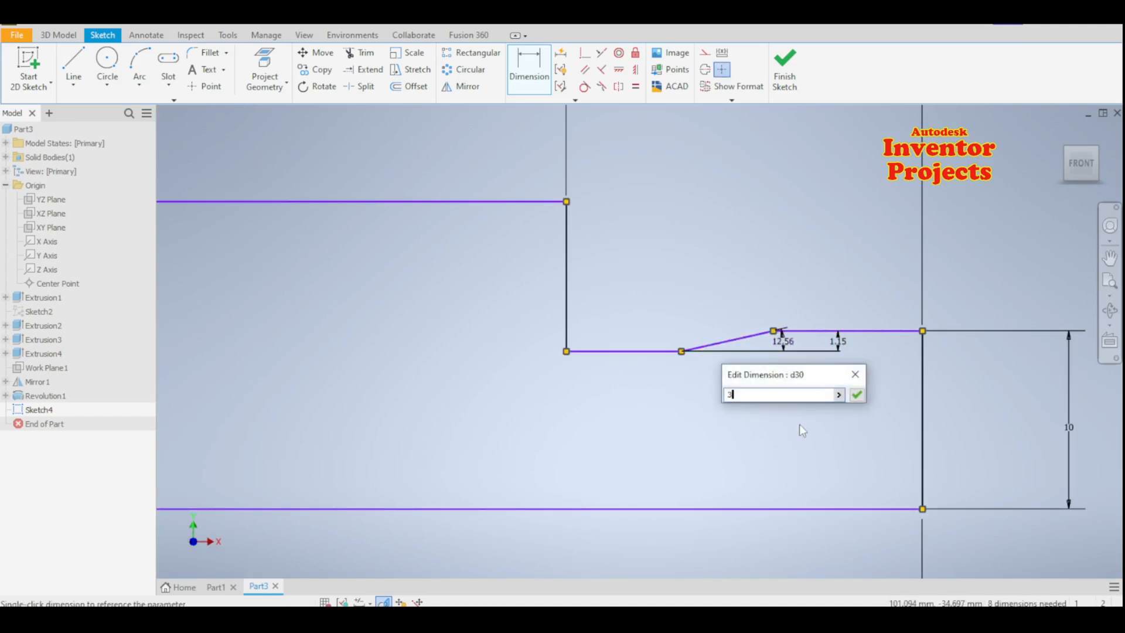
{"action": "type", "text": "0"}
{"action": "key", "text": "Return"}
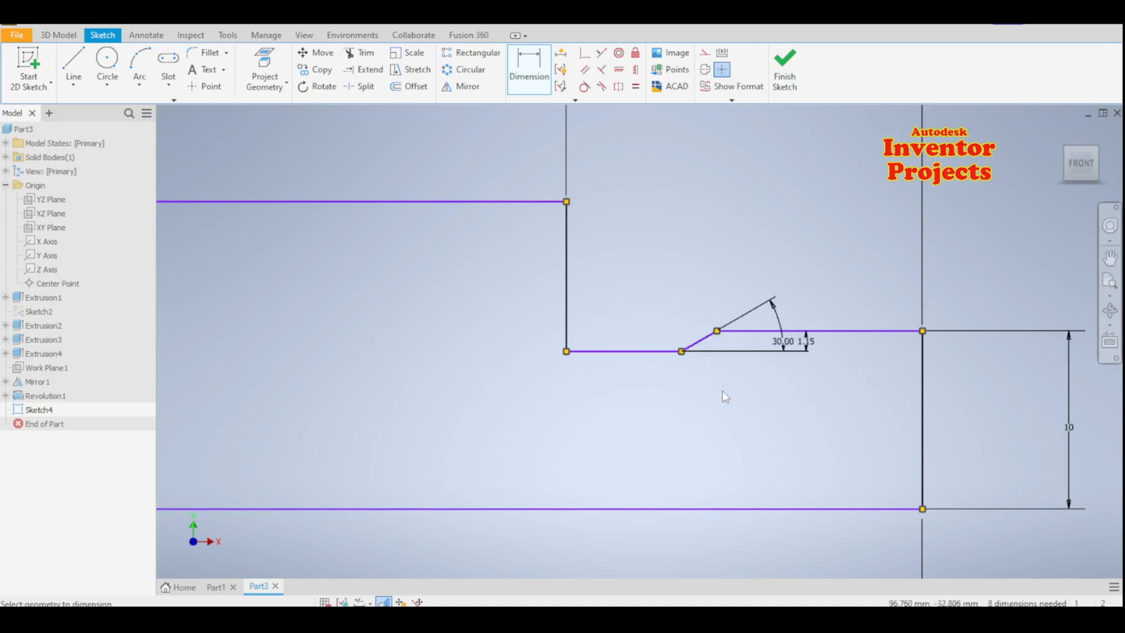
Dimension the horizontal distance from the groove's vertical wall to the slanted line's upper endpoint as 5.2 mm.
{"action": "scroll", "coordinate": [726, 385], "scroll_direction": "down", "scroll_amount": 2}
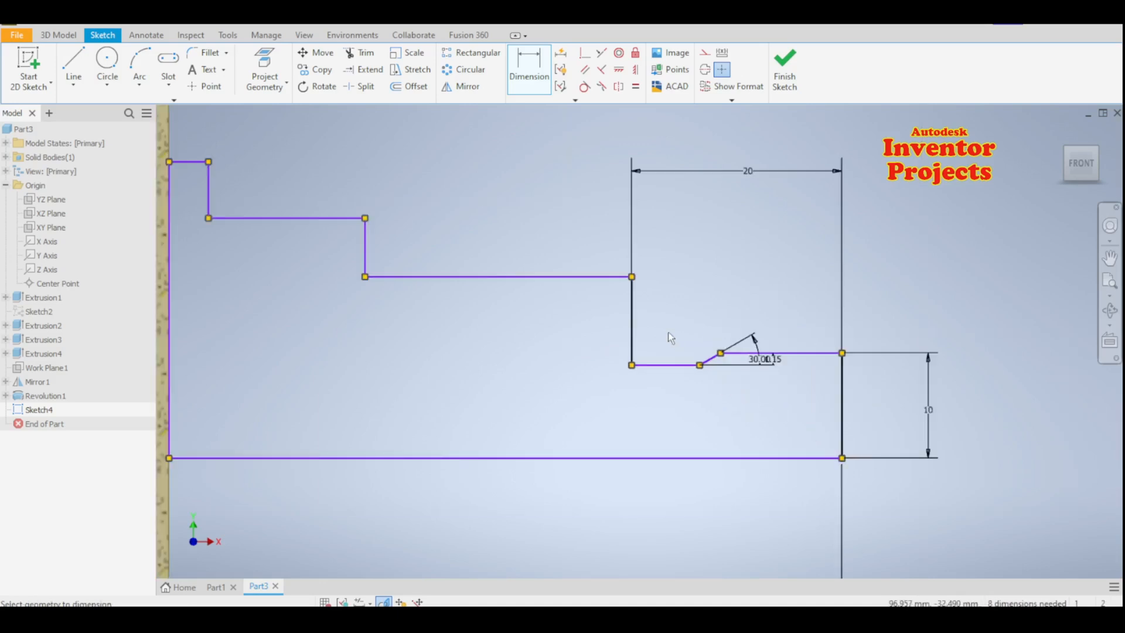
{"action": "left_click", "coordinate": [634, 335]}
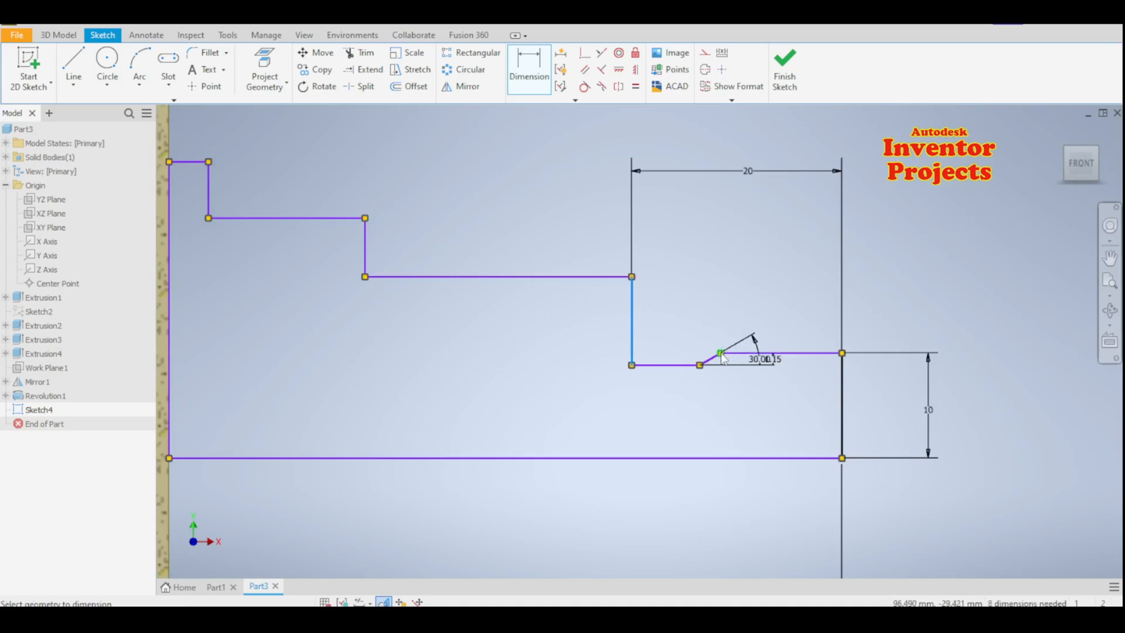
{"action": "left_click", "coordinate": [721, 353]}
{"action": "left_click", "coordinate": [680, 249]}
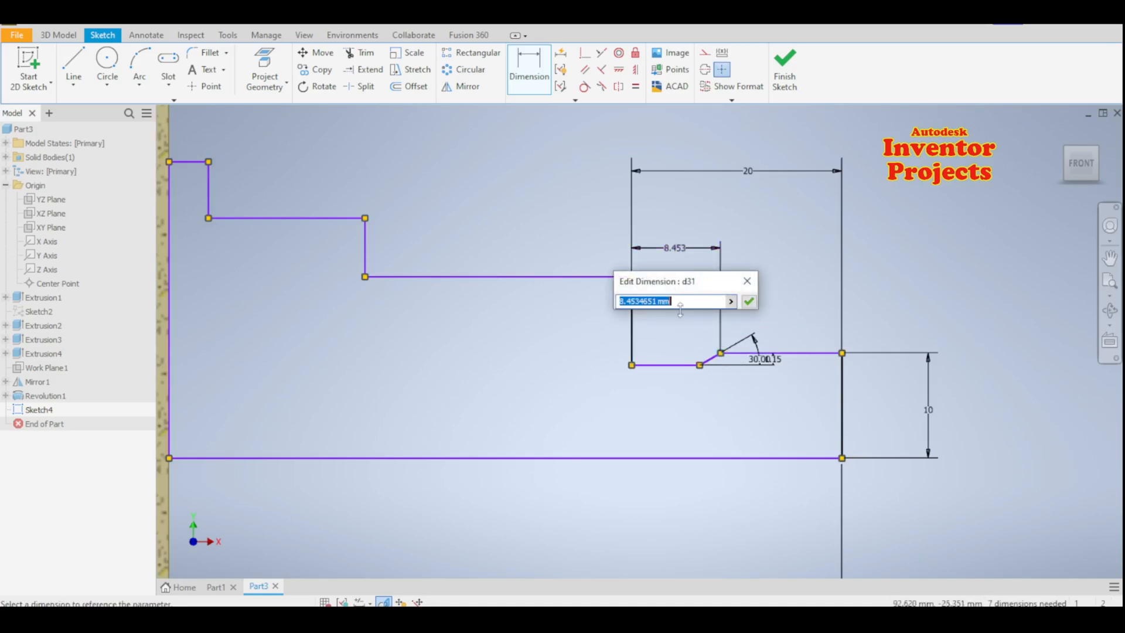
{"action": "type", "text": "5.2"}
{"action": "left_click", "coordinate": [749, 301]}
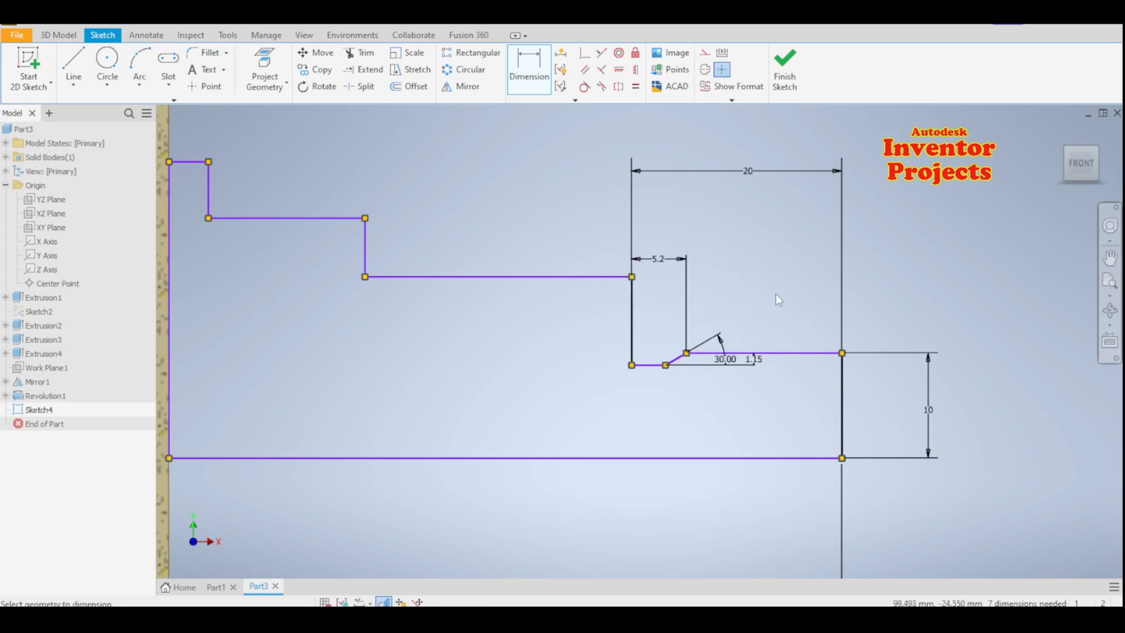
Dimension the height of the shaft section just inboard of the groove, measured from the profile's base line, as 11 mm.
{"action": "middle_click_drag", "start_coordinate": [775, 298], "coordinate": [865, 287]}
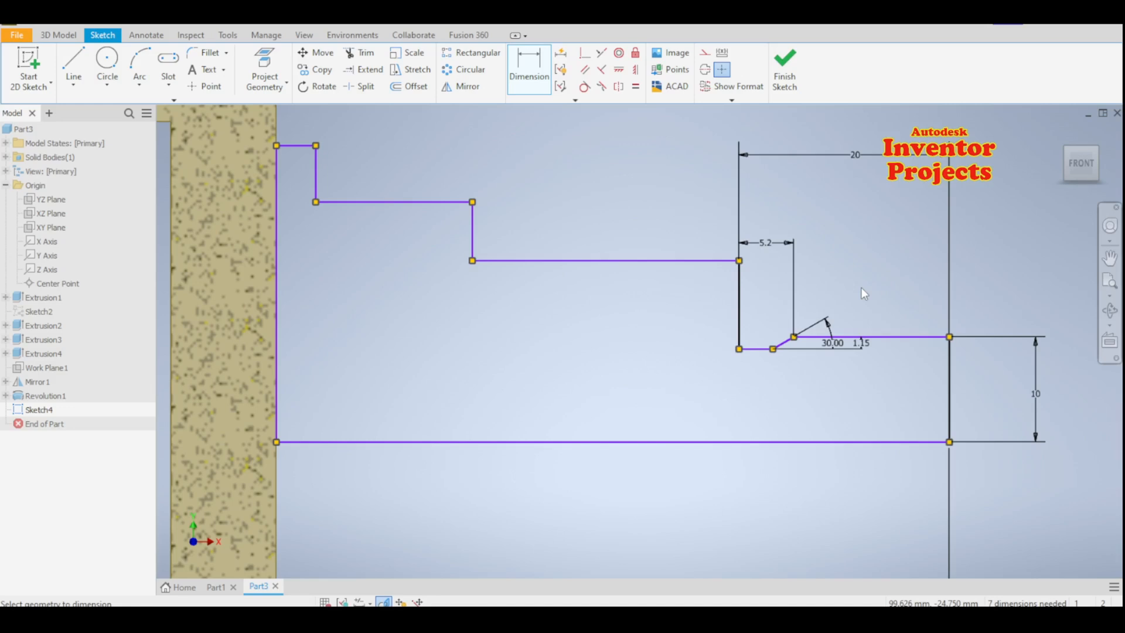
{"action": "left_click", "coordinate": [621, 261]}
{"action": "left_click", "coordinate": [630, 443]}
{"action": "left_click", "coordinate": [623, 352]}
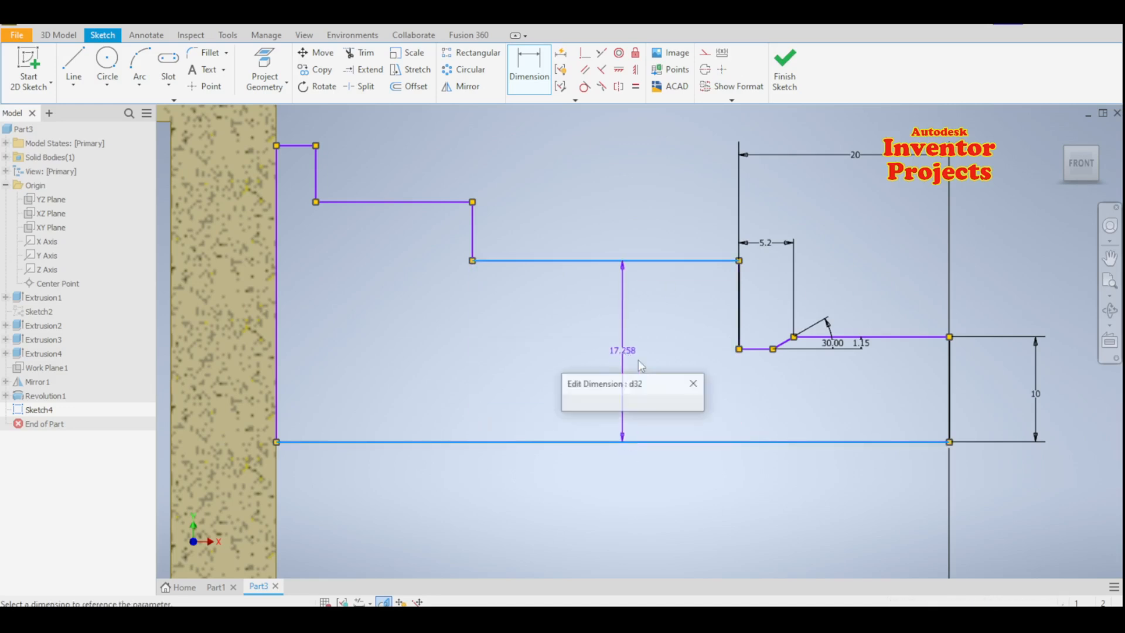
{"action": "type", "text": "11"}
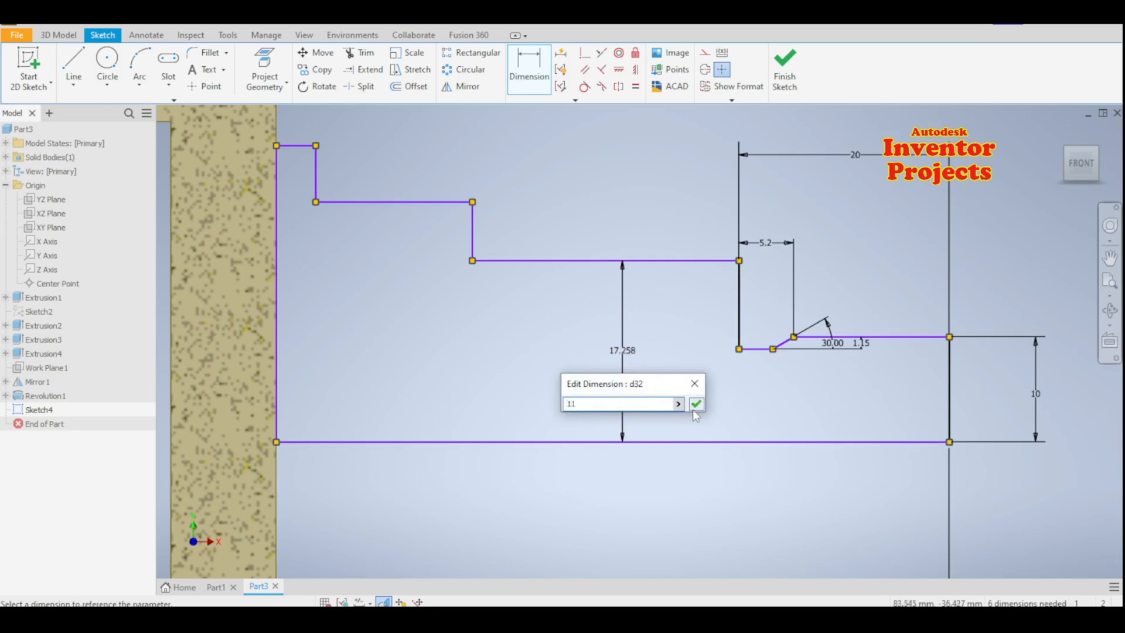
{"action": "left_click", "coordinate": [696, 405]}
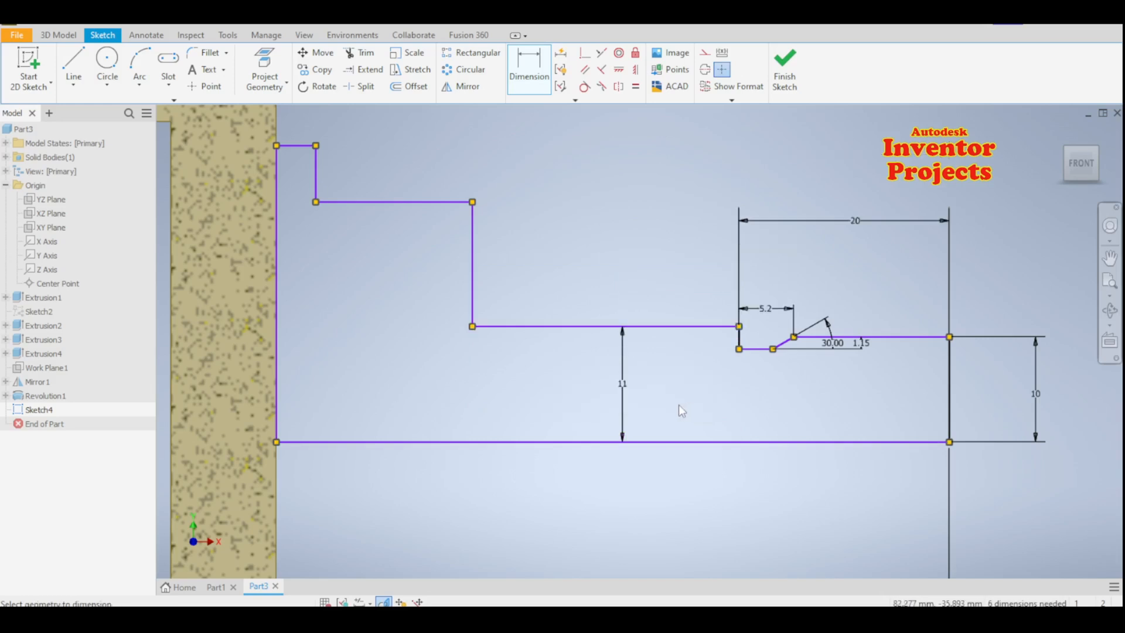
Dimension the height of the middle step, between the collar and the section next to the groove, as 12.5 mm above the base line.
{"action": "left_click", "coordinate": [426, 203]}
{"action": "left_click", "coordinate": [452, 442]}
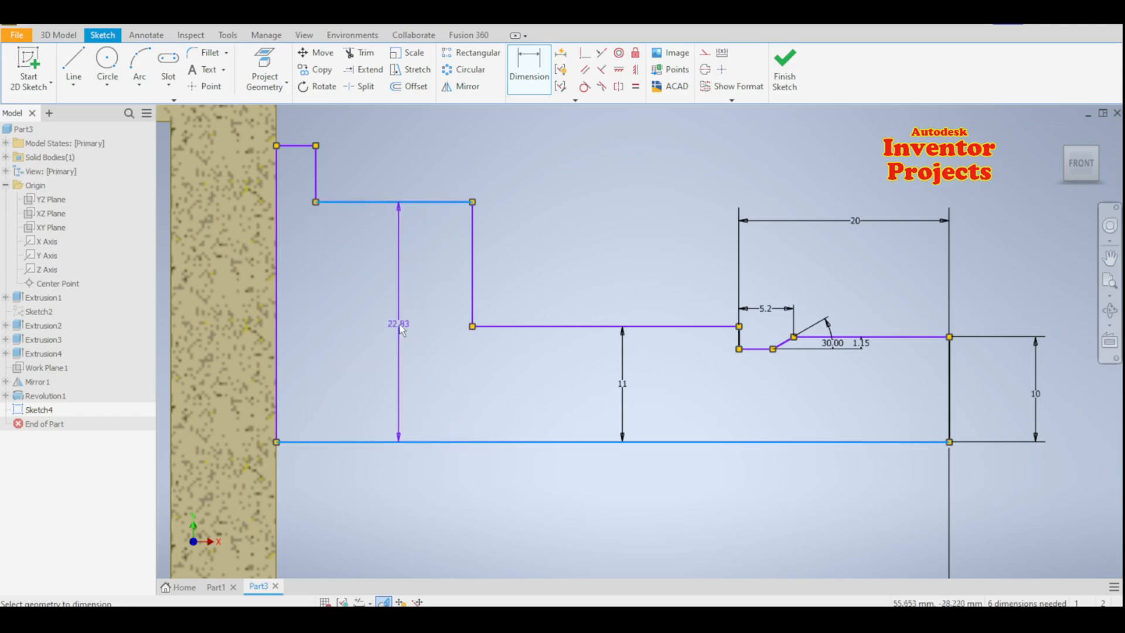
{"action": "left_click", "coordinate": [402, 329]}
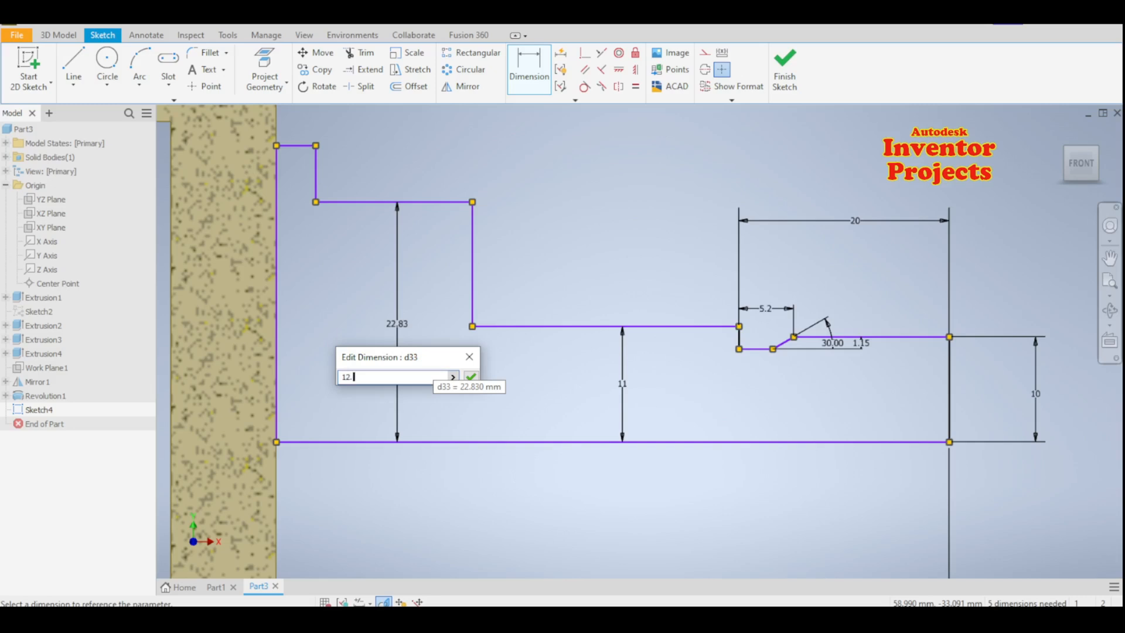
{"action": "left_click", "coordinate": [469, 377]}
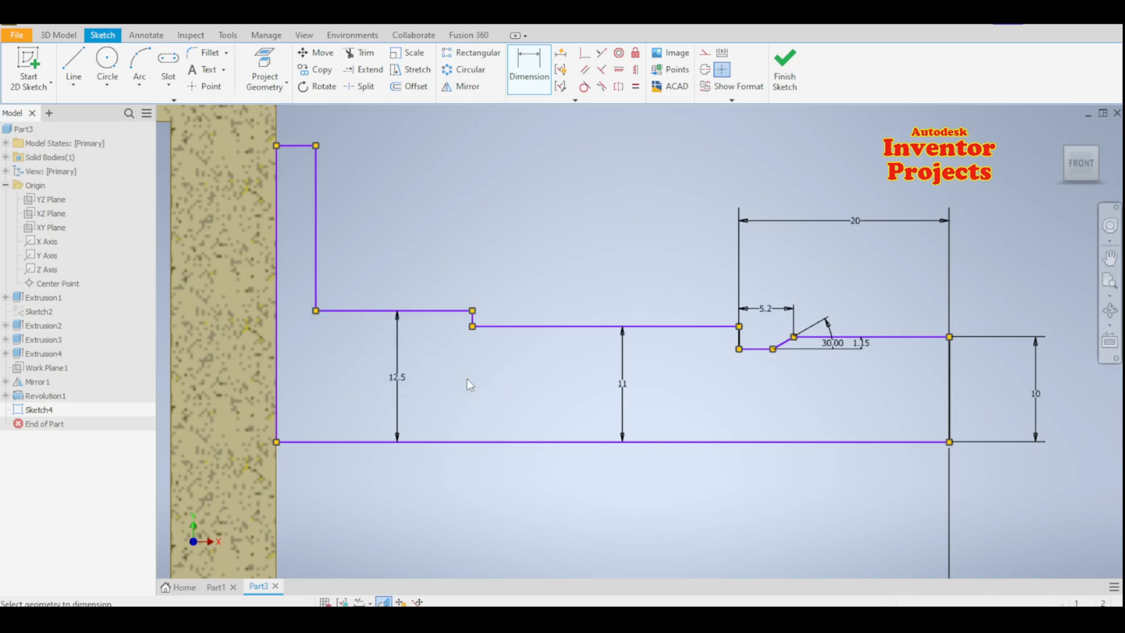
Dimension the collar against the web with a height of 14 mm above the base line and a width of 2 mm.
{"action": "left_click", "coordinate": [302, 146]}
{"action": "left_click", "coordinate": [305, 442]}
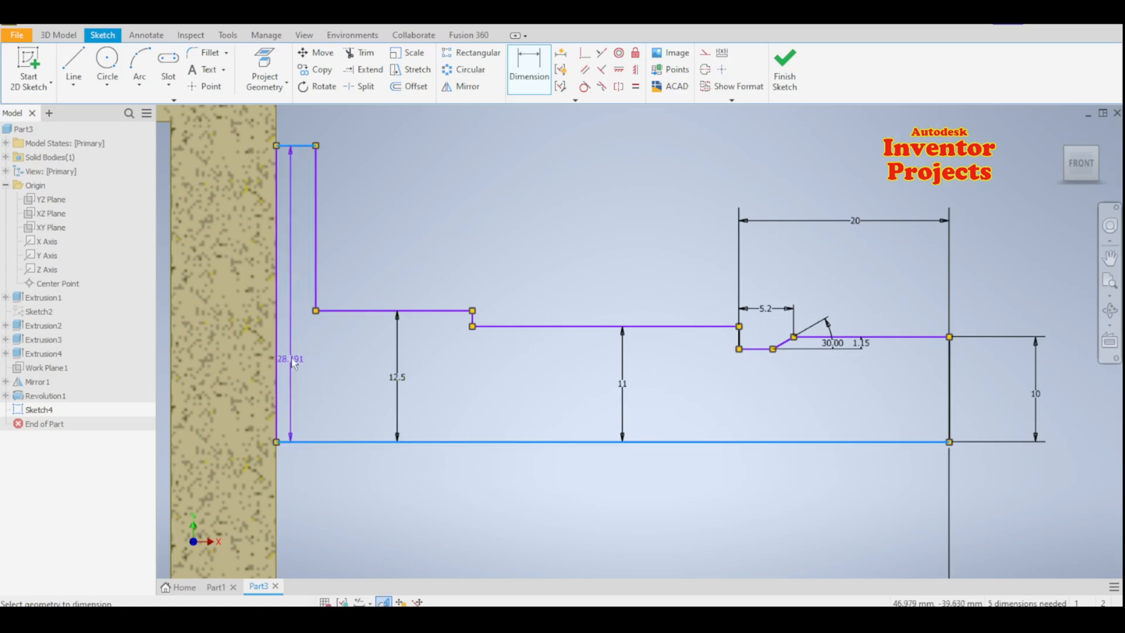
{"action": "left_click", "coordinate": [299, 366]}
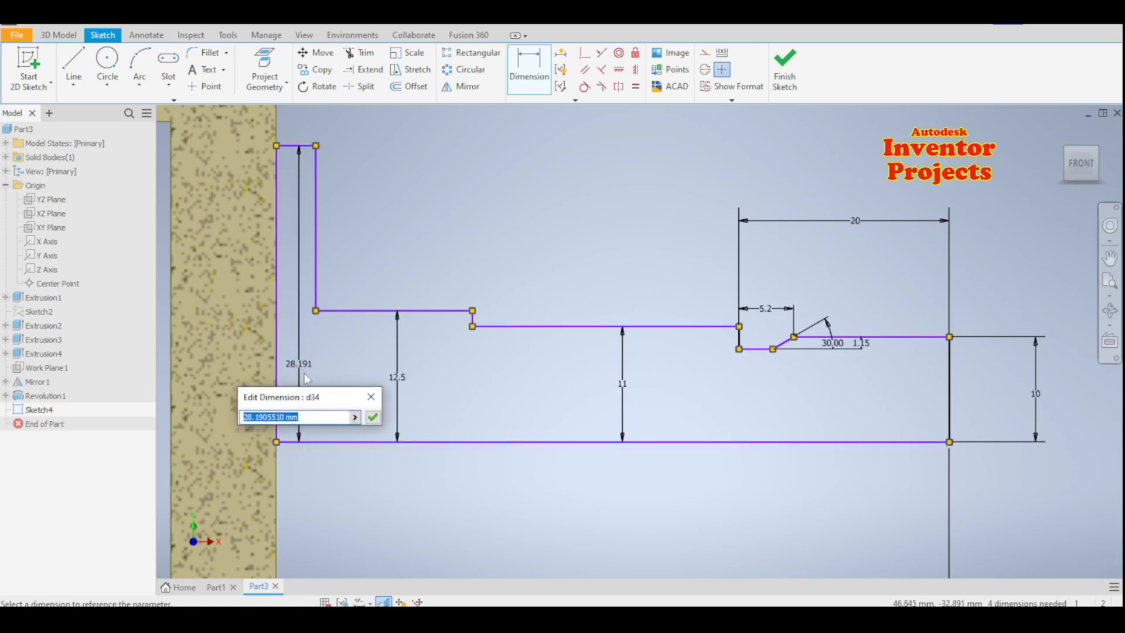
{"action": "type", "text": "14"}
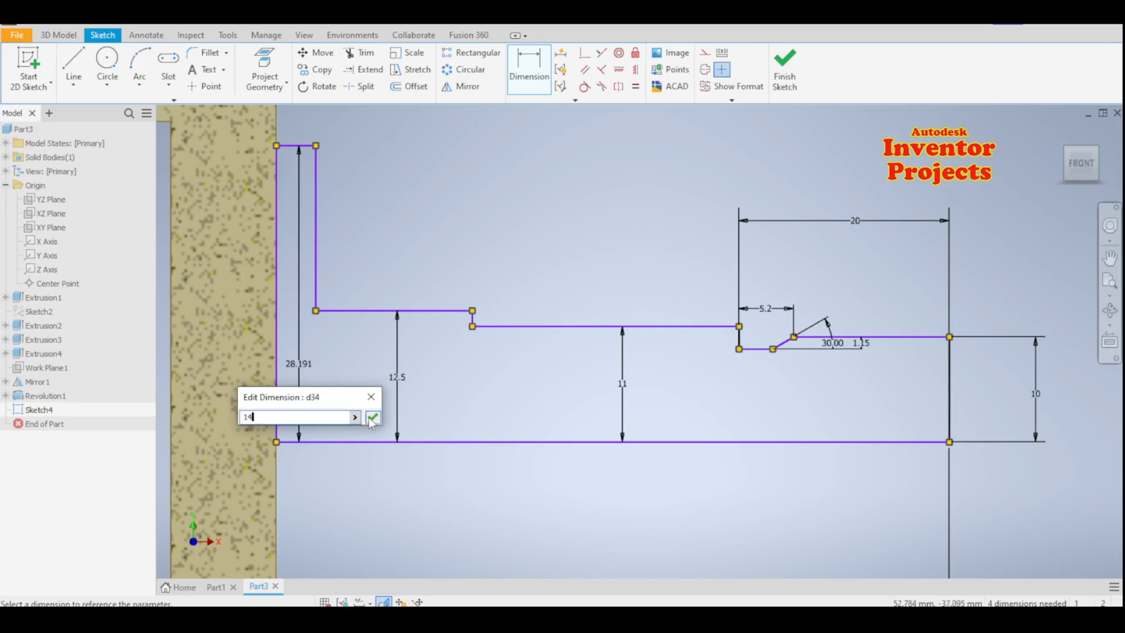
{"action": "left_click", "coordinate": [371, 417]}
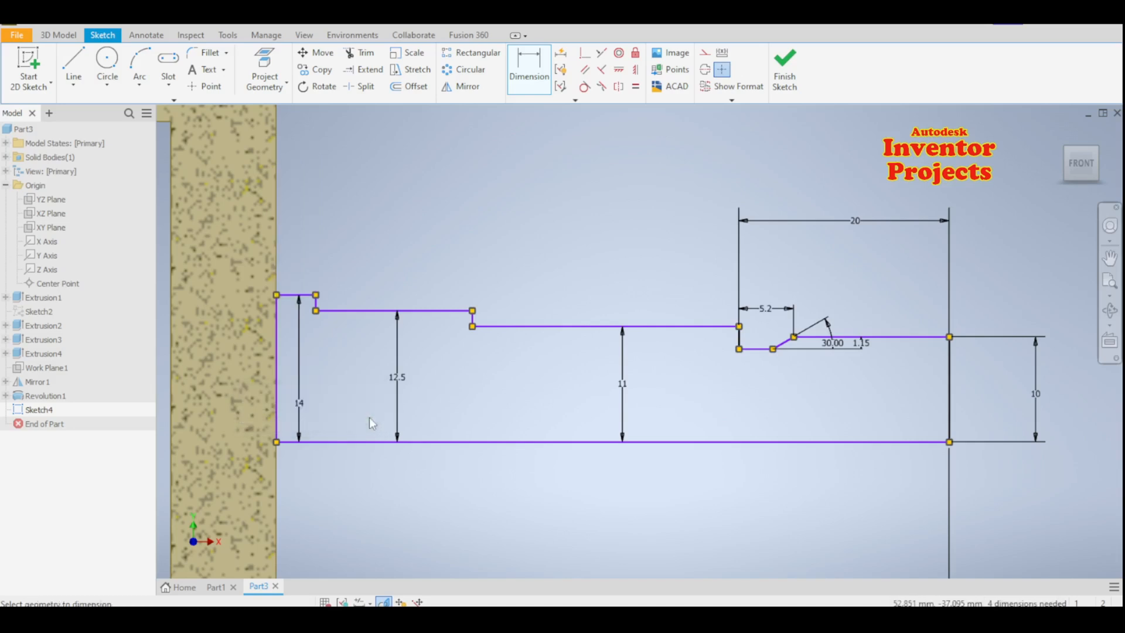
{"action": "left_click", "coordinate": [296, 295]}
{"action": "left_click", "coordinate": [297, 270]}
{"action": "type", "text": "2"}
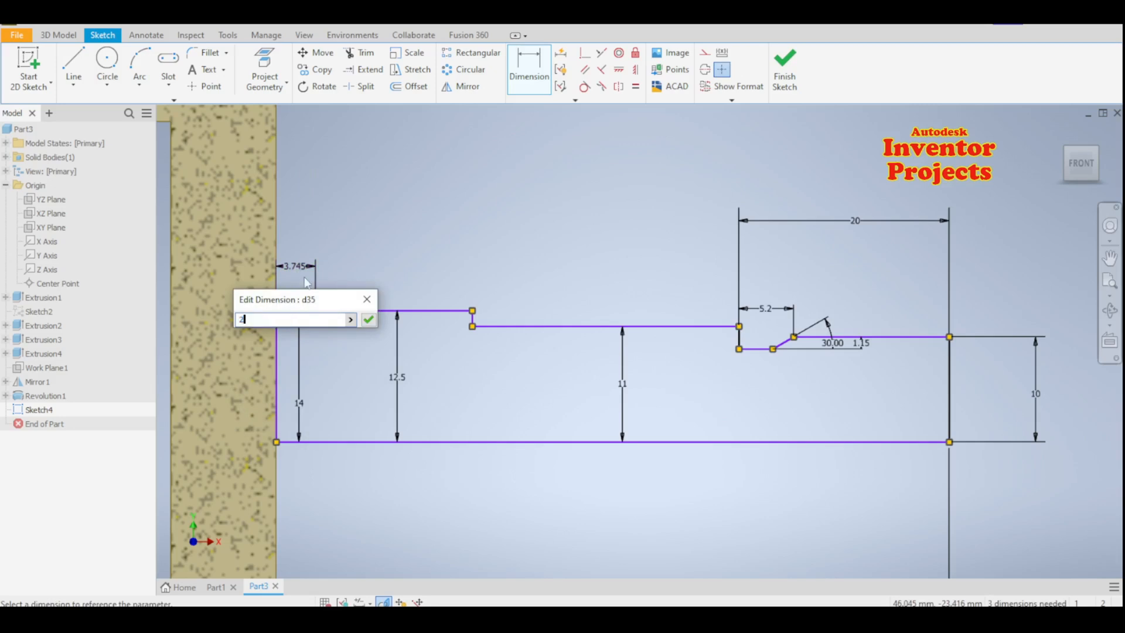
{"action": "left_click", "coordinate": [368, 318]}
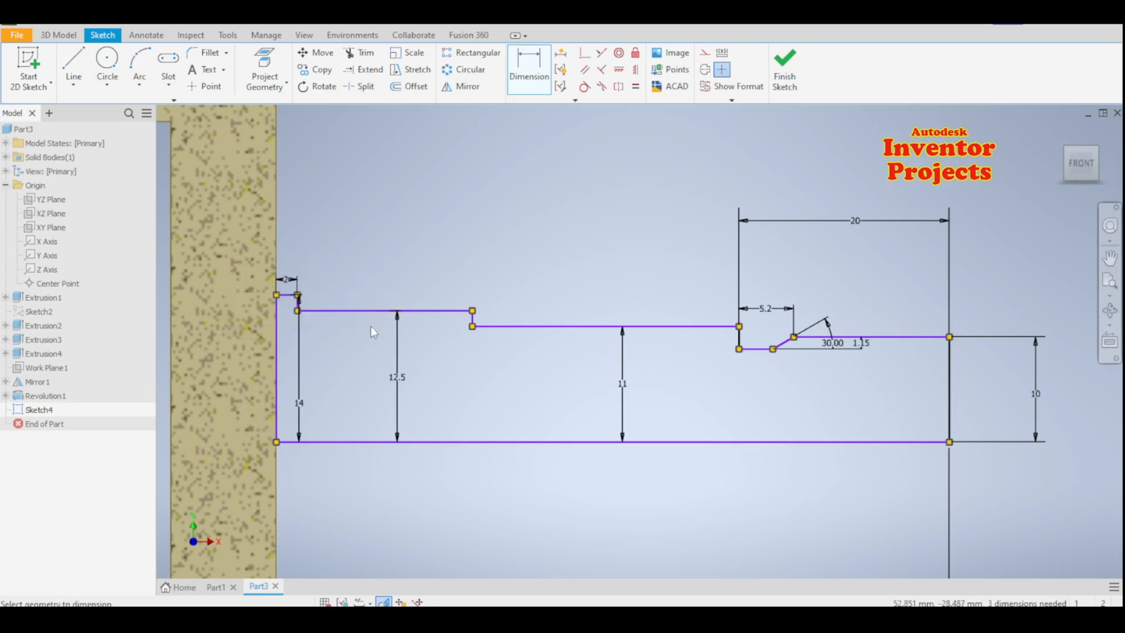
Dimension the horizontal distance from the profile's end line to the shoulder of the 12.5 mm step as 52 mm.
{"action": "scroll", "coordinate": [490, 314], "scroll_direction": "up", "scroll_amount": 3}
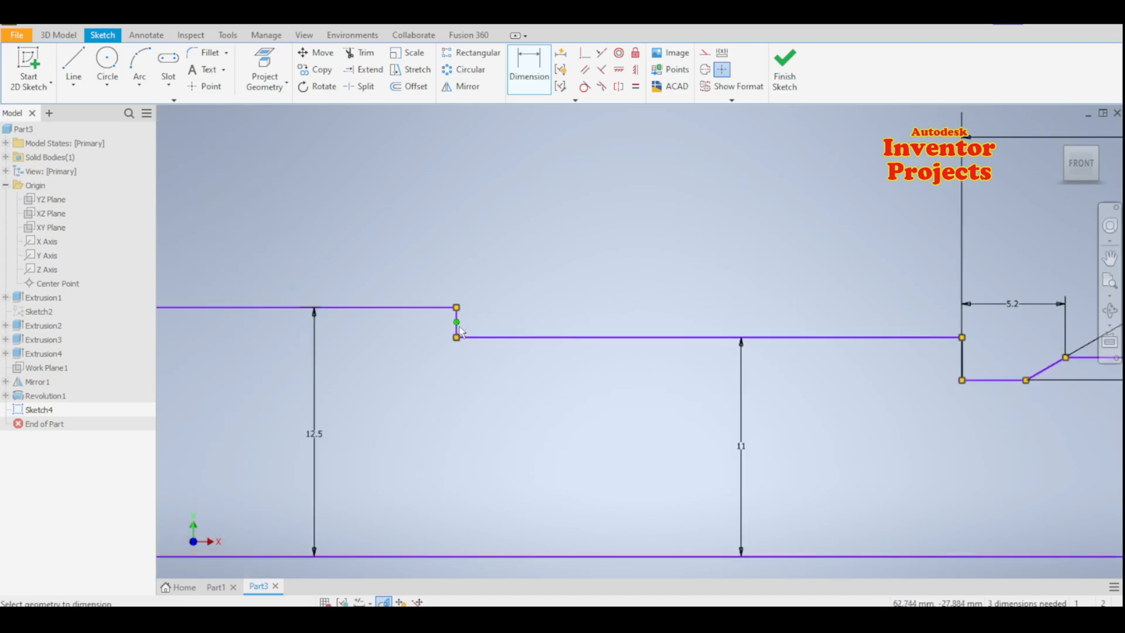
{"action": "scroll", "coordinate": [458, 328], "scroll_direction": "down", "scroll_amount": 4}
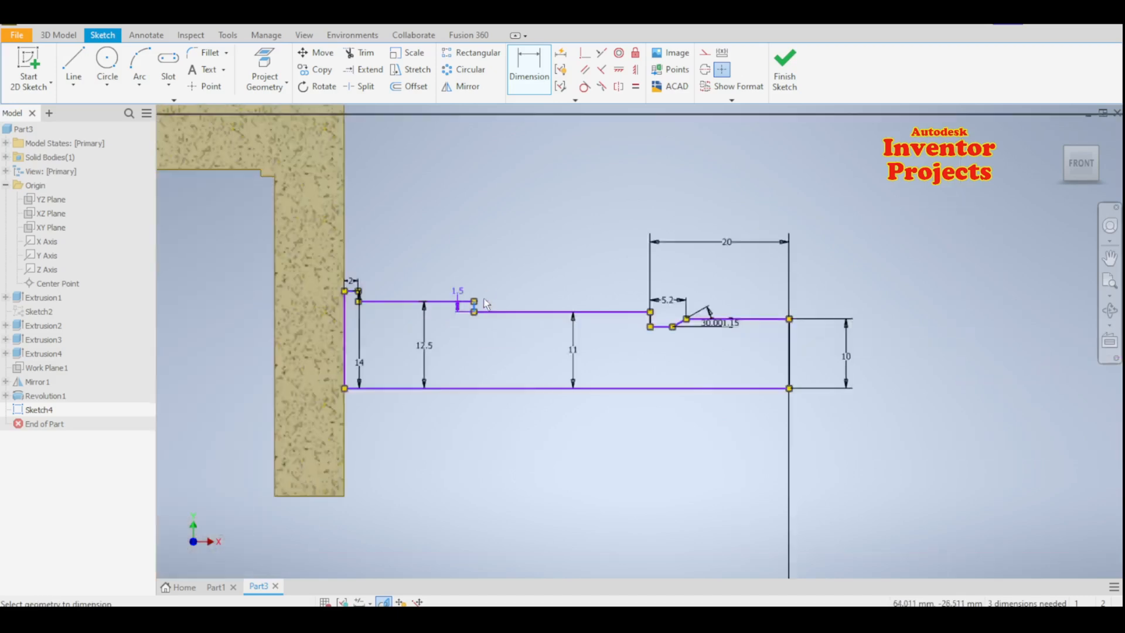
{"action": "left_click", "coordinate": [666, 338]}
{"action": "left_click", "coordinate": [477, 303]}
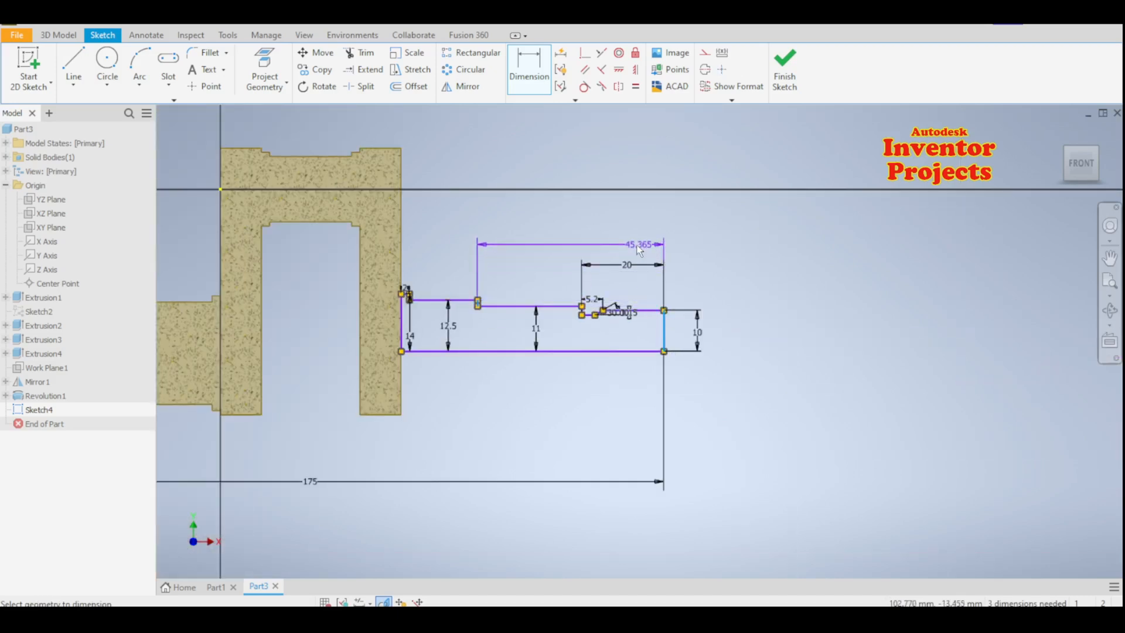
{"action": "left_click", "coordinate": [579, 242]}
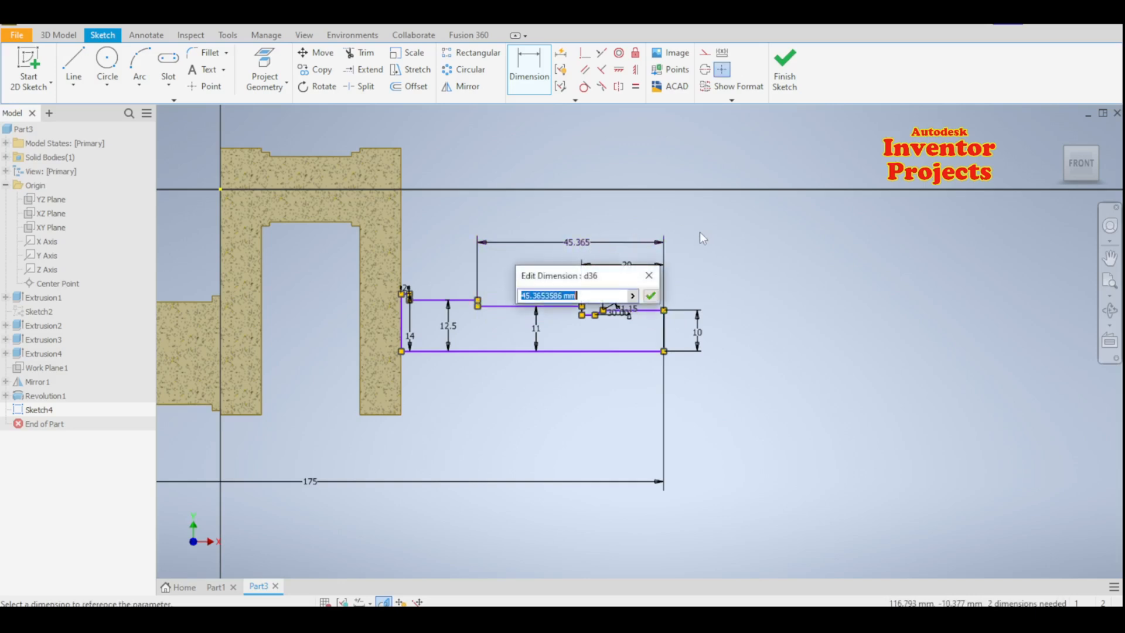
{"action": "type", "text": "52"}
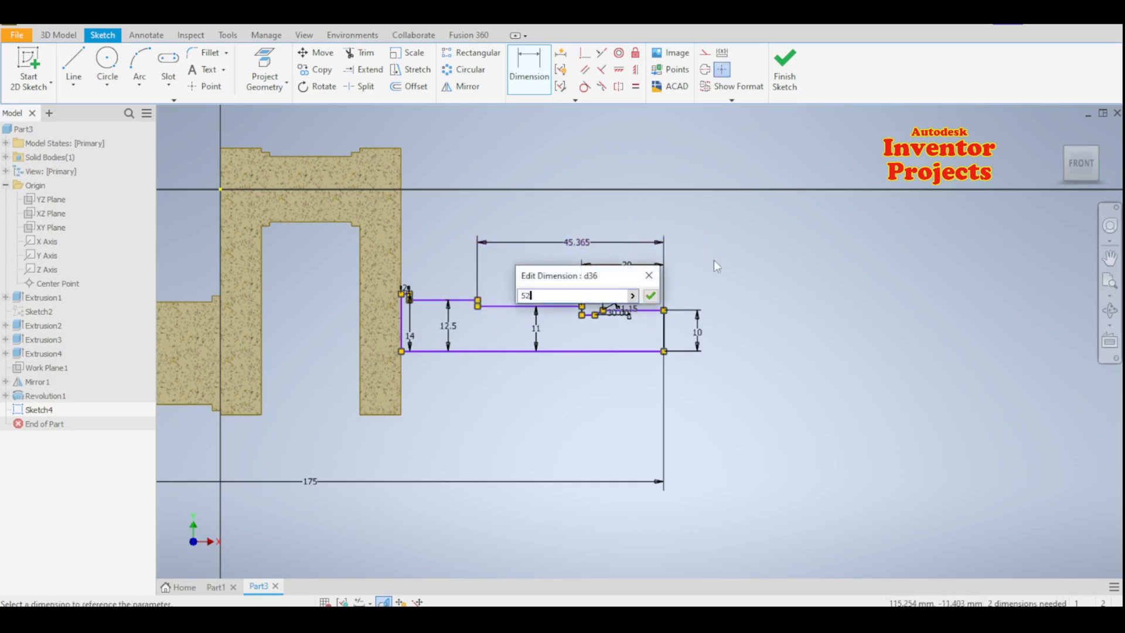
{"action": "left_click", "coordinate": [651, 297]}
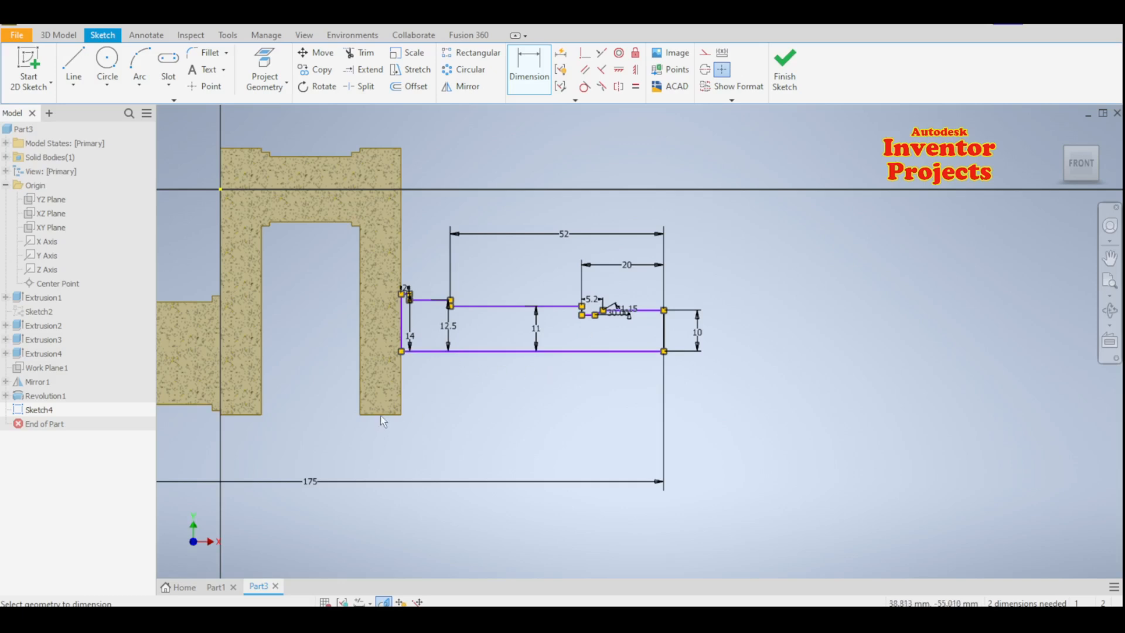
Project the web's lower edge into the sketch and dimension the profile's base line 15 mm above it.
{"action": "key", "text": "p"}
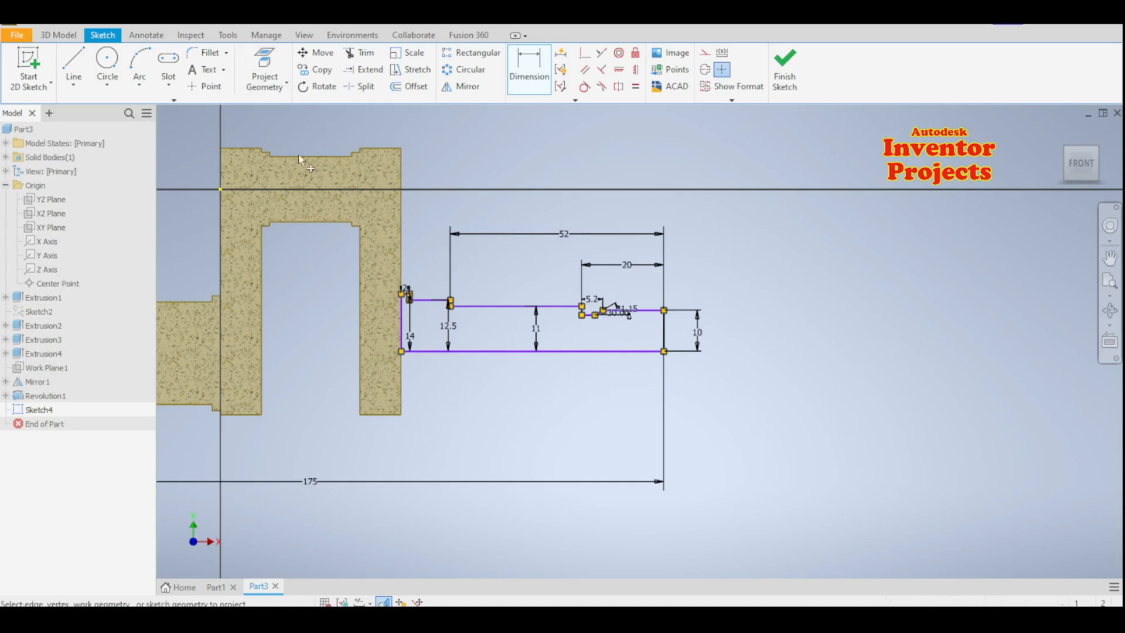
{"action": "left_click", "coordinate": [386, 416]}
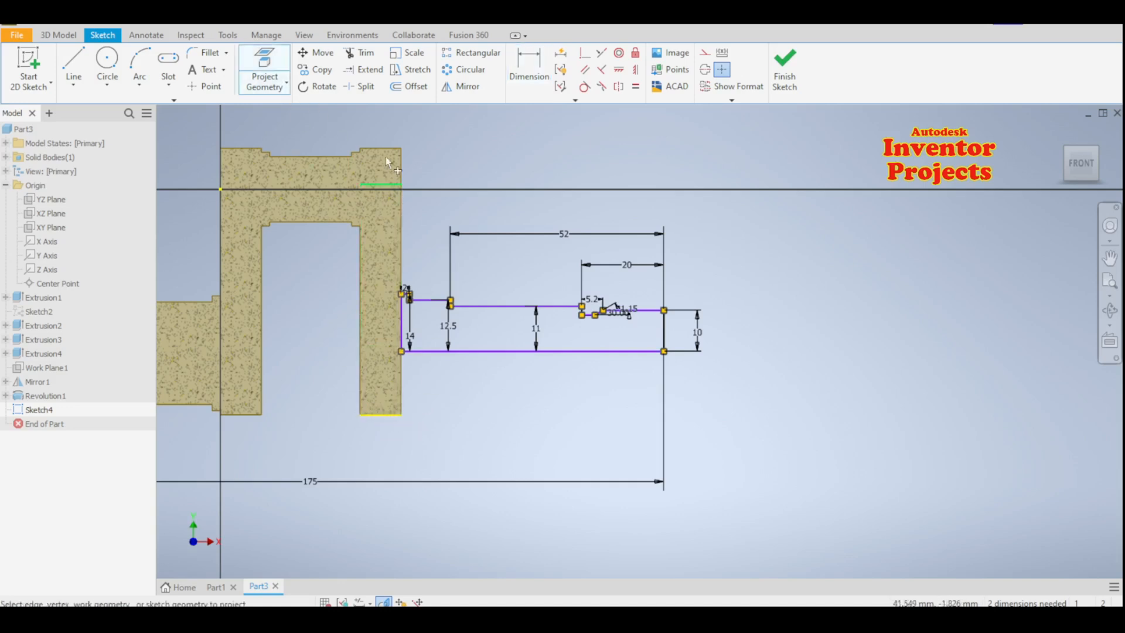
{"action": "left_click", "coordinate": [534, 60]}
{"action": "left_click", "coordinate": [474, 352]}
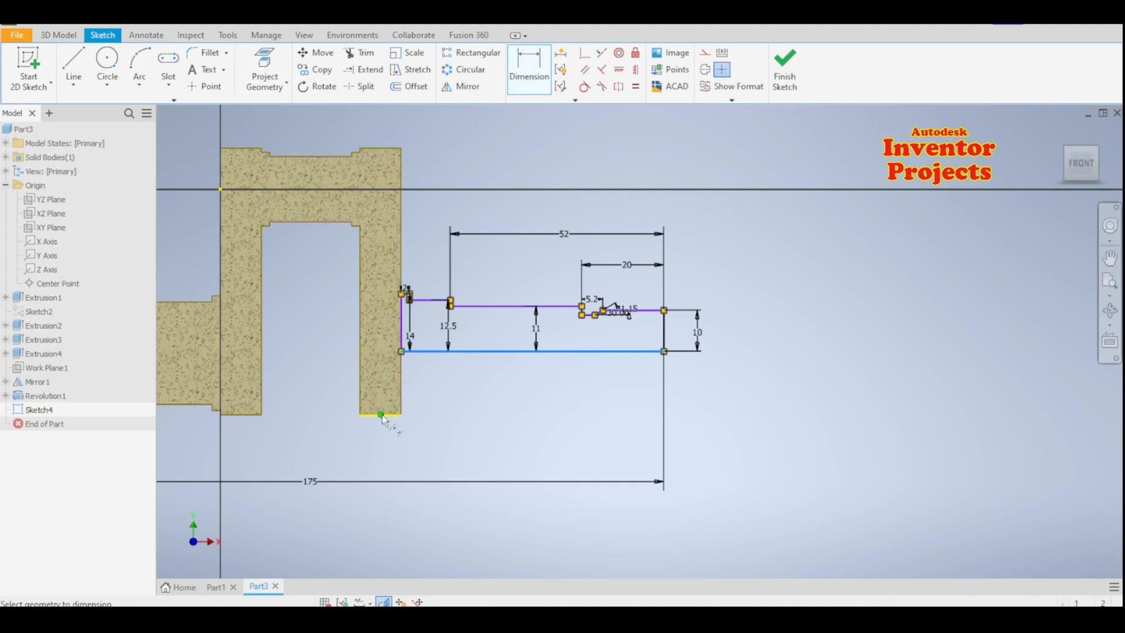
{"action": "left_click", "coordinate": [389, 415]}
{"action": "left_click", "coordinate": [462, 389]}
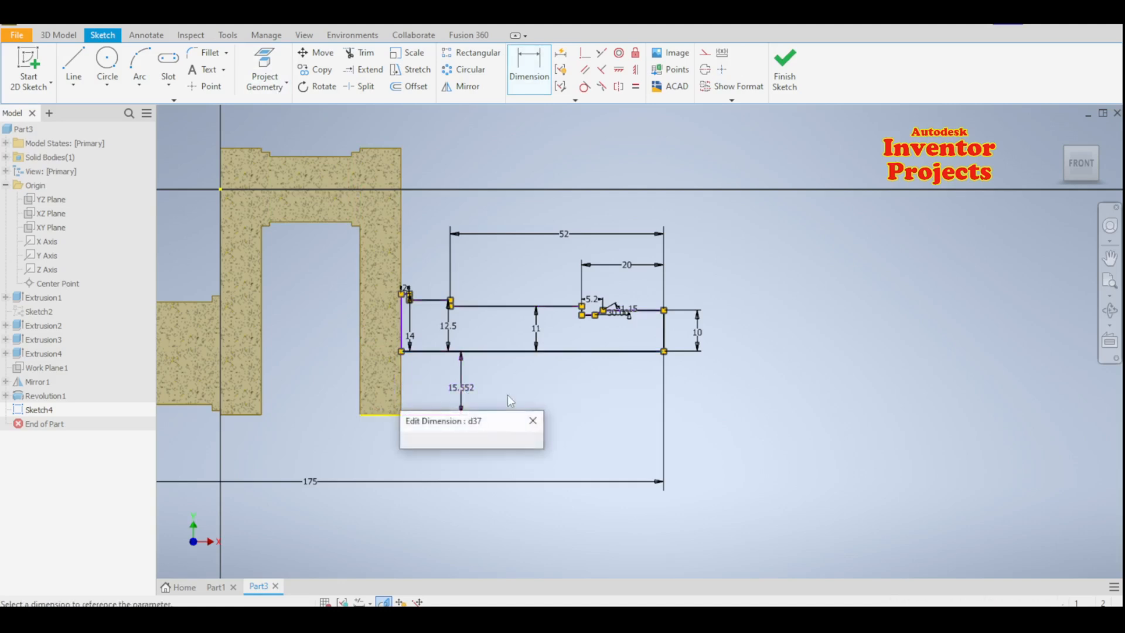
{"action": "type", "text": "1"}
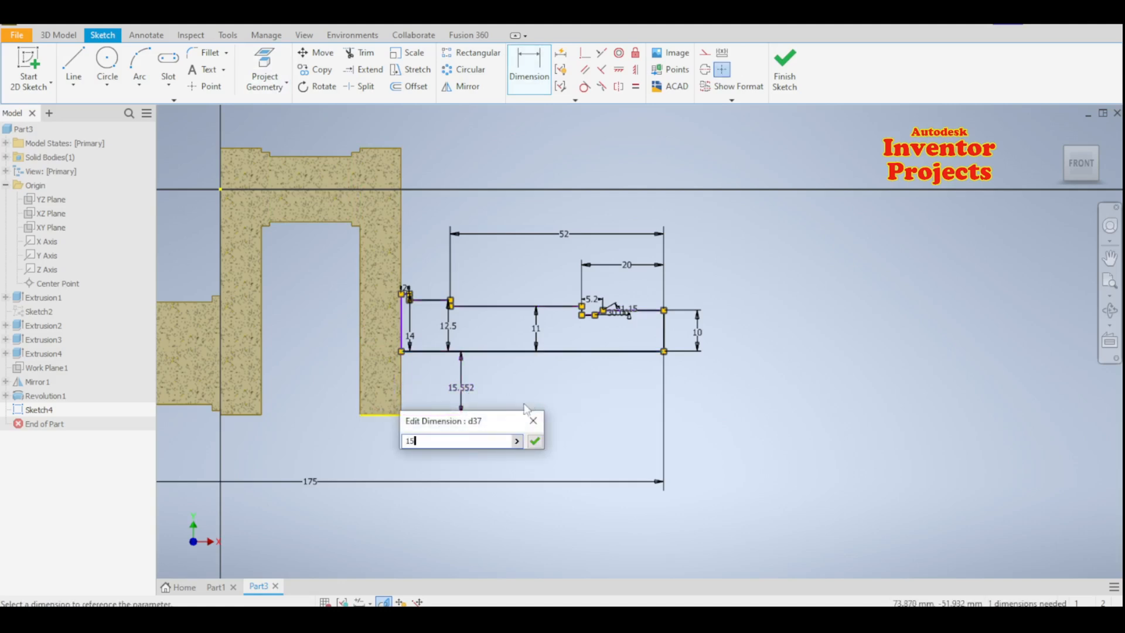
{"action": "type", "text": "5"}
{"action": "left_click", "coordinate": [535, 440]}
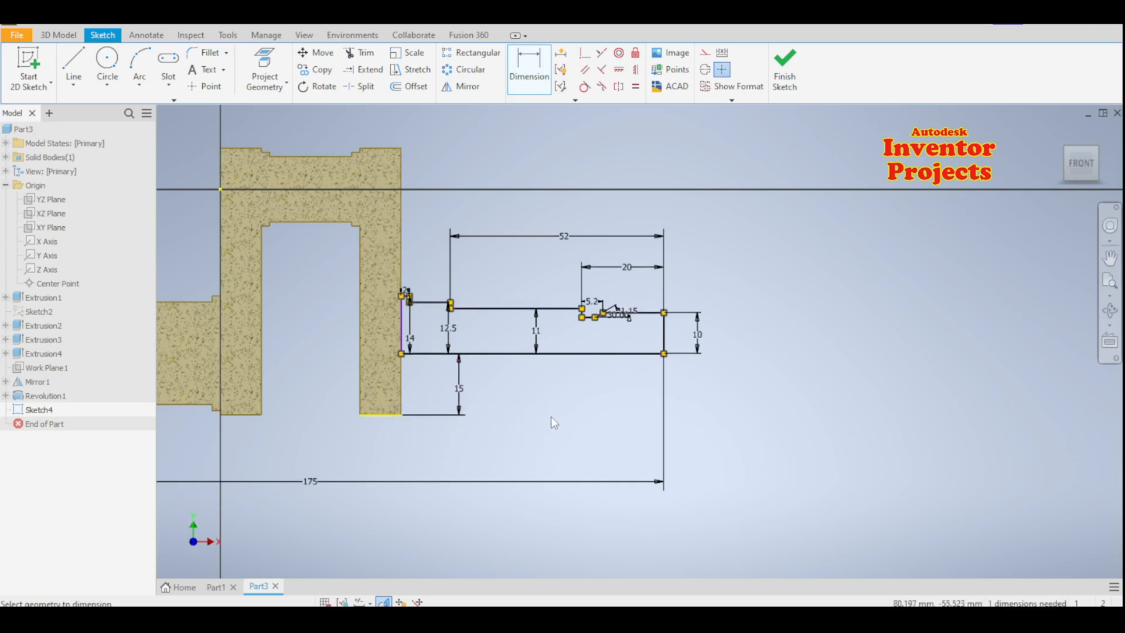
Finish the sketch and revolve the stepped profile a full 360 degrees about its base line, joined to the crankshaft.
{"action": "middle_click_drag", "start_coordinate": [551, 416], "coordinate": [643, 403]}
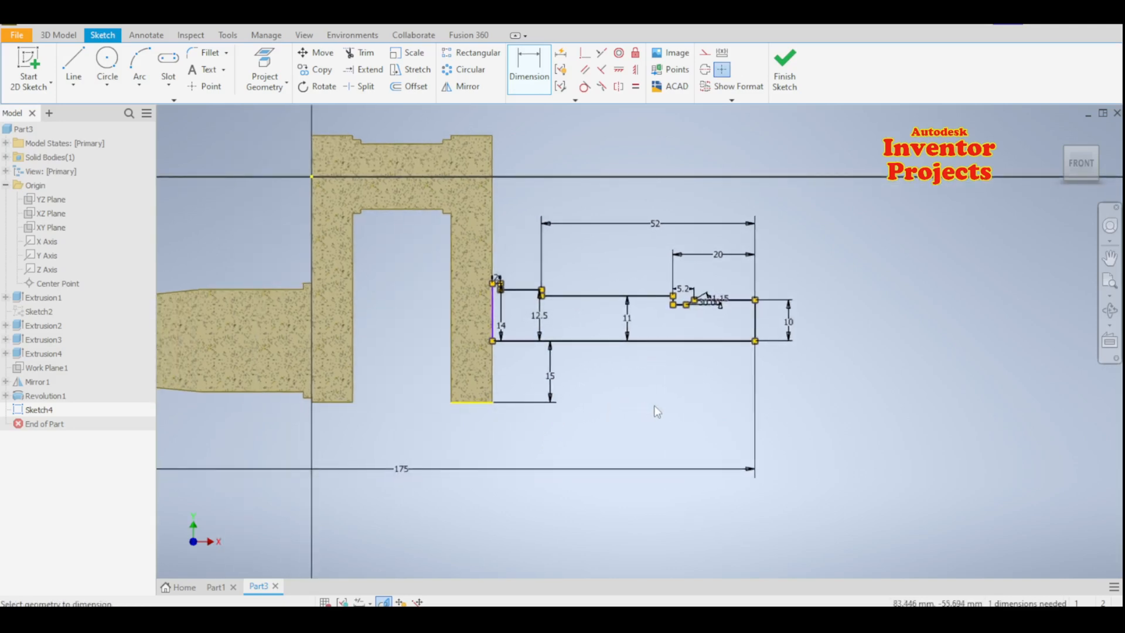
{"action": "left_click", "coordinate": [785, 69]}
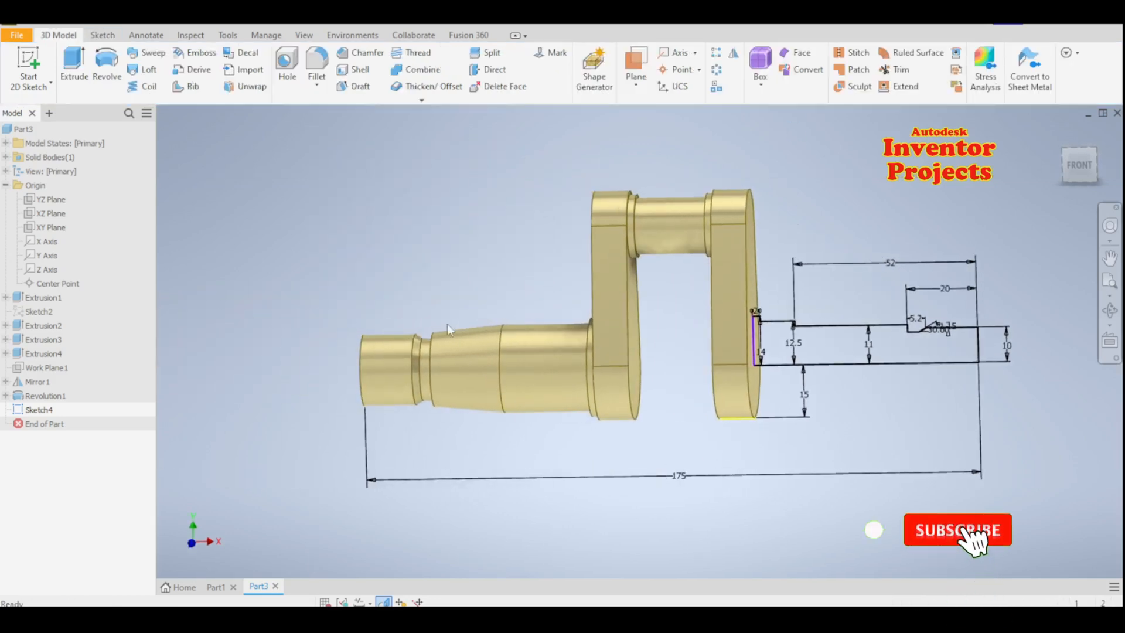
{"action": "left_click", "coordinate": [98, 70]}
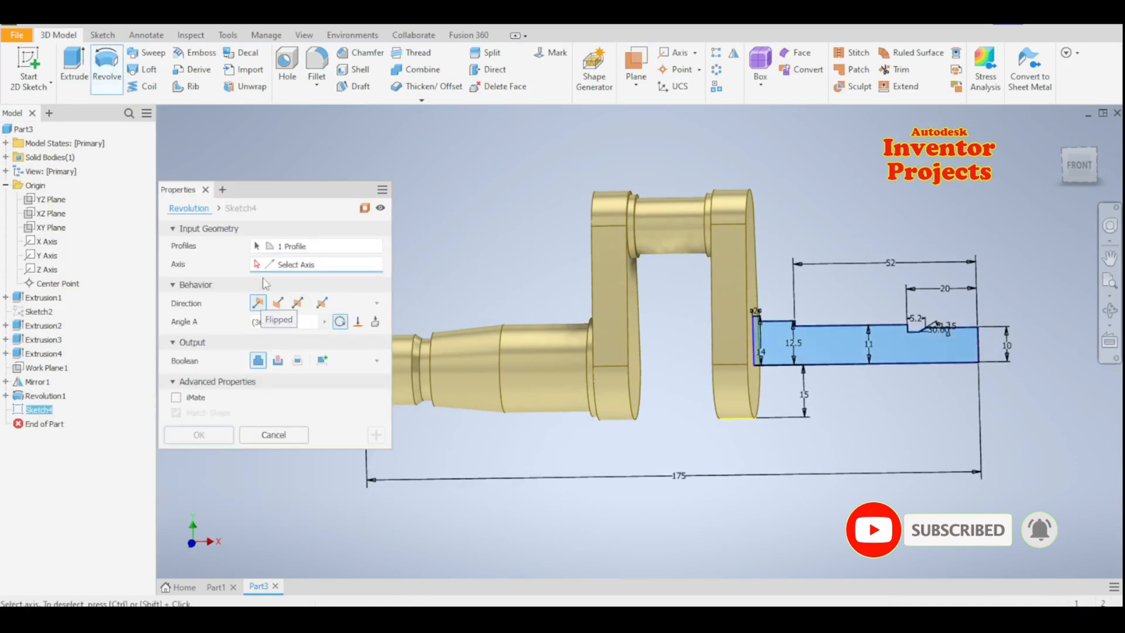
{"action": "left_click", "coordinate": [924, 364]}
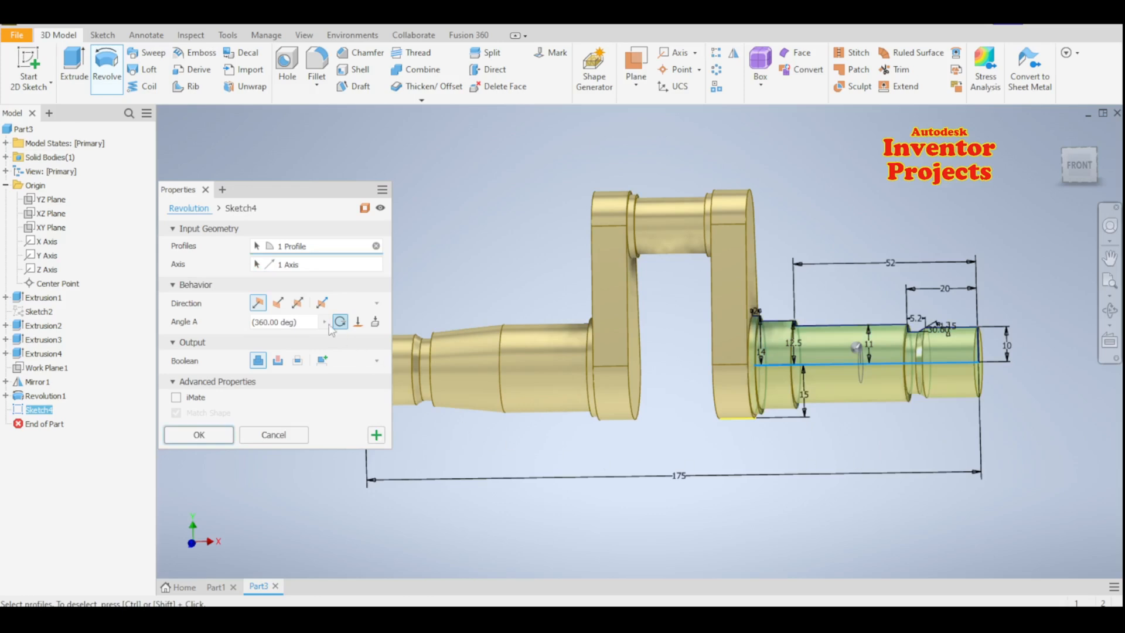
{"action": "left_click", "coordinate": [199, 435]}
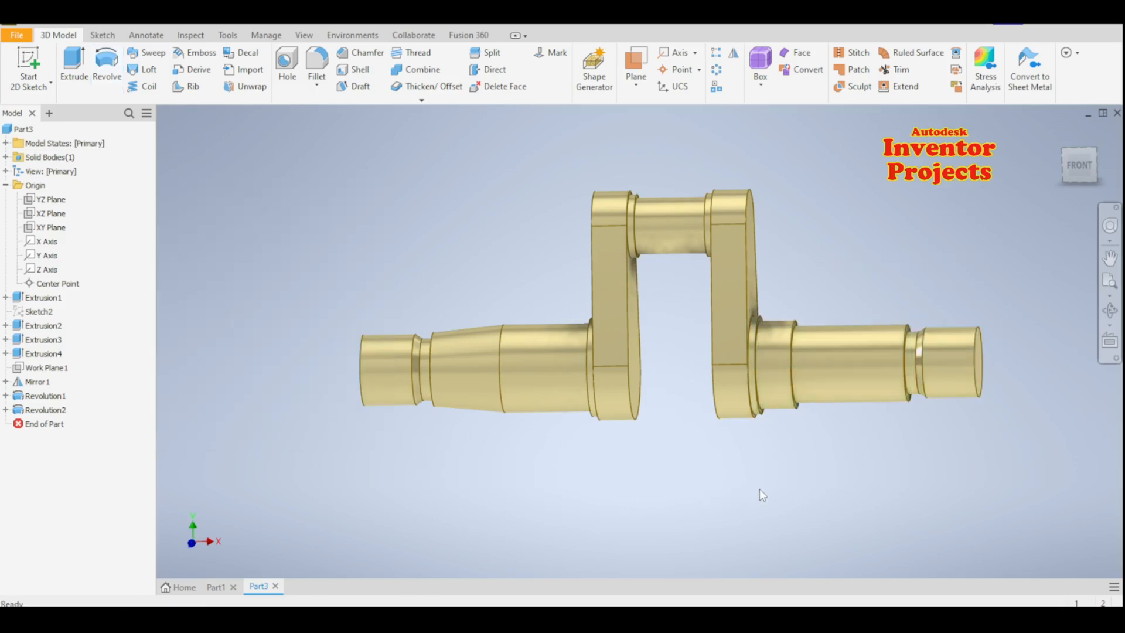
Create a work plane offset 11 mm from the XY plane.
{"action": "key", "text": "F4"}
{"action": "left_click_drag", "start_coordinate": [771, 489], "coordinate": [873, 493]}
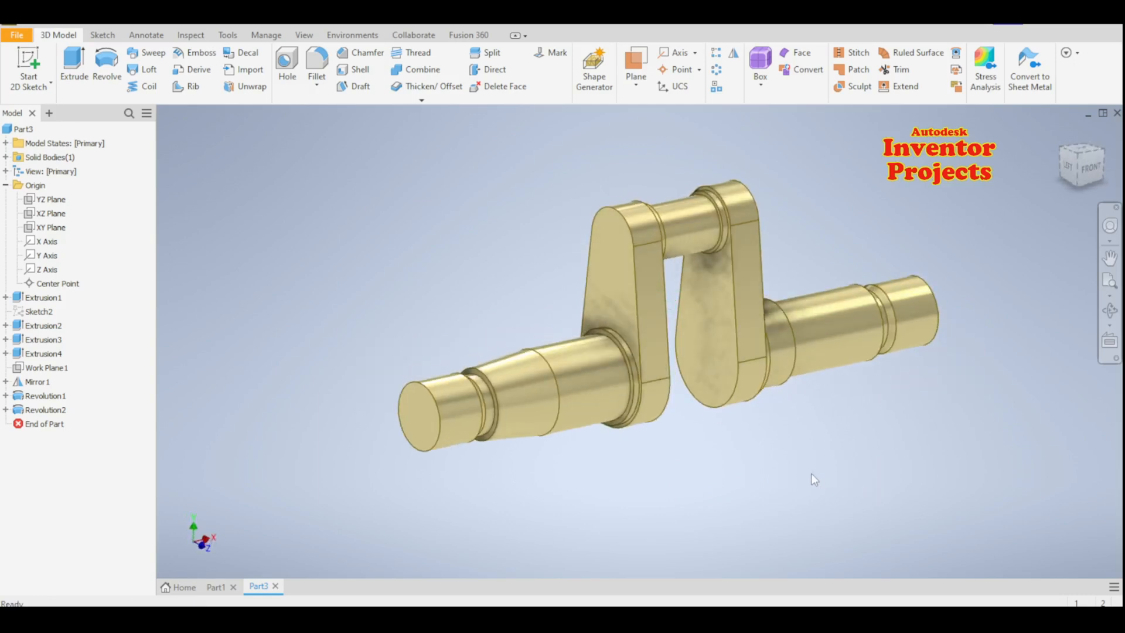
{"action": "middle_click_drag", "start_coordinate": [811, 474], "coordinate": [771, 481]}
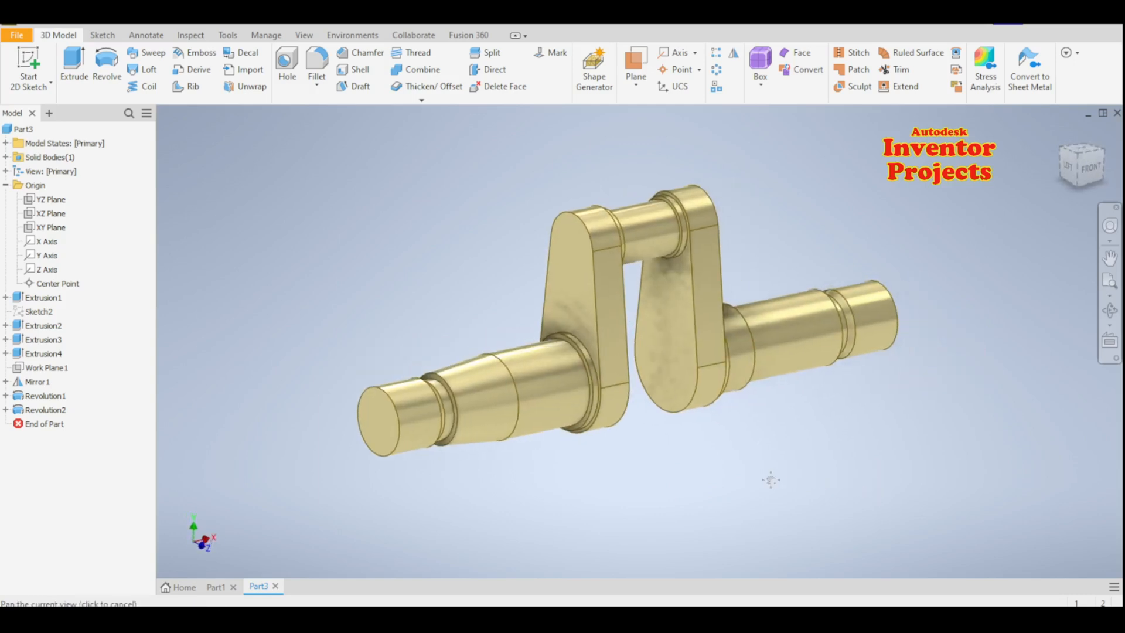
{"action": "left_click", "coordinate": [636, 87]}
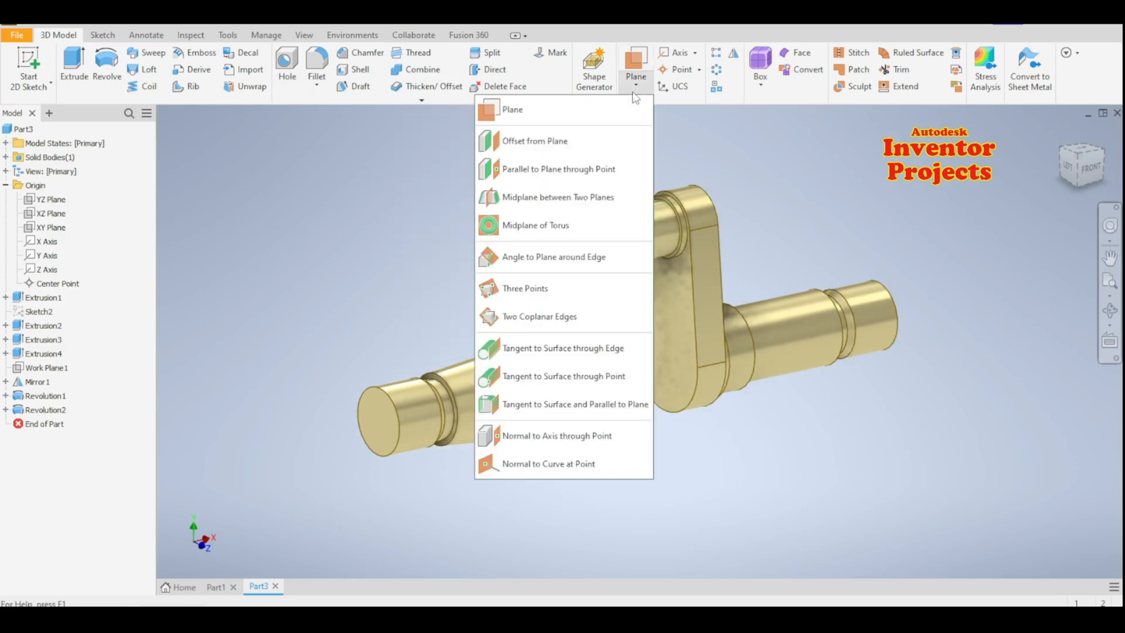
{"action": "left_click", "coordinate": [536, 141]}
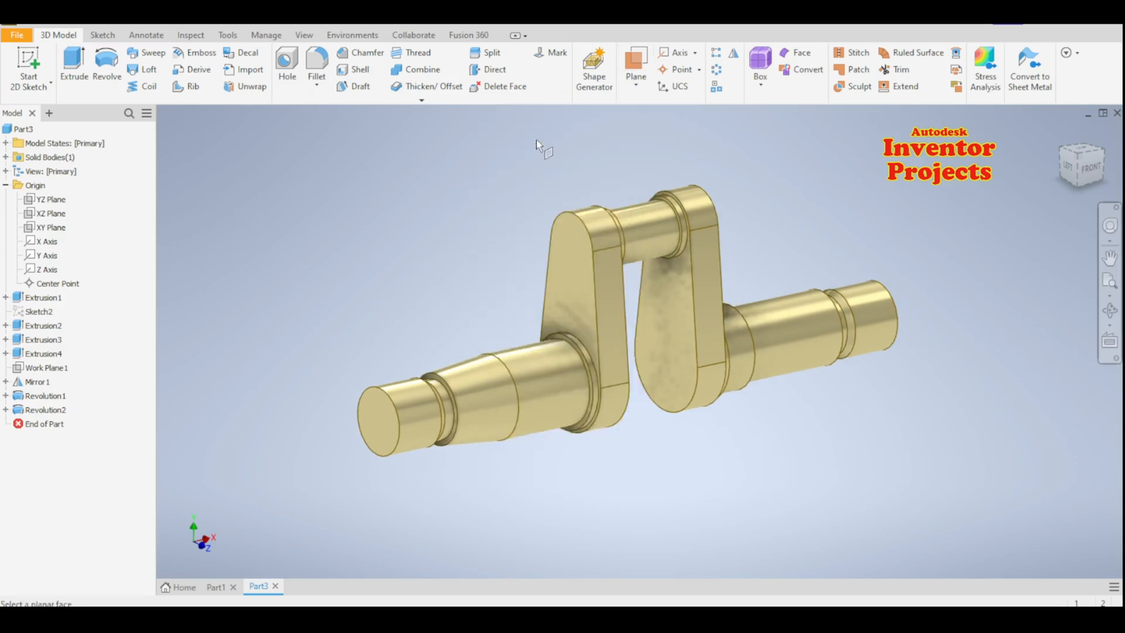
{"action": "left_click", "coordinate": [39, 230]}
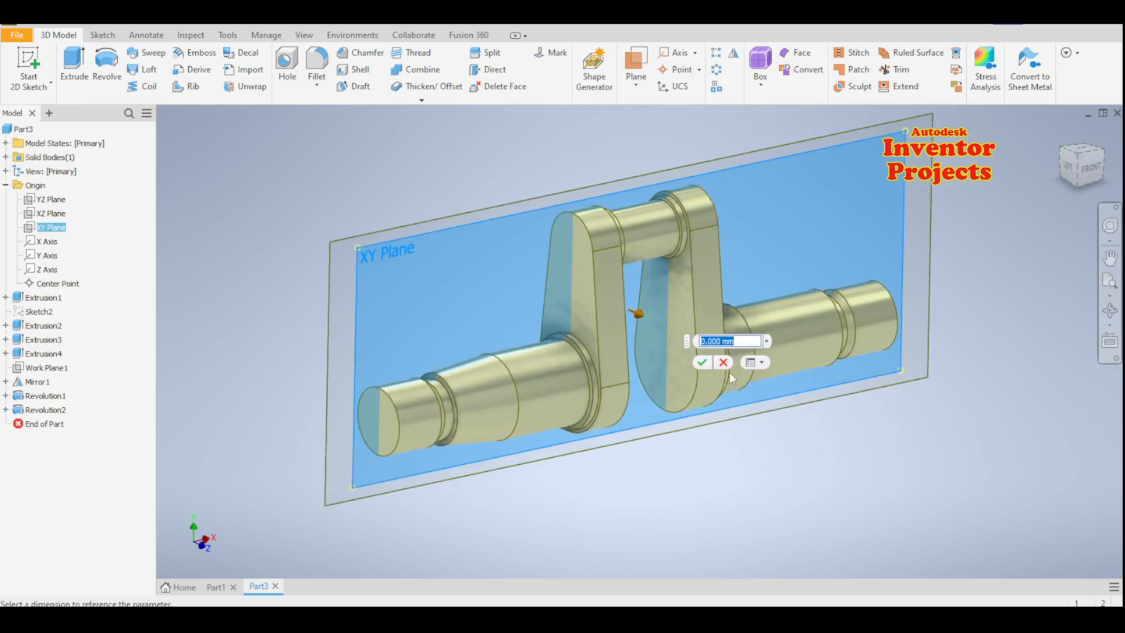
{"action": "type", "text": "11"}
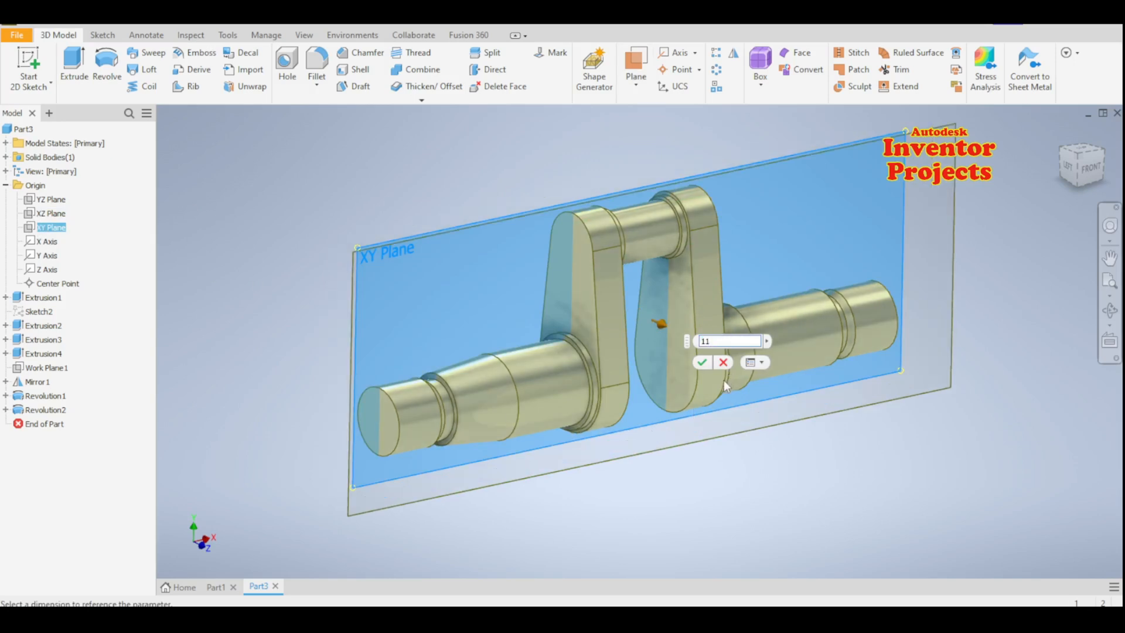
{"action": "left_click", "coordinate": [702, 362]}
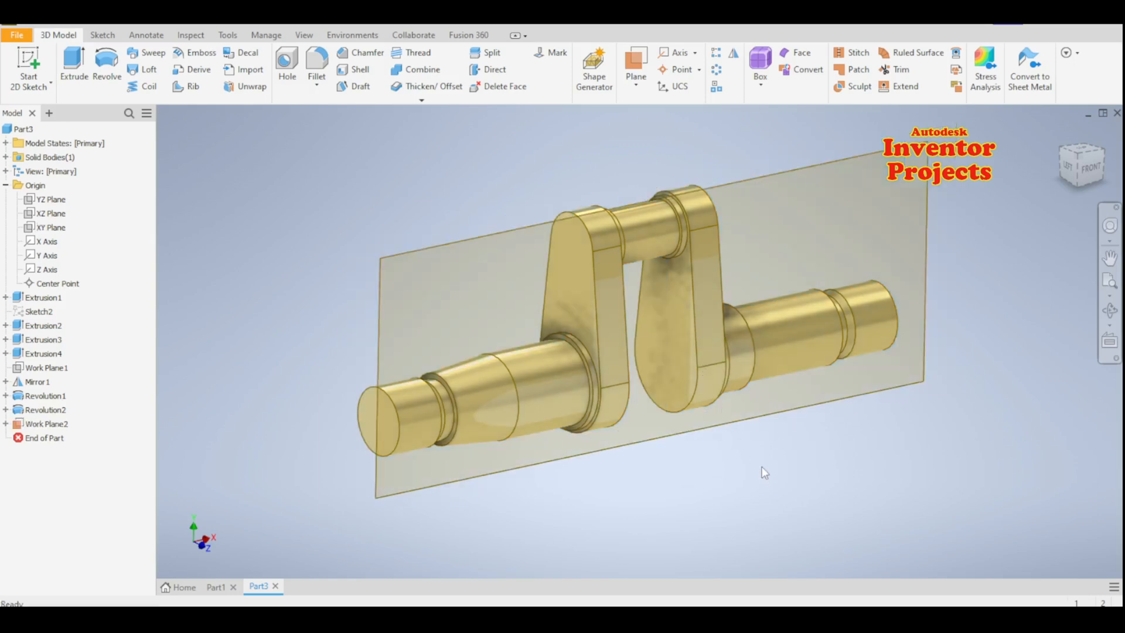
Start a sketch on the offset work plane and draw a horizontal slot about 27 mm long overall on the shaft section inboard of the groove.
{"action": "middle_click_drag", "start_coordinate": [747, 468], "coordinate": [922, 318], "text": "shift"}
{"action": "left_click", "coordinate": [974, 188]}
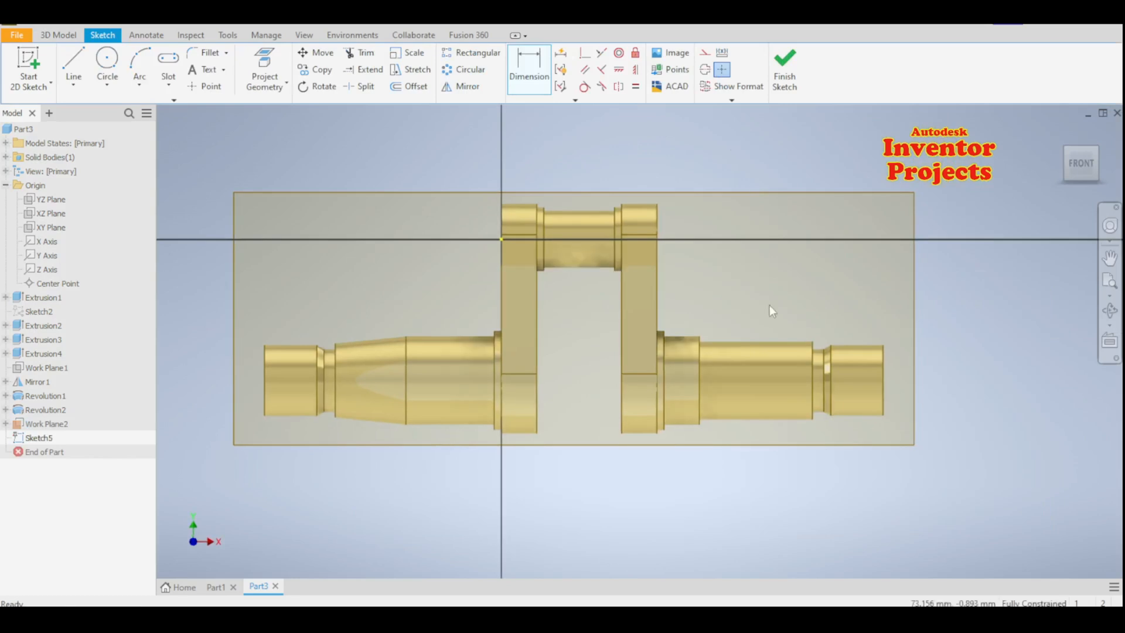
{"action": "scroll", "coordinate": [768, 389], "scroll_direction": "up", "scroll_amount": 3}
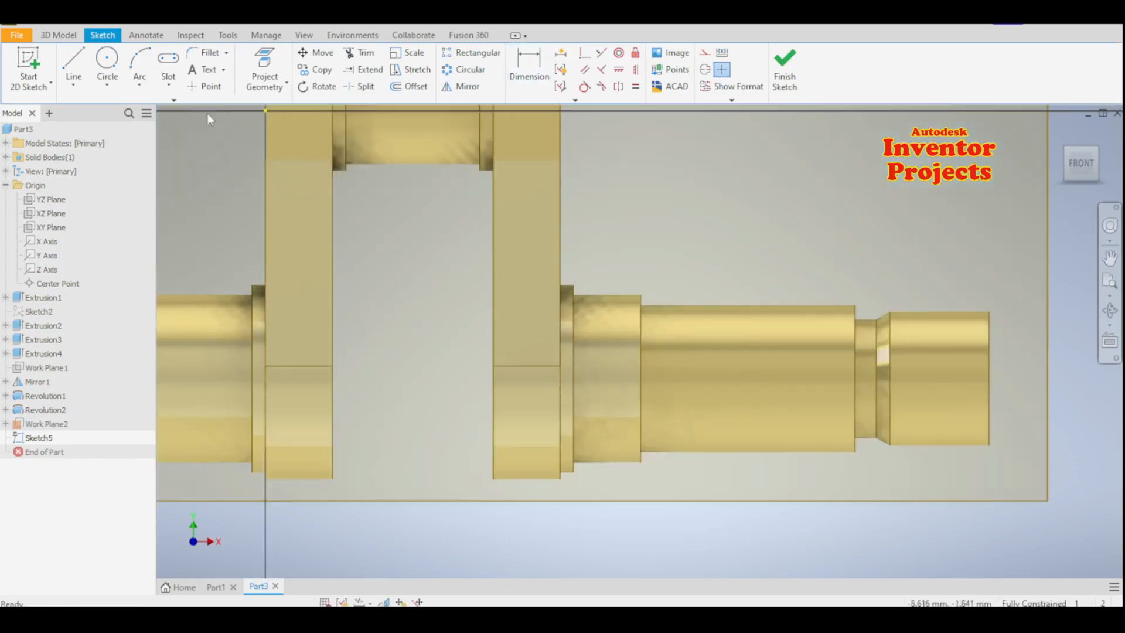
{"action": "left_click", "coordinate": [169, 64]}
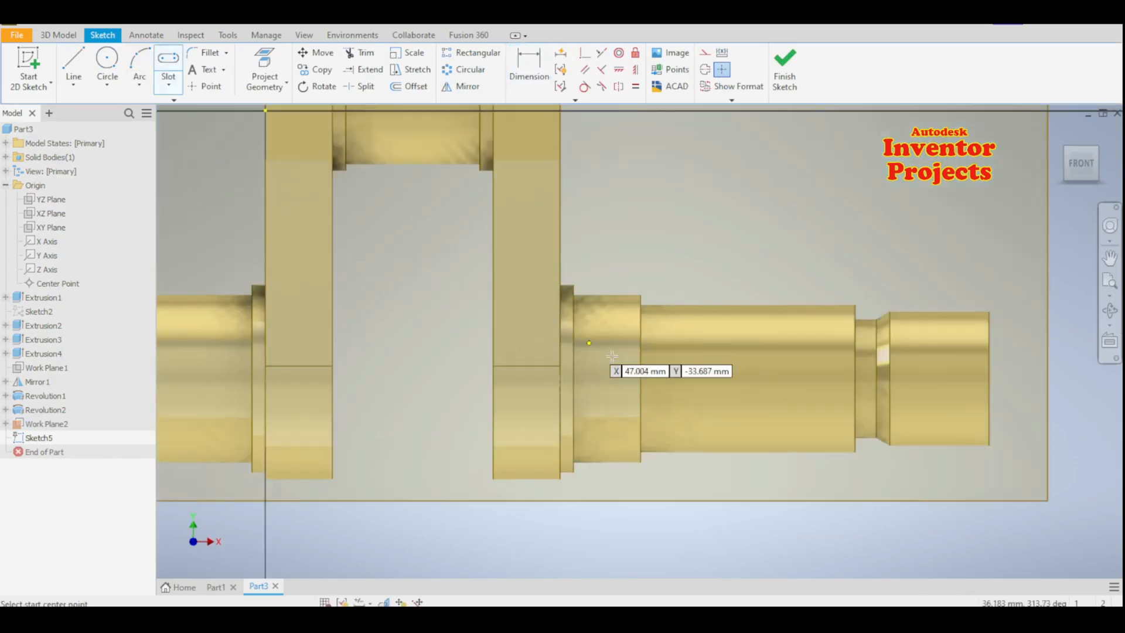
{"action": "left_click", "coordinate": [665, 371]}
{"action": "left_click", "coordinate": [814, 371]}
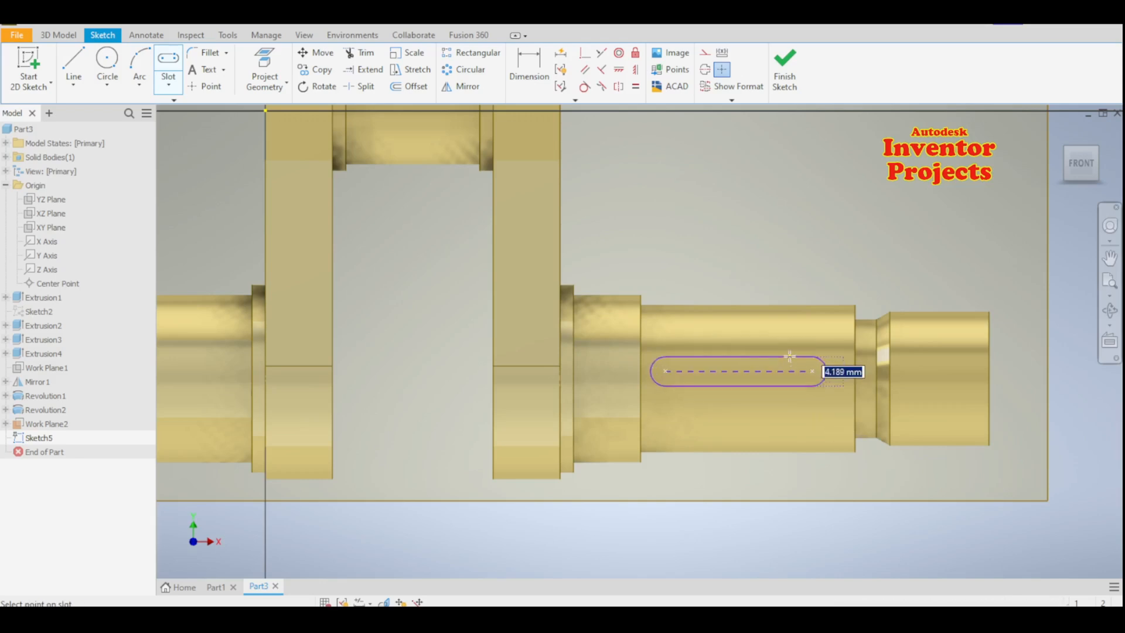
{"action": "left_click", "coordinate": [794, 355]}
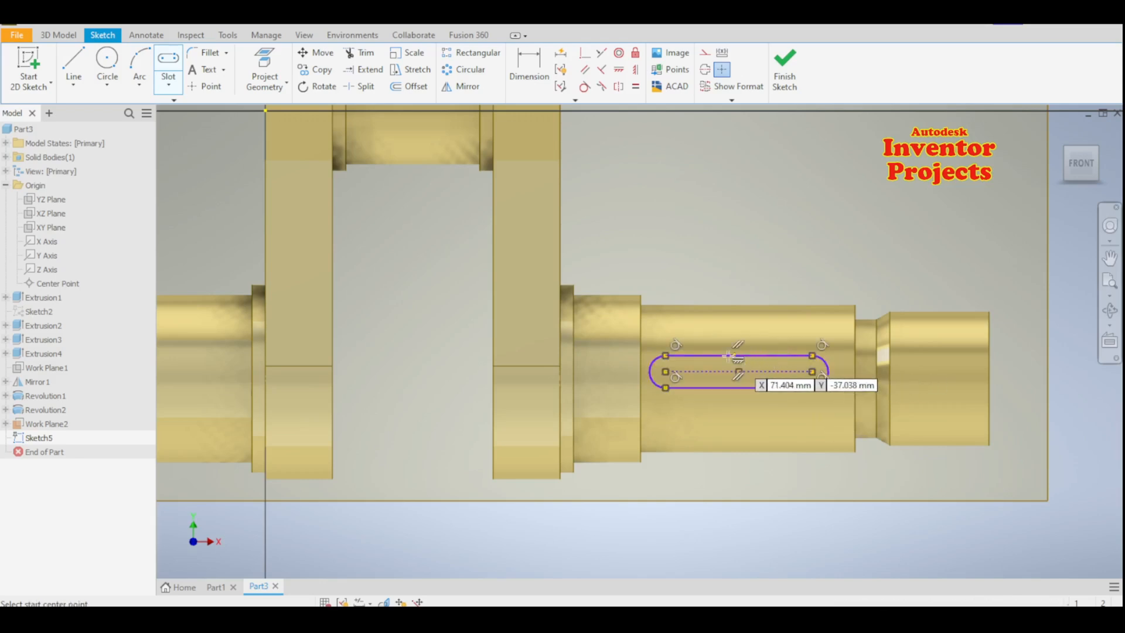
{"action": "key", "text": "Escape"}
Dimension the gap between the shoulder of the larger shaft step and the slot's nearest end as 4 mm.
{"action": "left_click", "coordinate": [527, 66]}
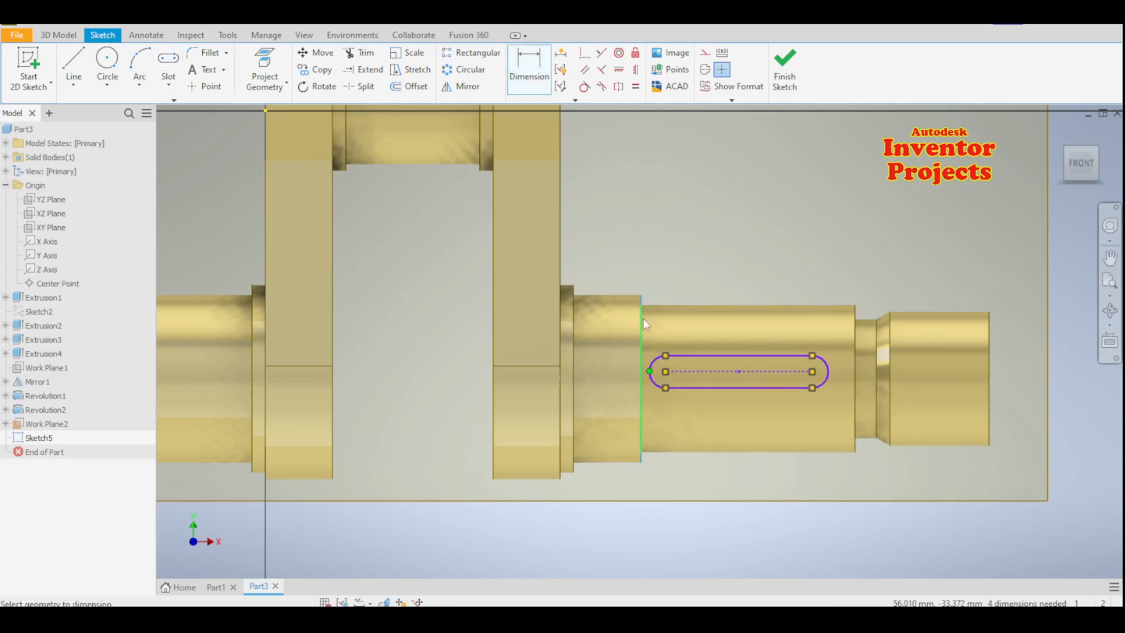
{"action": "left_click", "coordinate": [643, 319]}
{"action": "left_click", "coordinate": [674, 267]}
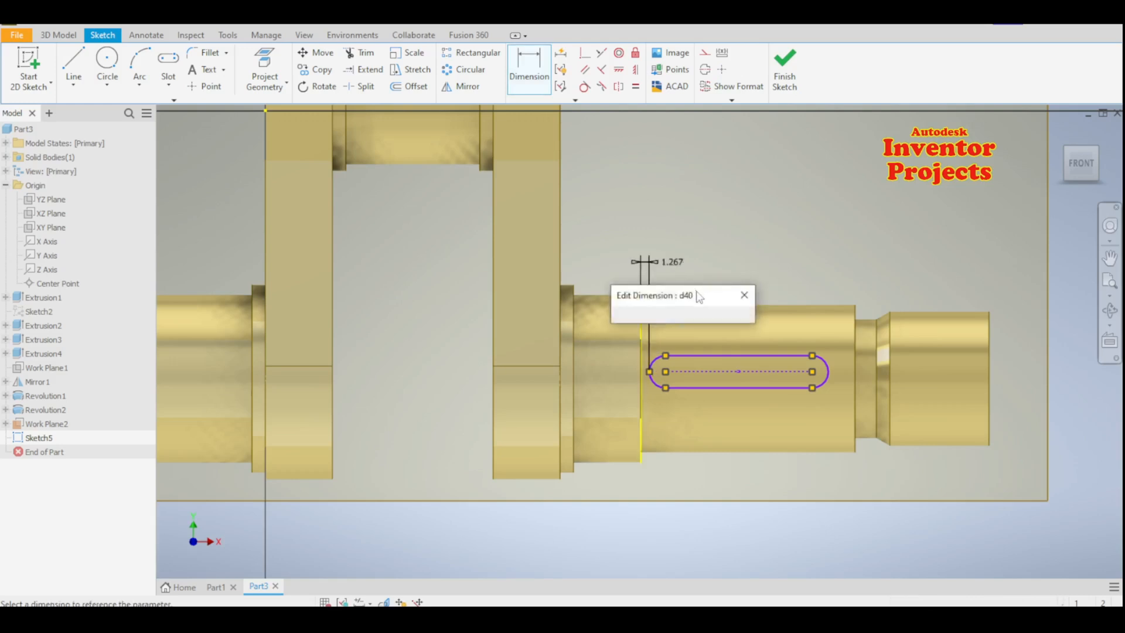
{"action": "type", "text": "4"}
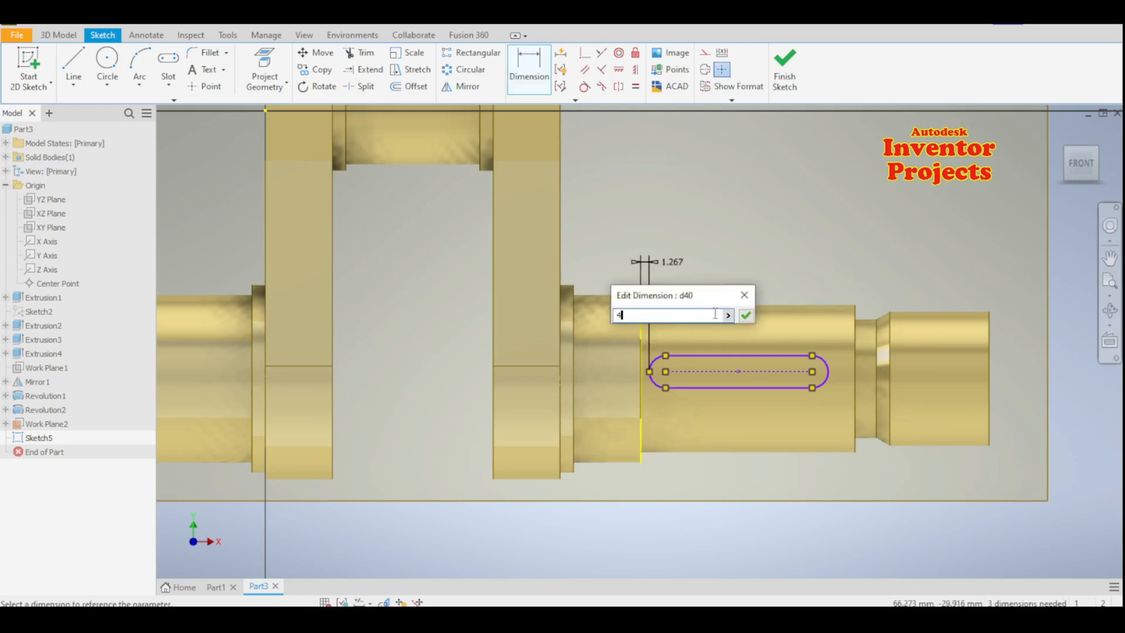
{"action": "left_click", "coordinate": [745, 316]}
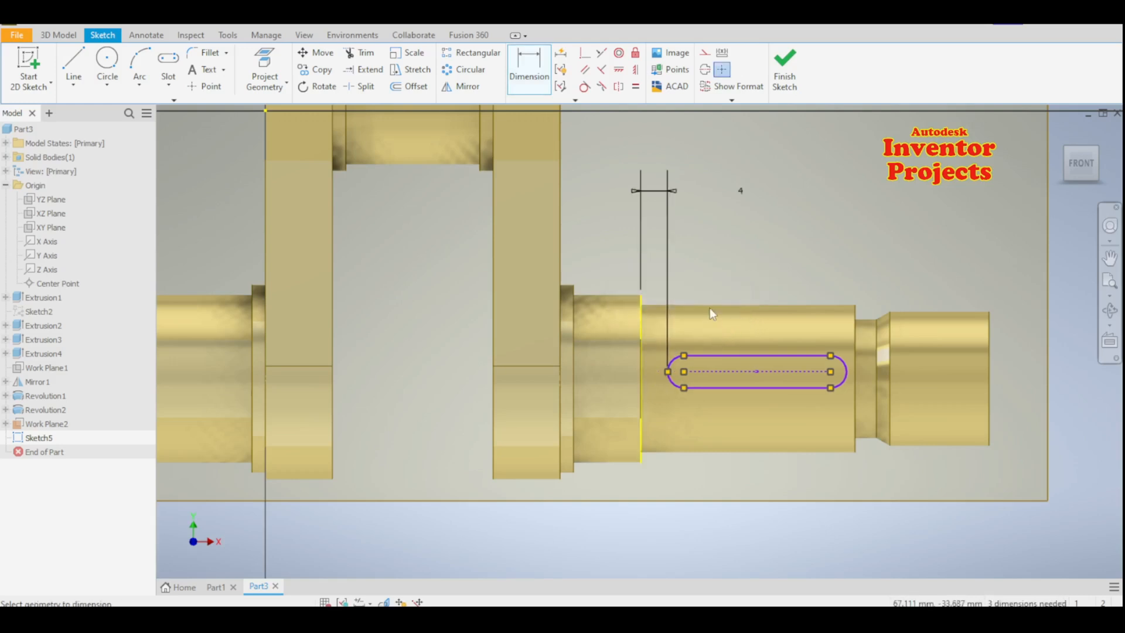
Dimension the slot's overall length, measured between its rounded ends, as 25 mm.
{"action": "left_click", "coordinate": [848, 372]}
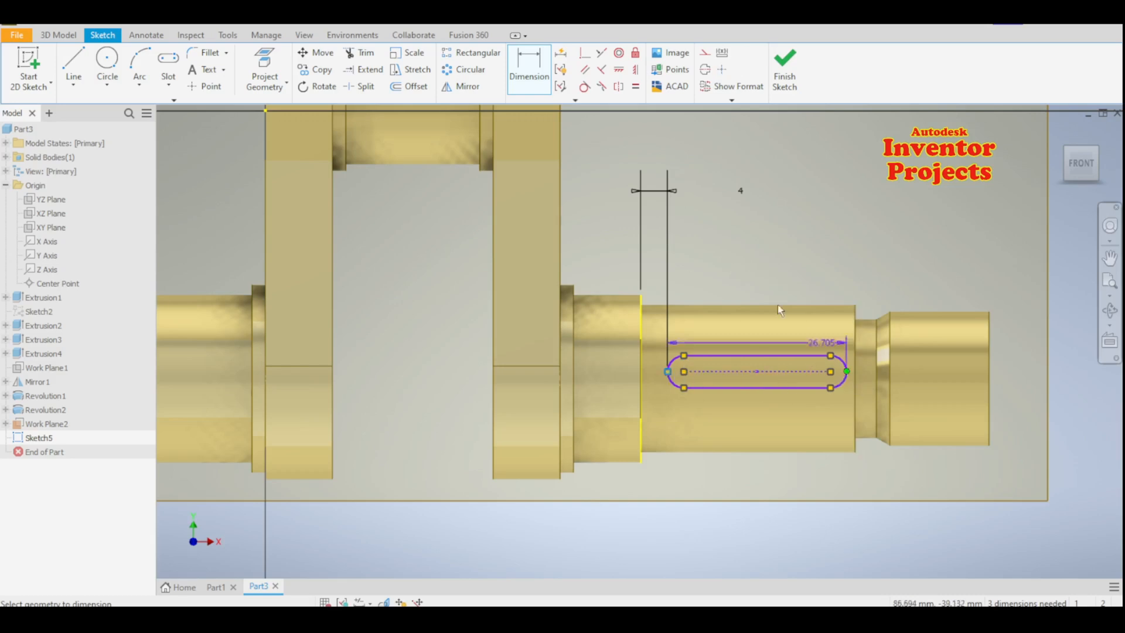
{"action": "left_click", "coordinate": [754, 231]}
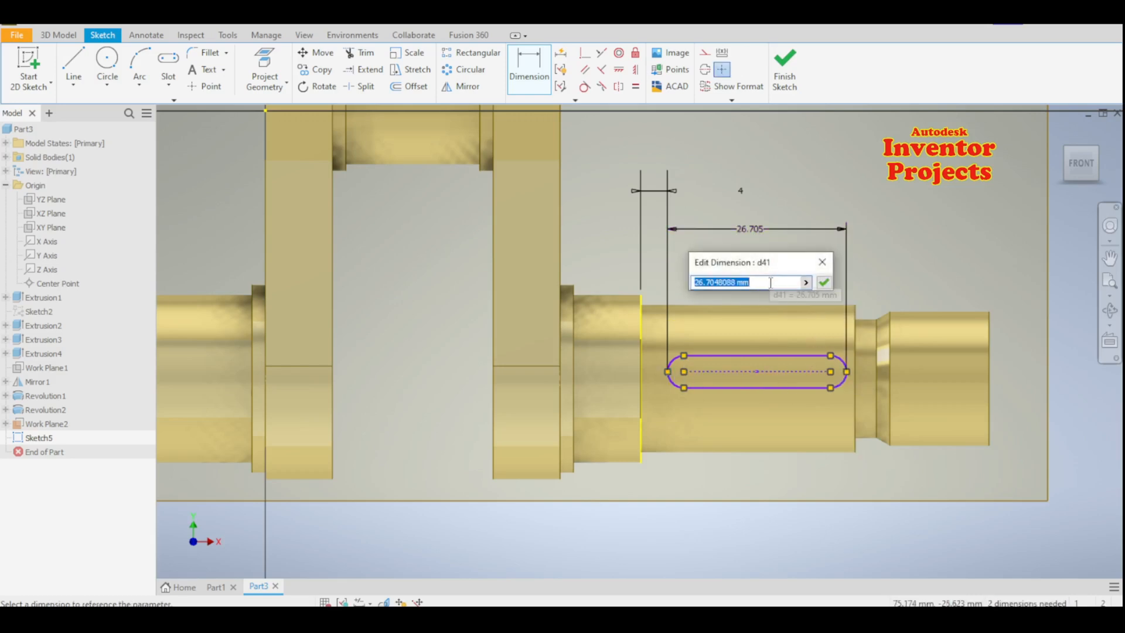
{"action": "type", "text": "2"}
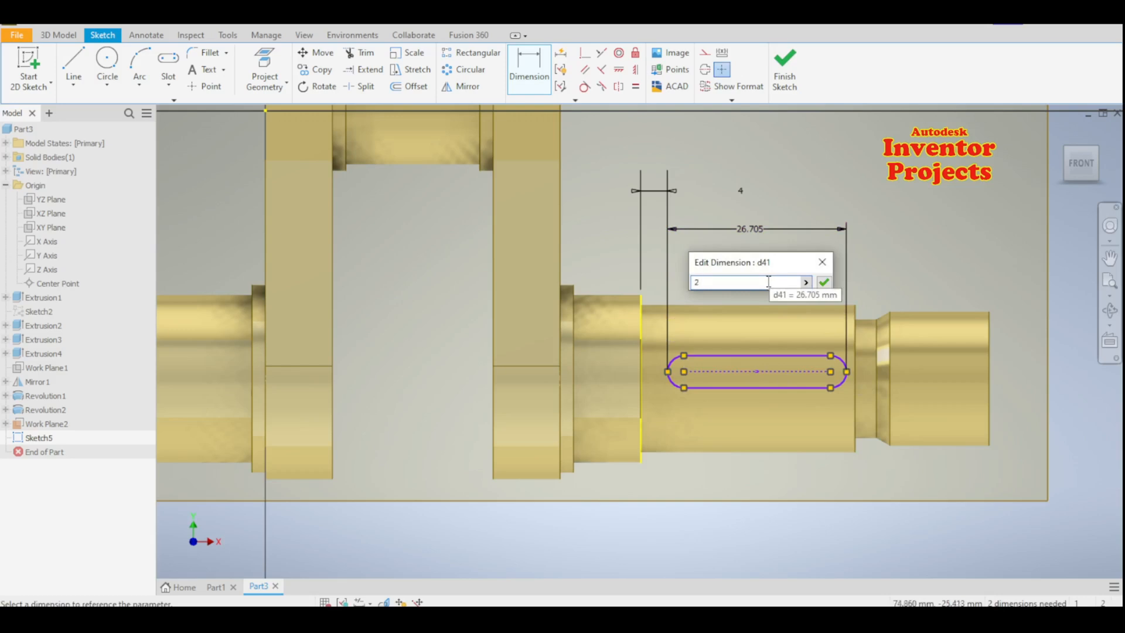
{"action": "type", "text": "5"}
{"action": "left_click", "coordinate": [824, 282]}
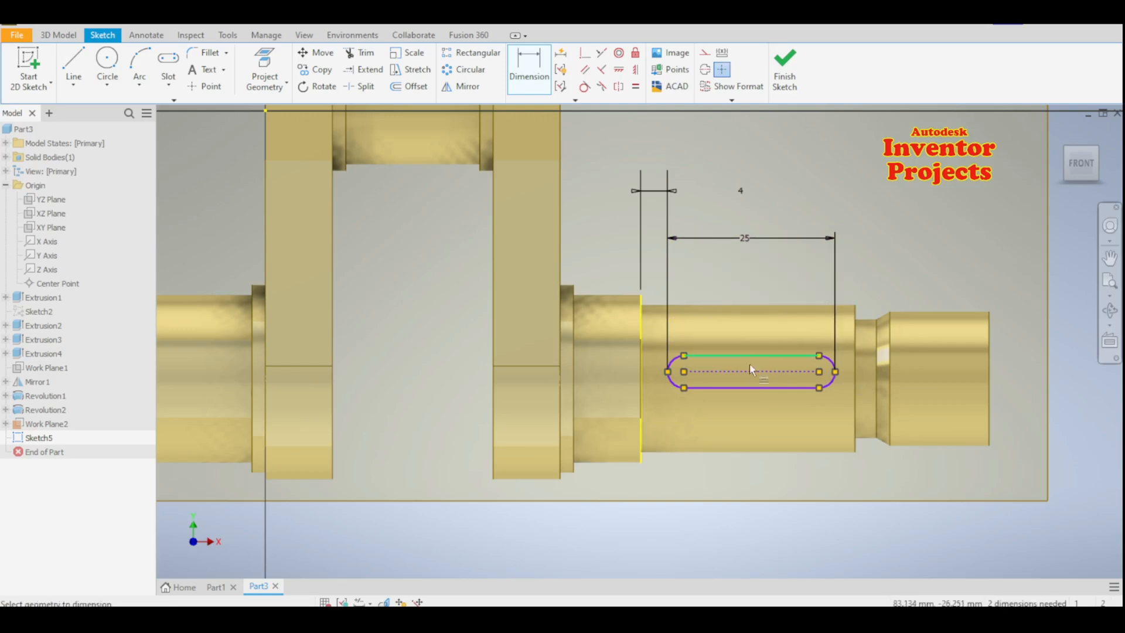
Dimension the radius of the slot's rounded end as 3 mm.
{"action": "left_click", "coordinate": [675, 385]}
{"action": "left_click", "coordinate": [675, 419]}
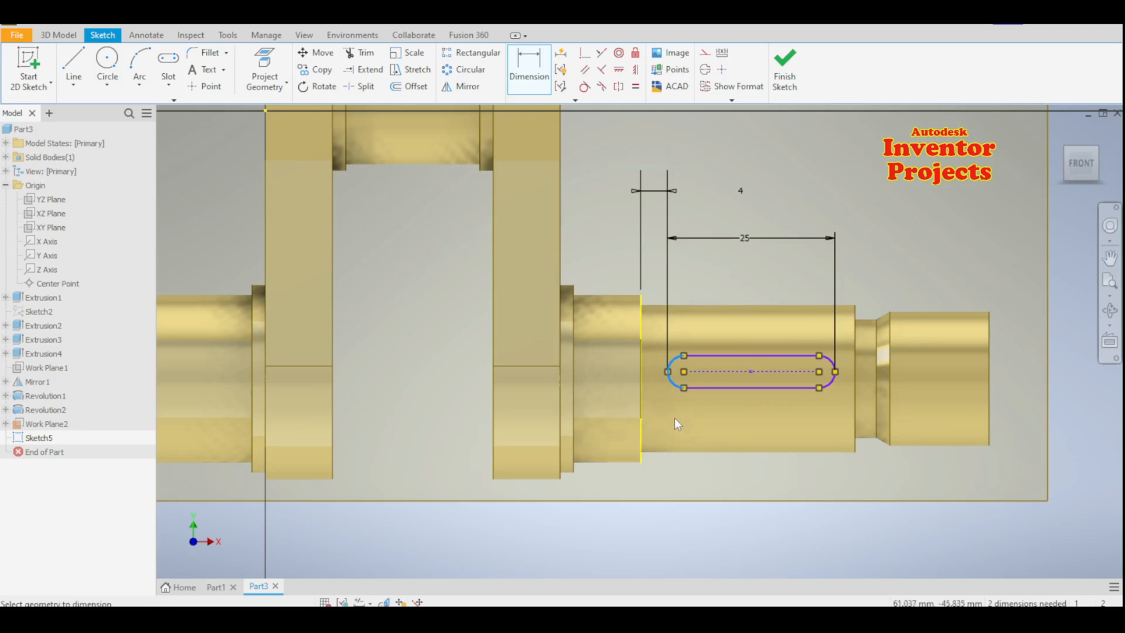
{"action": "type", "text": "3"}
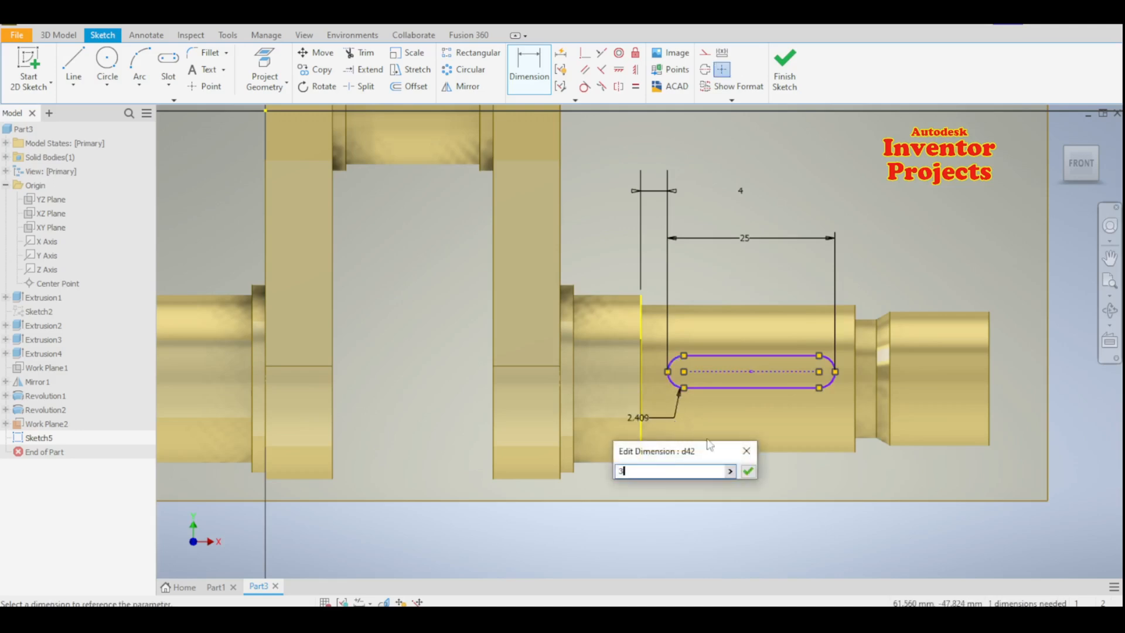
{"action": "left_click", "coordinate": [749, 472]}
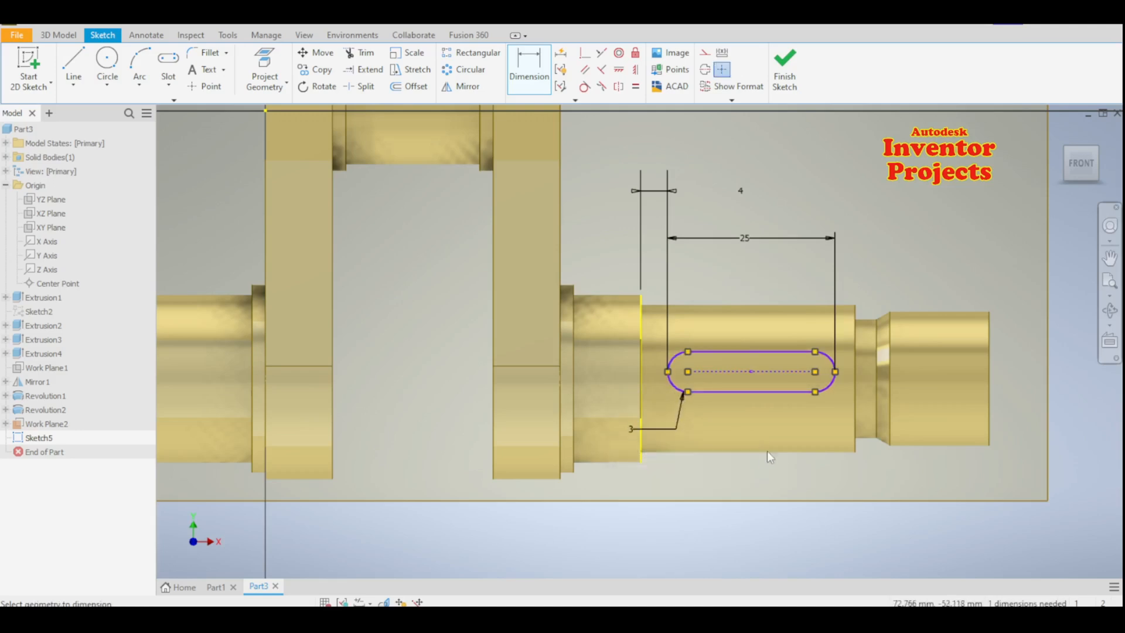
Draw a horizontal construction line from the shaft's end face midpoint to the chamfered shoulder of the outermost section.
{"action": "key", "text": "l"}
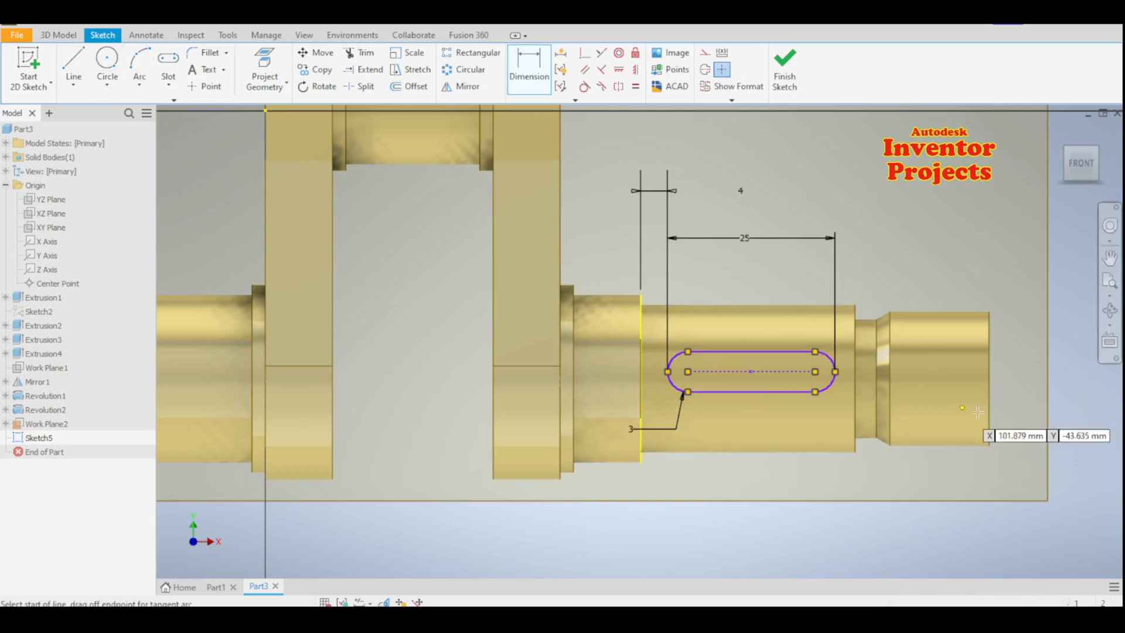
{"action": "left_click", "coordinate": [989, 378]}
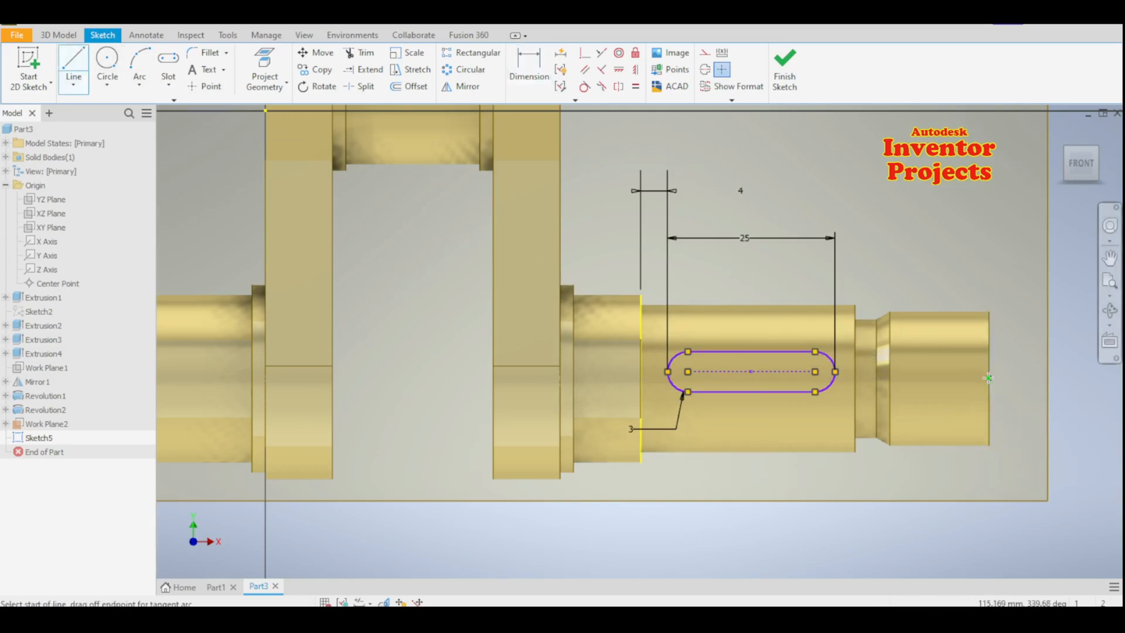
{"action": "left_click", "coordinate": [891, 379]}
{"action": "key", "text": "Escape"}
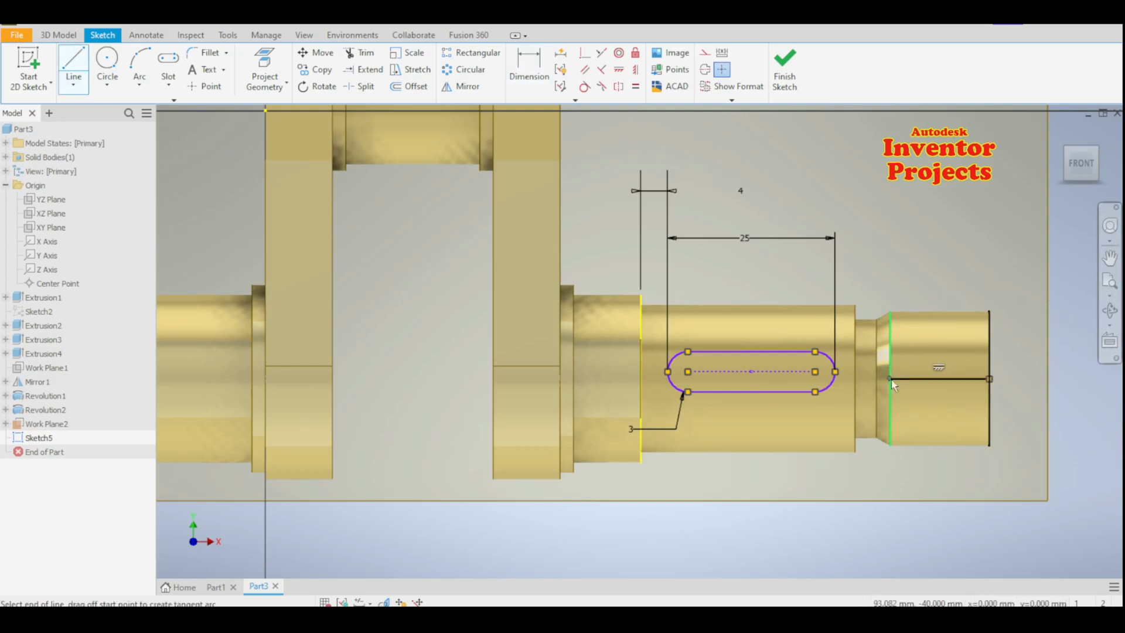
{"action": "right_click", "coordinate": [934, 385]}
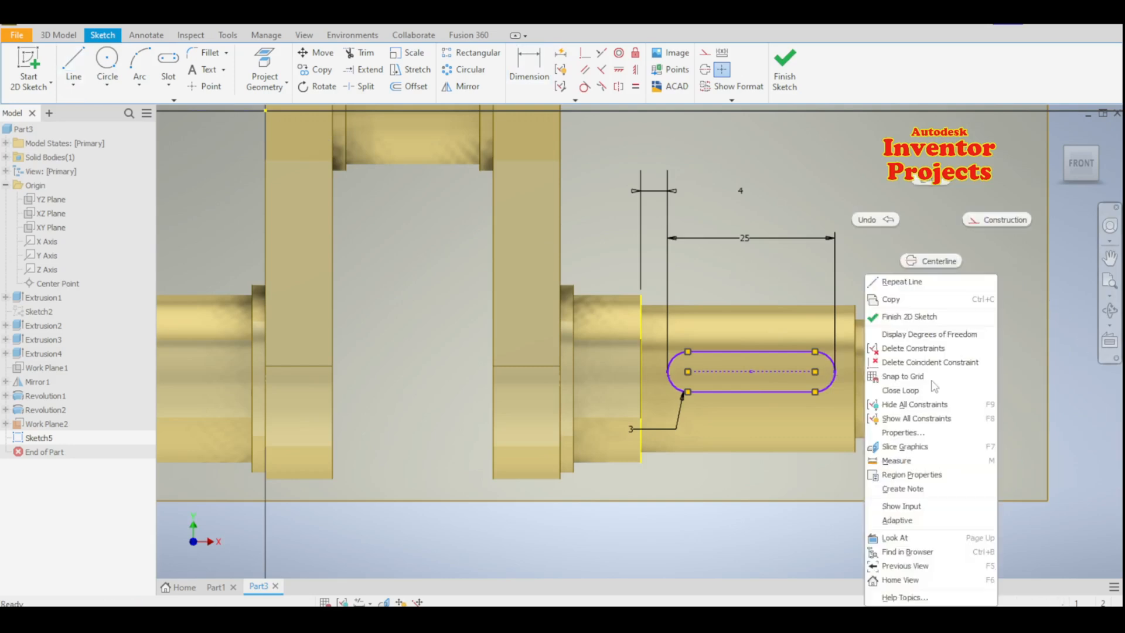
{"action": "left_click", "coordinate": [986, 230]}
{"action": "left_click", "coordinate": [961, 228]}
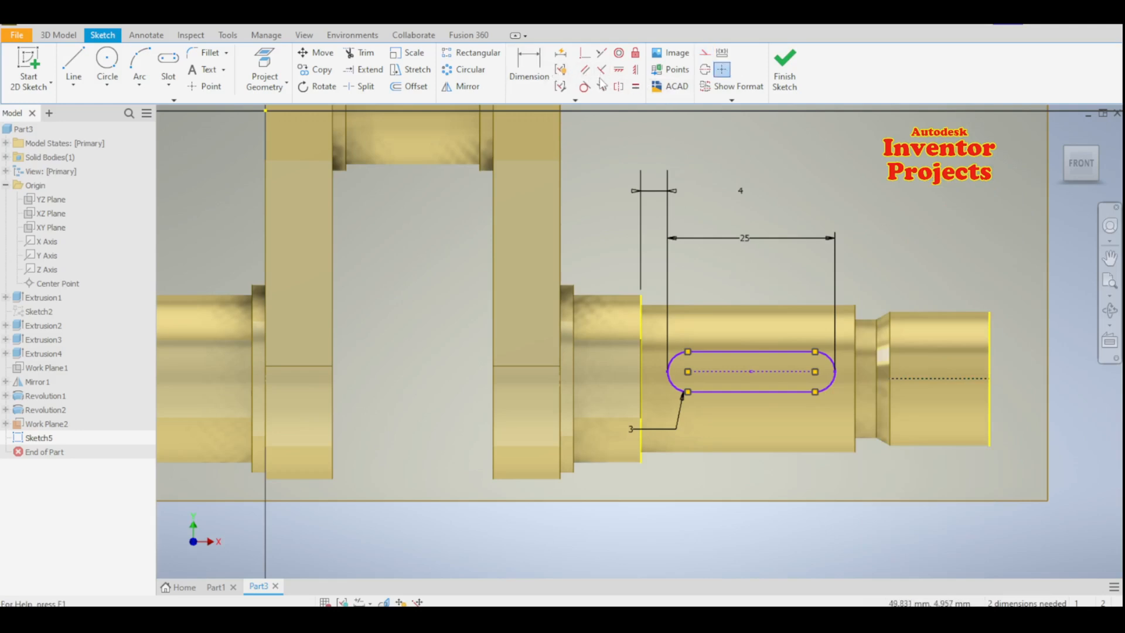
Make the slot's centerline collinear with the construction line on the shaft end, and finish the sketch.
{"action": "left_click", "coordinate": [601, 52]}
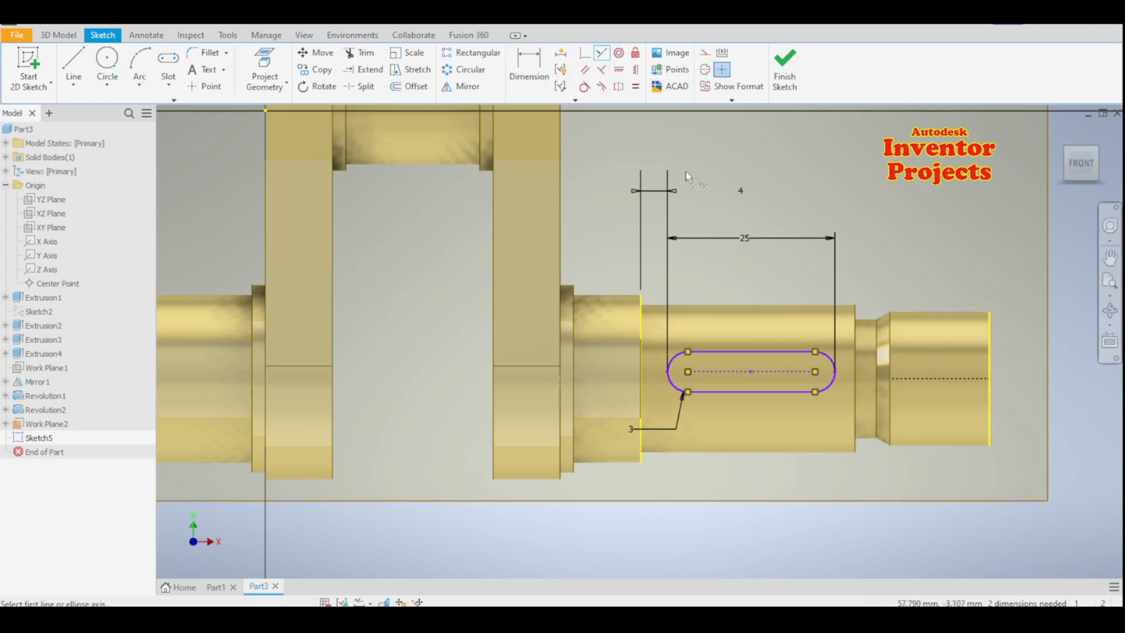
{"action": "left_click", "coordinate": [798, 372]}
{"action": "left_click", "coordinate": [926, 379]}
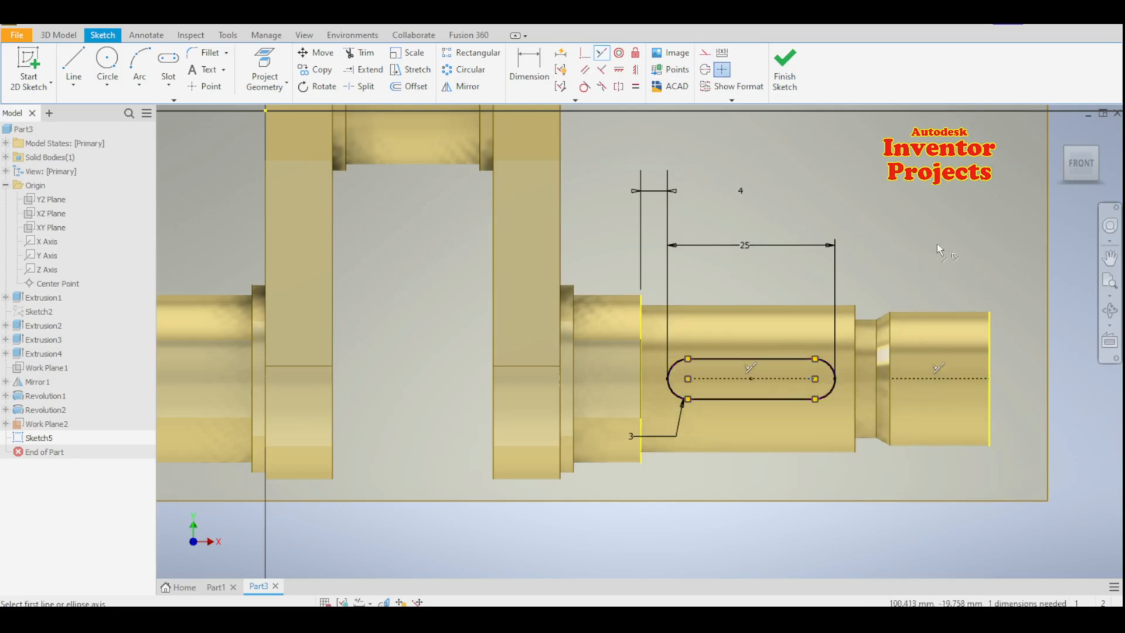
{"action": "middle_click_drag", "start_coordinate": [940, 251], "coordinate": [907, 229]}
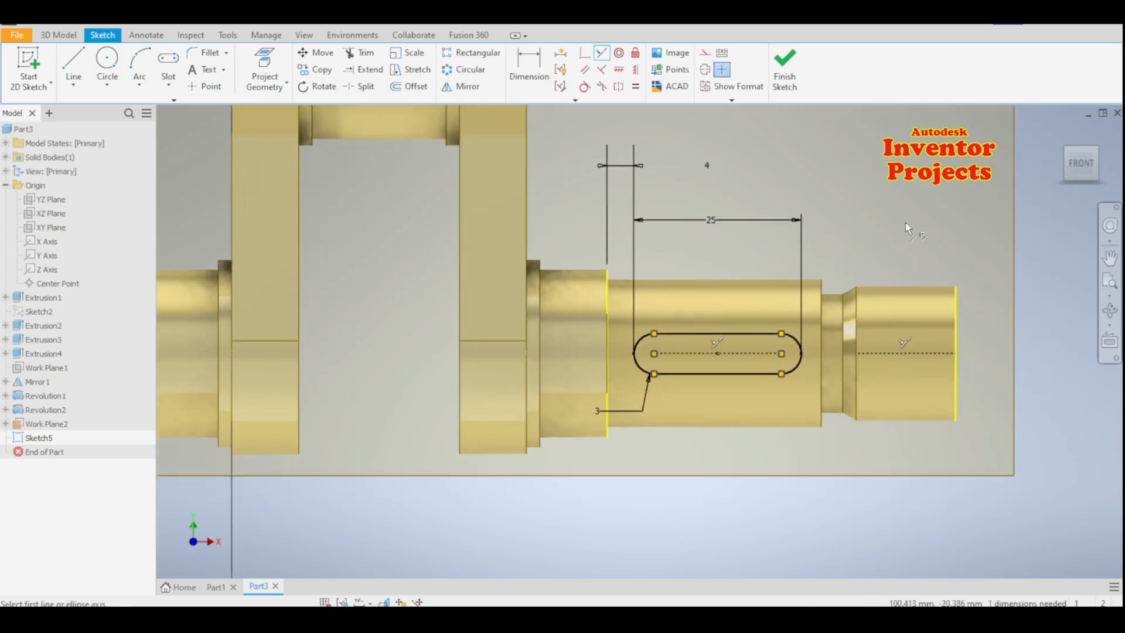
{"action": "left_click", "coordinate": [785, 67]}
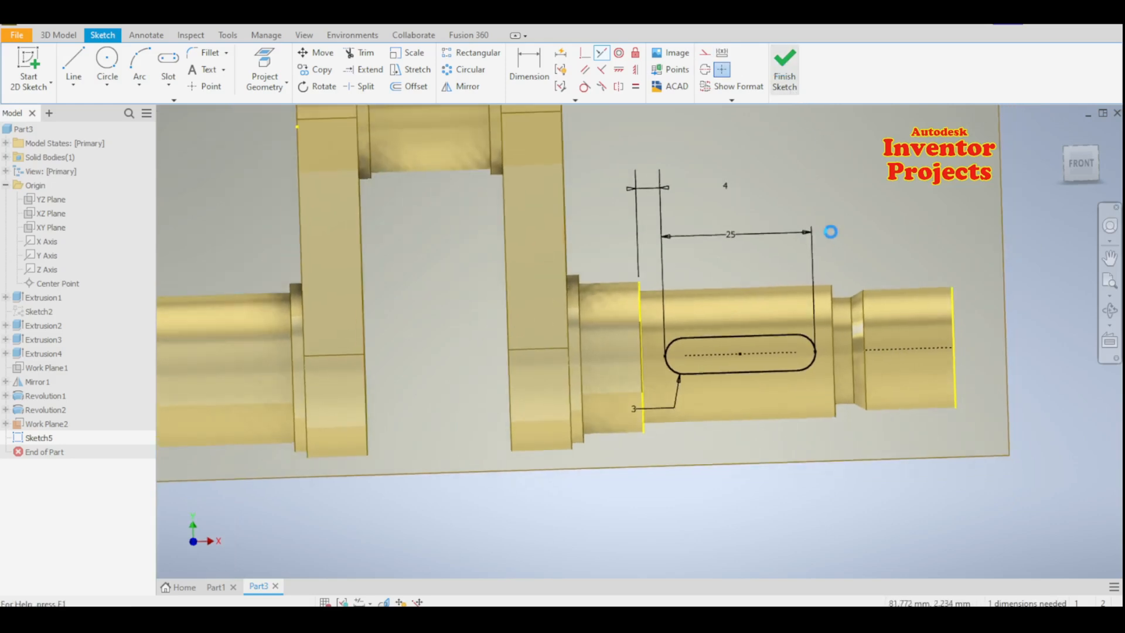
Hide the offset work plane that carries the slot sketch.
{"action": "left_click", "coordinate": [936, 161]}
{"action": "right_click", "coordinate": [938, 161]}
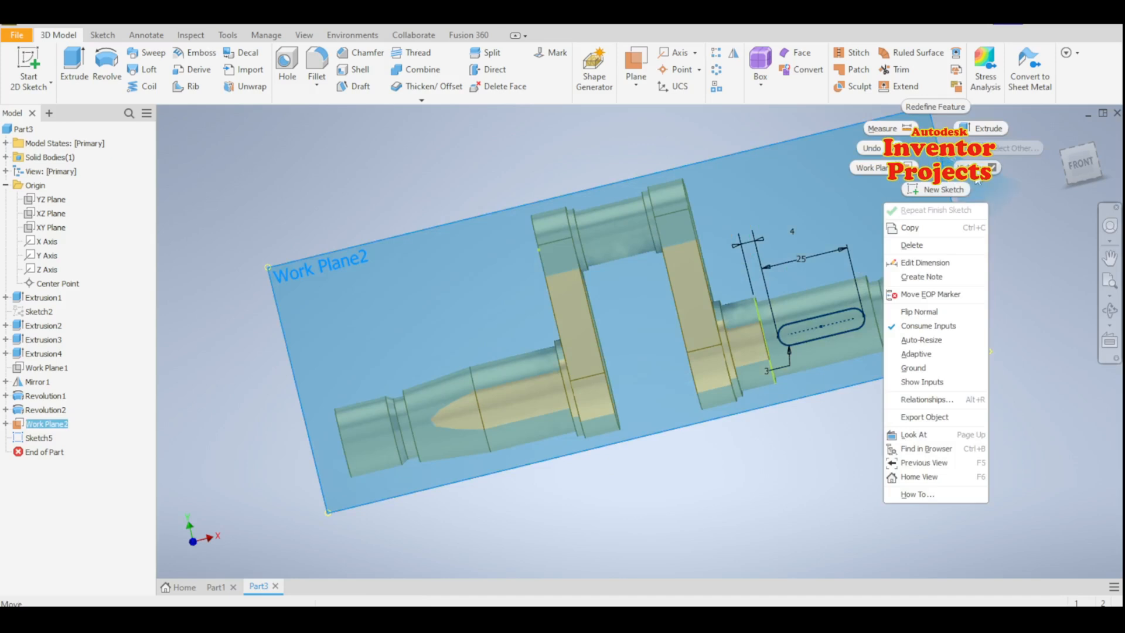
{"action": "left_click", "coordinate": [979, 171]}
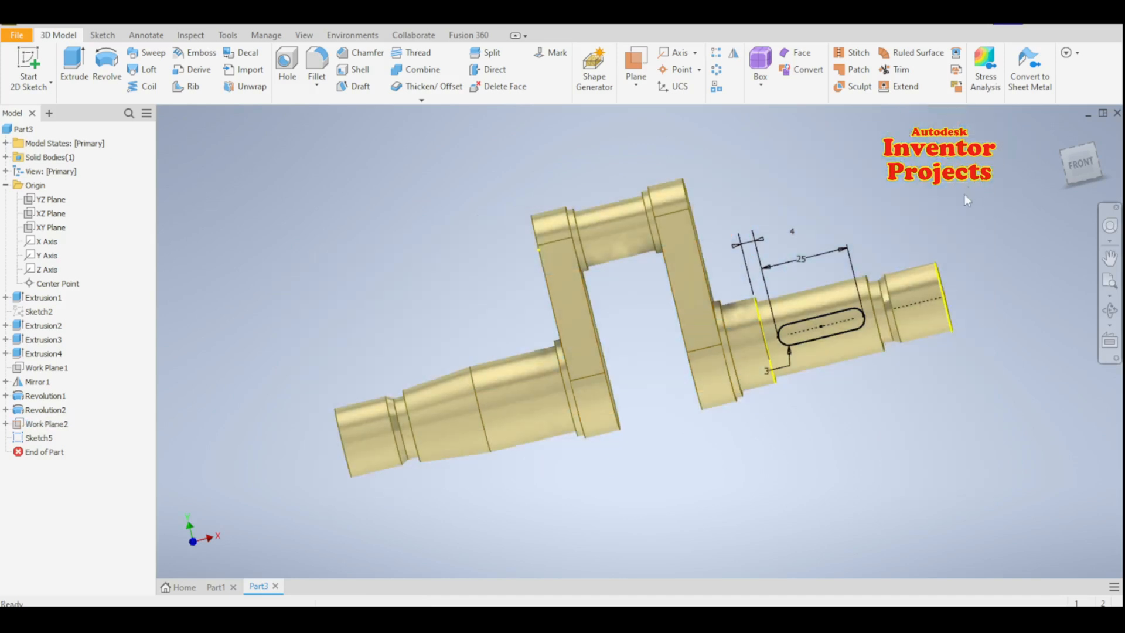
Extrude the slot profile as a cut 3.5 mm deep into the shaft to form the keyway.
{"action": "left_click", "coordinate": [74, 63]}
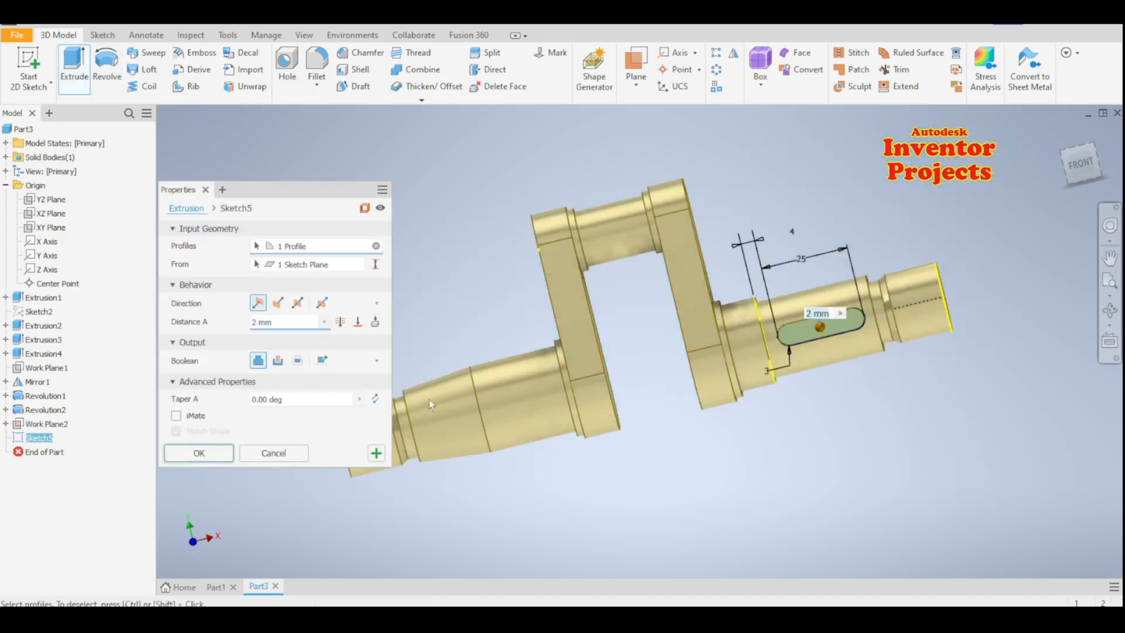
{"action": "left_click", "coordinate": [279, 361]}
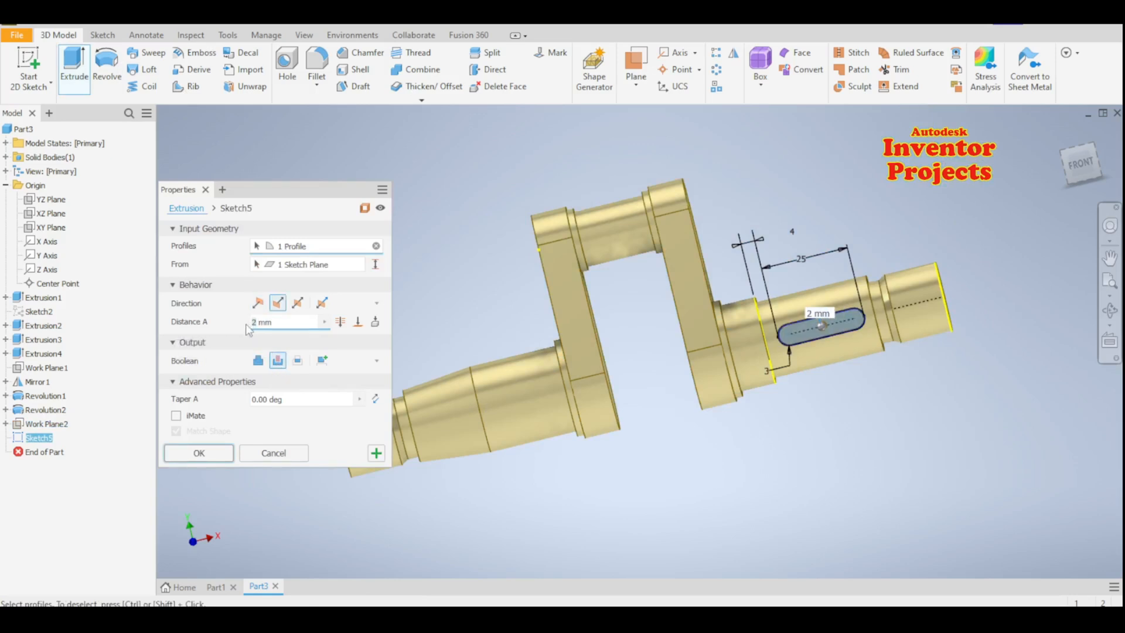
{"action": "type", "text": "5"}
{"action": "mouse_move", "coordinate": [789, 440]}
{"action": "middle_mouse_down", "text": "shift"}
{"action": "mouse_move", "coordinate": [832, 447]}
{"action": "mouse_move", "coordinate": [798, 455]}
{"action": "middle_mouse_up", "text": "shift"}
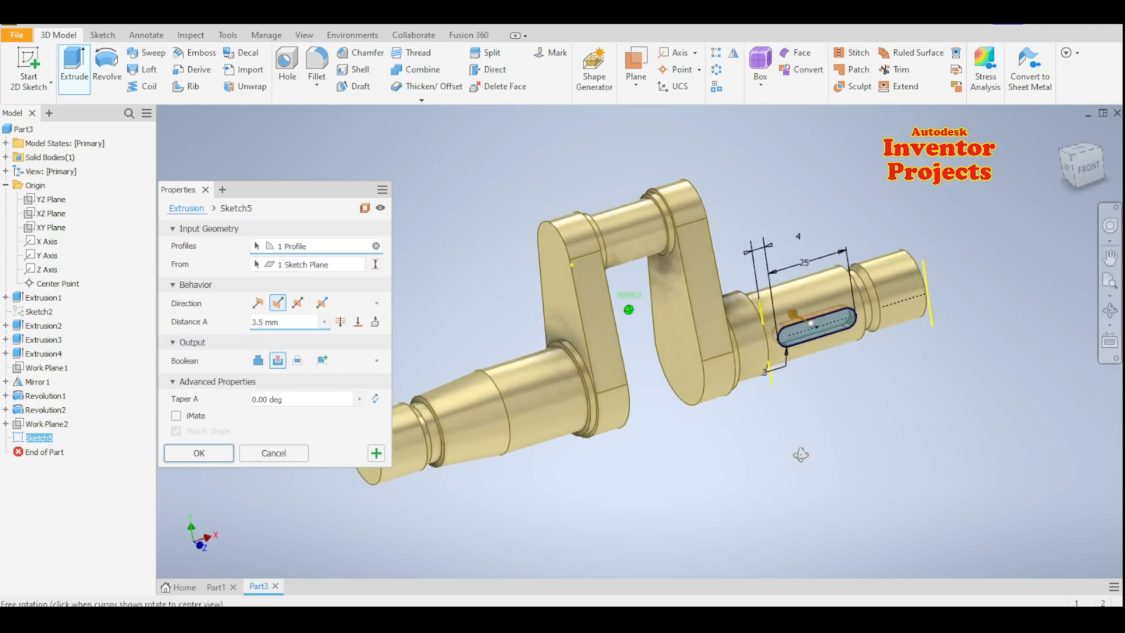
{"action": "left_click", "coordinate": [216, 458]}
{"action": "scroll", "coordinate": [807, 368], "scroll_direction": "up", "scroll_amount": 3}
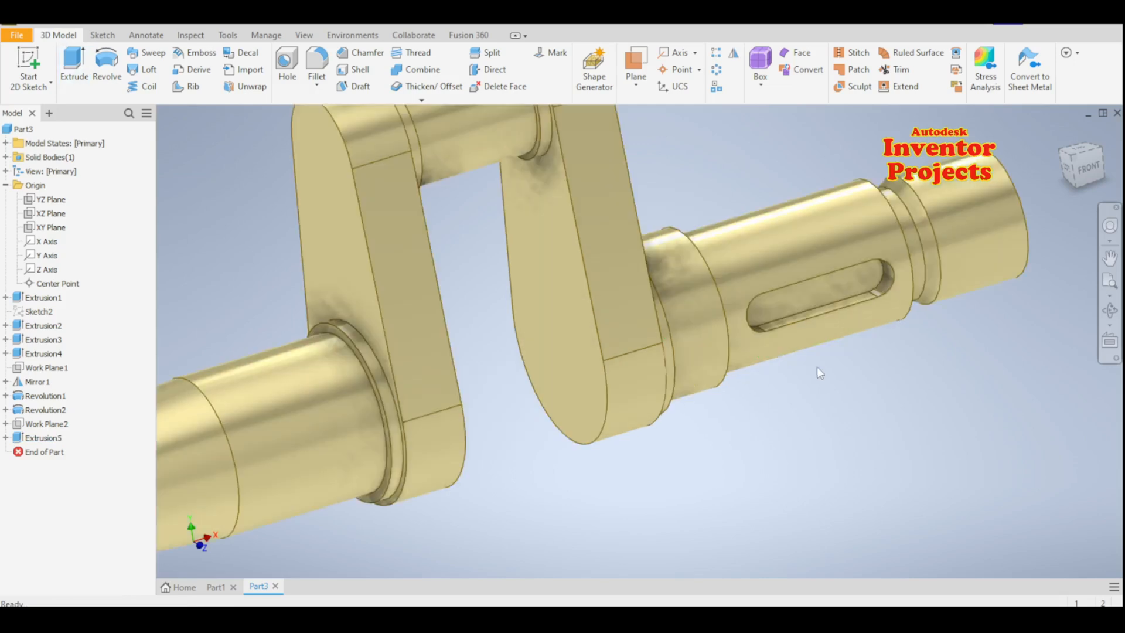
{"action": "scroll", "coordinate": [850, 417], "scroll_direction": "down", "scroll_amount": 3}
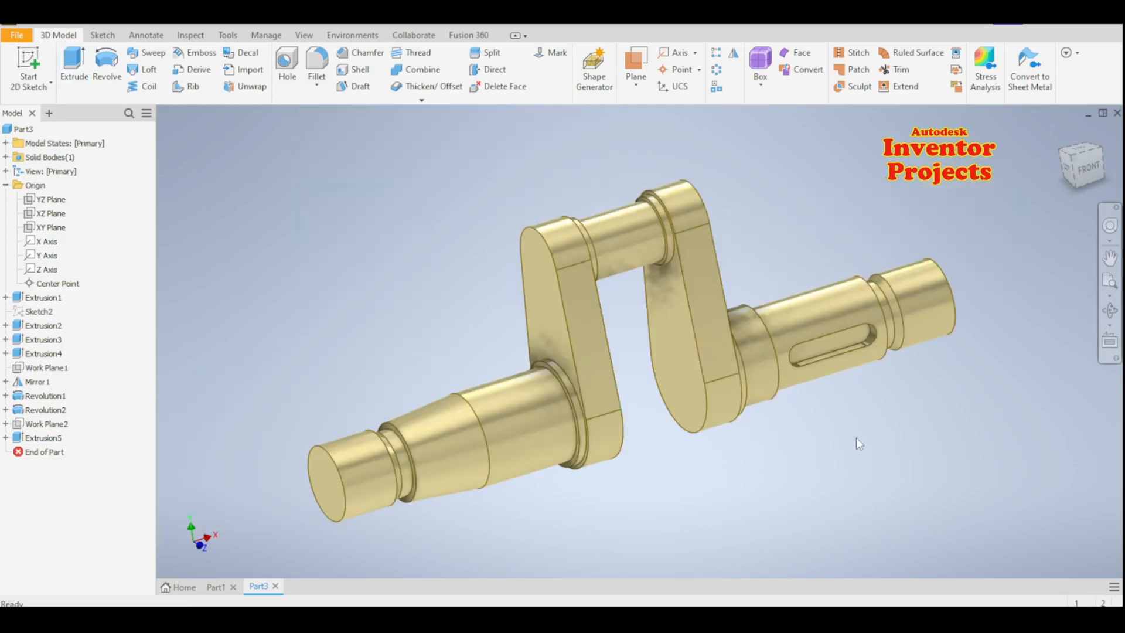
Start a fillet with a 0.8 mm radius and select both root edges of the groove beside the keyway section.
{"action": "mouse_move", "coordinate": [853, 447]}
{"action": "middle_mouse_down", "text": "shift"}
{"action": "mouse_move", "coordinate": [844, 427]}
{"action": "mouse_move", "coordinate": [827, 443]}
{"action": "middle_mouse_up", "text": "shift"}
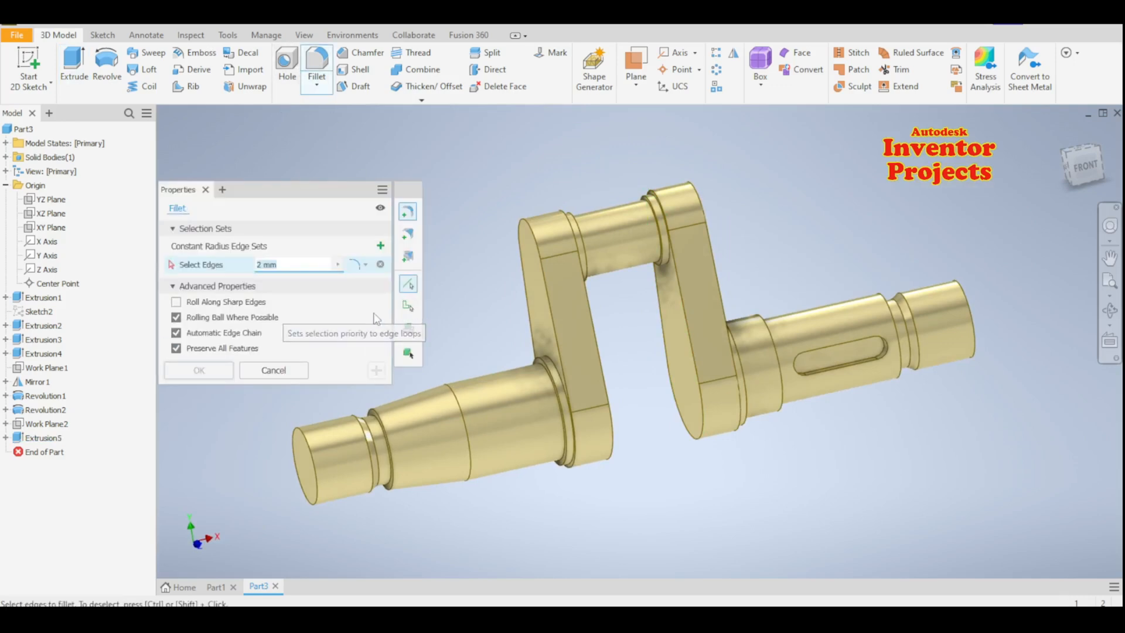
{"action": "left_click", "coordinate": [293, 270]}
{"action": "type", "text": "0."}
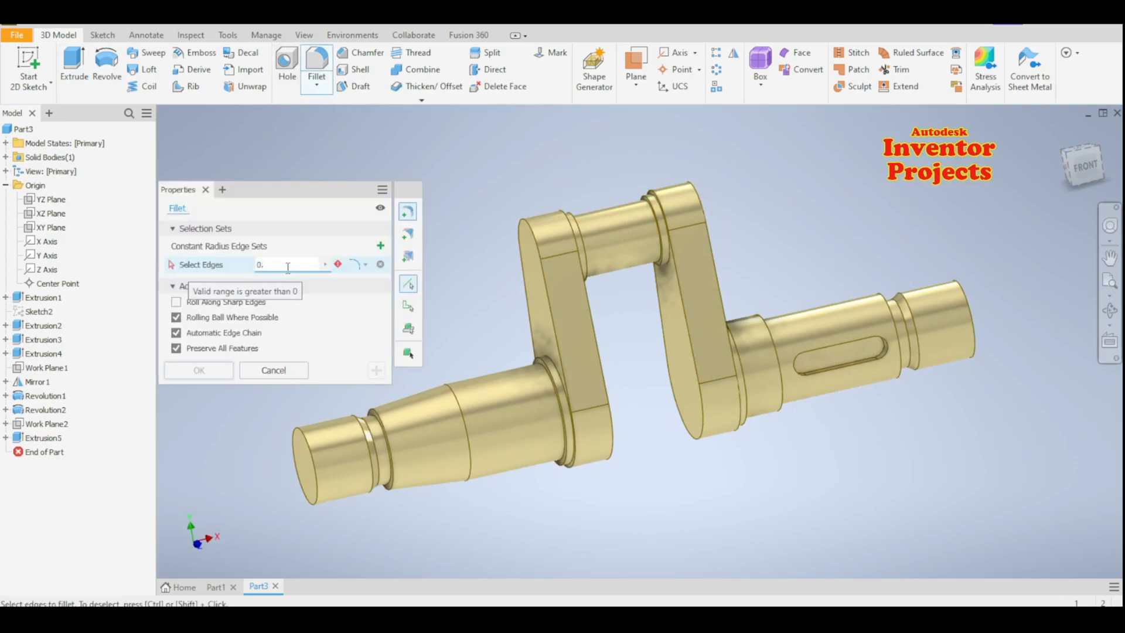
{"action": "type", "text": "8"}
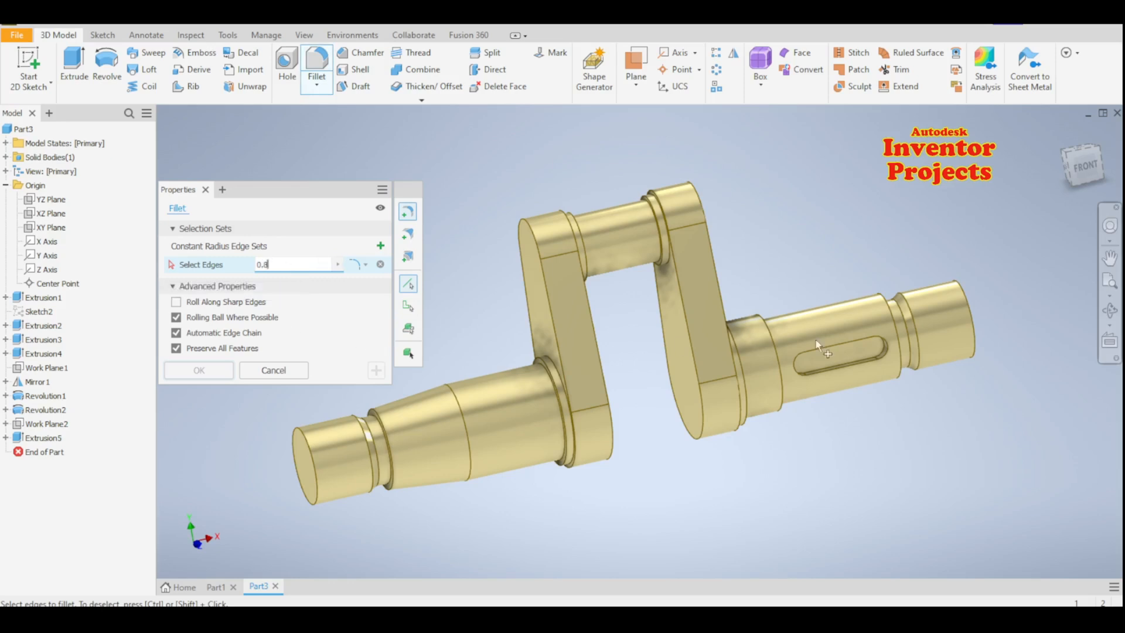
{"action": "mouse_move", "coordinate": [947, 425]}
{"action": "middle_mouse_down", "text": "shift"}
{"action": "mouse_move", "coordinate": [885, 410]}
{"action": "mouse_move", "coordinate": [908, 402]}
{"action": "middle_mouse_up", "text": "shift"}
{"action": "scroll", "coordinate": [891, 370], "scroll_direction": "down", "scroll_amount": 3}
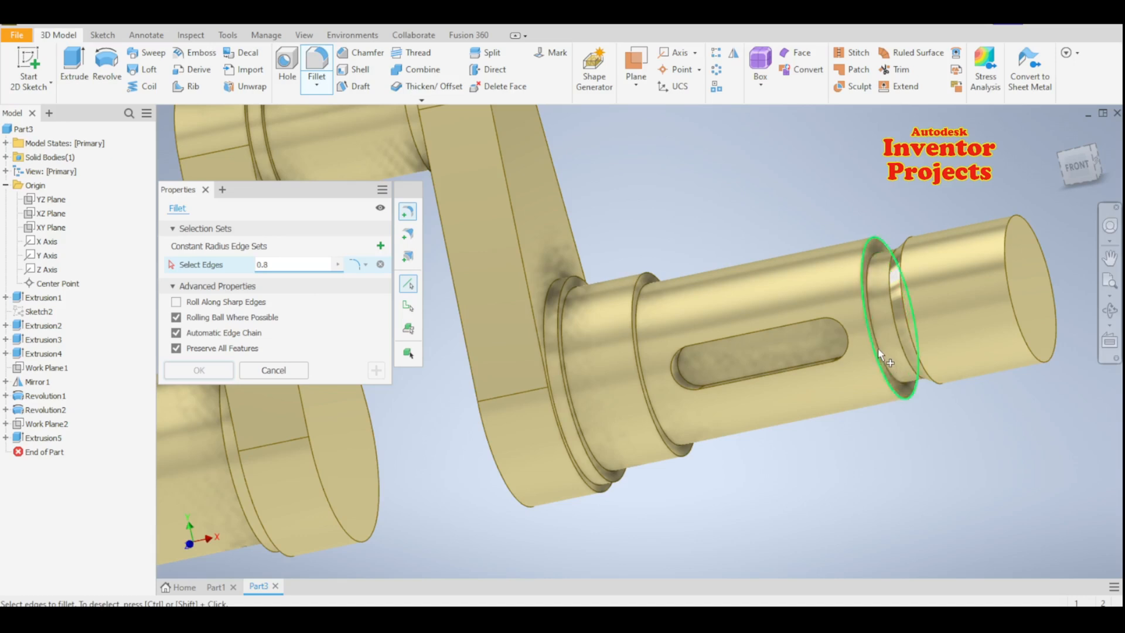
{"action": "left_click", "coordinate": [882, 349]}
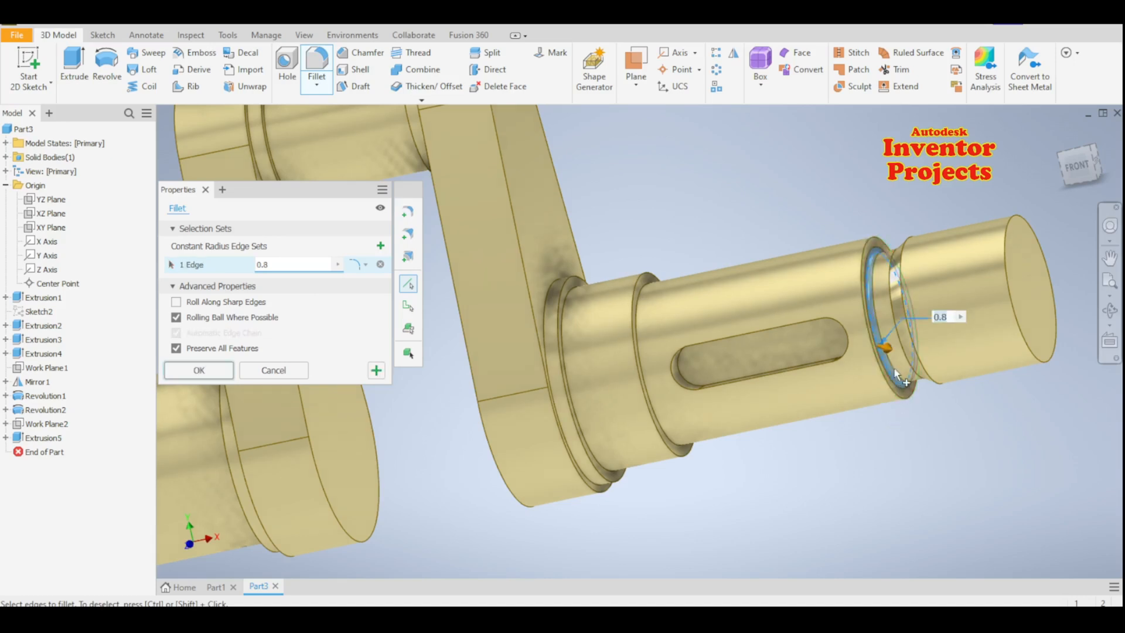
{"action": "left_click", "coordinate": [906, 346]}
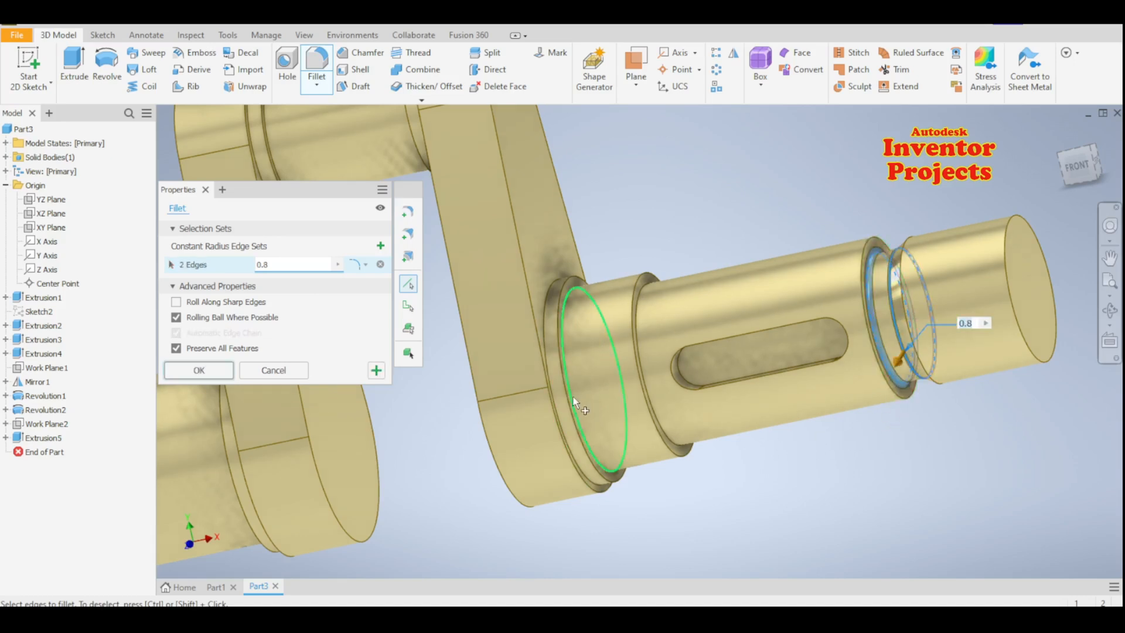
Add to the fillet the root edge at the keyway section's inner shoulder and the edge where that shaft meets the web collar.
{"action": "scroll", "coordinate": [630, 364], "scroll_direction": "down", "scroll_amount": 5}
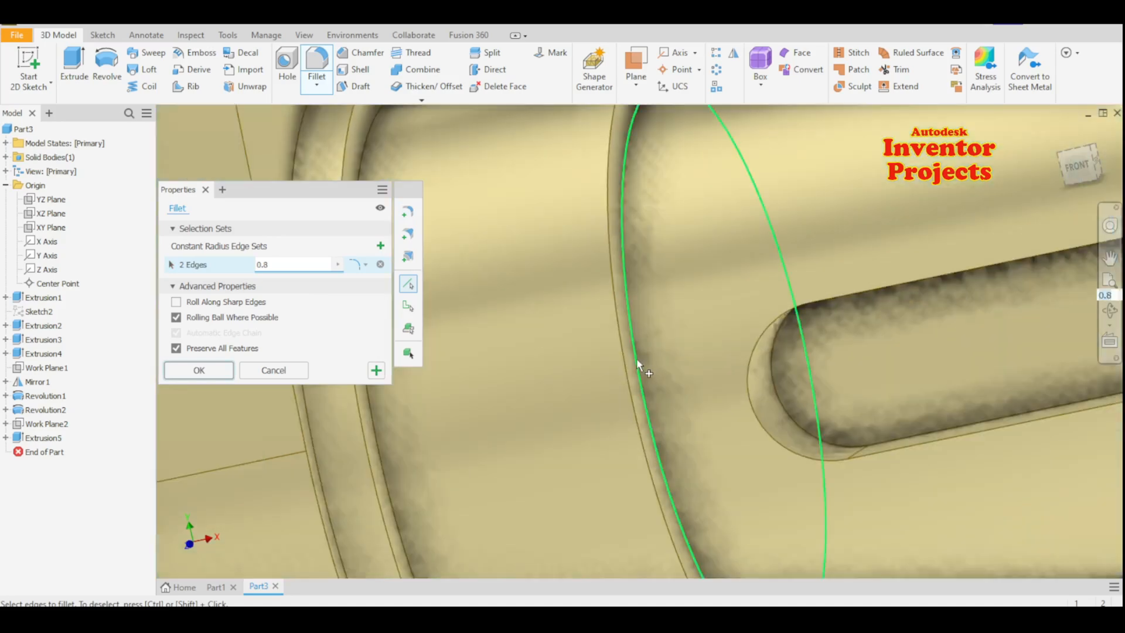
{"action": "left_click", "coordinate": [645, 358]}
{"action": "scroll", "coordinate": [681, 353], "scroll_direction": "up", "scroll_amount": 5}
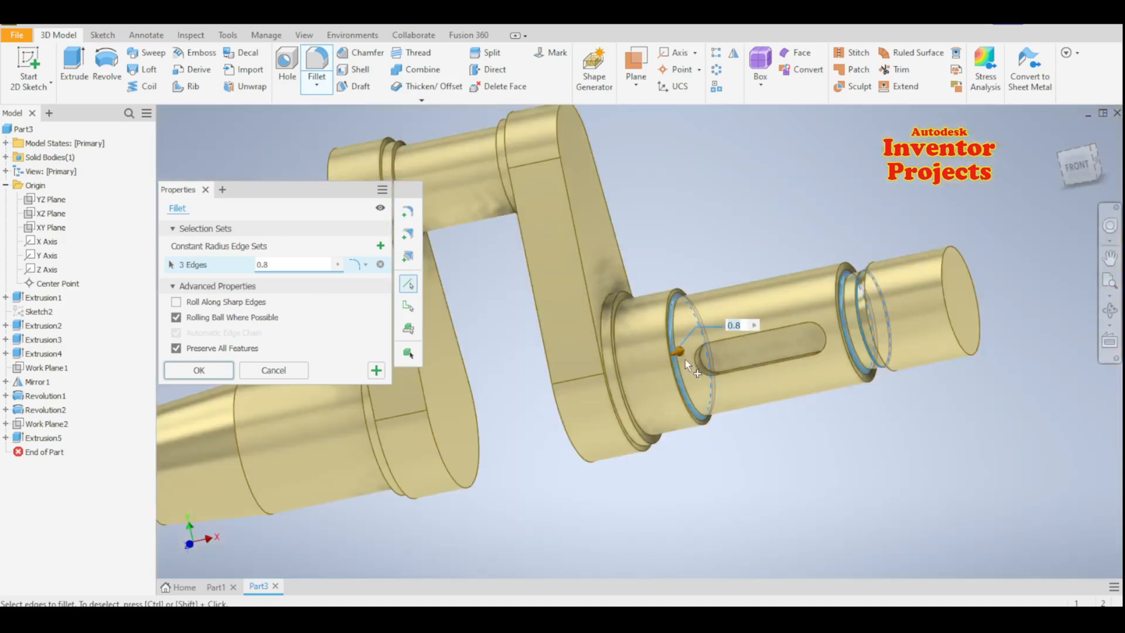
{"action": "scroll", "coordinate": [623, 385], "scroll_direction": "down", "scroll_amount": 5}
{"action": "left_click", "coordinate": [622, 383]}
{"action": "scroll", "coordinate": [623, 384], "scroll_direction": "up", "scroll_amount": 5}
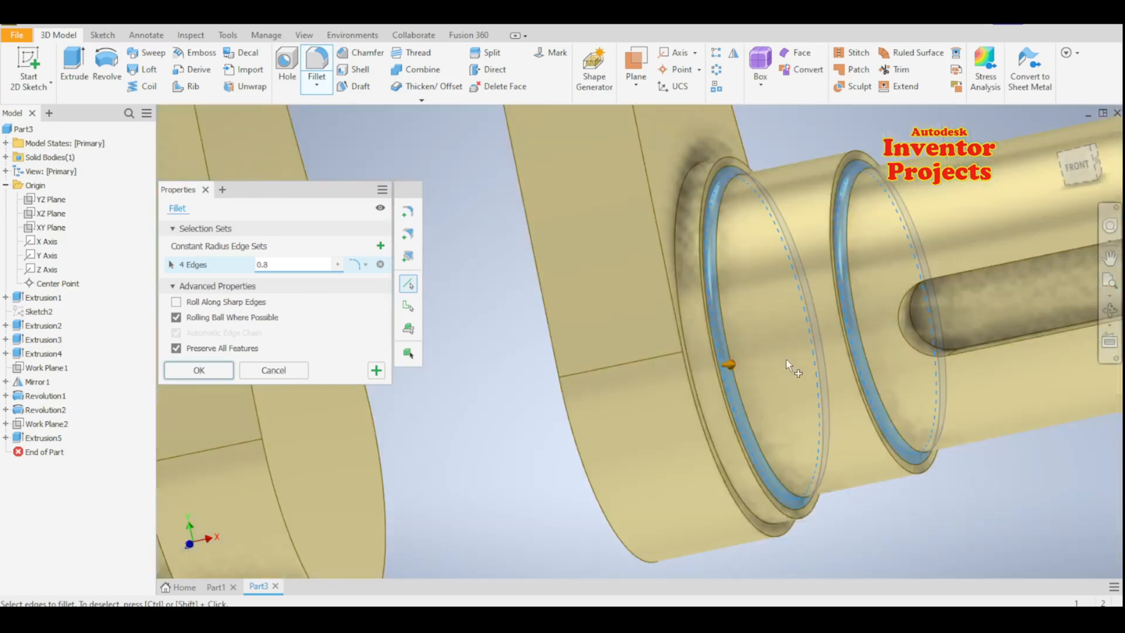
Add the tapered shaft's root edge at its web collar and both root edges of its groove, and apply the 0.8 mm fillet.
{"action": "middle_click_drag", "start_coordinate": [696, 414], "coordinate": [740, 402], "text": "shift"}
{"action": "scroll", "coordinate": [740, 402], "scroll_direction": "down", "scroll_amount": 3}
{"action": "scroll", "coordinate": [734, 395], "scroll_direction": "down", "scroll_amount": 5}
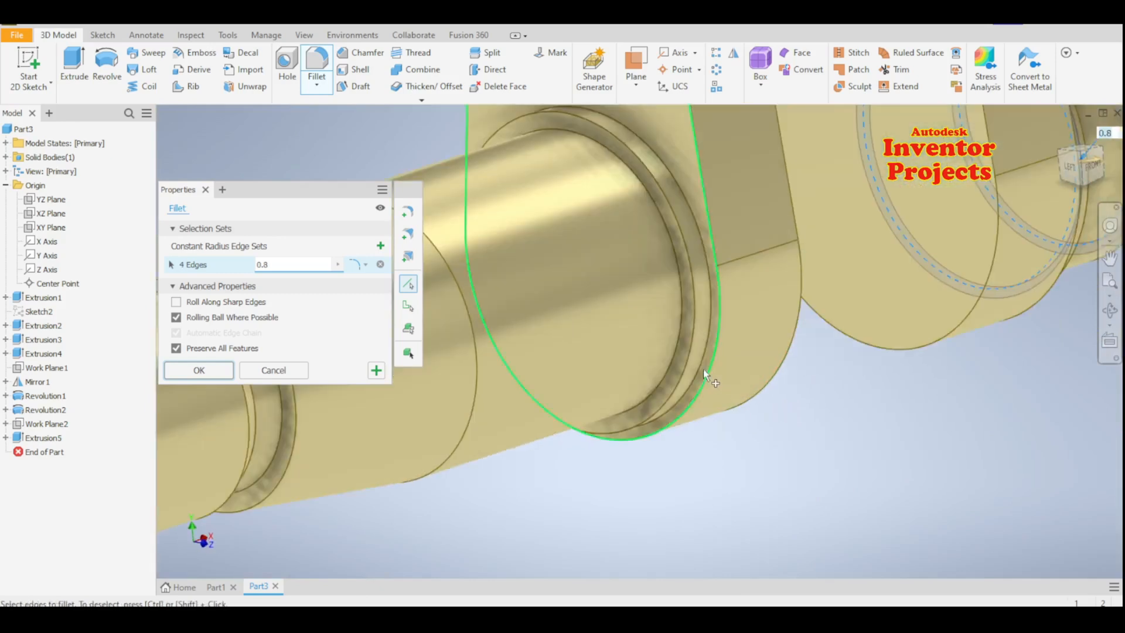
{"action": "left_click", "coordinate": [680, 331]}
{"action": "scroll", "coordinate": [701, 347], "scroll_direction": "up", "scroll_amount": 5}
{"action": "scroll", "coordinate": [521, 371], "scroll_direction": "down", "scroll_amount": 5}
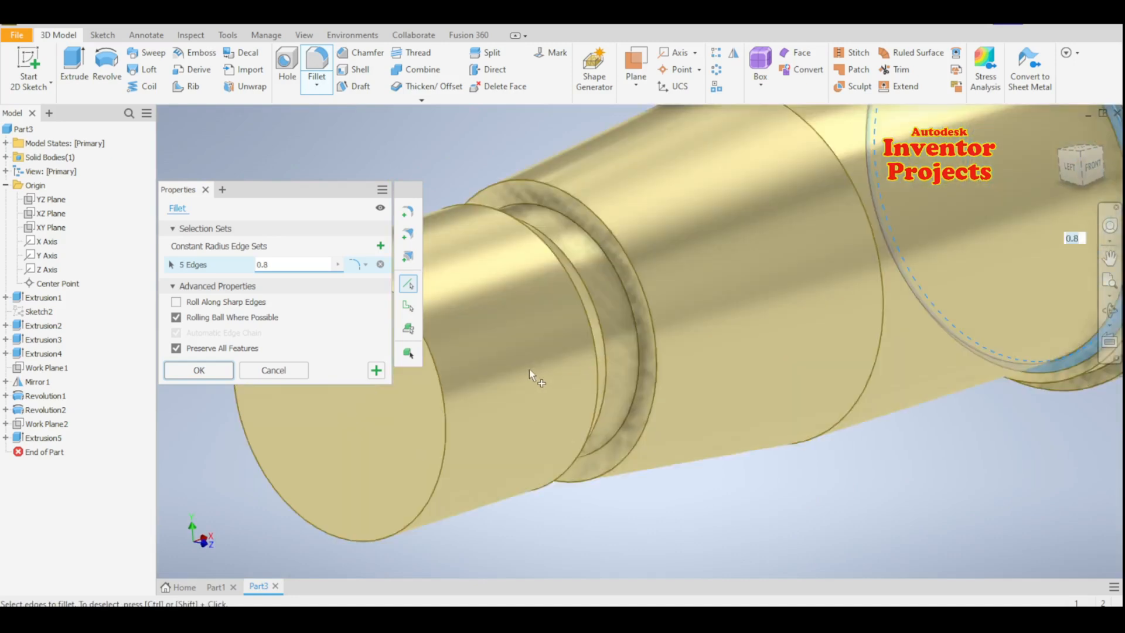
{"action": "left_click", "coordinate": [638, 347]}
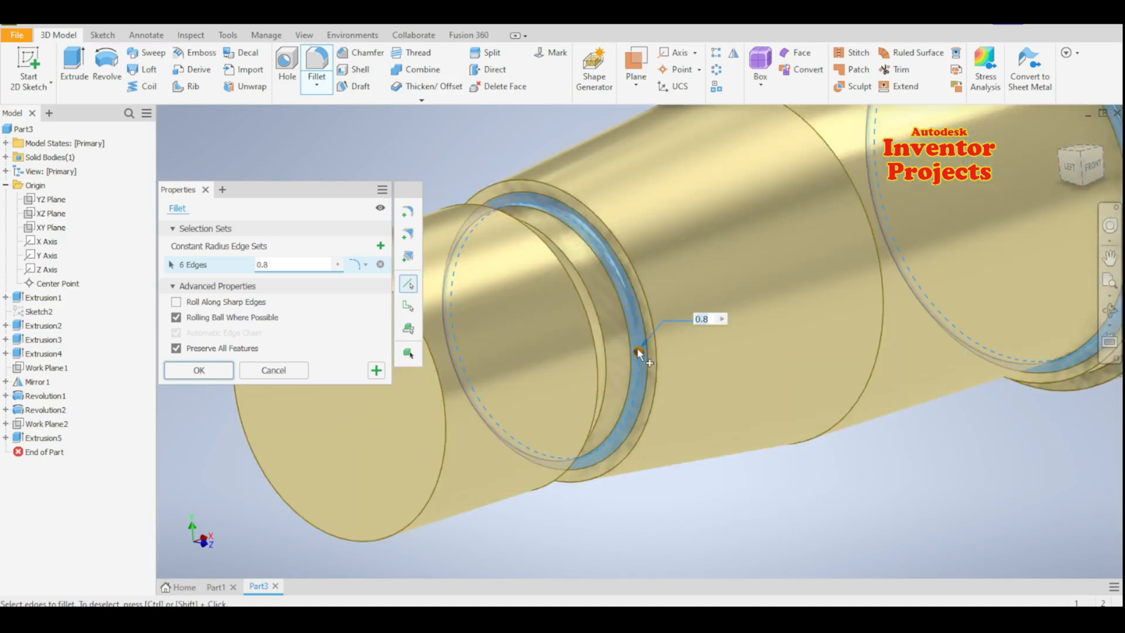
{"action": "left_click", "coordinate": [607, 360]}
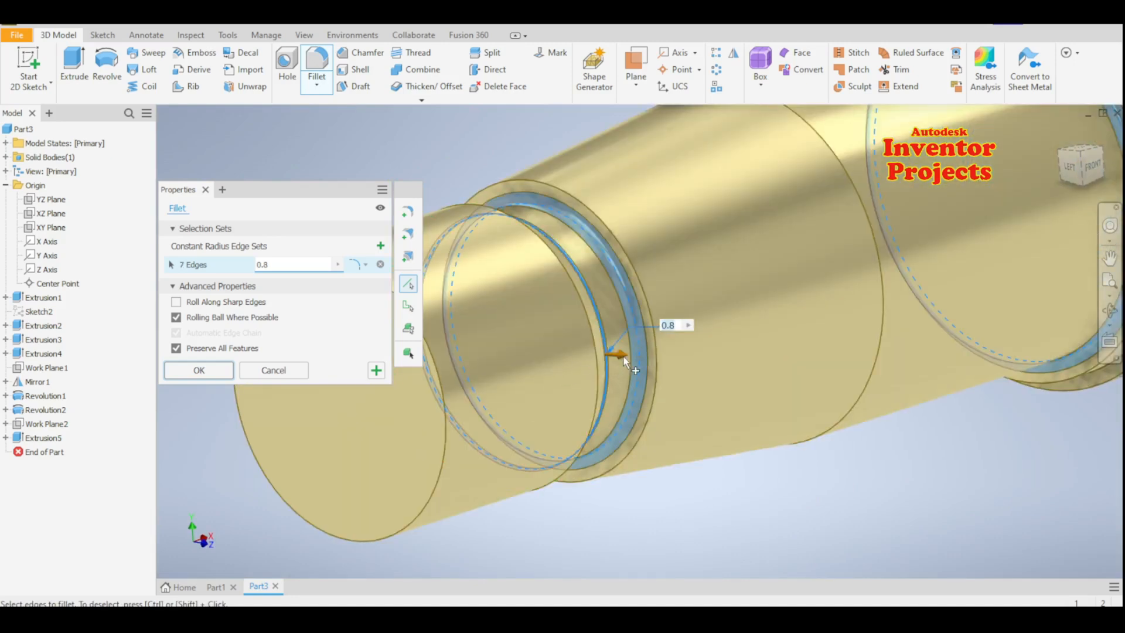
{"action": "scroll", "coordinate": [610, 362], "scroll_direction": "up", "scroll_amount": 5}
{"action": "scroll", "coordinate": [625, 358], "scroll_direction": "up", "scroll_amount": 3}
{"action": "middle_click_drag", "start_coordinate": [722, 415], "coordinate": [661, 446]}
{"action": "left_click", "coordinate": [199, 369]}
{"action": "scroll", "coordinate": [669, 446], "scroll_direction": "up", "scroll_amount": 3}
{"action": "middle_click_drag", "start_coordinate": [740, 447], "coordinate": [707, 449]}
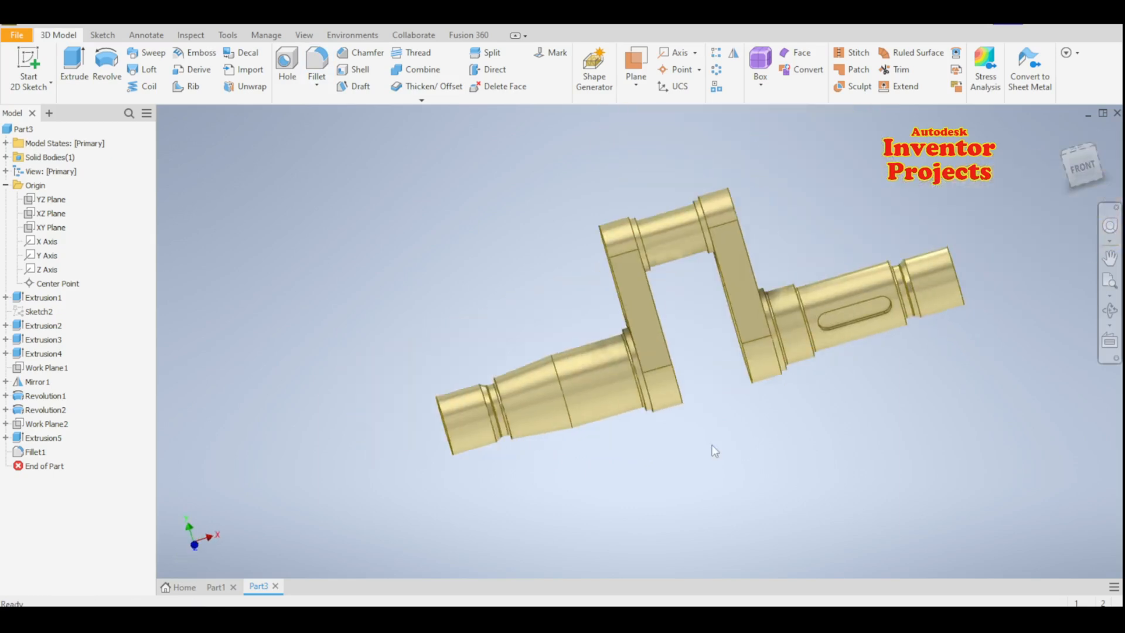
Thread the tapered shaft's cylindrical end face with designation M20x1.5, class 6g, in the left-hand direction, keeping the Thread command running.
{"action": "left_click", "coordinate": [418, 54]}
{"action": "middle_click_drag", "start_coordinate": [474, 257], "coordinate": [532, 240]}
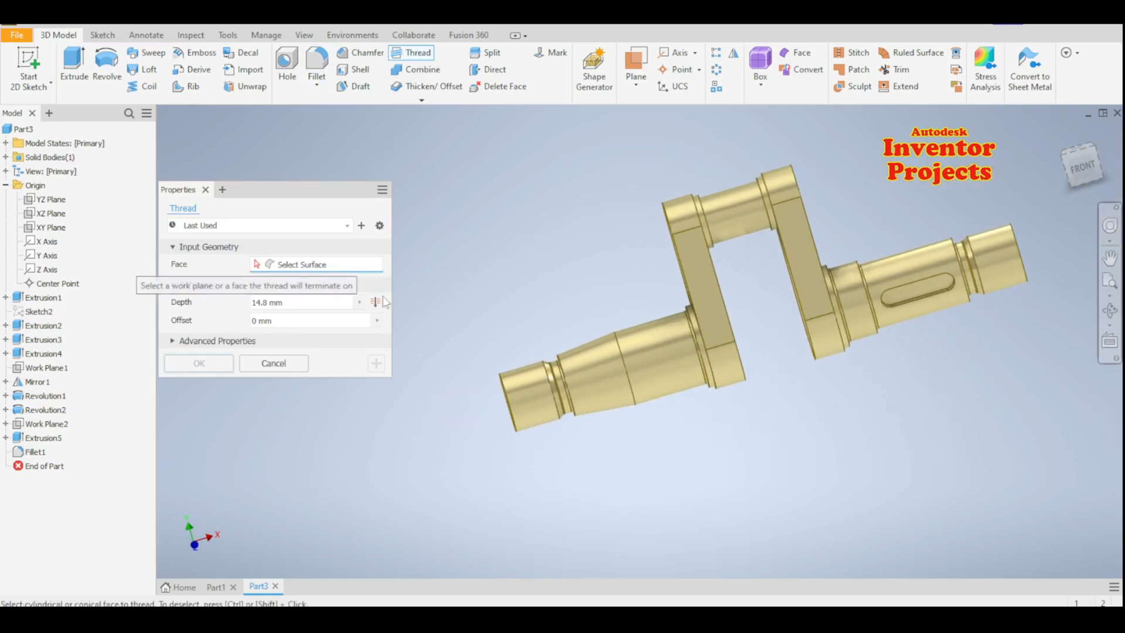
{"action": "left_click", "coordinate": [525, 401]}
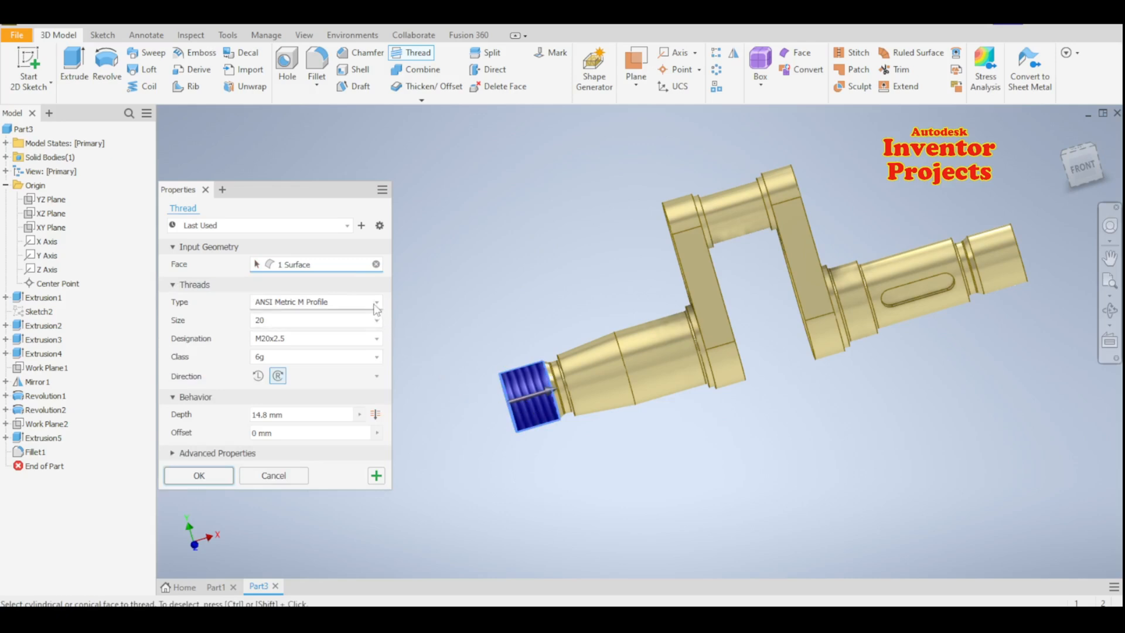
{"action": "left_click", "coordinate": [376, 339]}
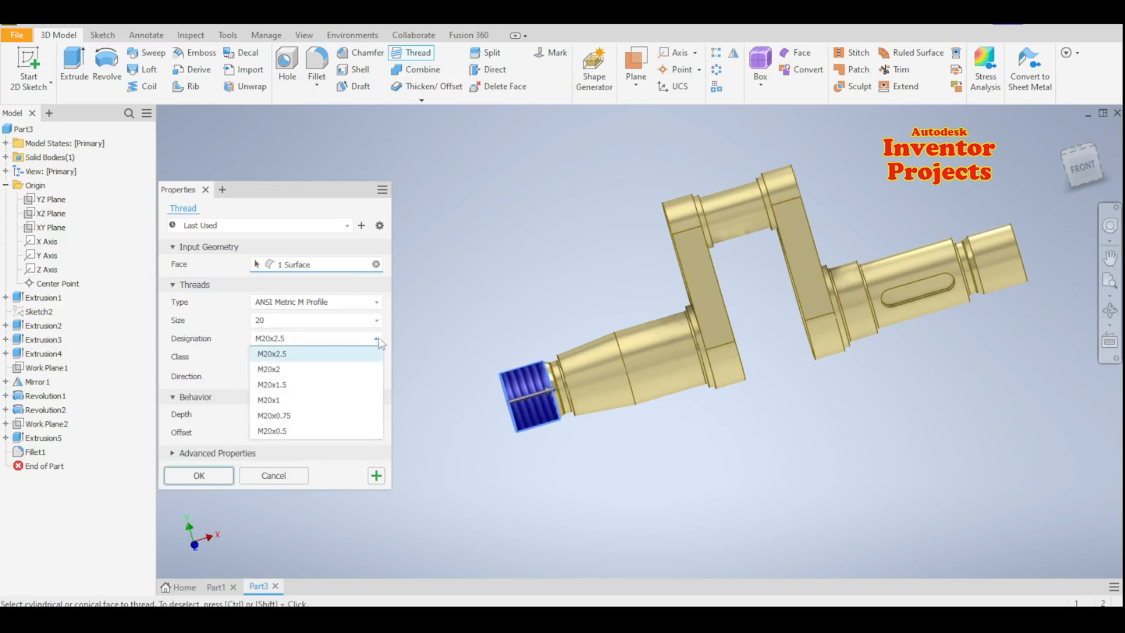
{"action": "left_click", "coordinate": [335, 386]}
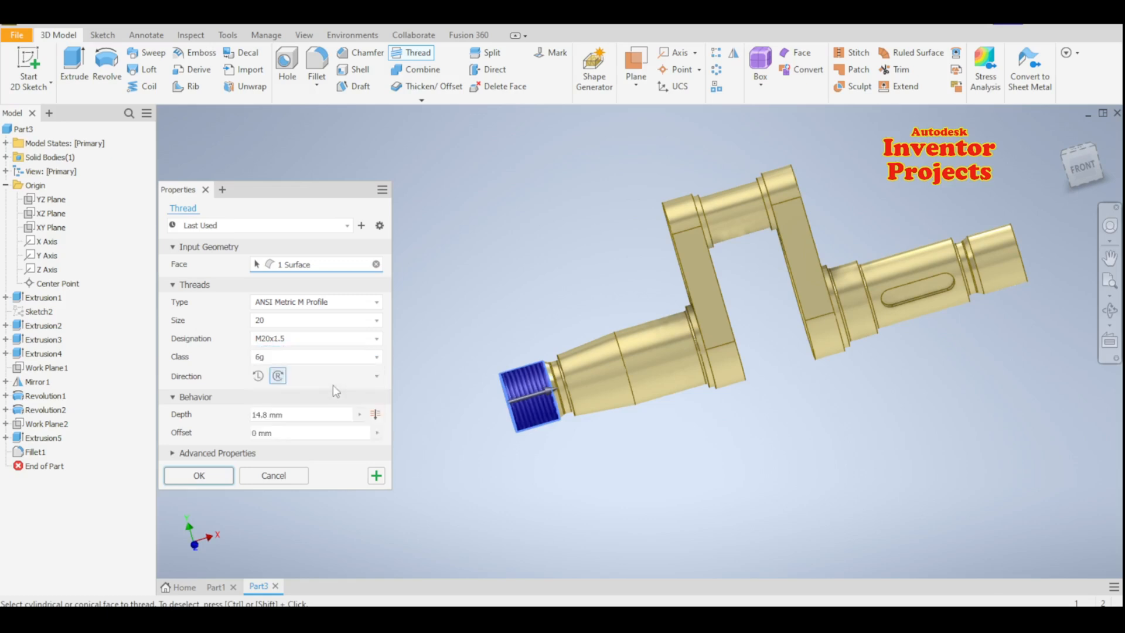
{"action": "left_click", "coordinate": [257, 379]}
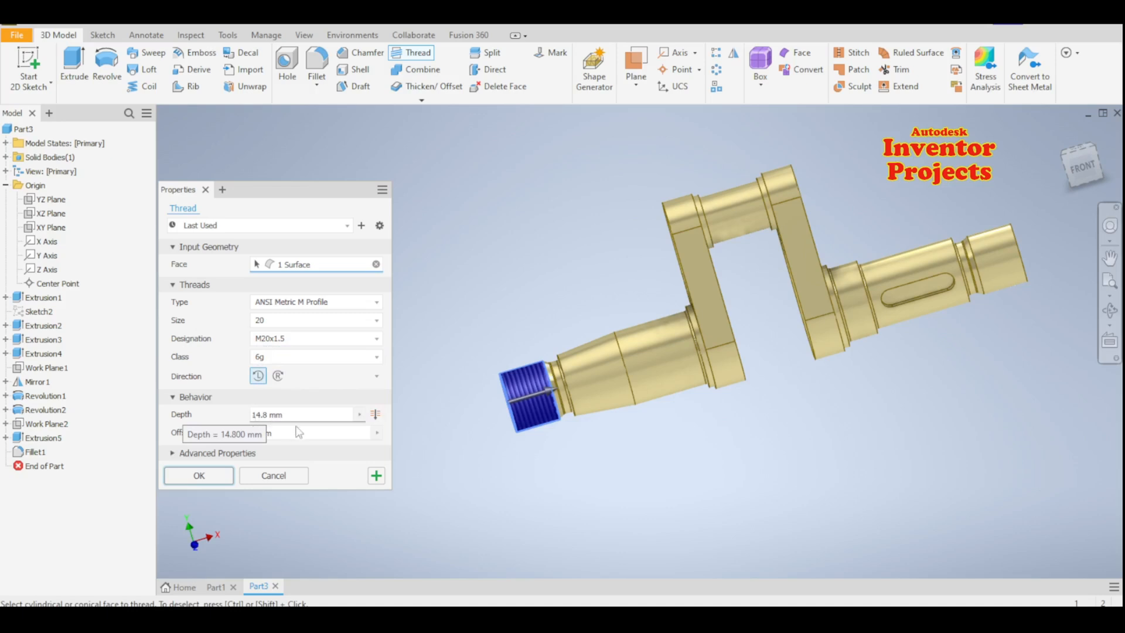
{"action": "left_click", "coordinate": [376, 476]}
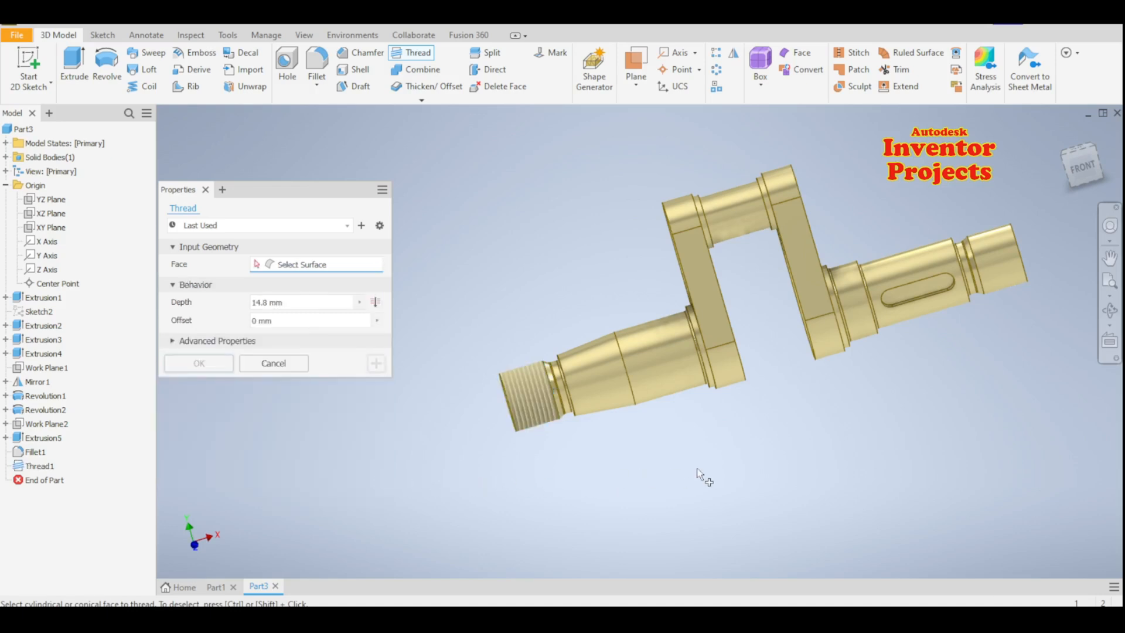
Thread the cylindrical end face on the keyway side with designation M20x1.5, class 6g, in the right-hand direction.
{"action": "left_click", "coordinate": [997, 253]}
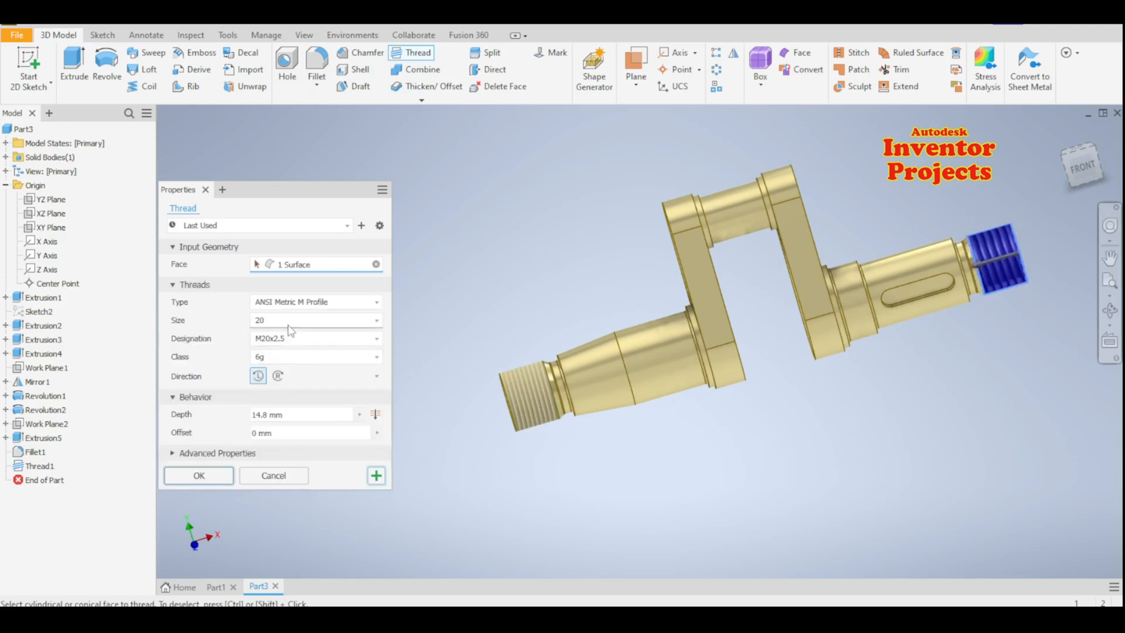
{"action": "left_click", "coordinate": [377, 304]}
{"action": "left_click", "coordinate": [364, 317]}
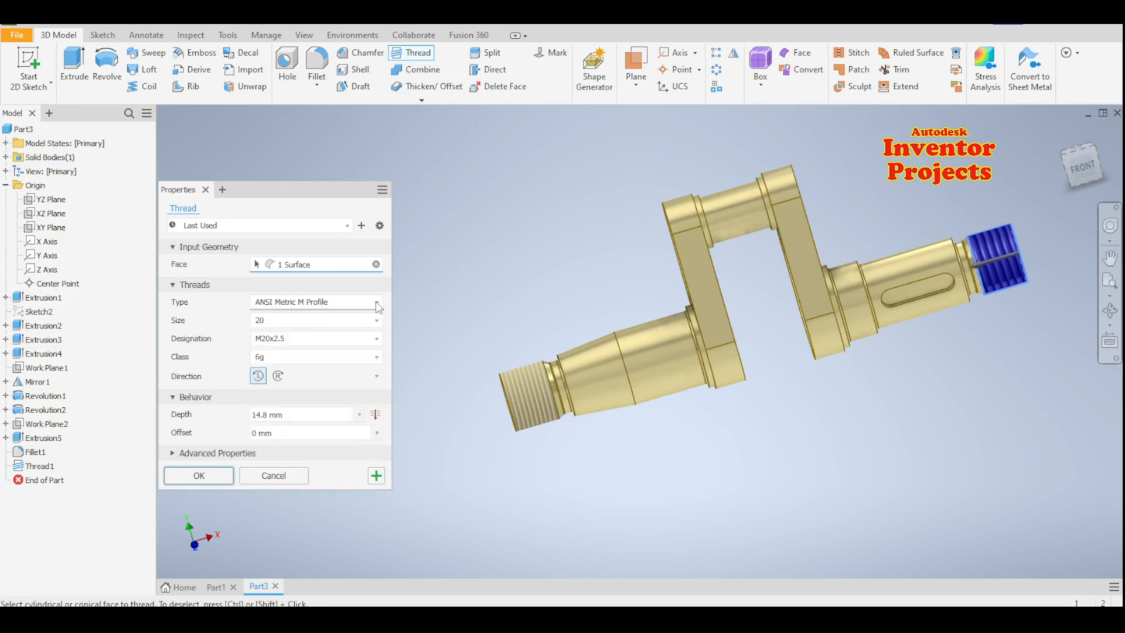
{"action": "left_click", "coordinate": [376, 338]}
{"action": "left_click", "coordinate": [326, 385]}
{"action": "left_click", "coordinate": [279, 376]}
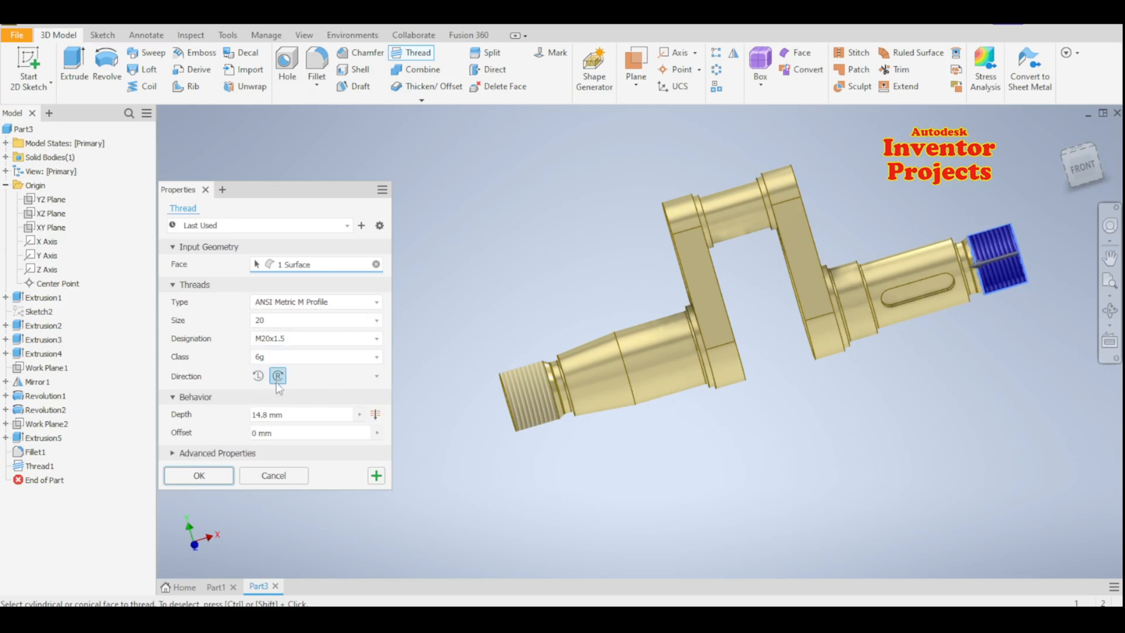
{"action": "left_click", "coordinate": [199, 475]}
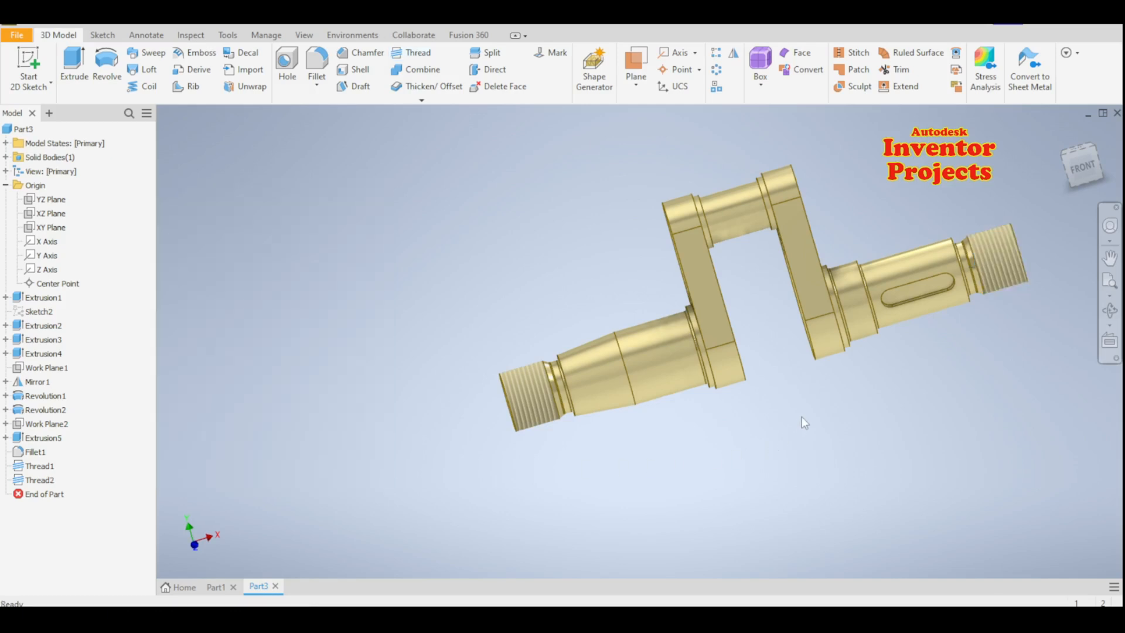
Chamfer the outer edge of the tapered shaft's threaded end by distance and angle, 0.8 mm at 45 degrees from the end face.
{"action": "mouse_move", "coordinate": [802, 417]}
{"action": "middle_mouse_down", "text": "shift"}
{"action": "mouse_move", "coordinate": [715, 432]}
{"action": "mouse_move", "coordinate": [834, 407]}
{"action": "mouse_move", "coordinate": [797, 410]}
{"action": "middle_mouse_up", "text": "shift"}
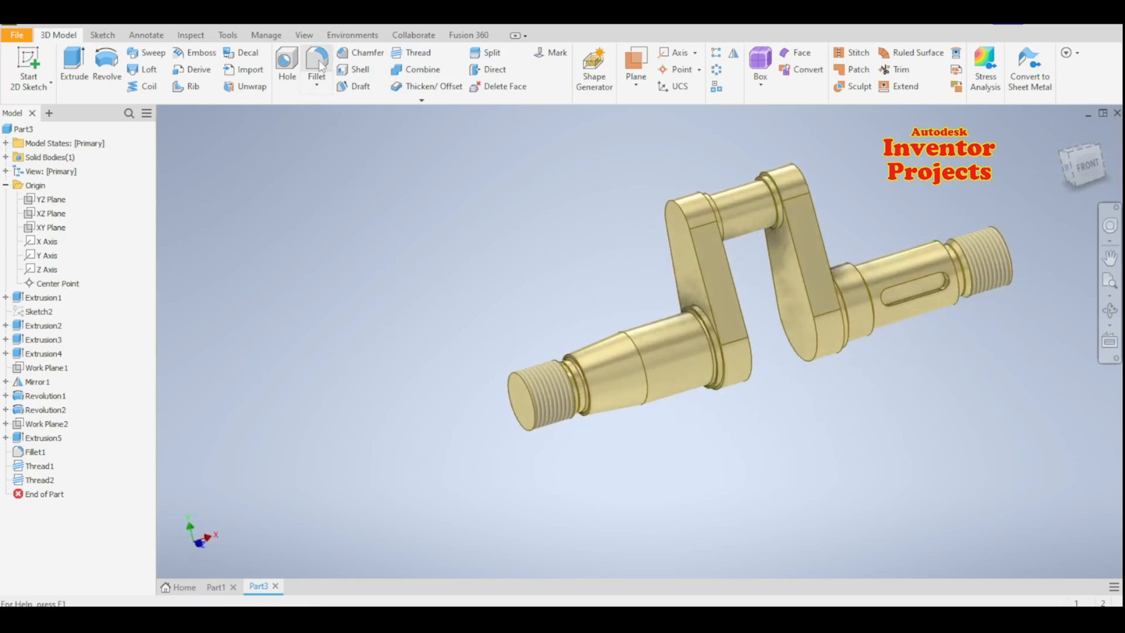
{"action": "left_click", "coordinate": [359, 53]}
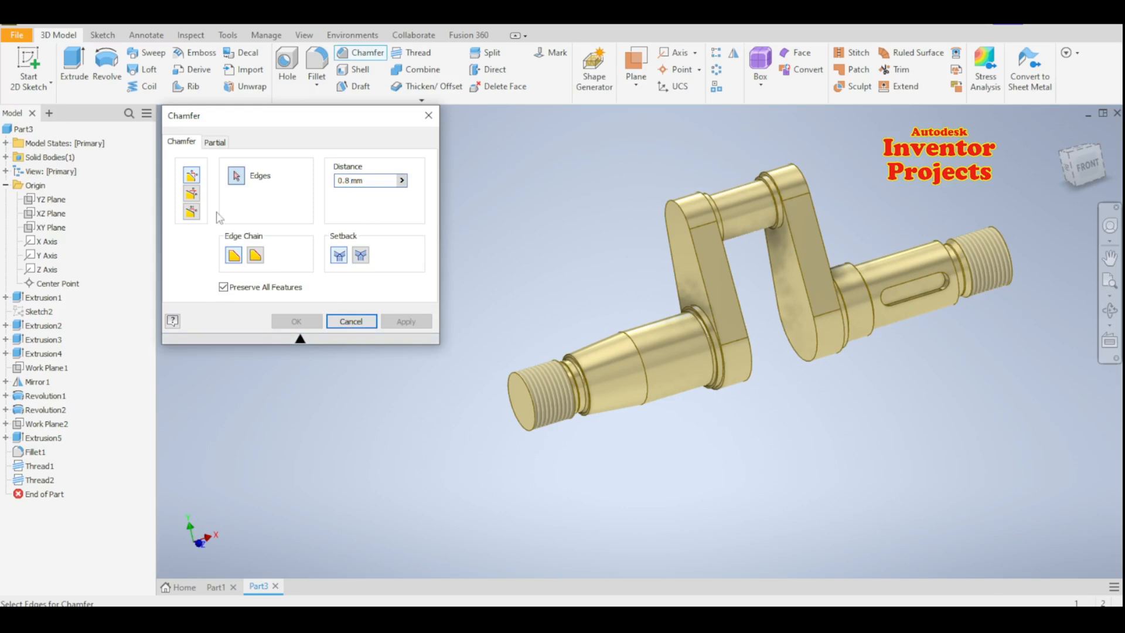
{"action": "left_click", "coordinate": [191, 194]}
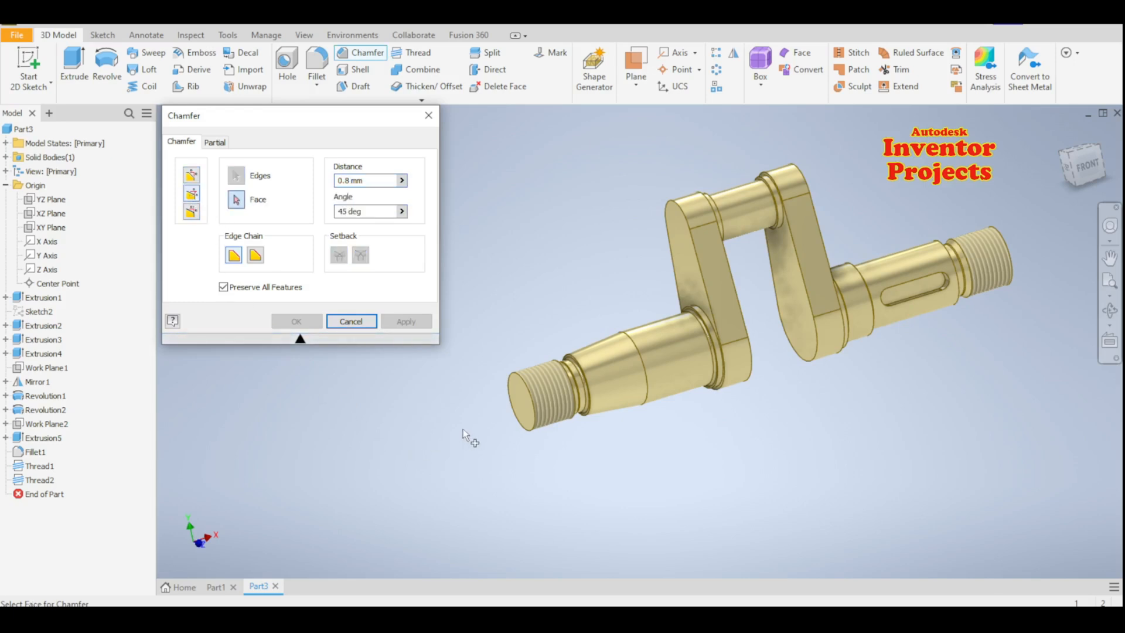
{"action": "scroll", "coordinate": [512, 407], "scroll_direction": "up", "scroll_amount": 5}
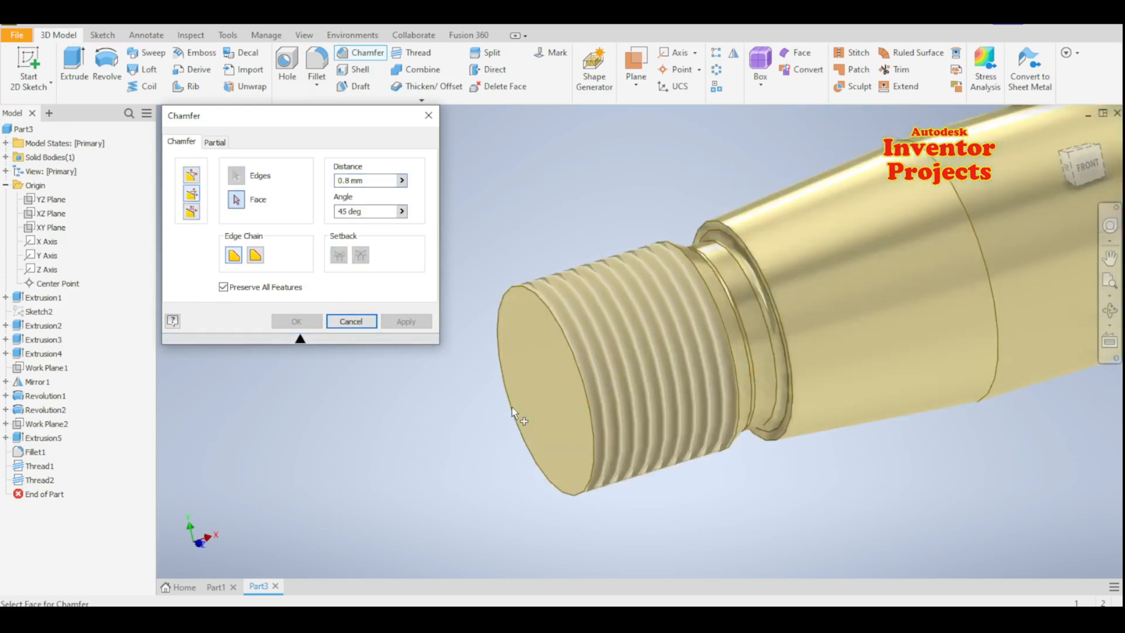
{"action": "left_click", "coordinate": [527, 381]}
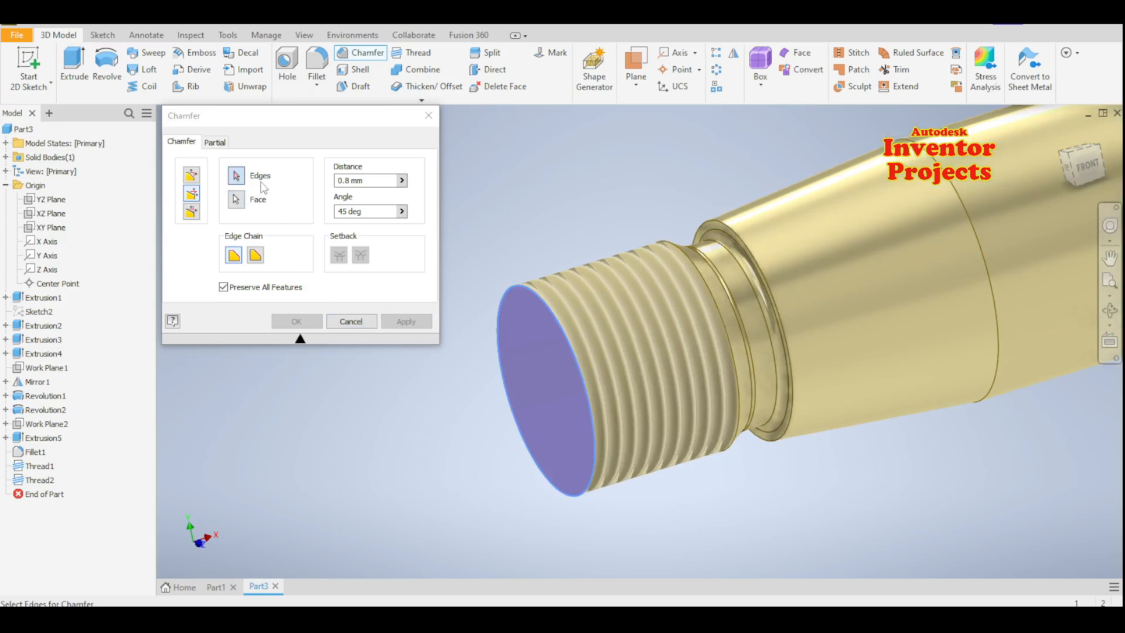
{"action": "left_click", "coordinate": [555, 316]}
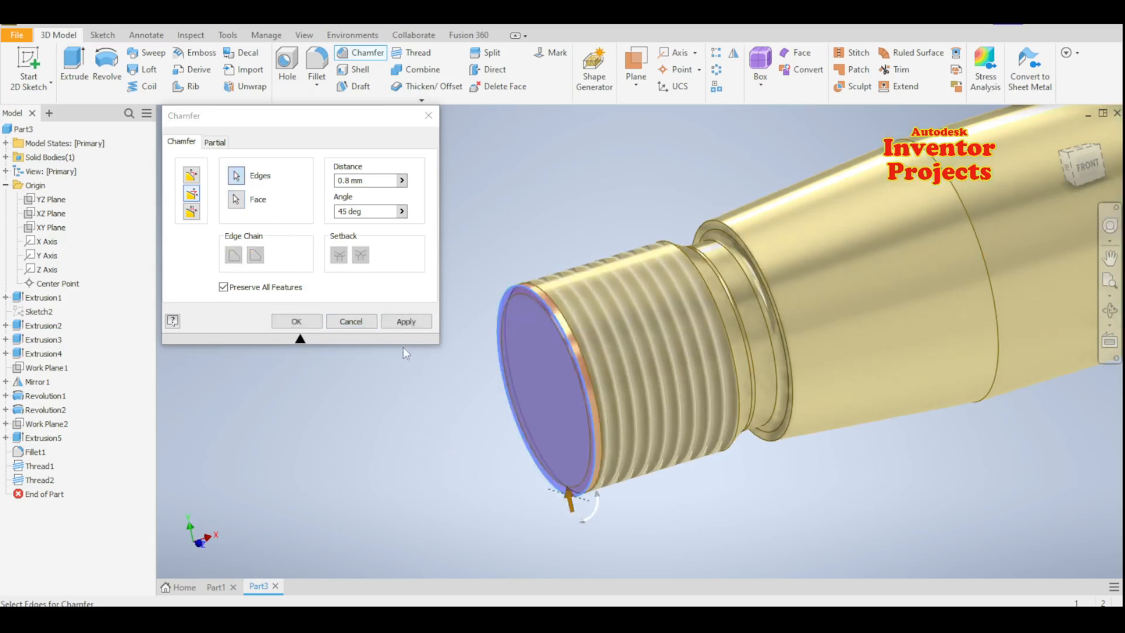
{"action": "left_click", "coordinate": [311, 322]}
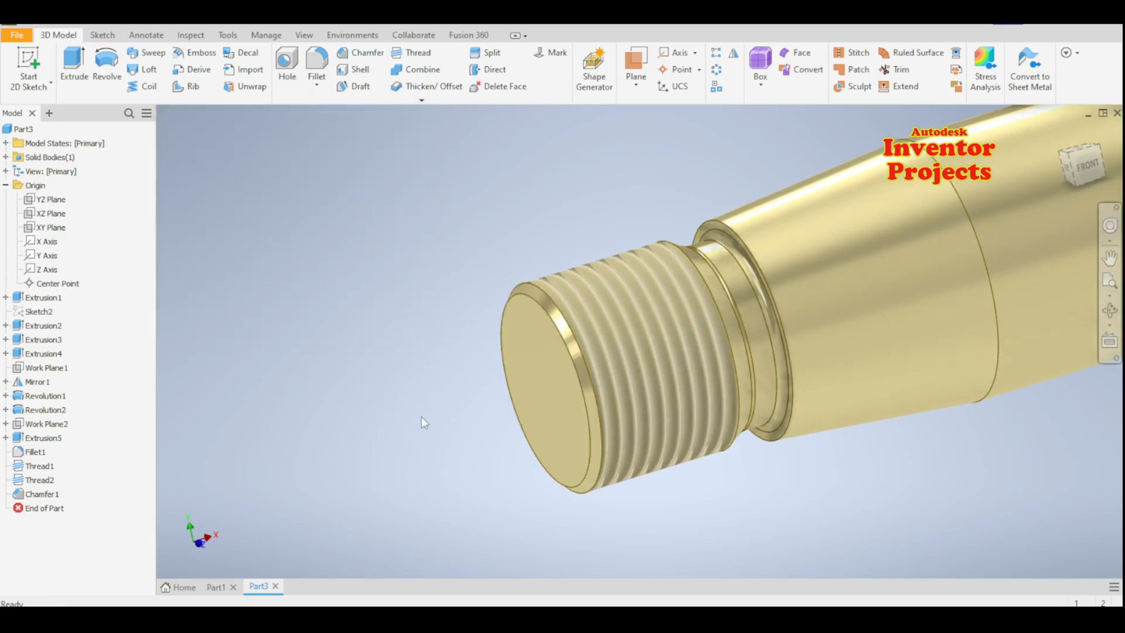
Chamfer the outer edge of the keyway-side threaded end 0.8 mm at 45 degrees, measured from its end face.
{"action": "scroll", "coordinate": [427, 423], "scroll_direction": "down", "scroll_amount": 3}
{"action": "scroll", "coordinate": [406, 444], "scroll_direction": "down", "scroll_amount": 5}
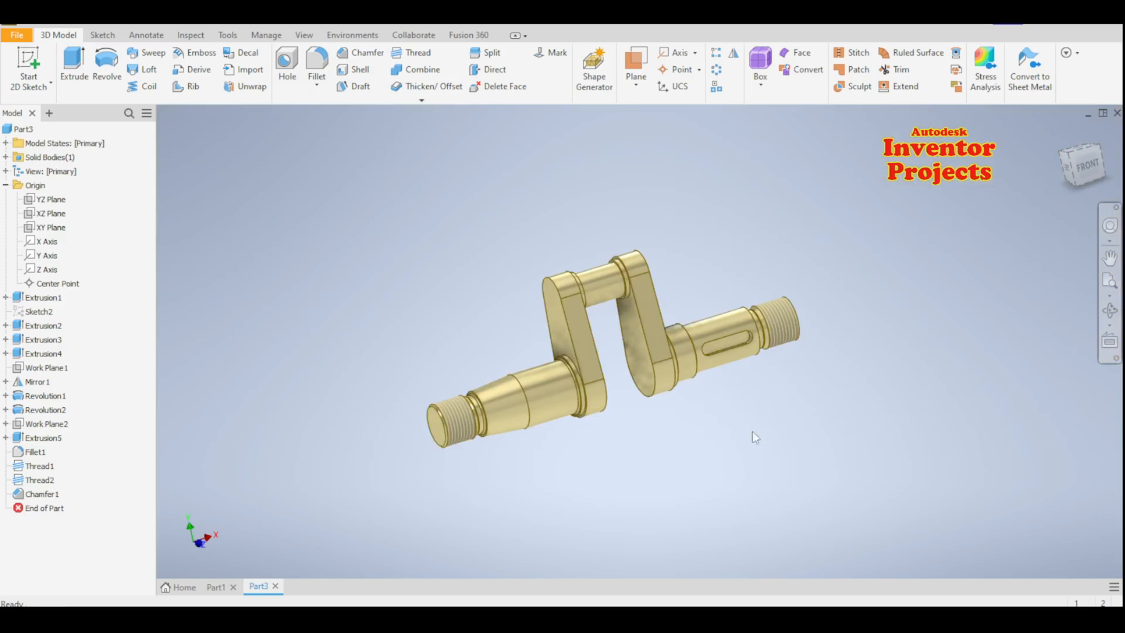
{"action": "middle_click_drag", "start_coordinate": [753, 432], "coordinate": [803, 394], "text": "shift"}
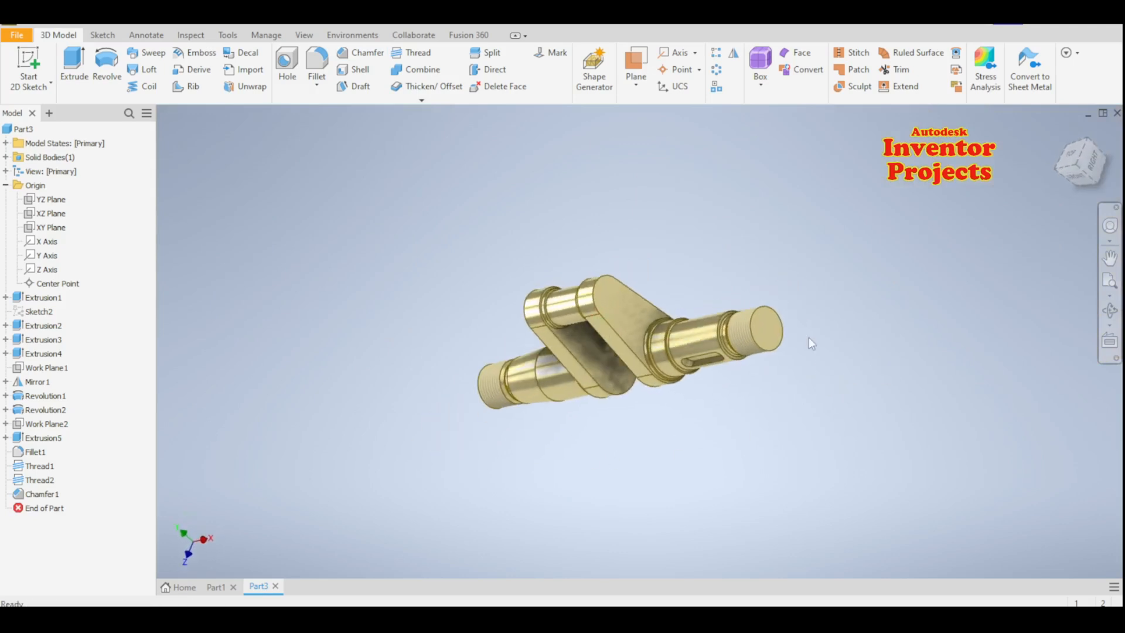
{"action": "scroll", "coordinate": [809, 336], "scroll_direction": "up", "scroll_amount": 3}
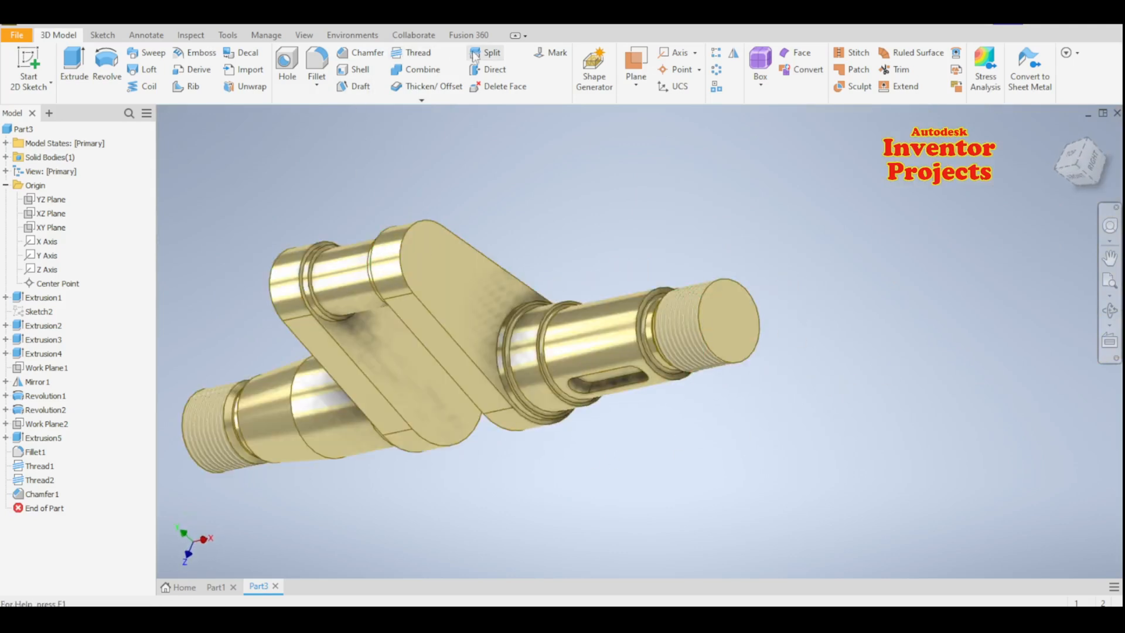
{"action": "left_click", "coordinate": [360, 52]}
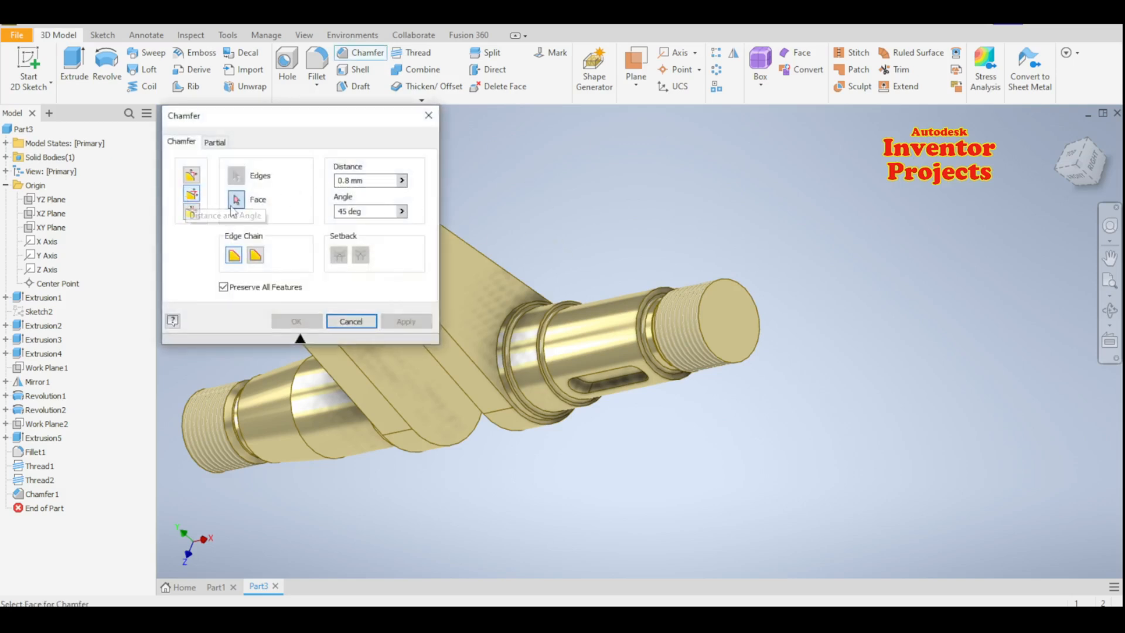
{"action": "left_click", "coordinate": [724, 320]}
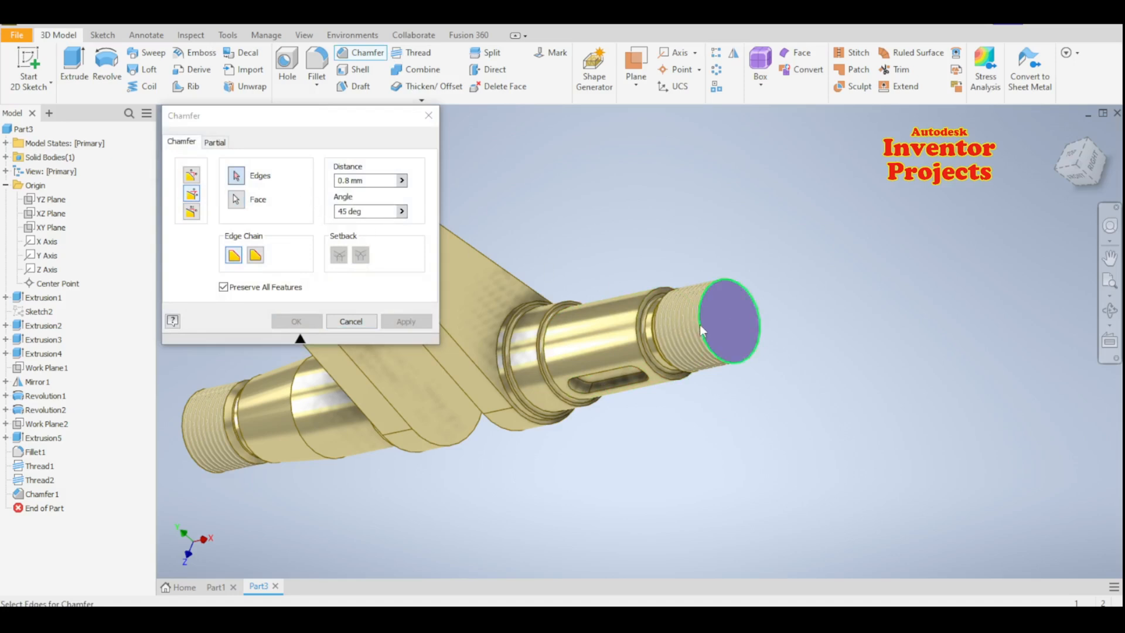
{"action": "left_click", "coordinate": [700, 324]}
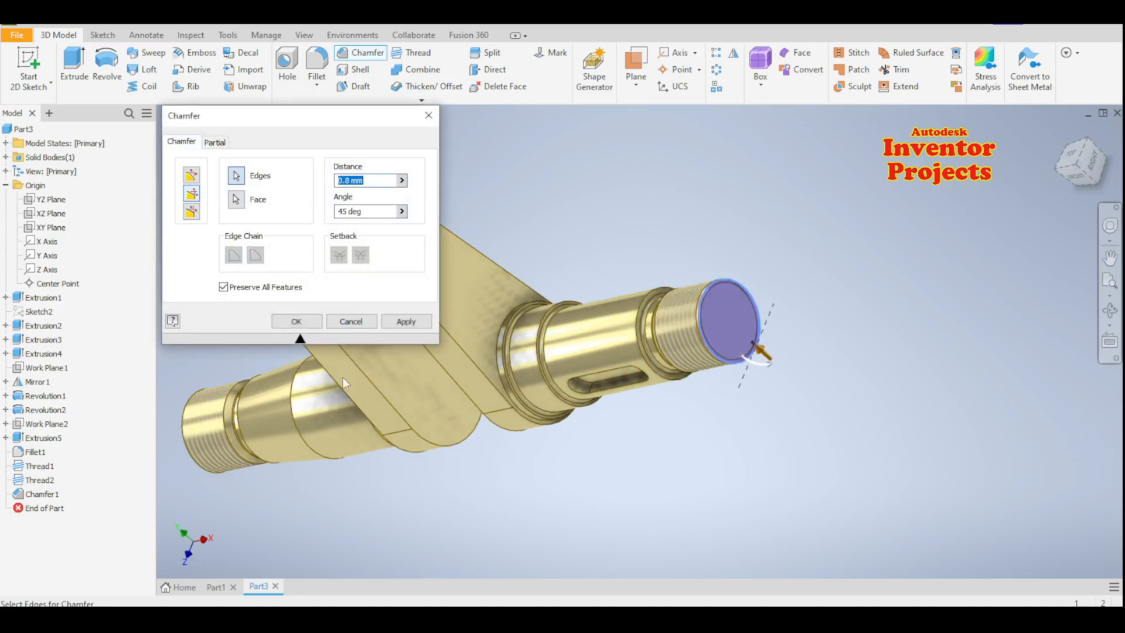
{"action": "left_click", "coordinate": [296, 321]}
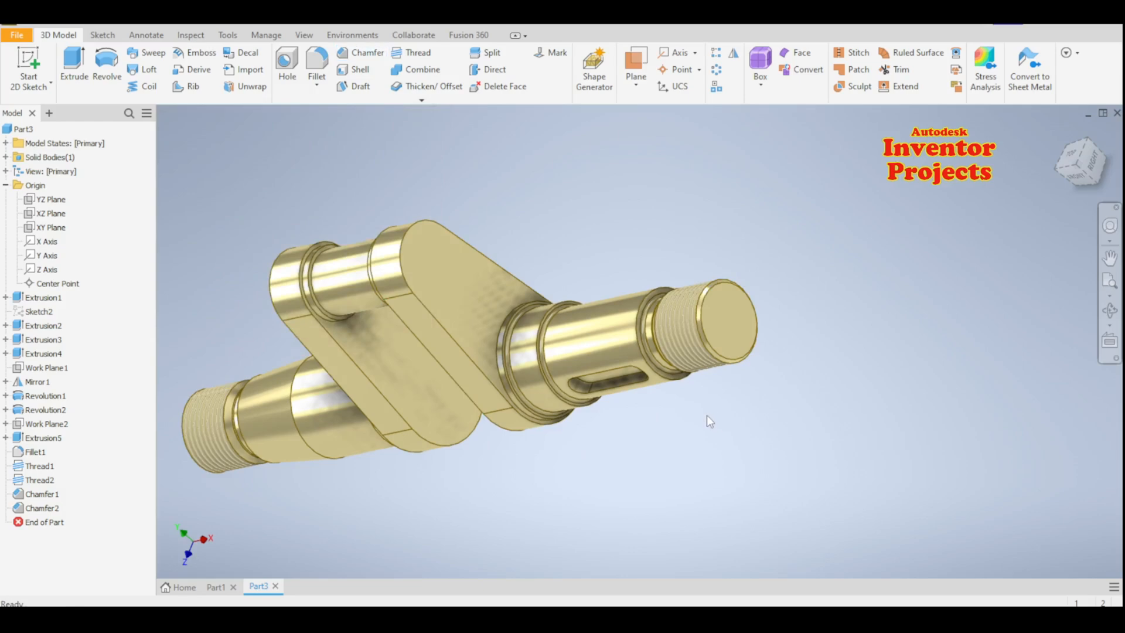
Inspect the finished crankshaft from several sides and return it to the home view.
{"action": "middle_click_drag", "start_coordinate": [707, 416], "coordinate": [713, 340], "text": "shift"}
{"action": "scroll", "coordinate": [714, 325], "scroll_direction": "up", "scroll_amount": 5}
{"action": "scroll", "coordinate": [714, 325], "scroll_direction": "down", "scroll_amount": 6}
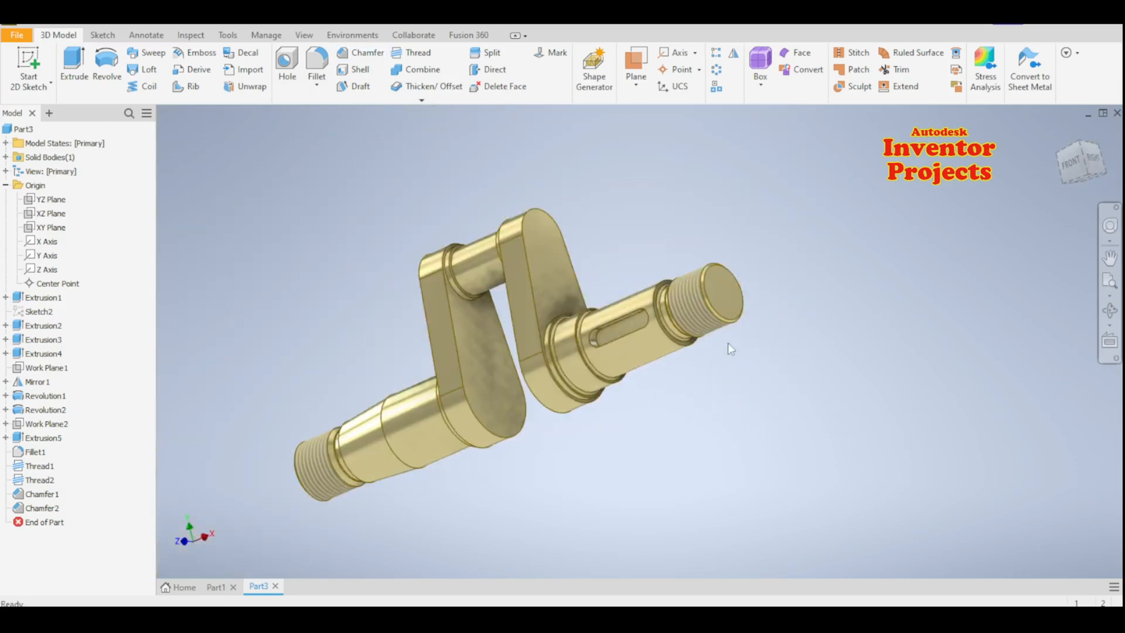
{"action": "mouse_move", "coordinate": [523, 460]}
{"action": "middle_mouse_down", "text": "shift"}
{"action": "mouse_move", "coordinate": [598, 480]}
{"action": "mouse_move", "coordinate": [706, 459]}
{"action": "mouse_move", "coordinate": [848, 463]}
{"action": "mouse_move", "coordinate": [831, 503]}
{"action": "mouse_move", "coordinate": [849, 422]}
{"action": "mouse_move", "coordinate": [844, 379]}
{"action": "mouse_move", "coordinate": [793, 372]}
{"action": "mouse_move", "coordinate": [761, 402]}
{"action": "mouse_move", "coordinate": [829, 432]}
{"action": "mouse_move", "coordinate": [849, 484]}
{"action": "middle_mouse_up", "text": "shift"}
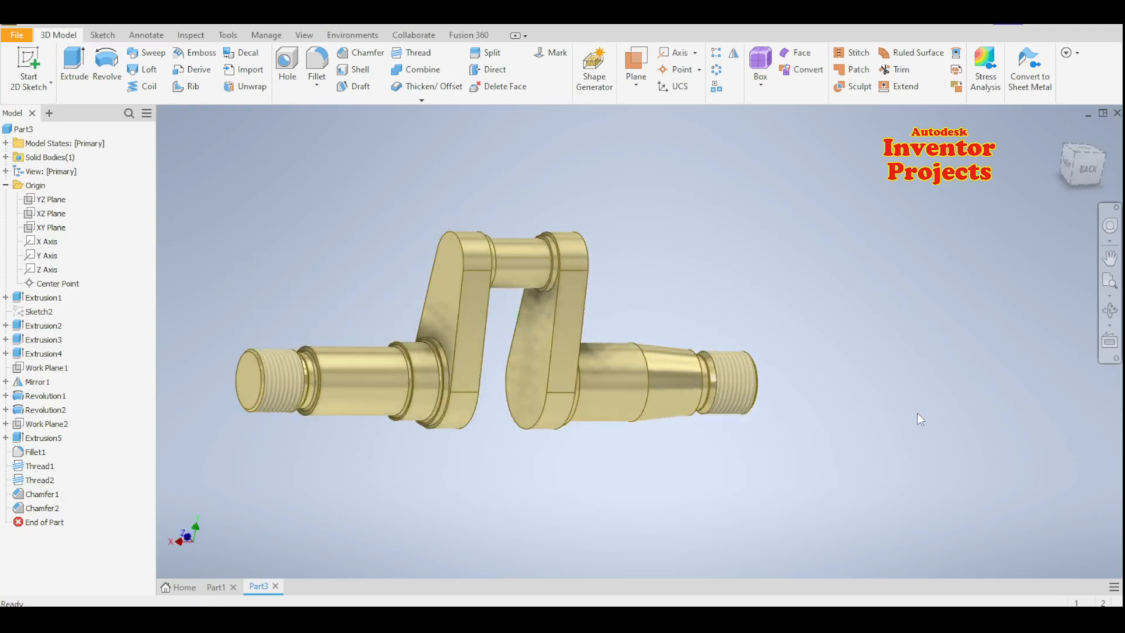
{"action": "left_click", "coordinate": [1061, 132]}
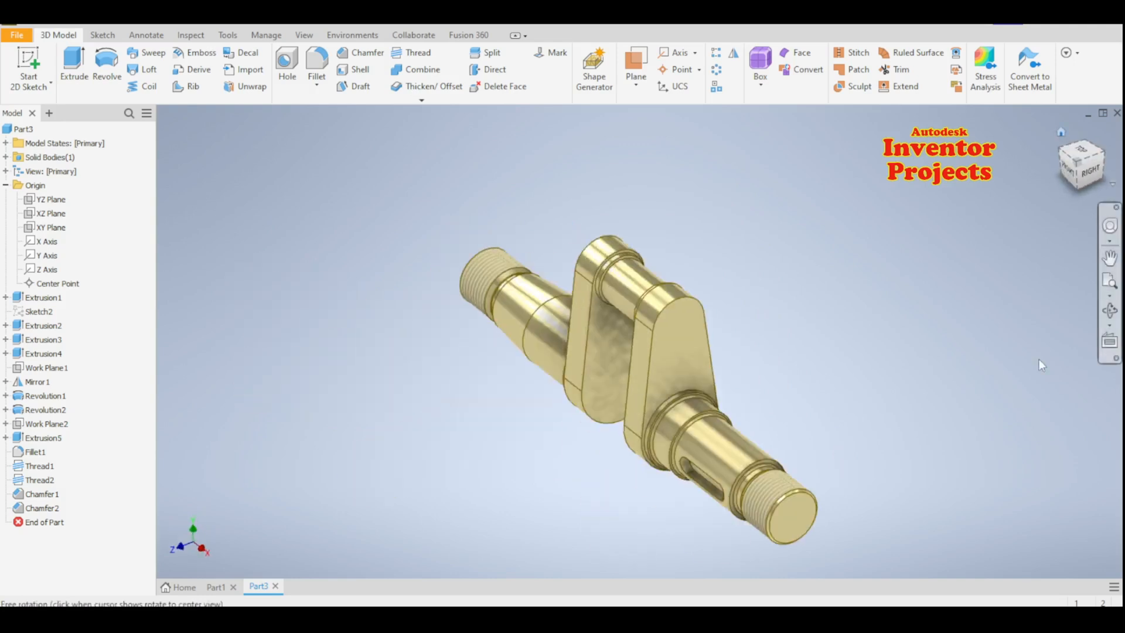